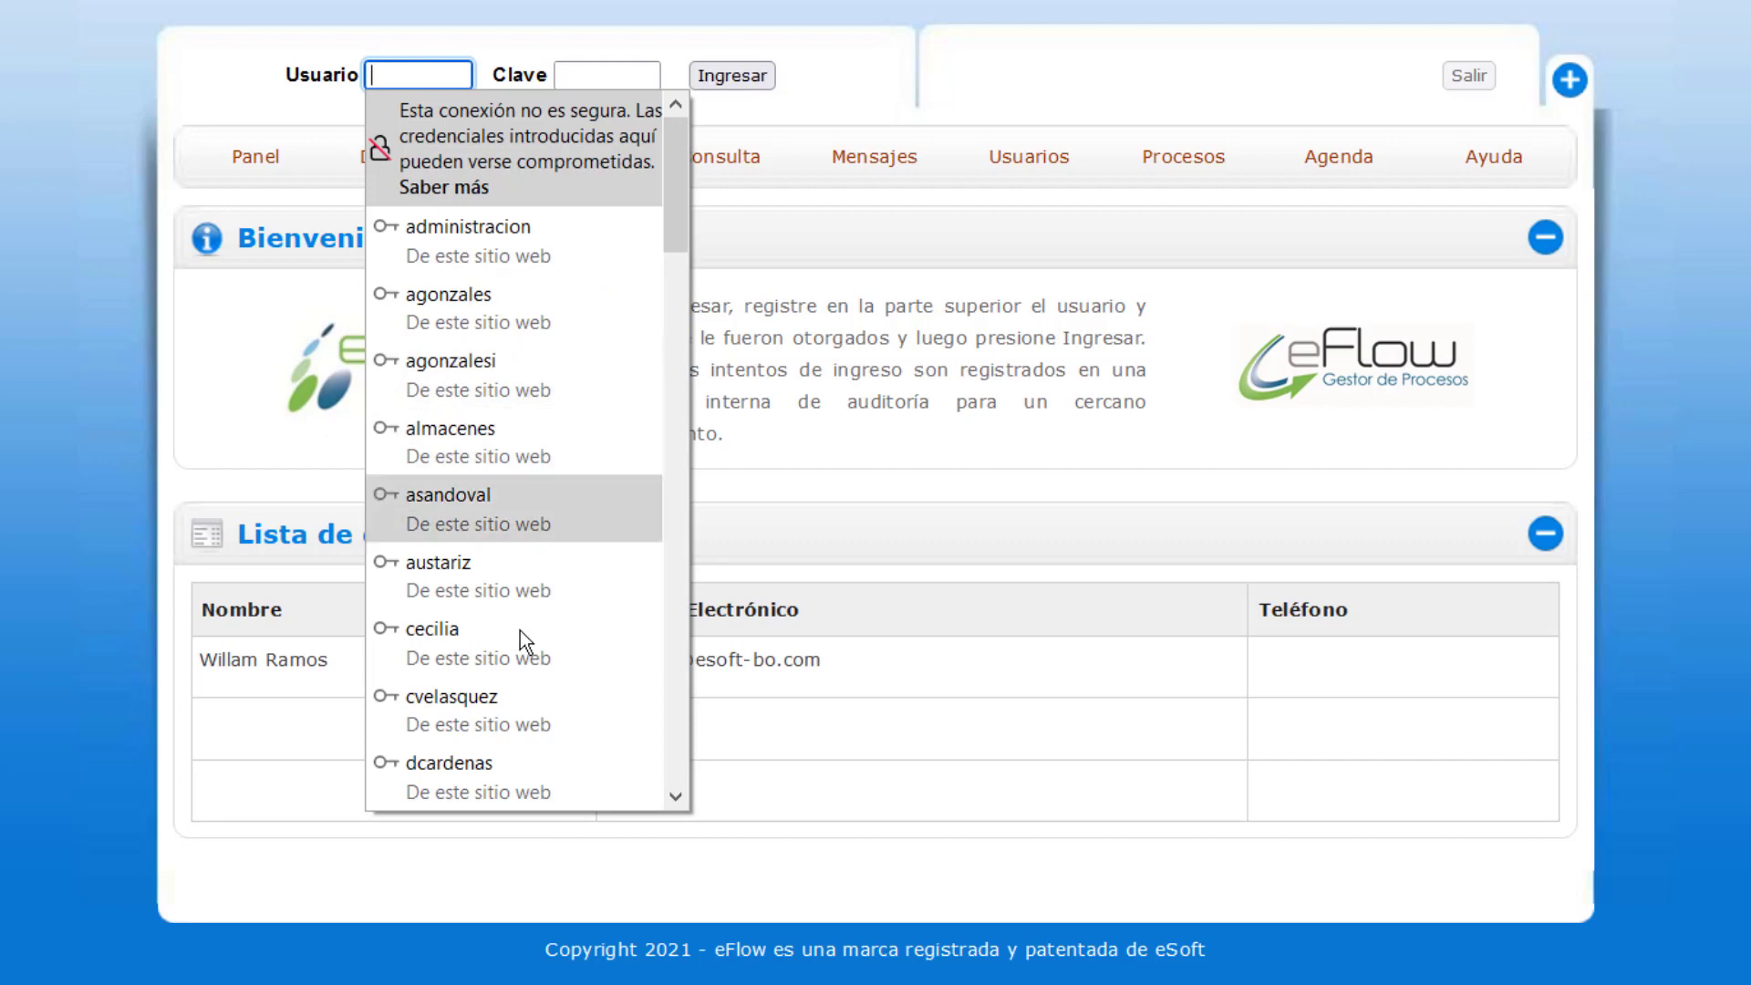
Sign in using the saved username and its stored password (Clave)
left_click(516, 775)
left_click(731, 75)
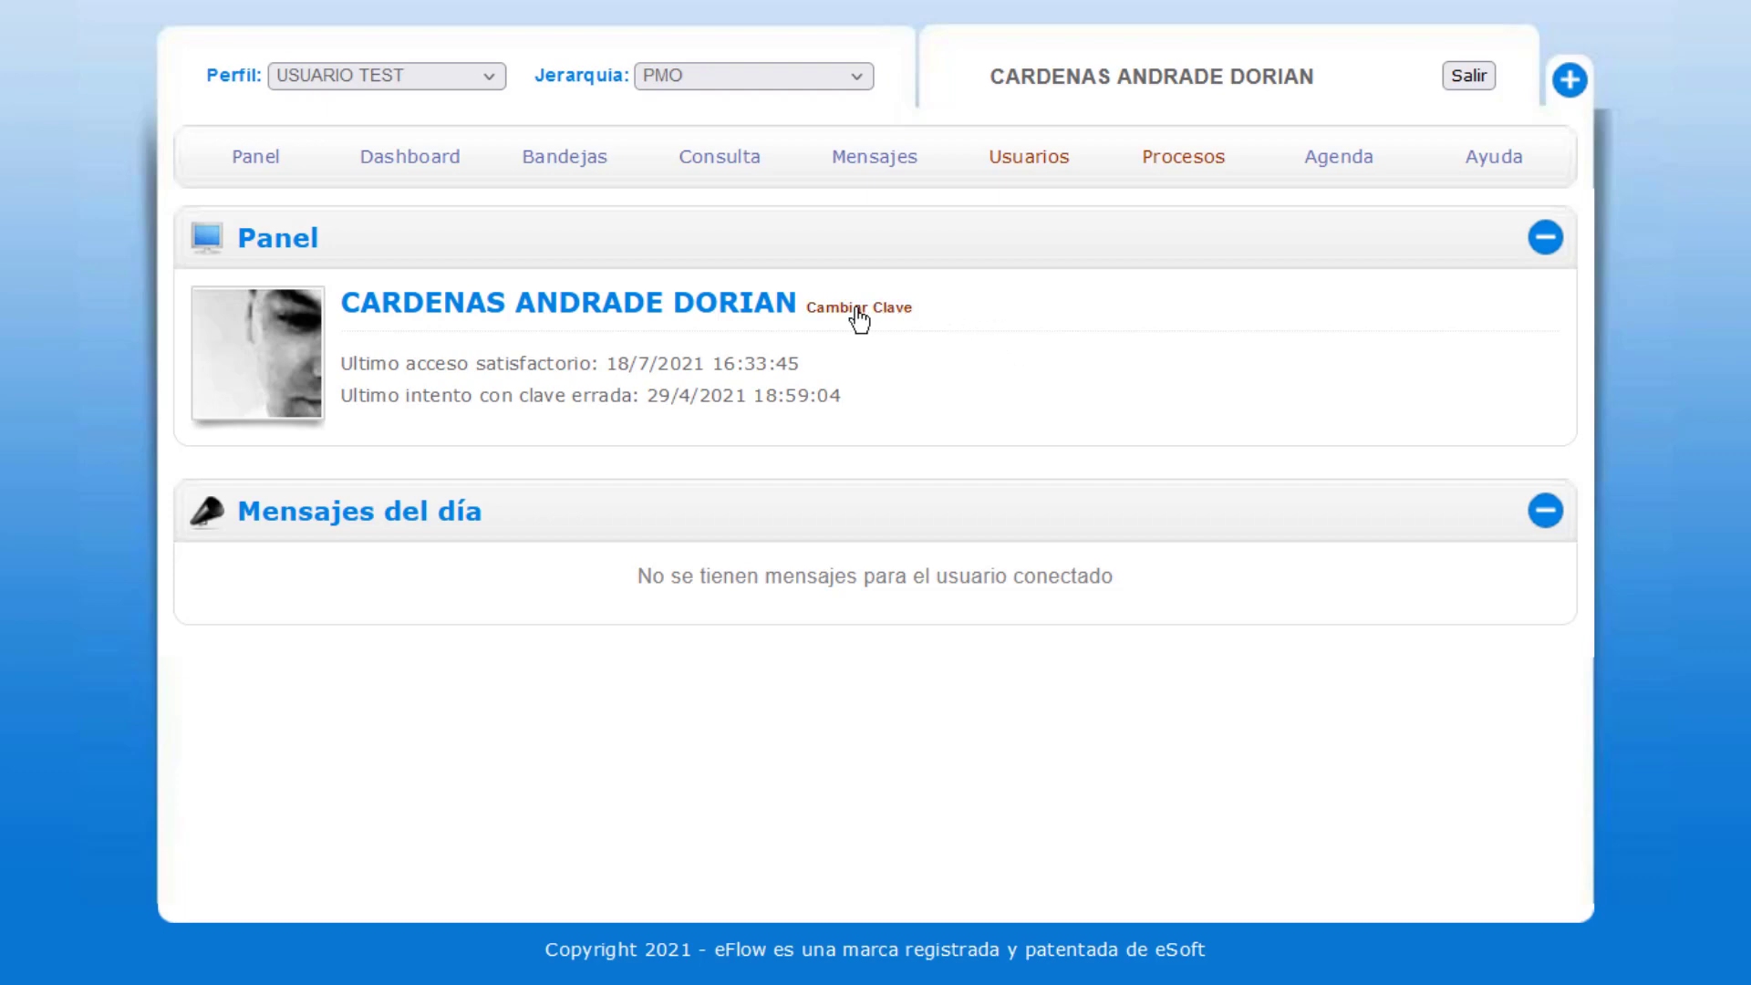
left_click(858, 311)
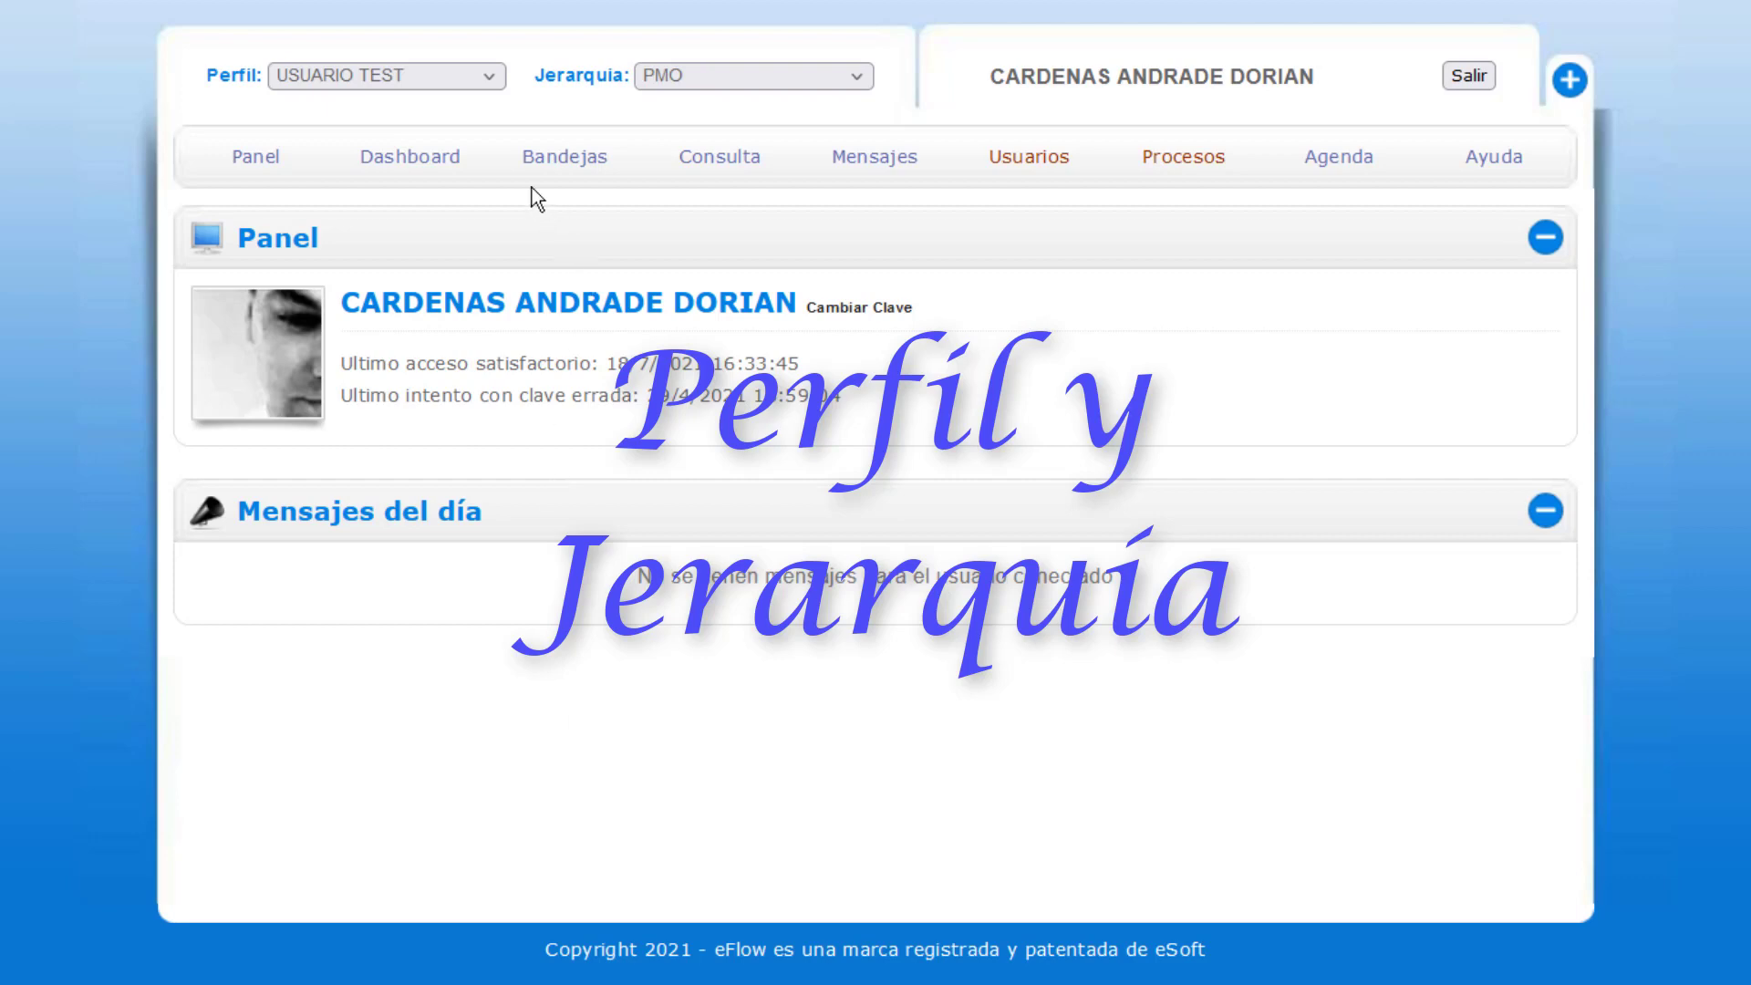
Review the options available for Perfil and Jerarquia without changing either one
left_click(489, 80)
left_click(489, 81)
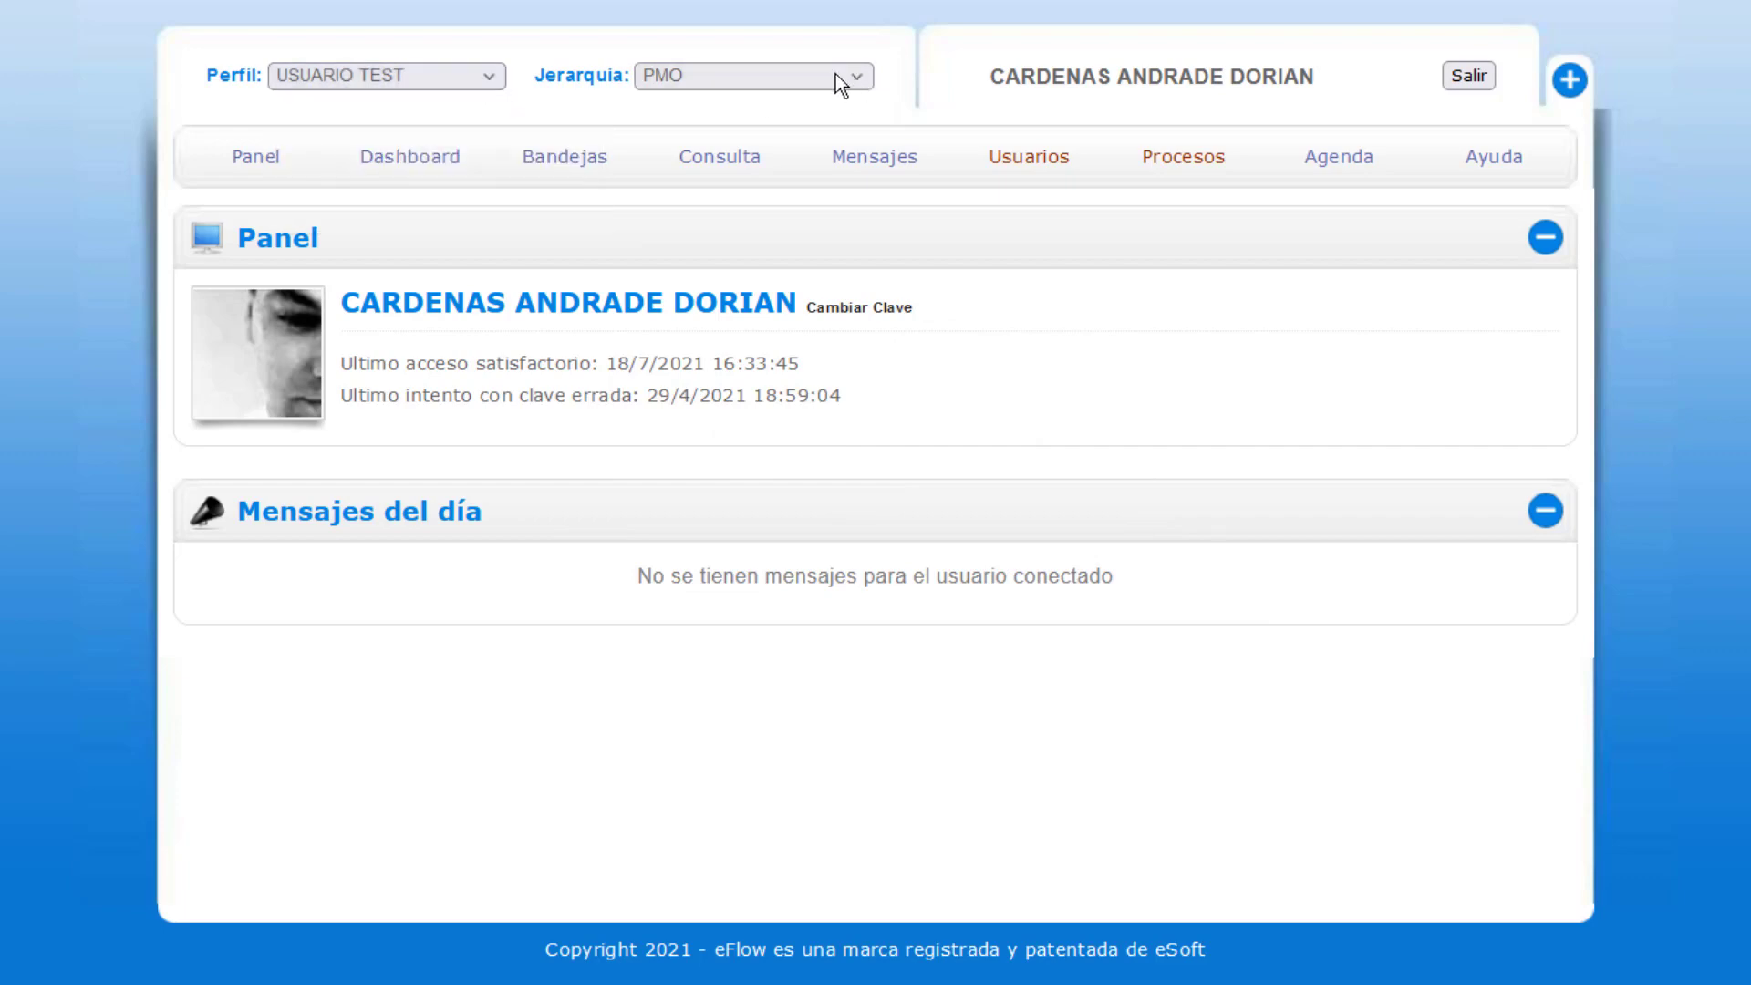
left_click(790, 86)
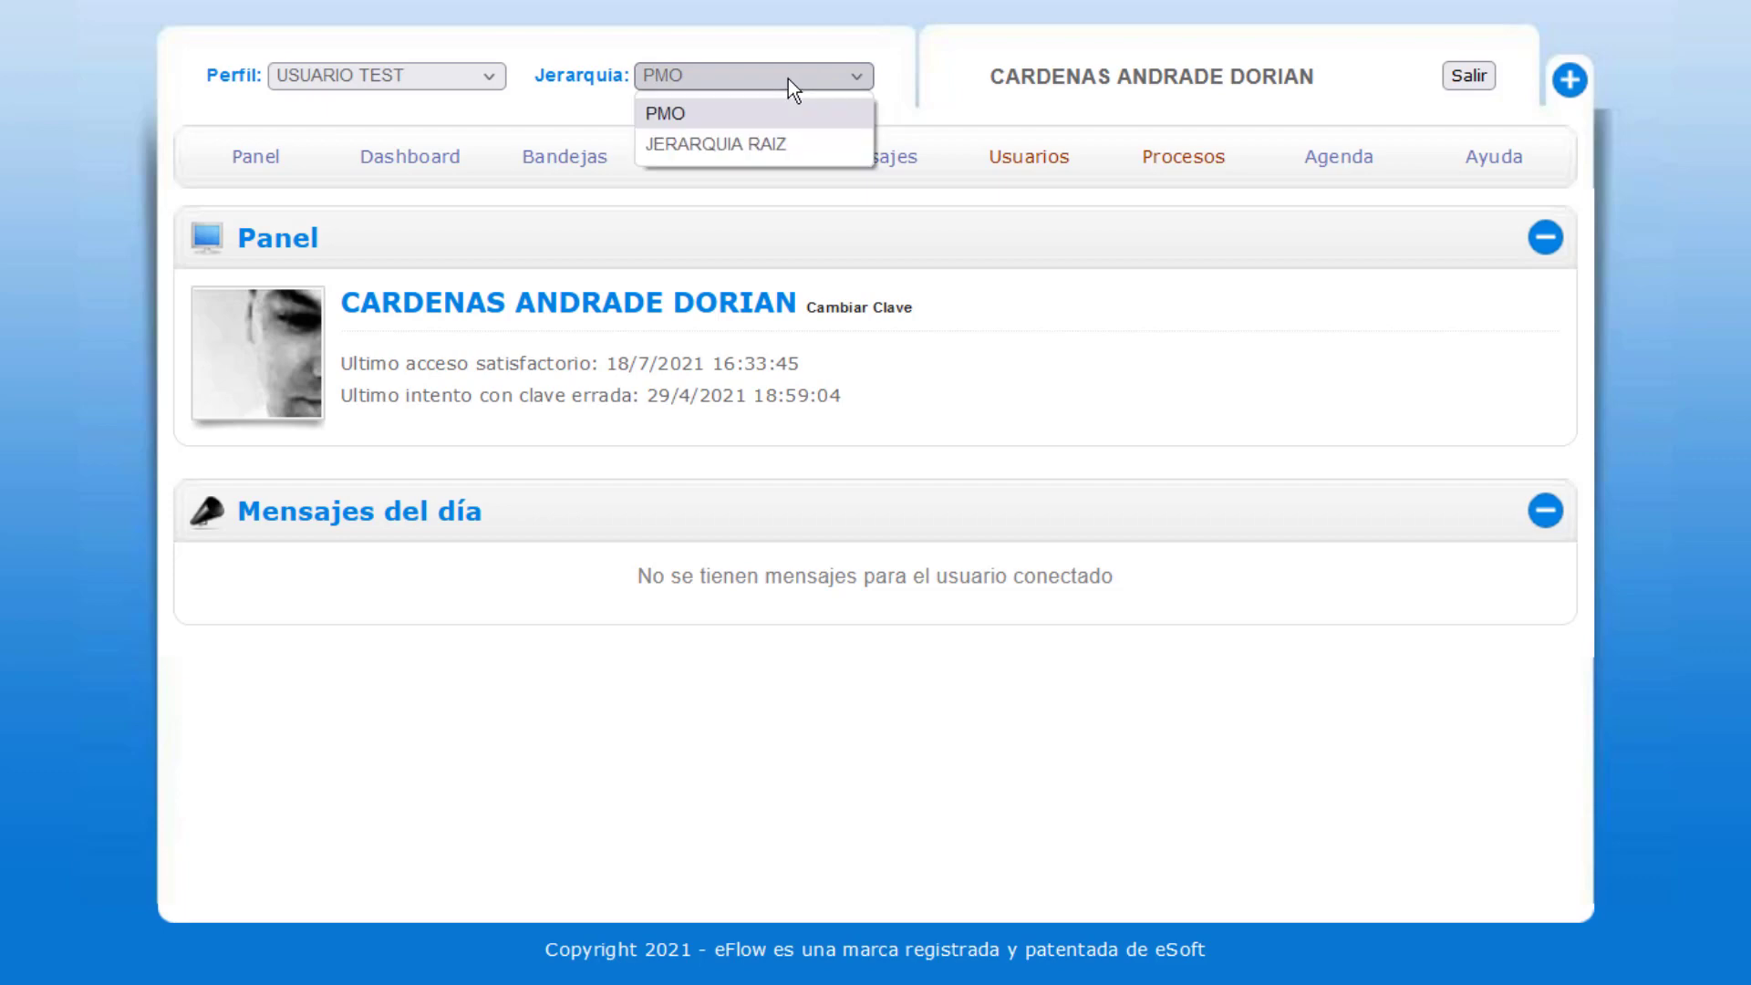
left_click(792, 88)
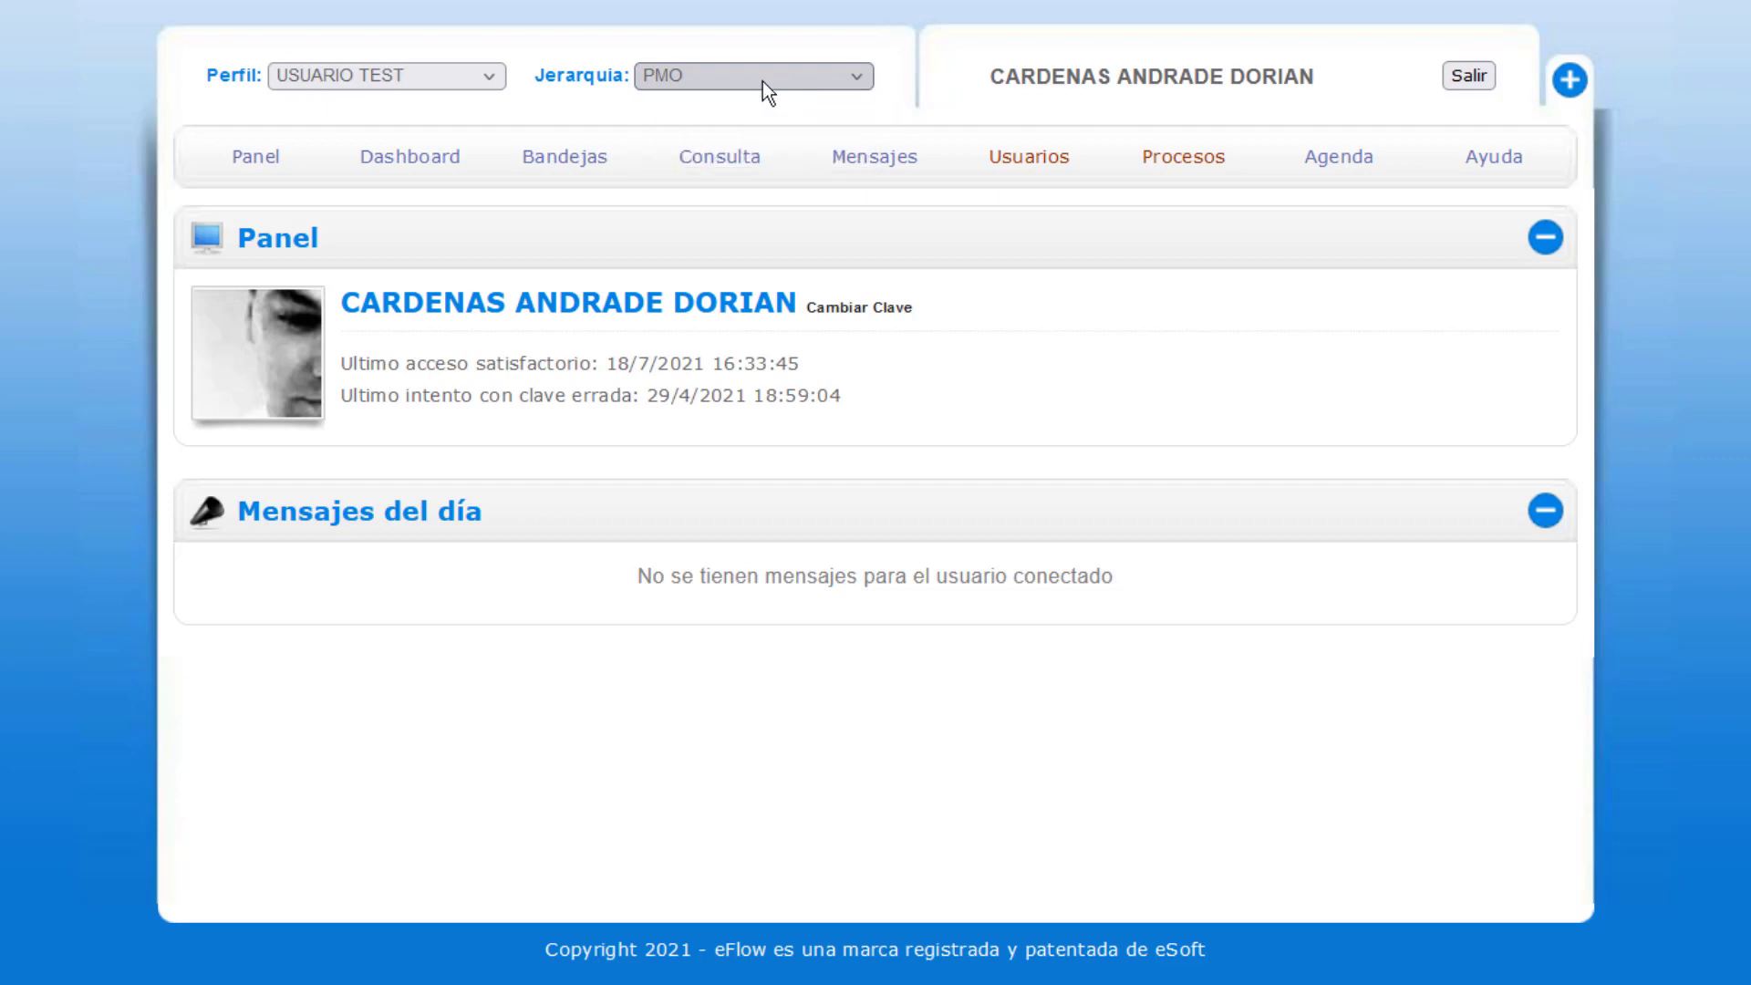
left_click(433, 89)
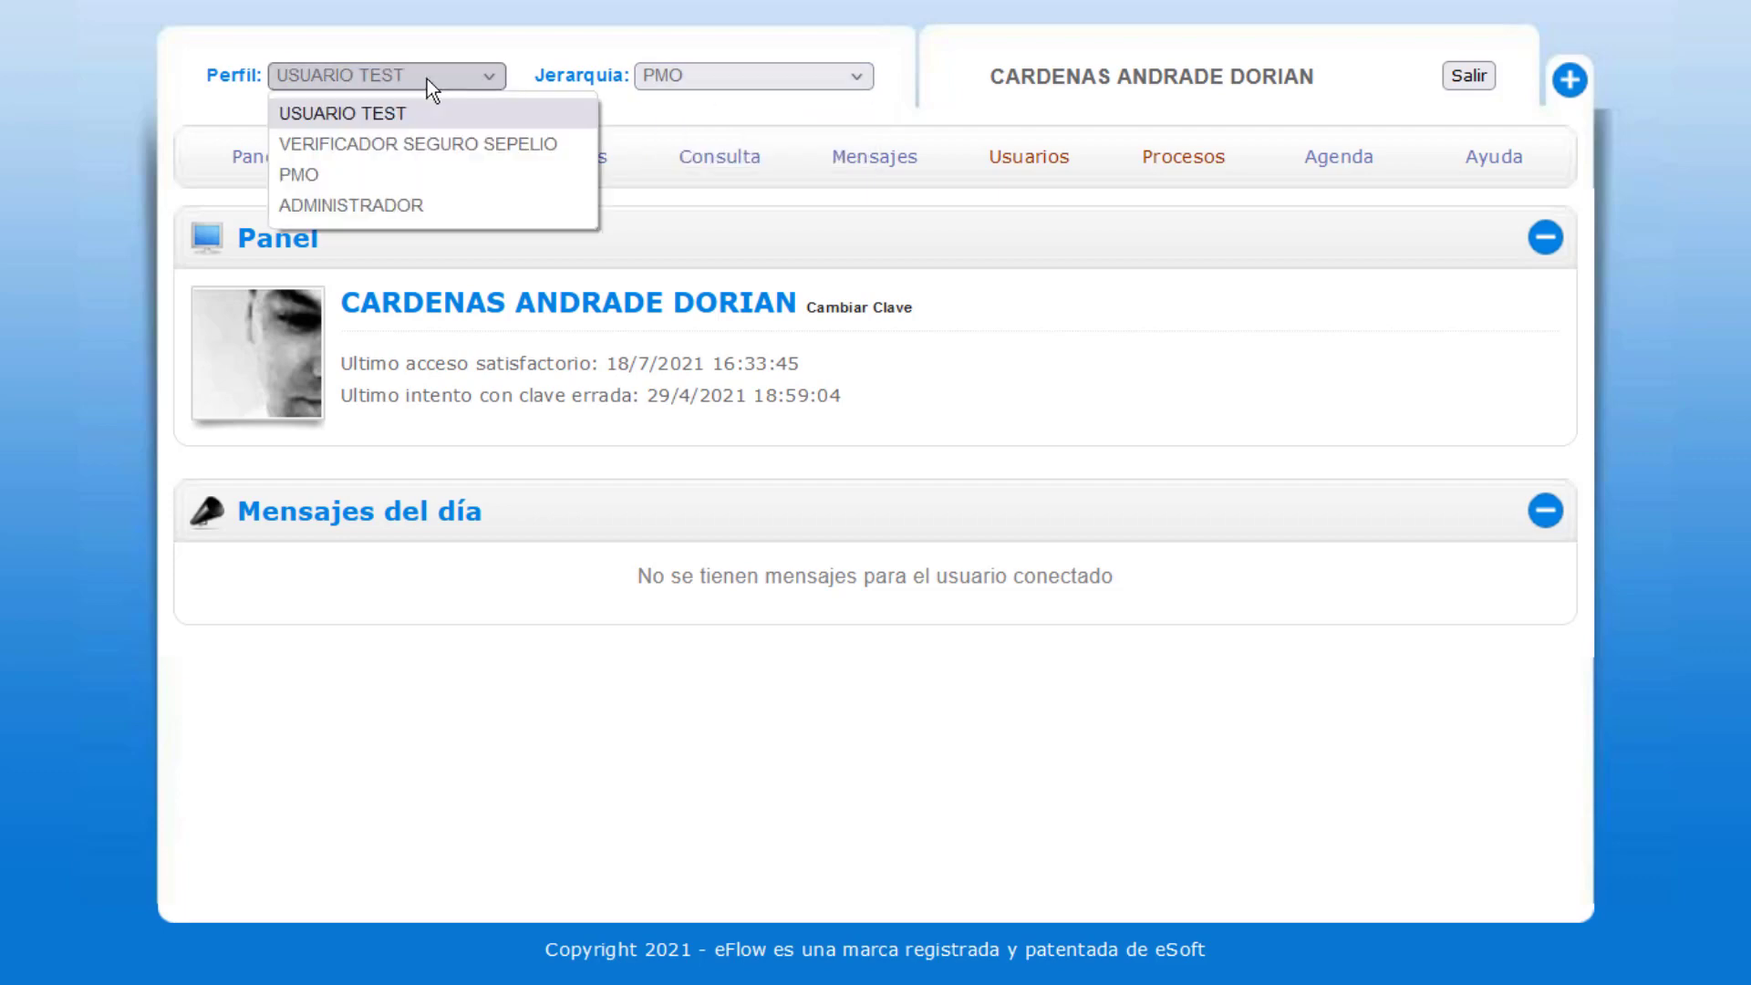
left_click(432, 88)
Switch the active profile to PMO and display its Bandejas page
left_click(432, 89)
left_click(429, 176)
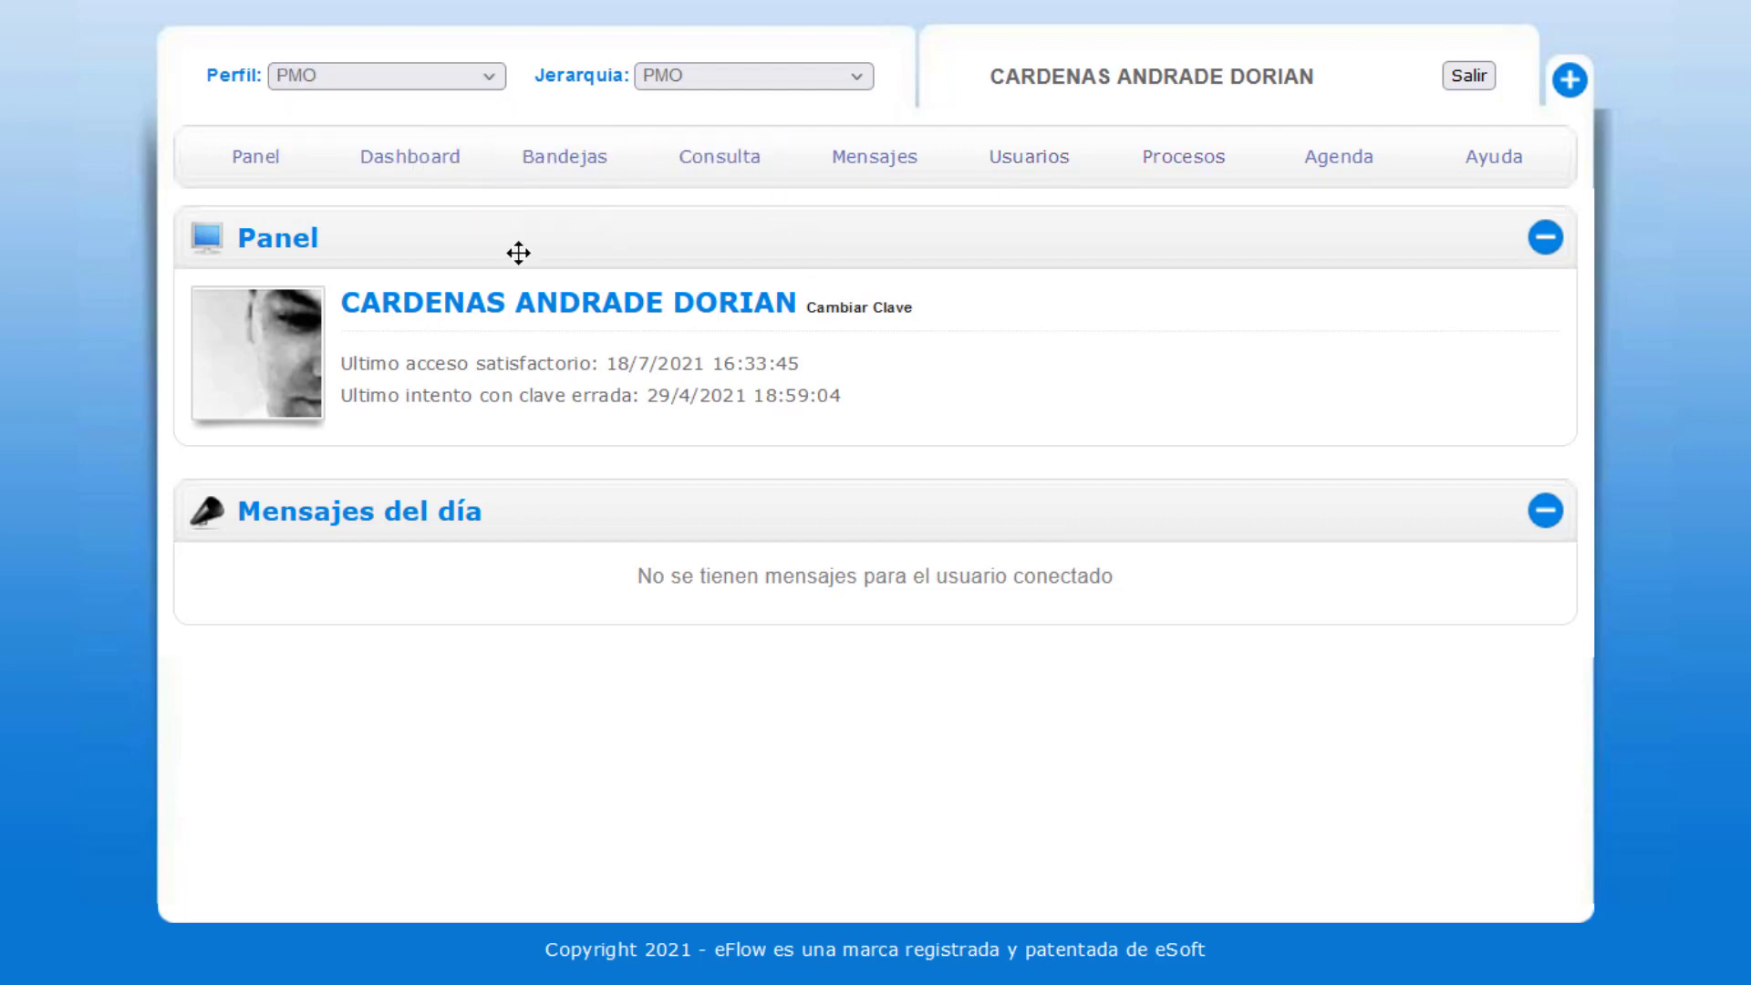
left_click(389, 77)
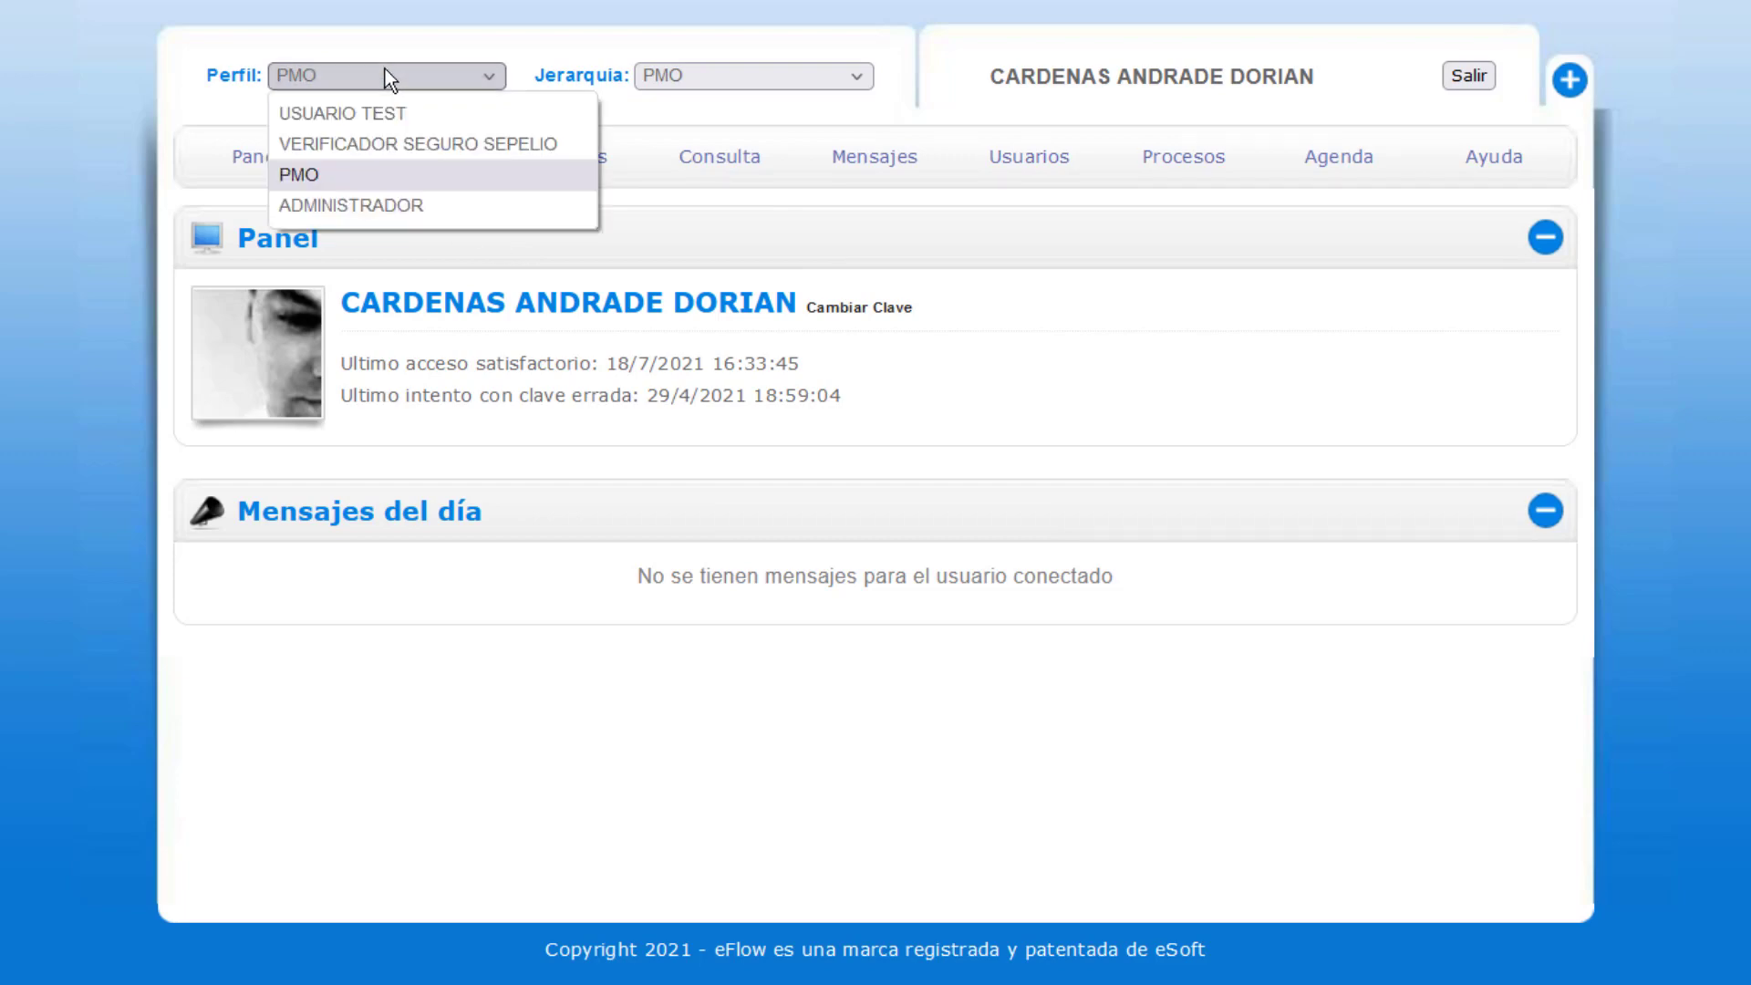
left_click(390, 79)
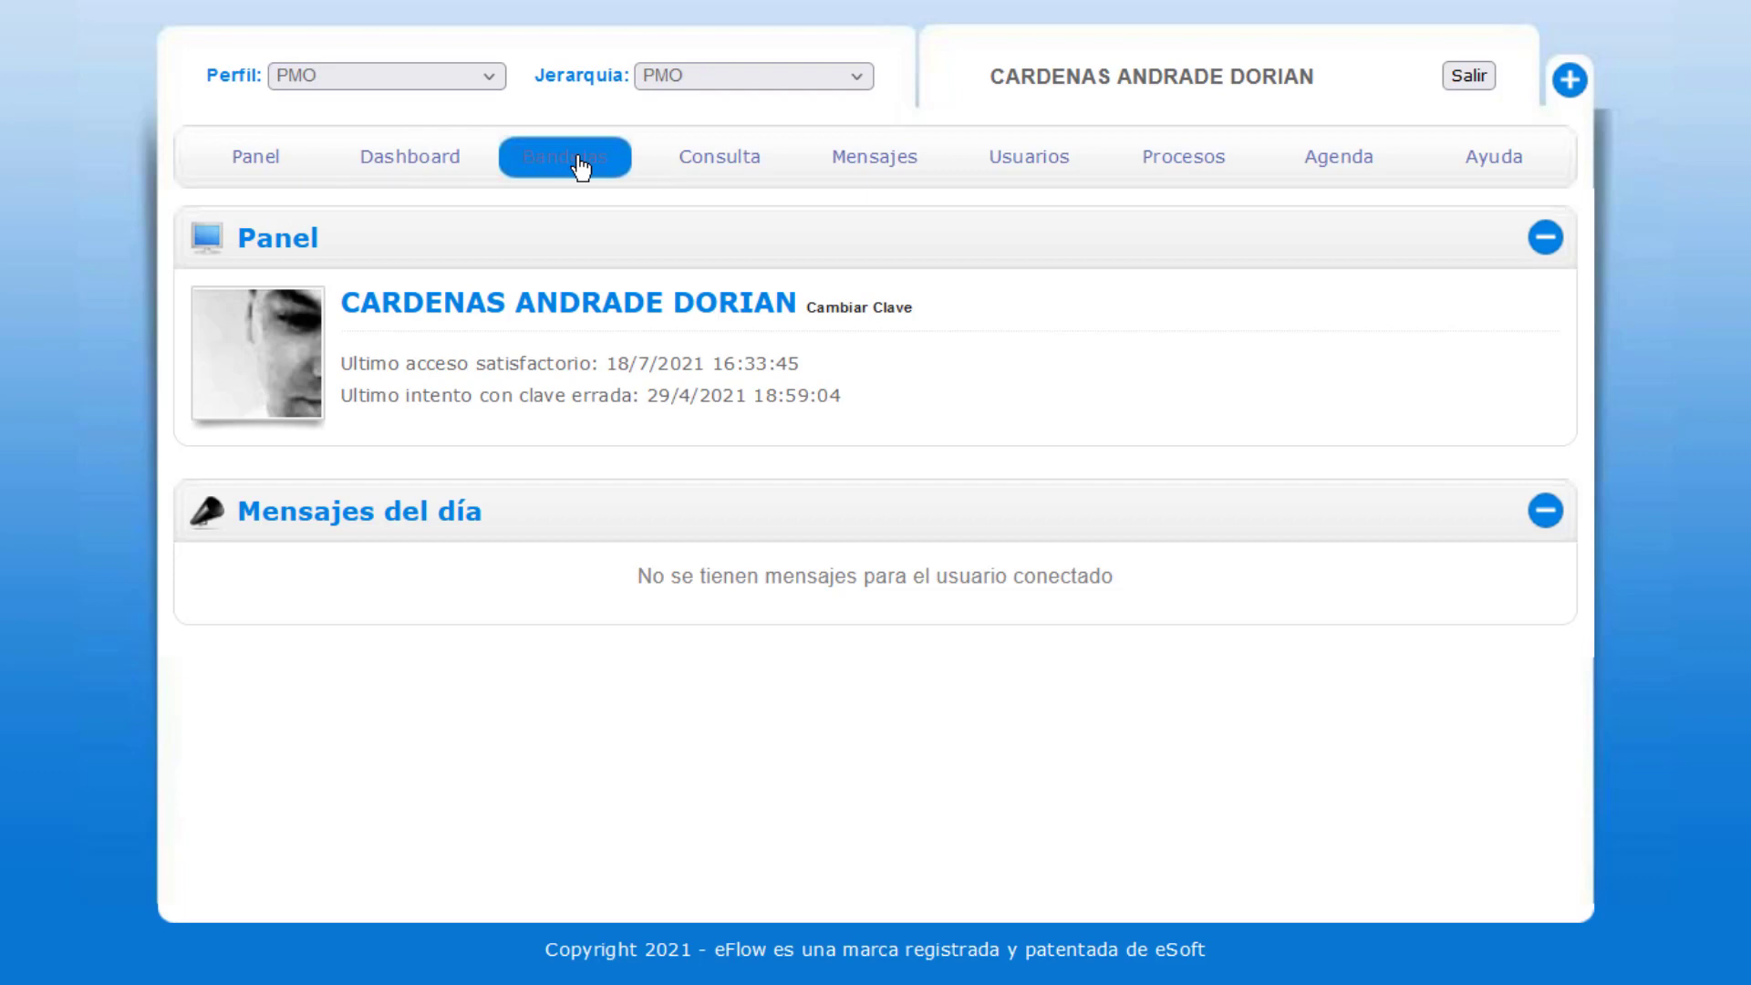
left_click(581, 167)
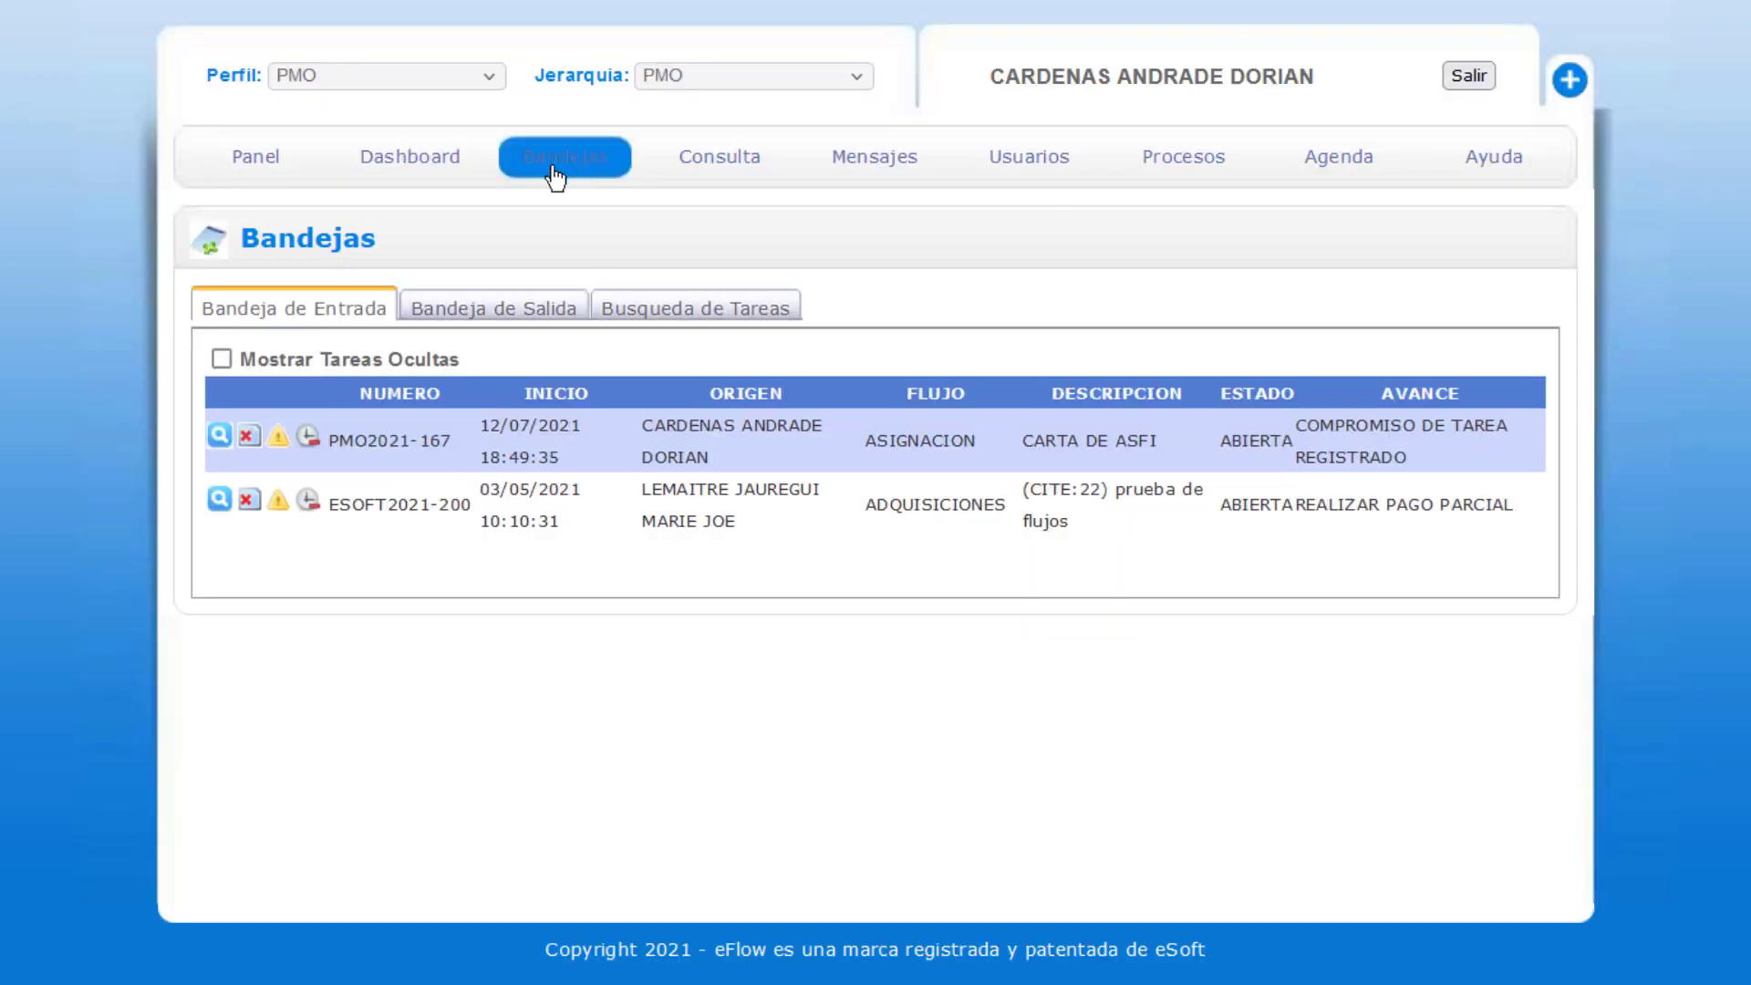
Return to the Panel page and set the active profile to USUARIO TEST
left_click(256, 165)
left_click(407, 80)
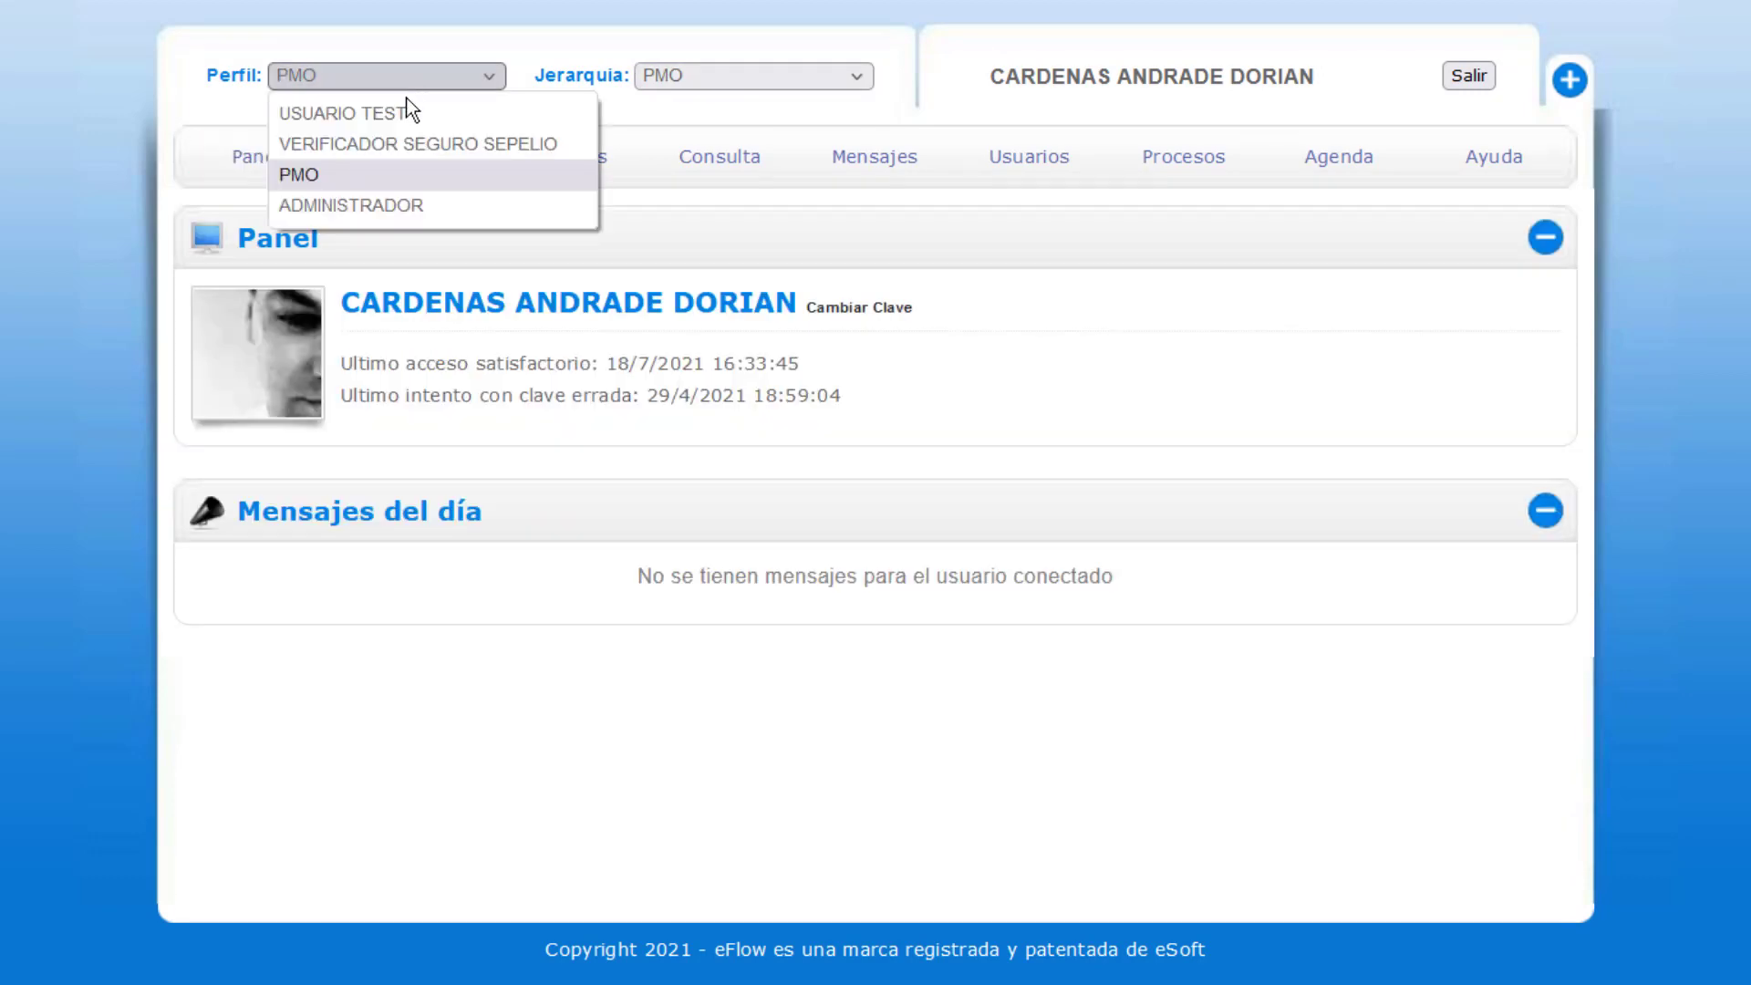
left_click(407, 113)
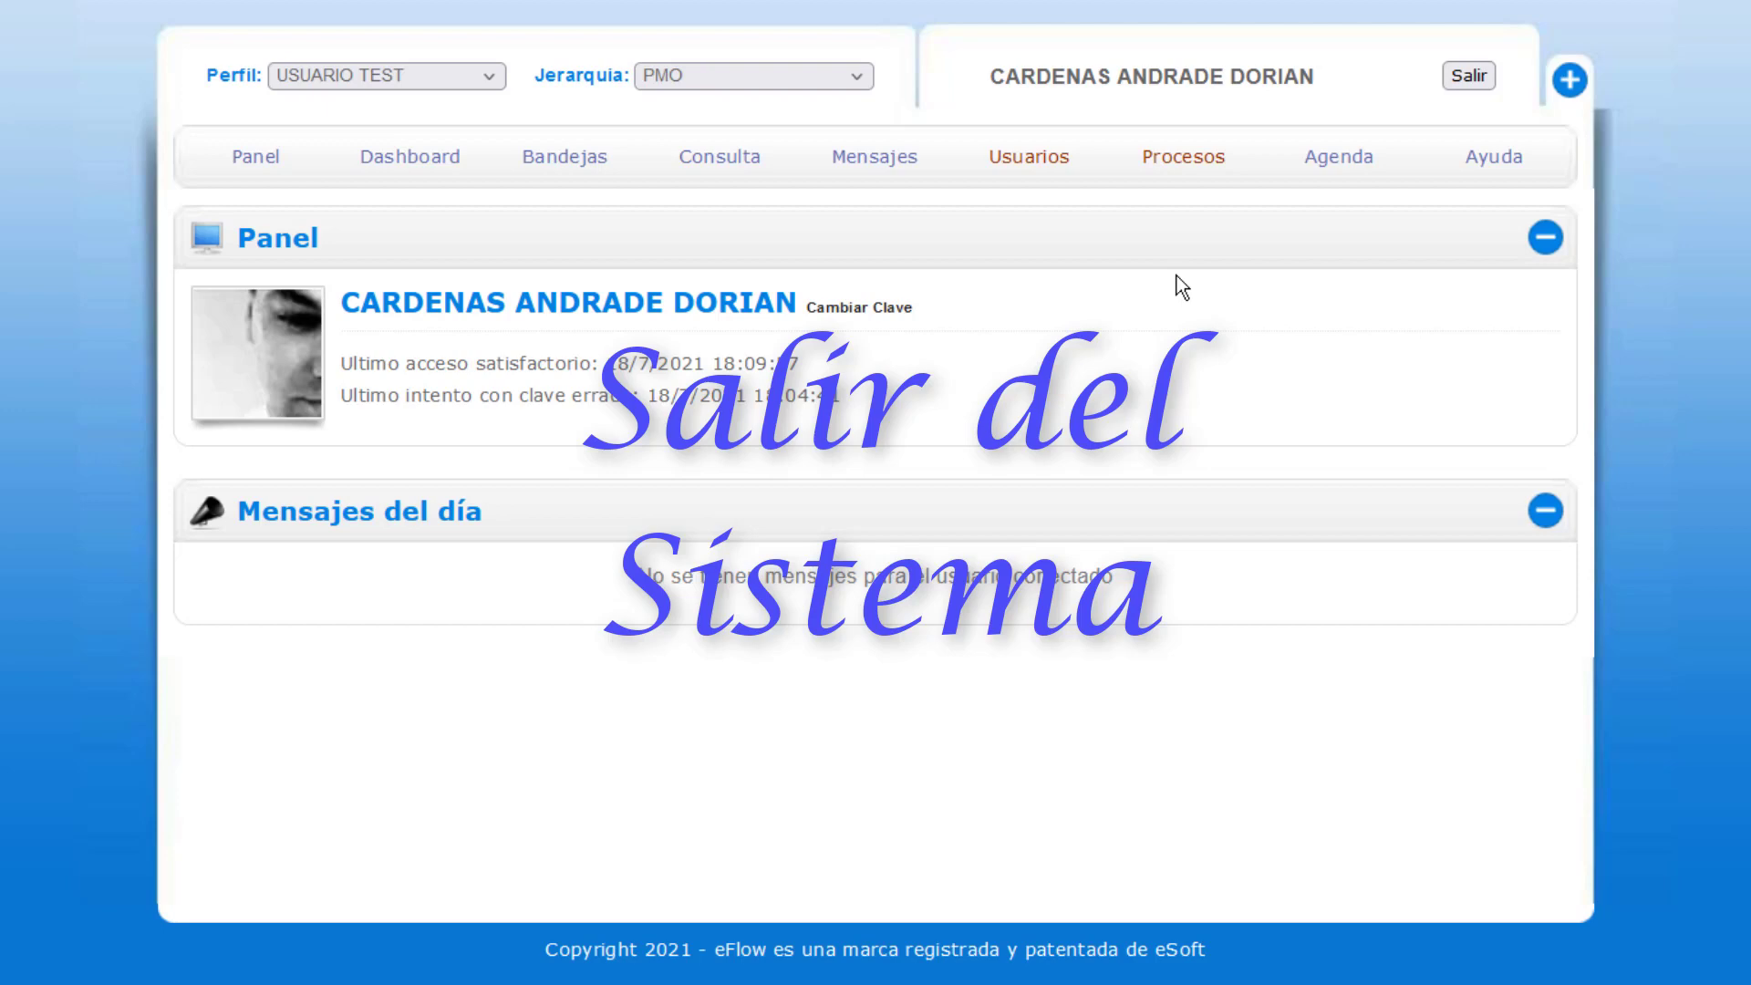
Log out of the system and sign back in with the saved username and password (Clave)
left_click(1465, 78)
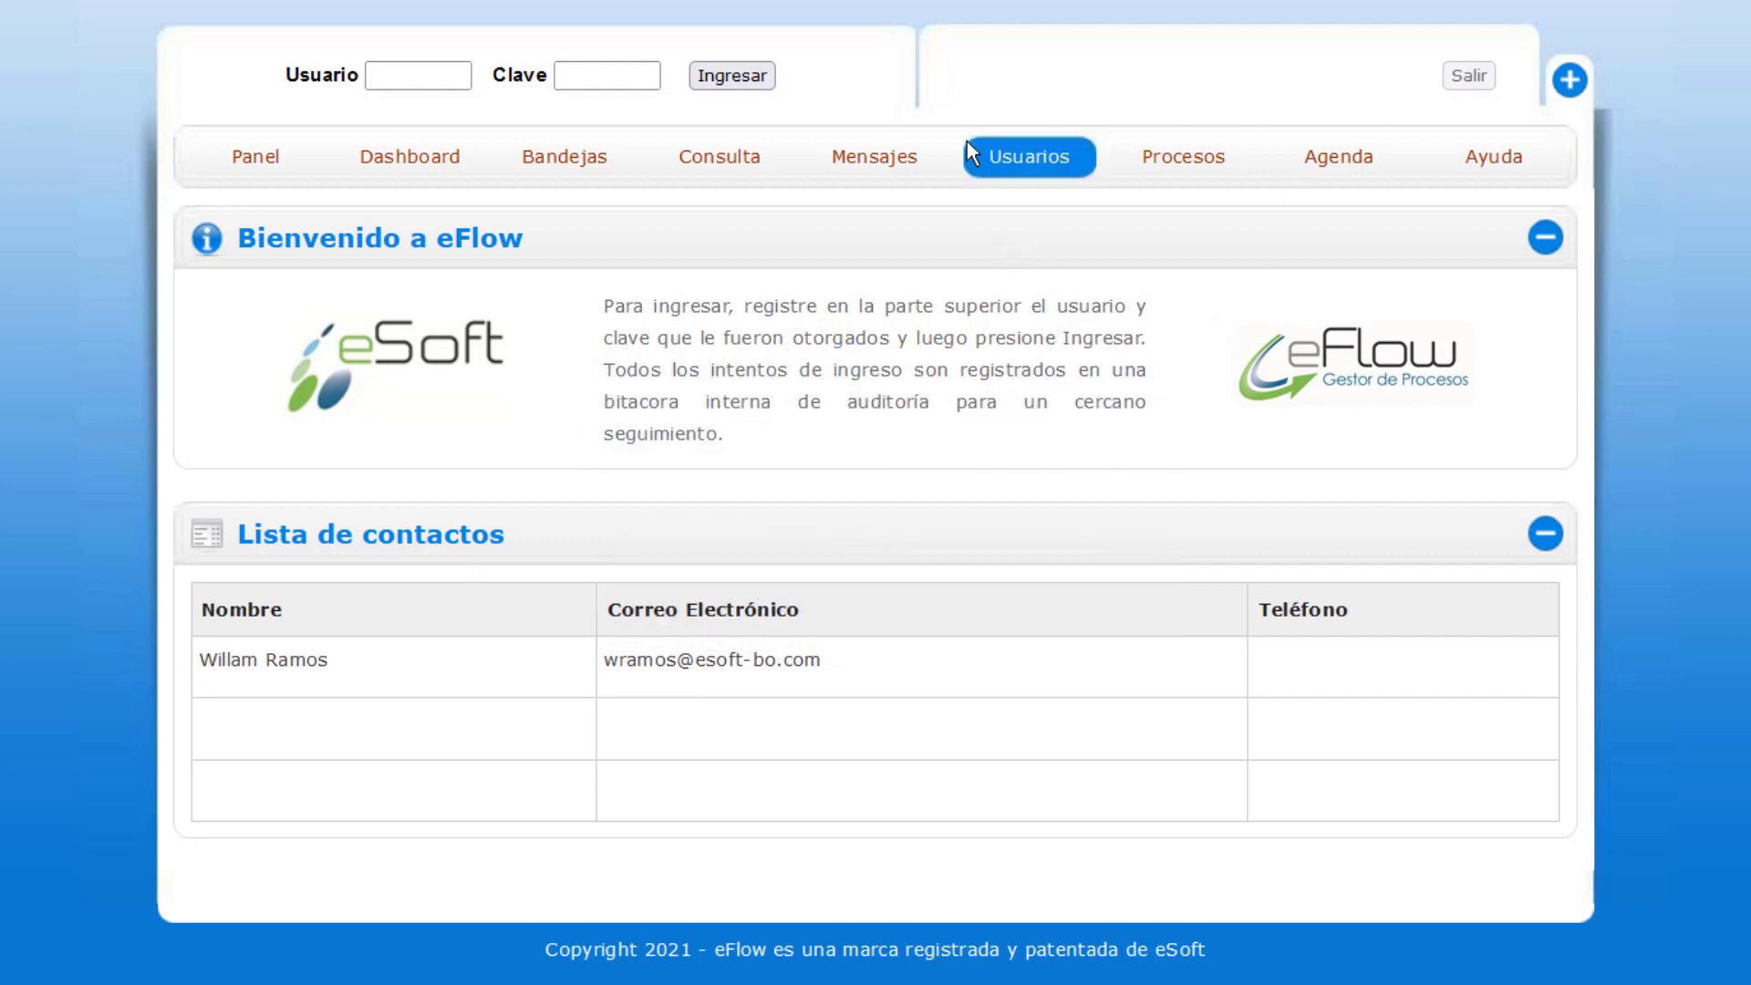
left_click(423, 75)
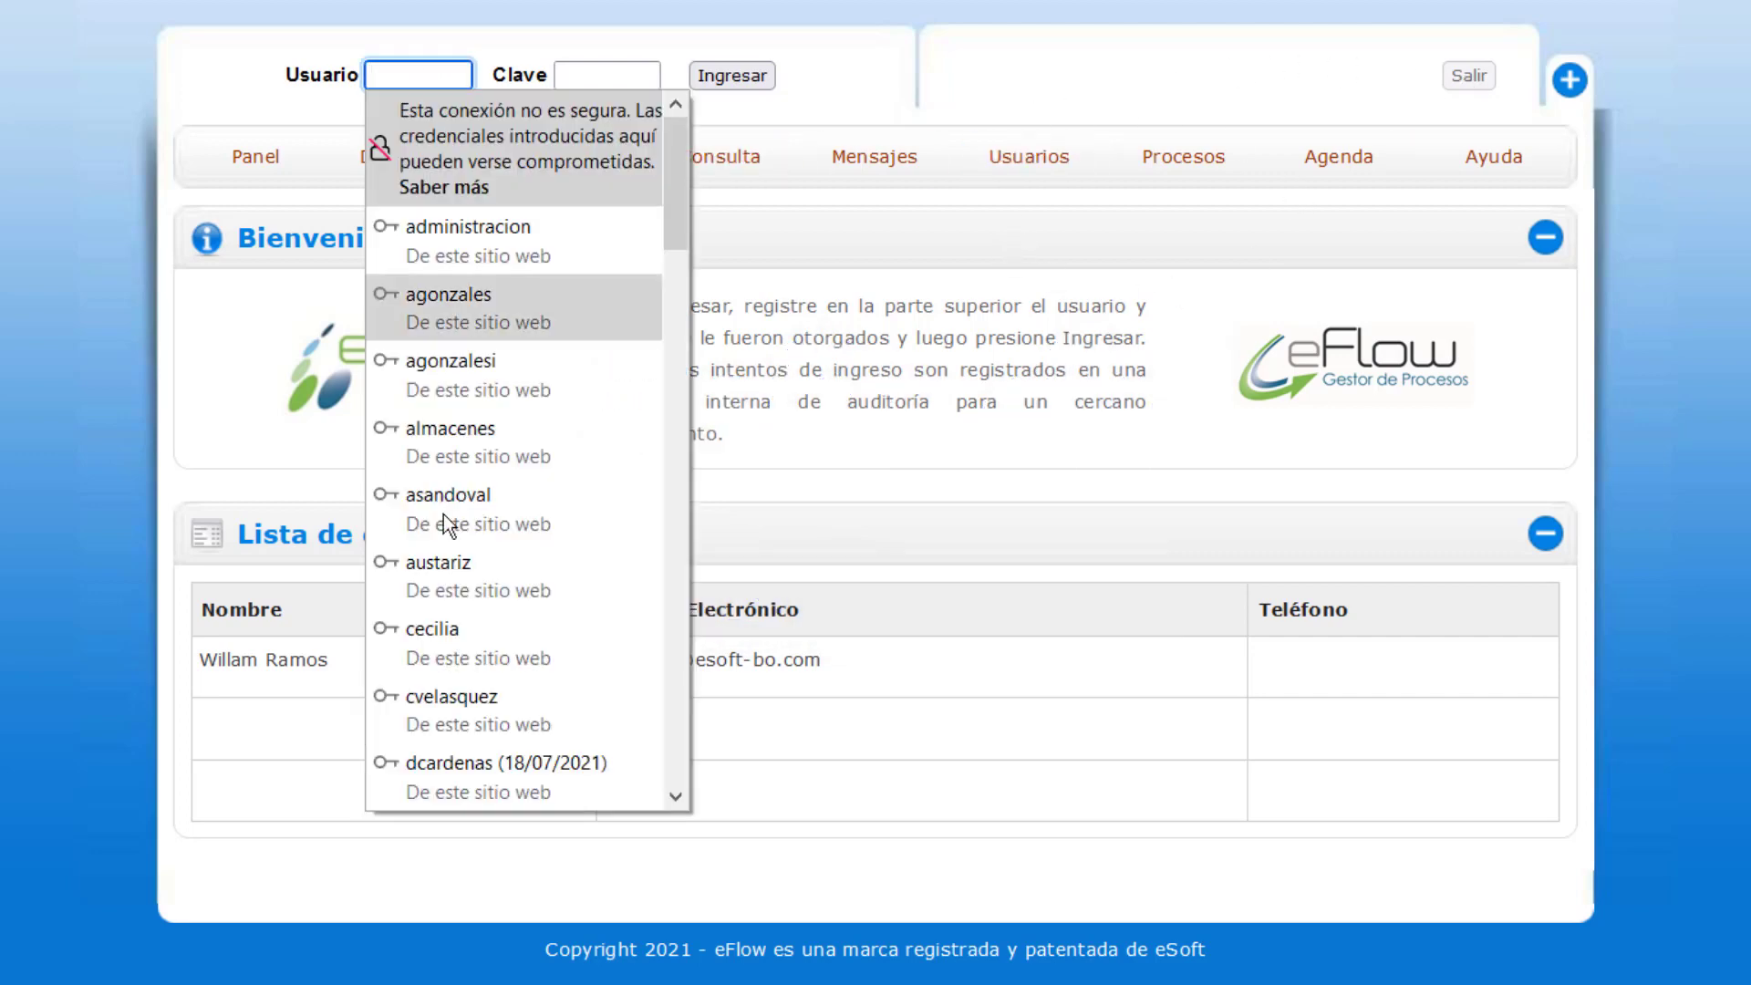
left_click(496, 761)
left_click(733, 75)
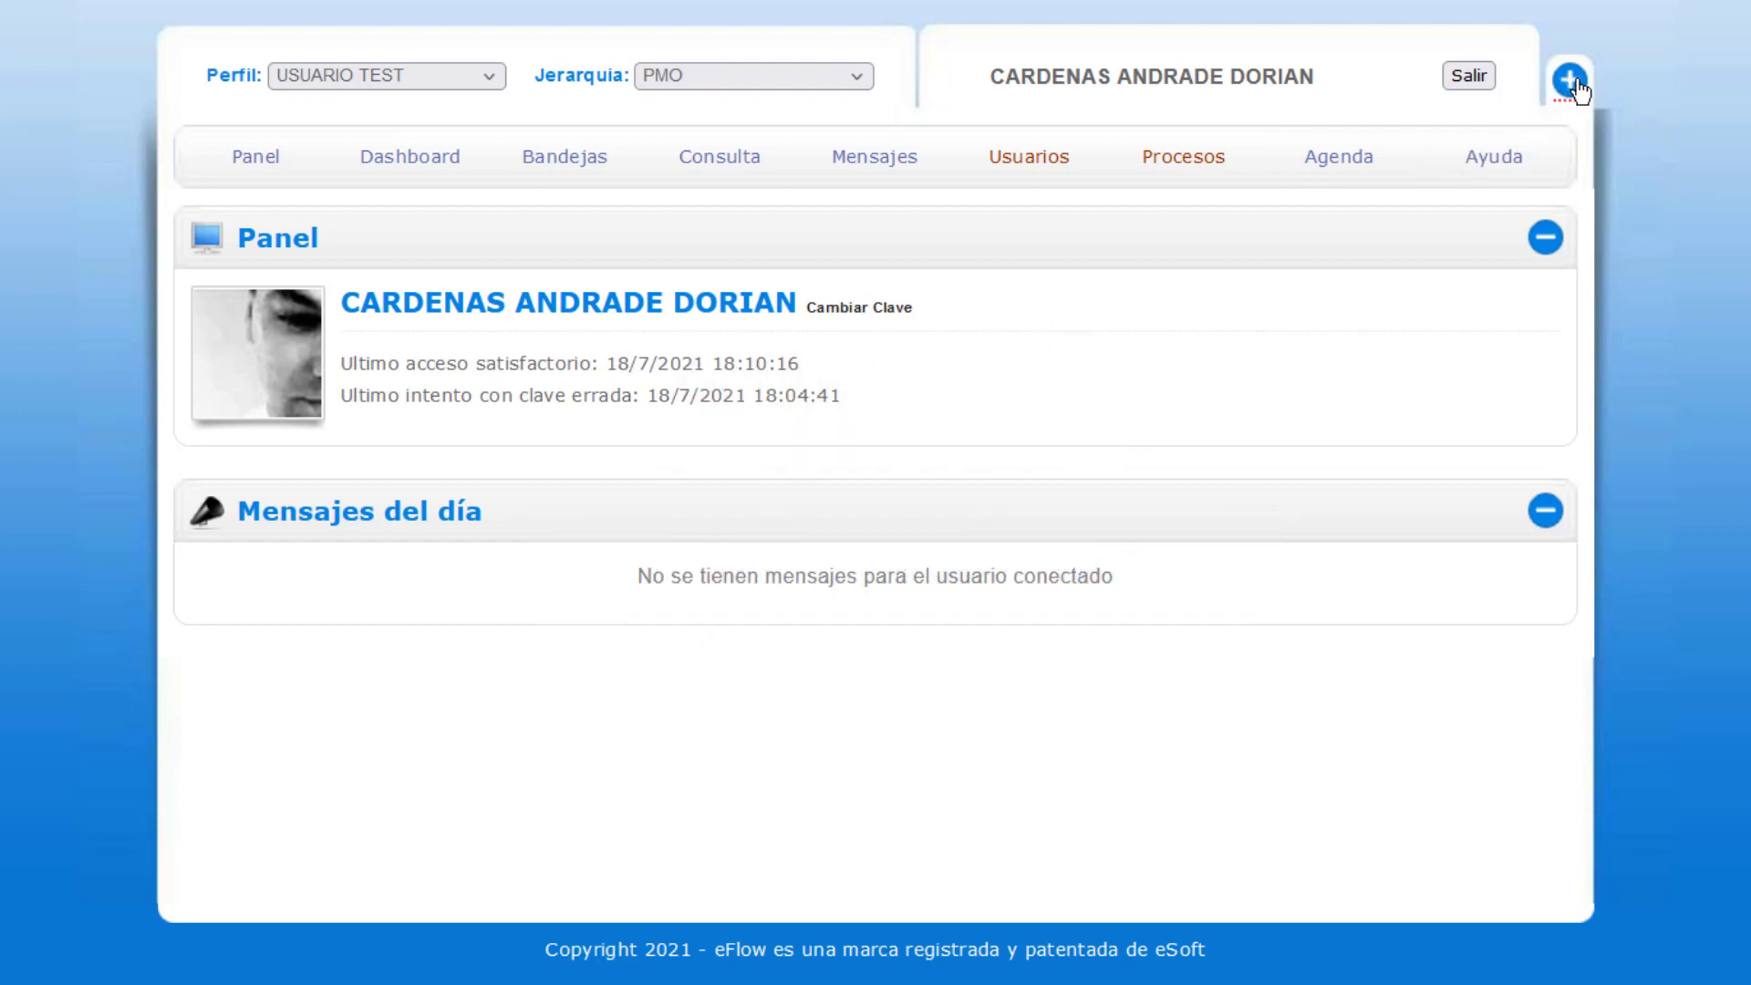
Expand the full set of system modules to review it, and collapse it again
left_click(1570, 81)
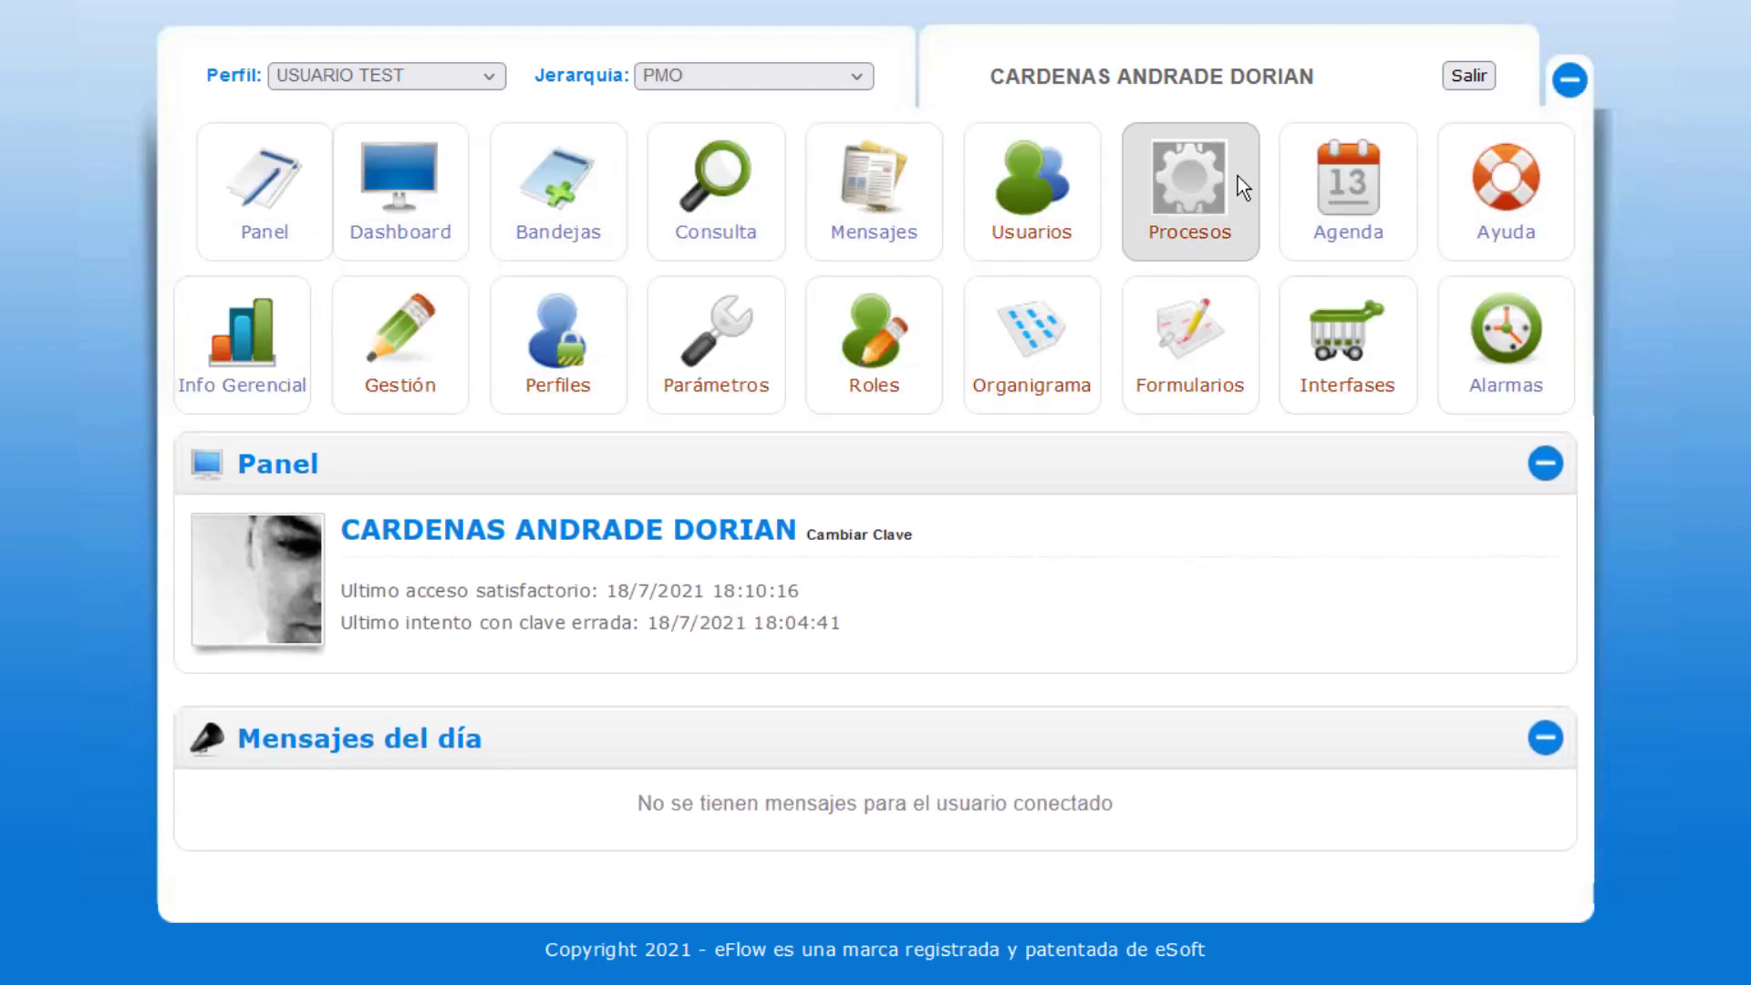
left_click(1568, 84)
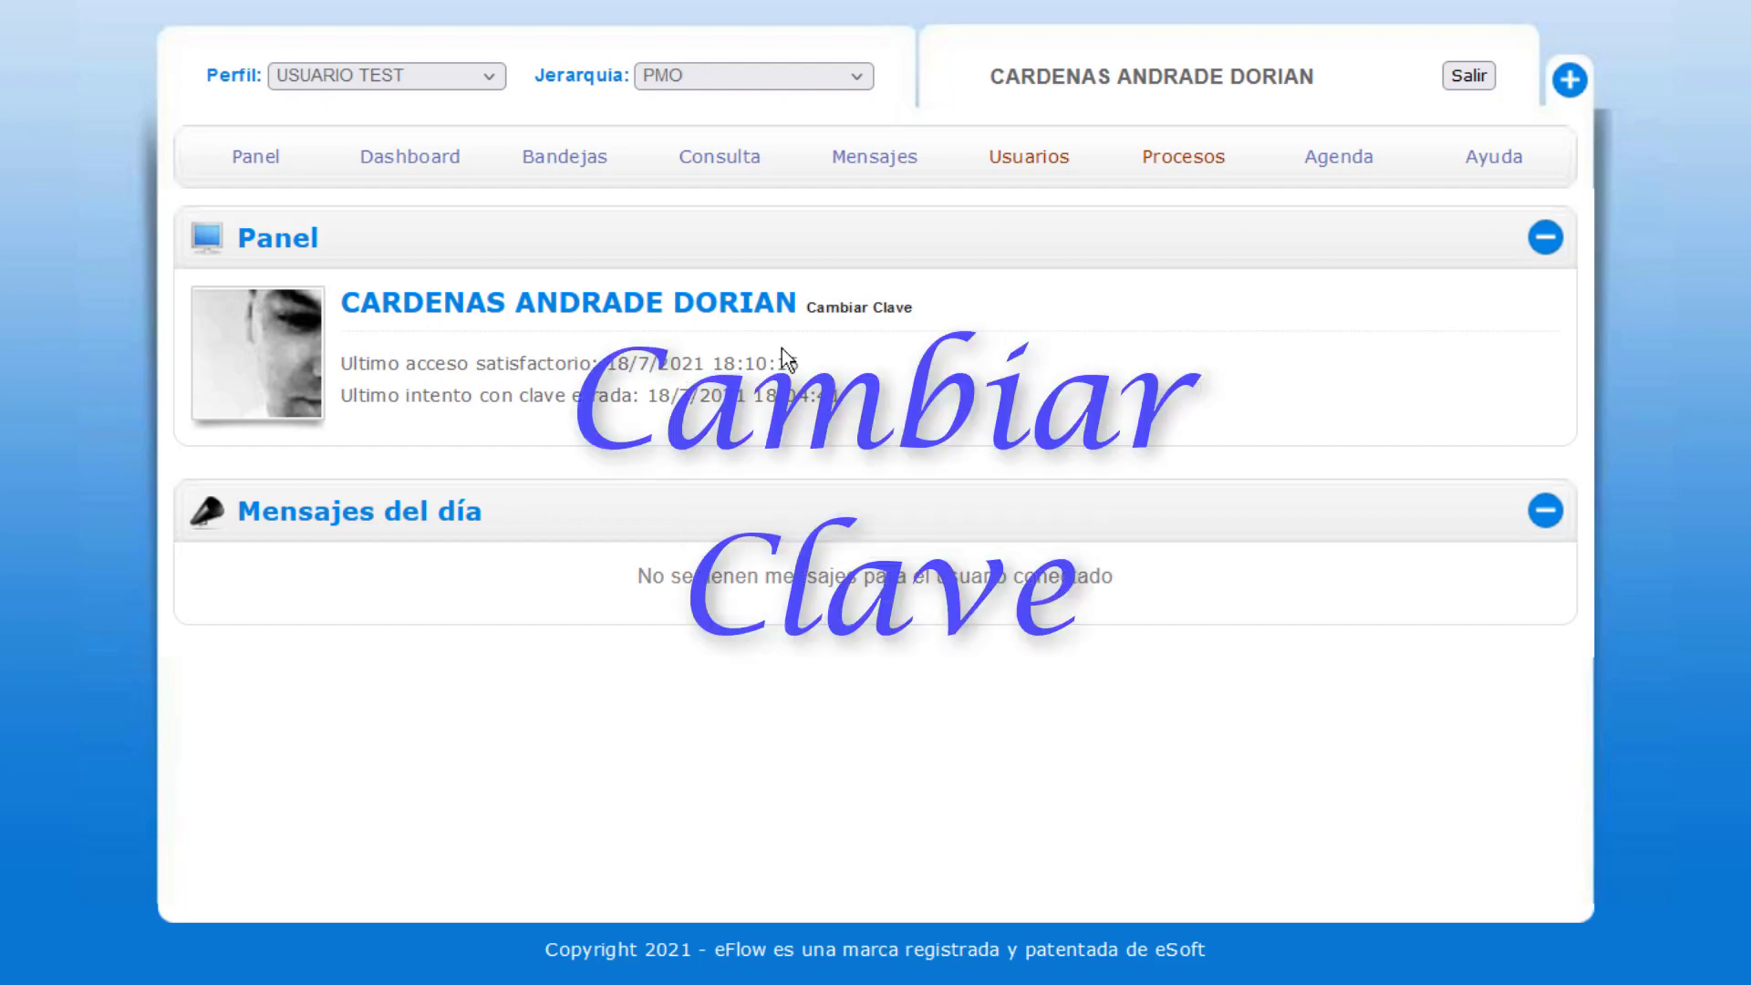
Bring up the Cambiar Clave form and enter the current password in Clave Anterior
left_click(861, 313)
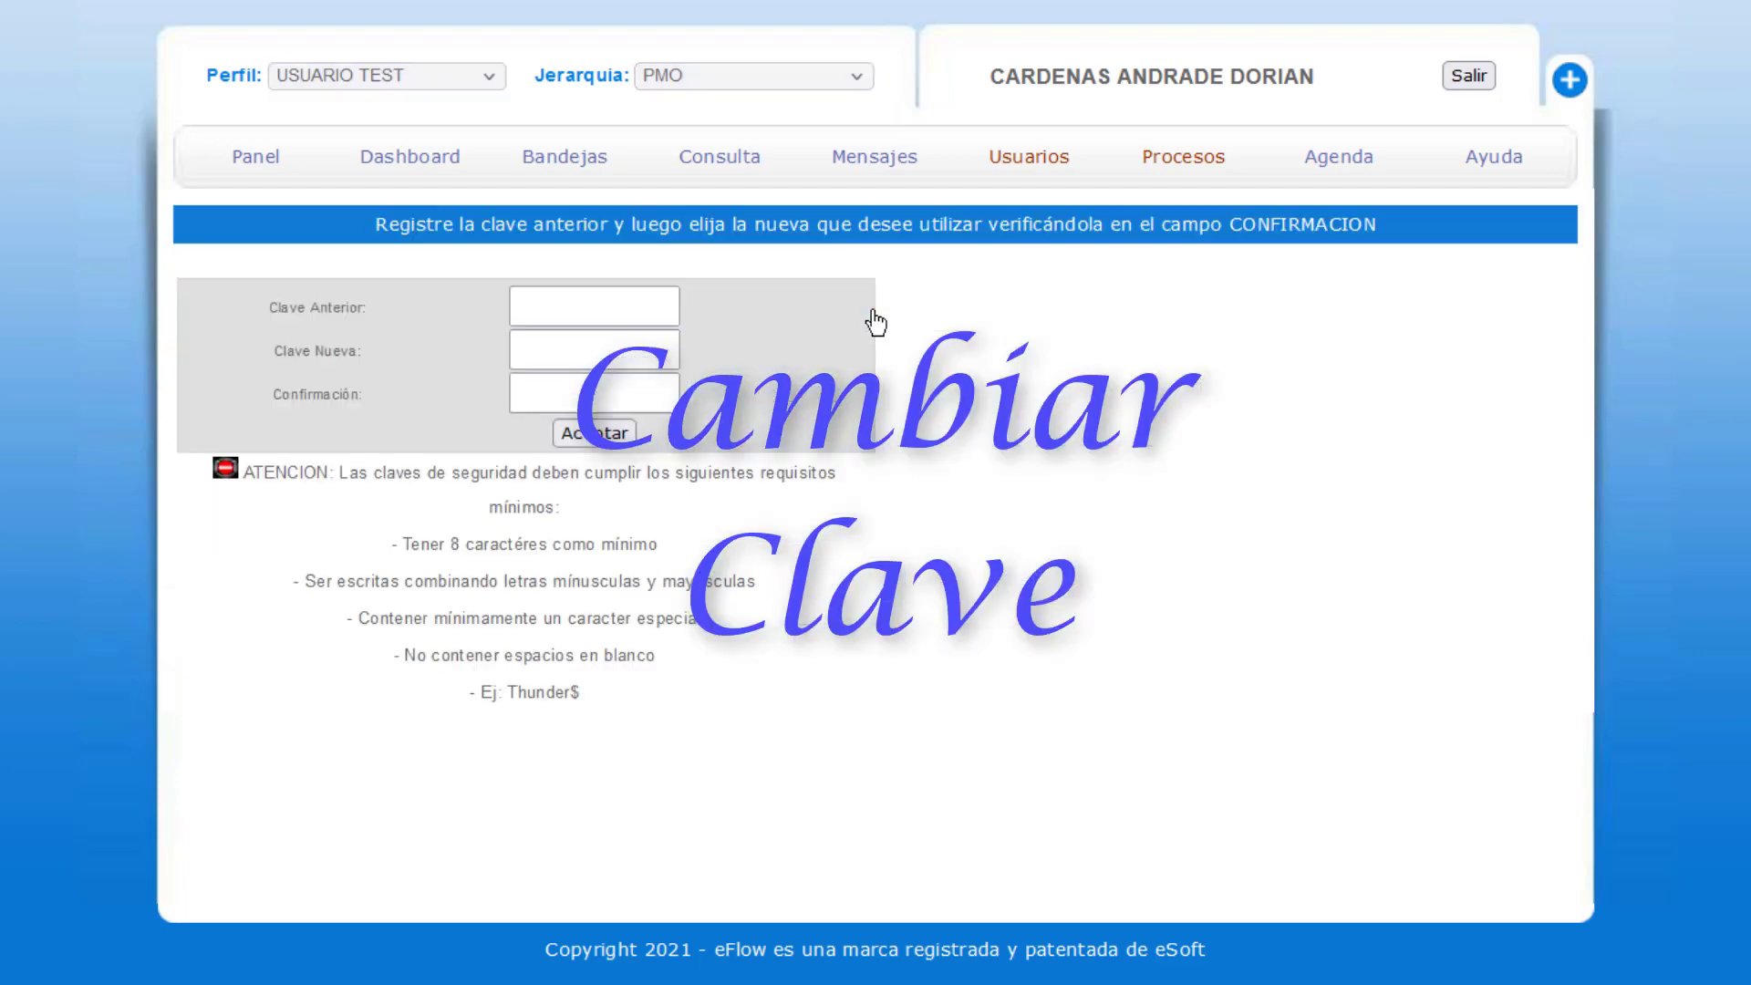
left_click(628, 304)
left_click(633, 305)
type("•")
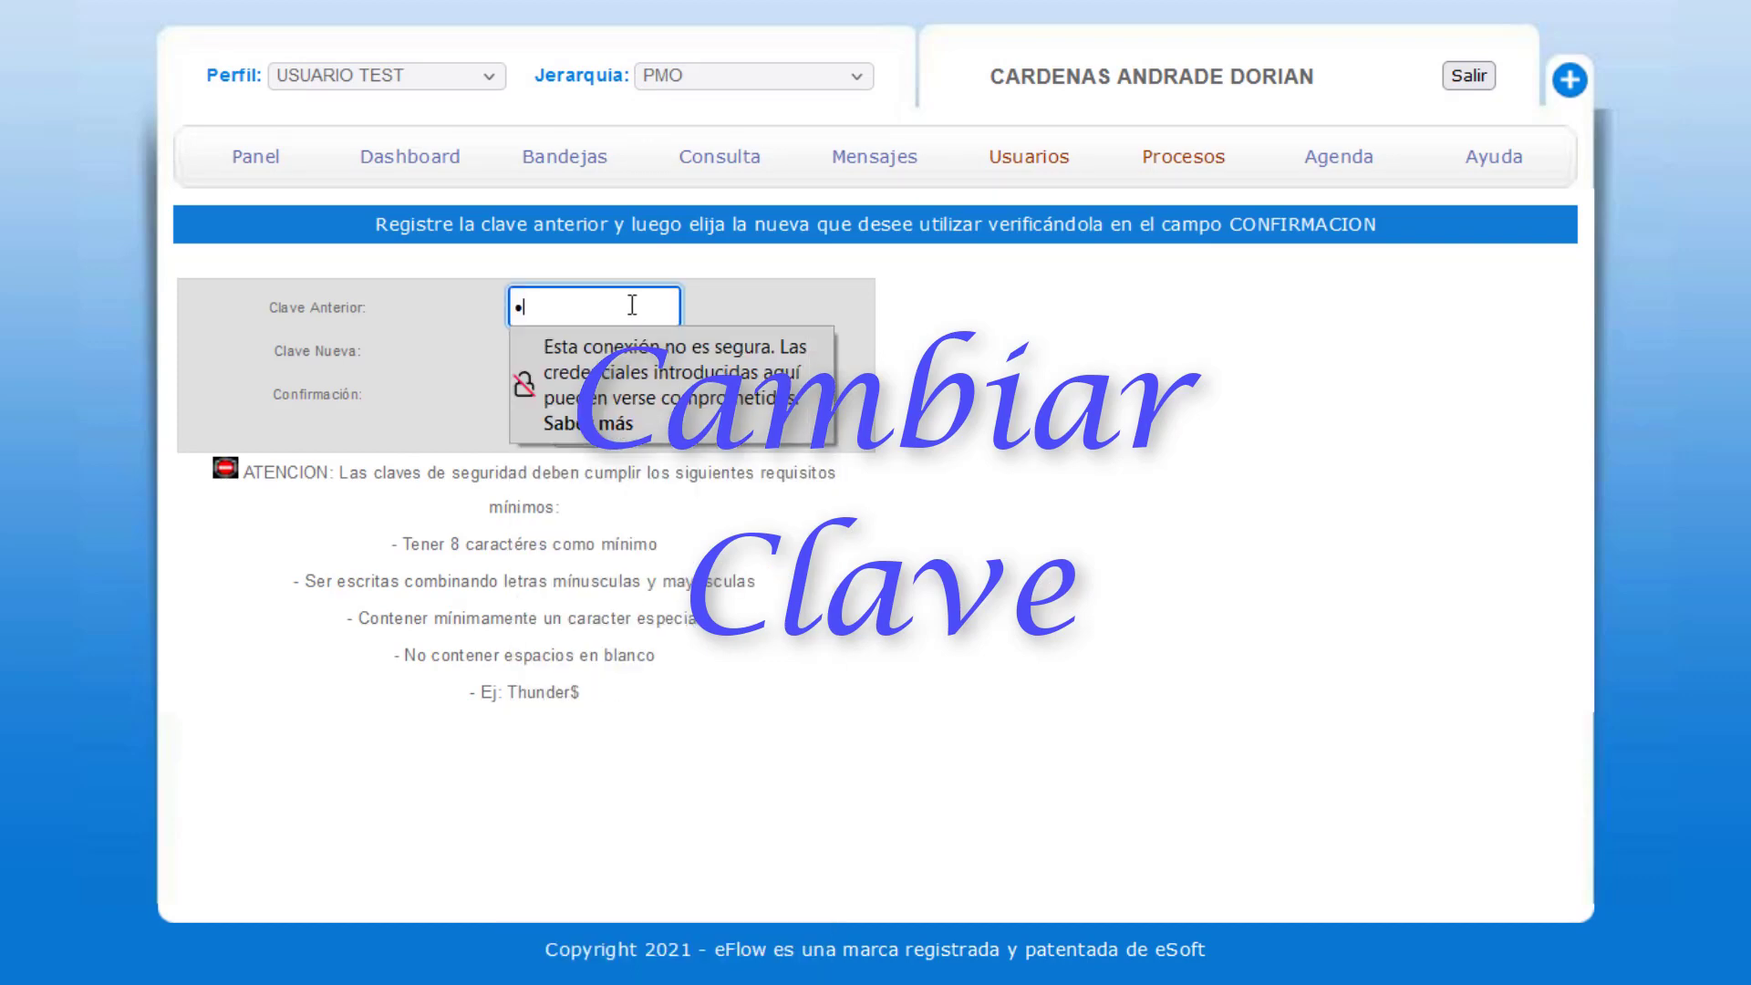
type("•••••••••")
Enter the new password in Clave Nueva and Confirmación, and submit the change without updating the browser's saved login
key("Tab")
type("••••••")
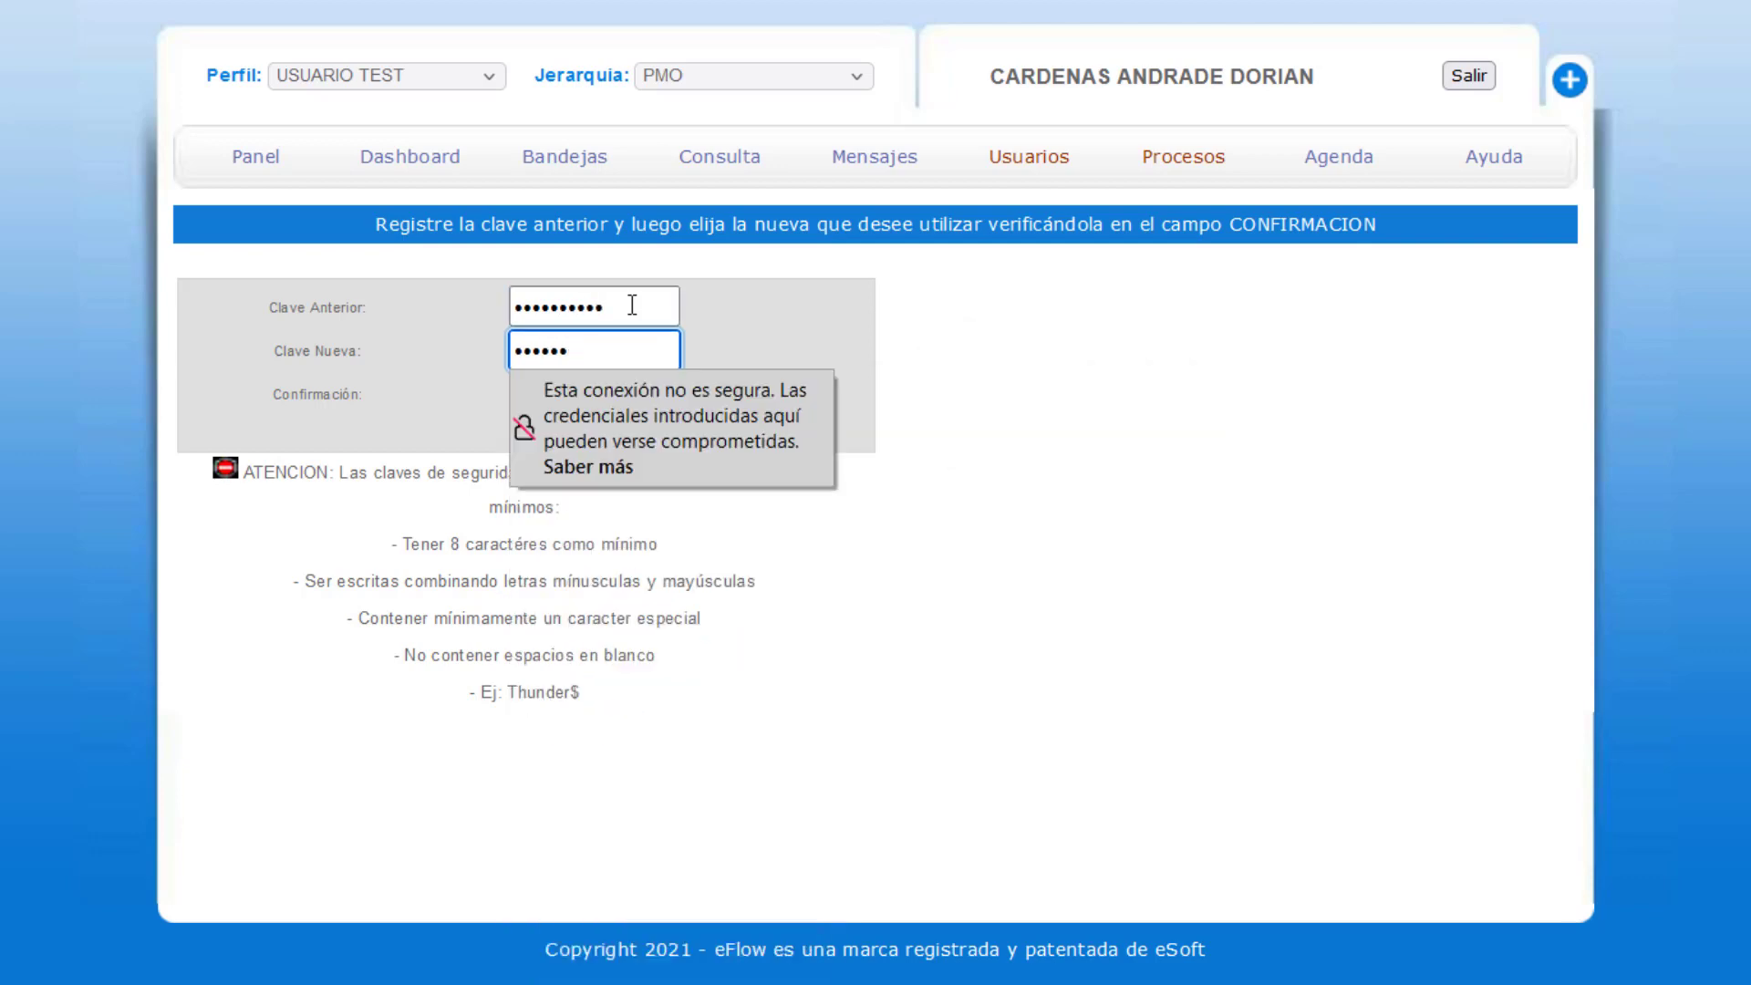
type("••••")
key("Tab")
type("•••••••")
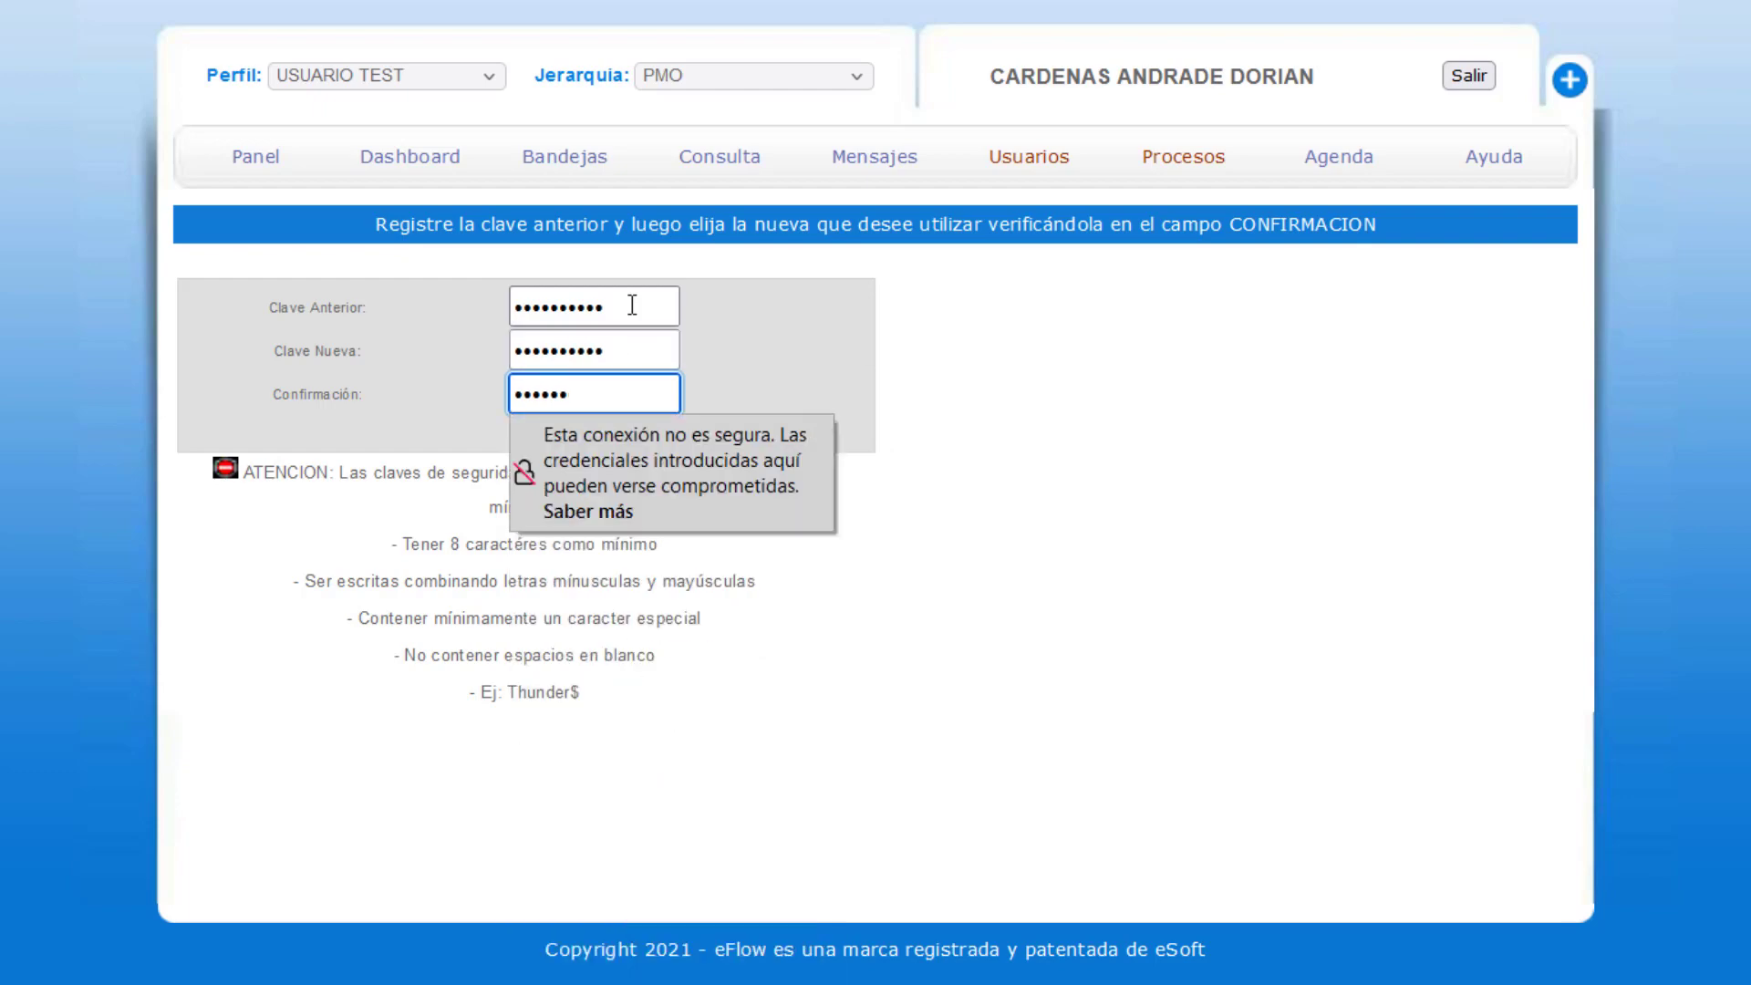
type("•••")
key("Tab")
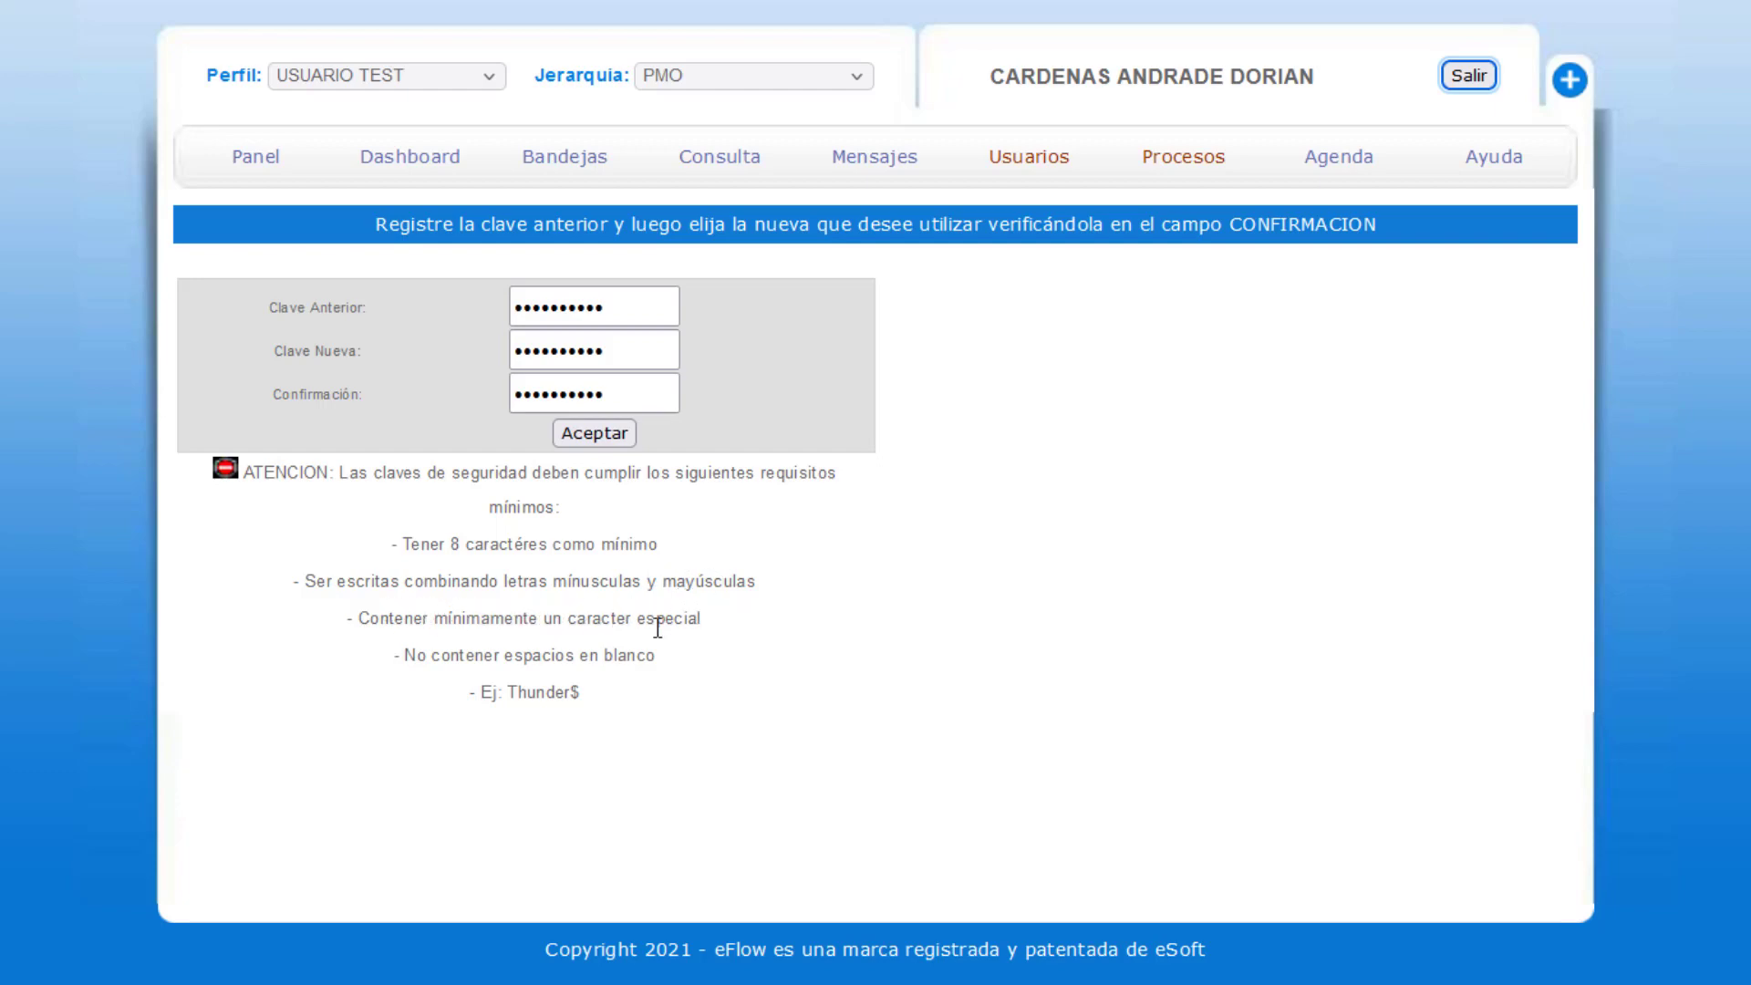
left_click(602, 439)
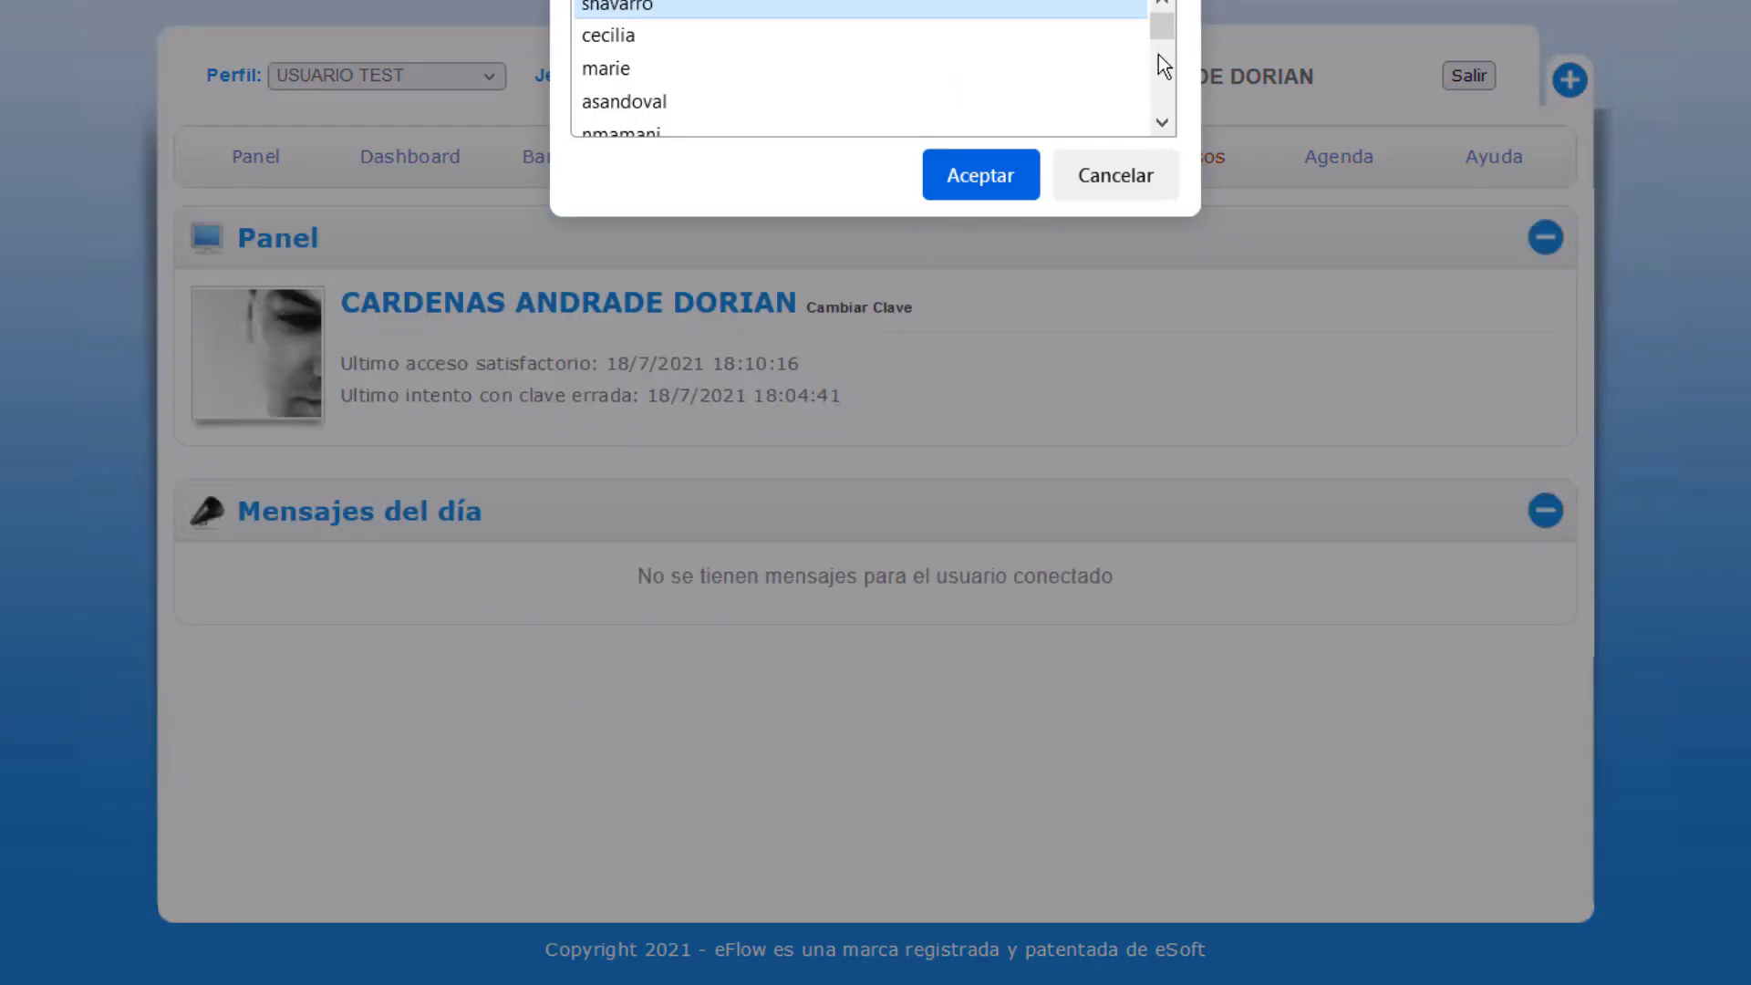
left_click(1126, 189)
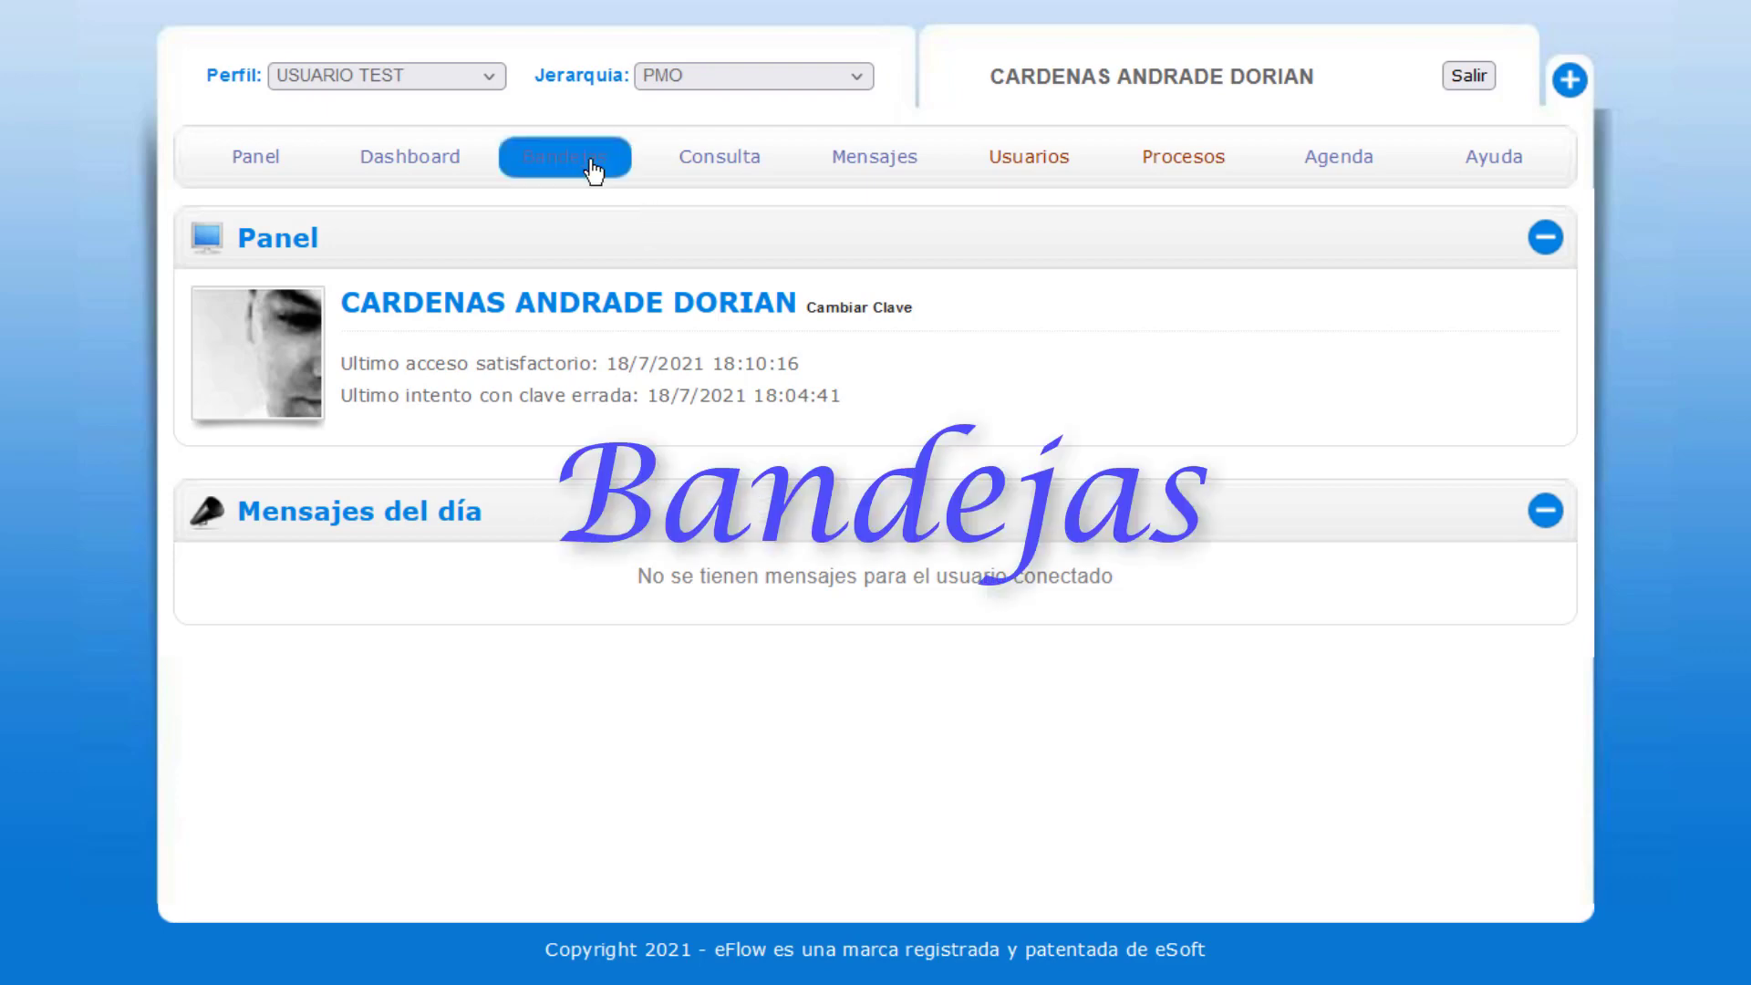
Go to Bandejas and examine the process types offered for a new task in Bandeja de Salida
left_click(578, 162)
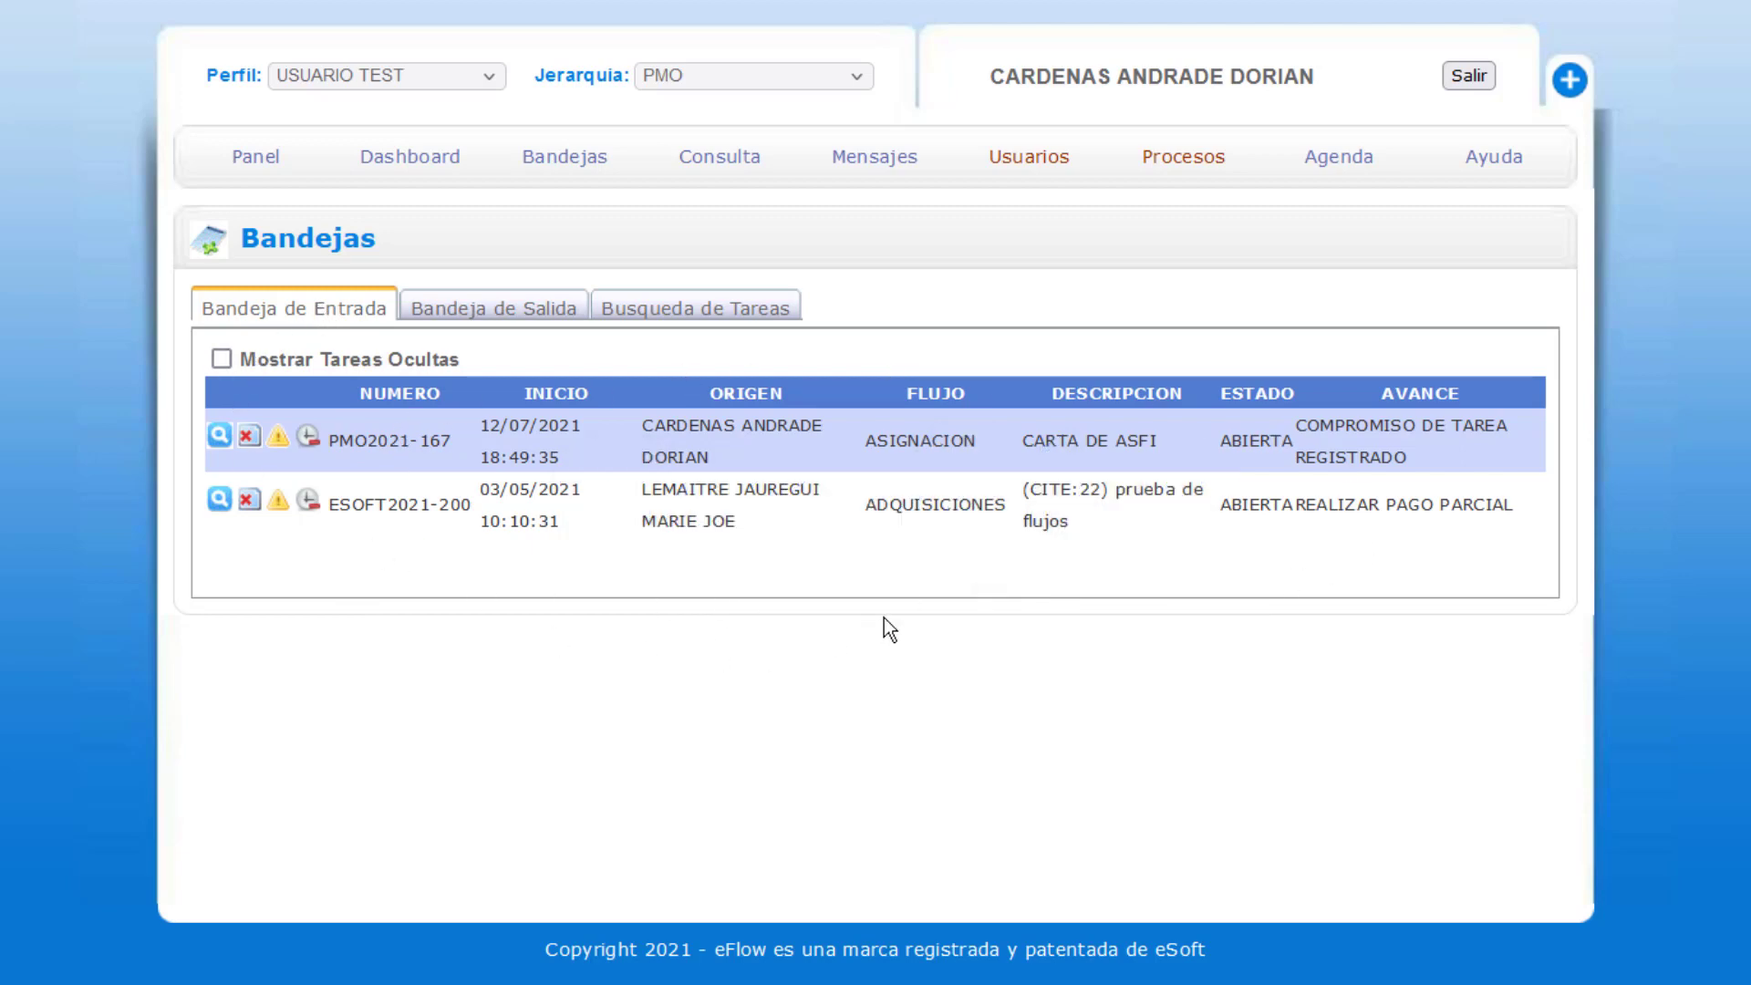
left_click(499, 307)
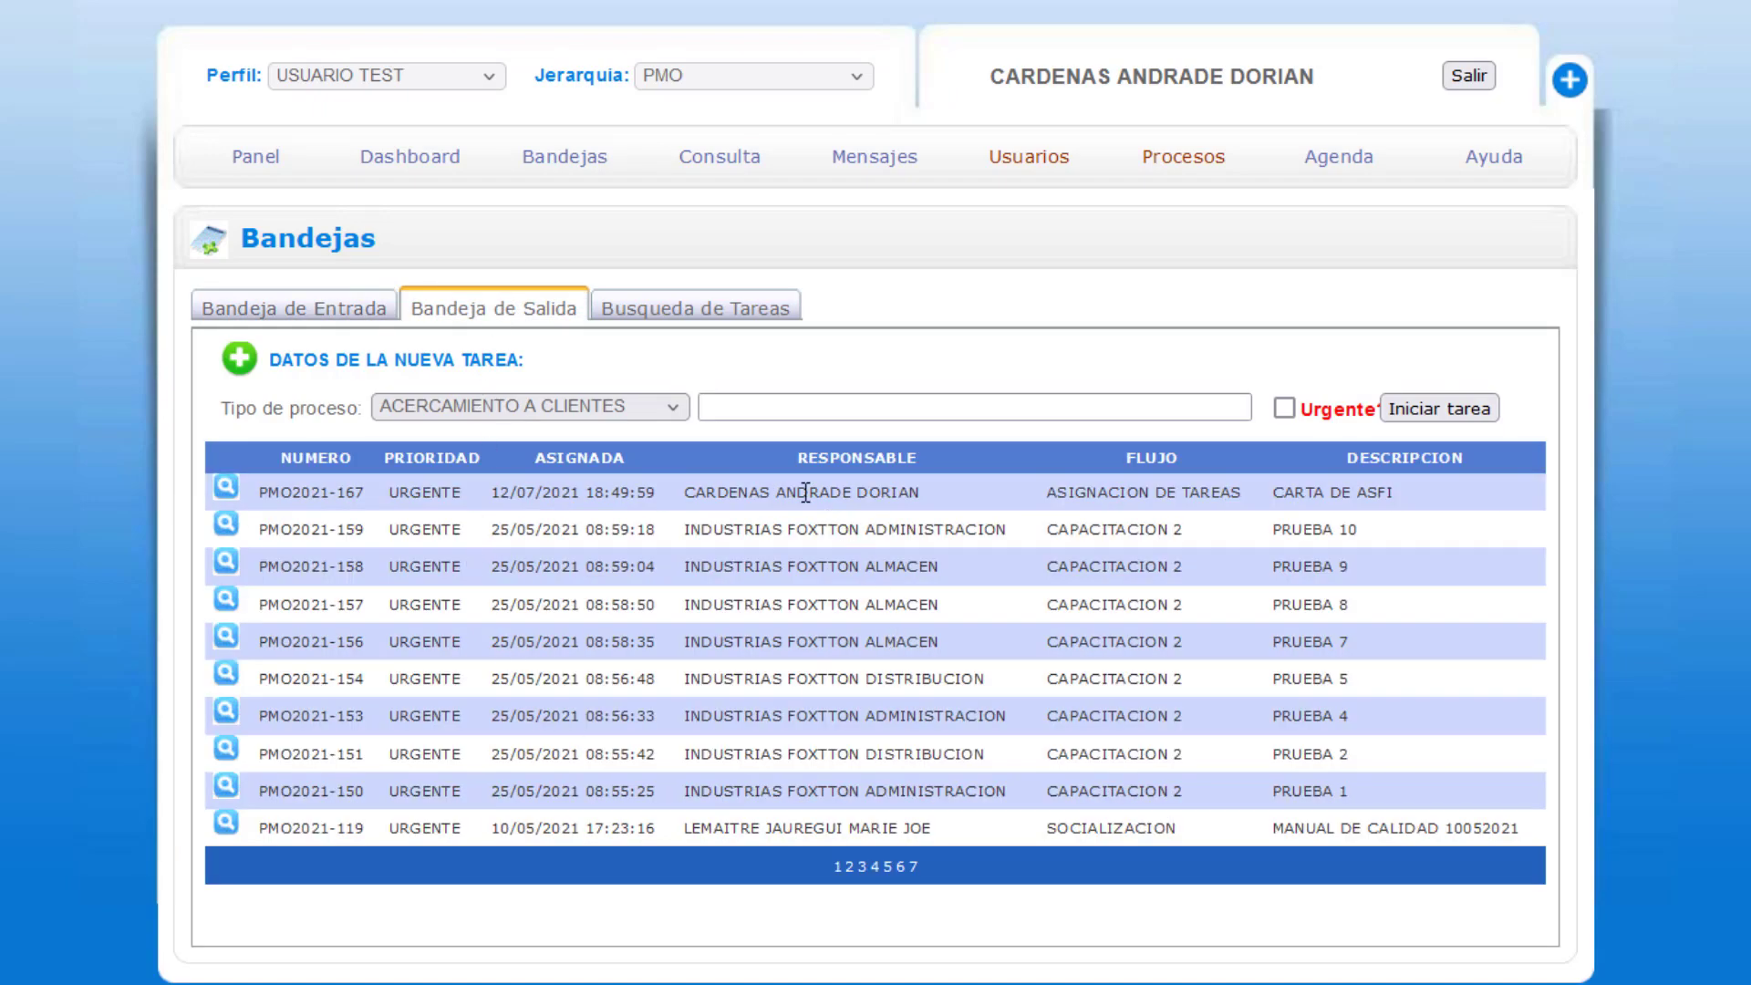
left_click(675, 412)
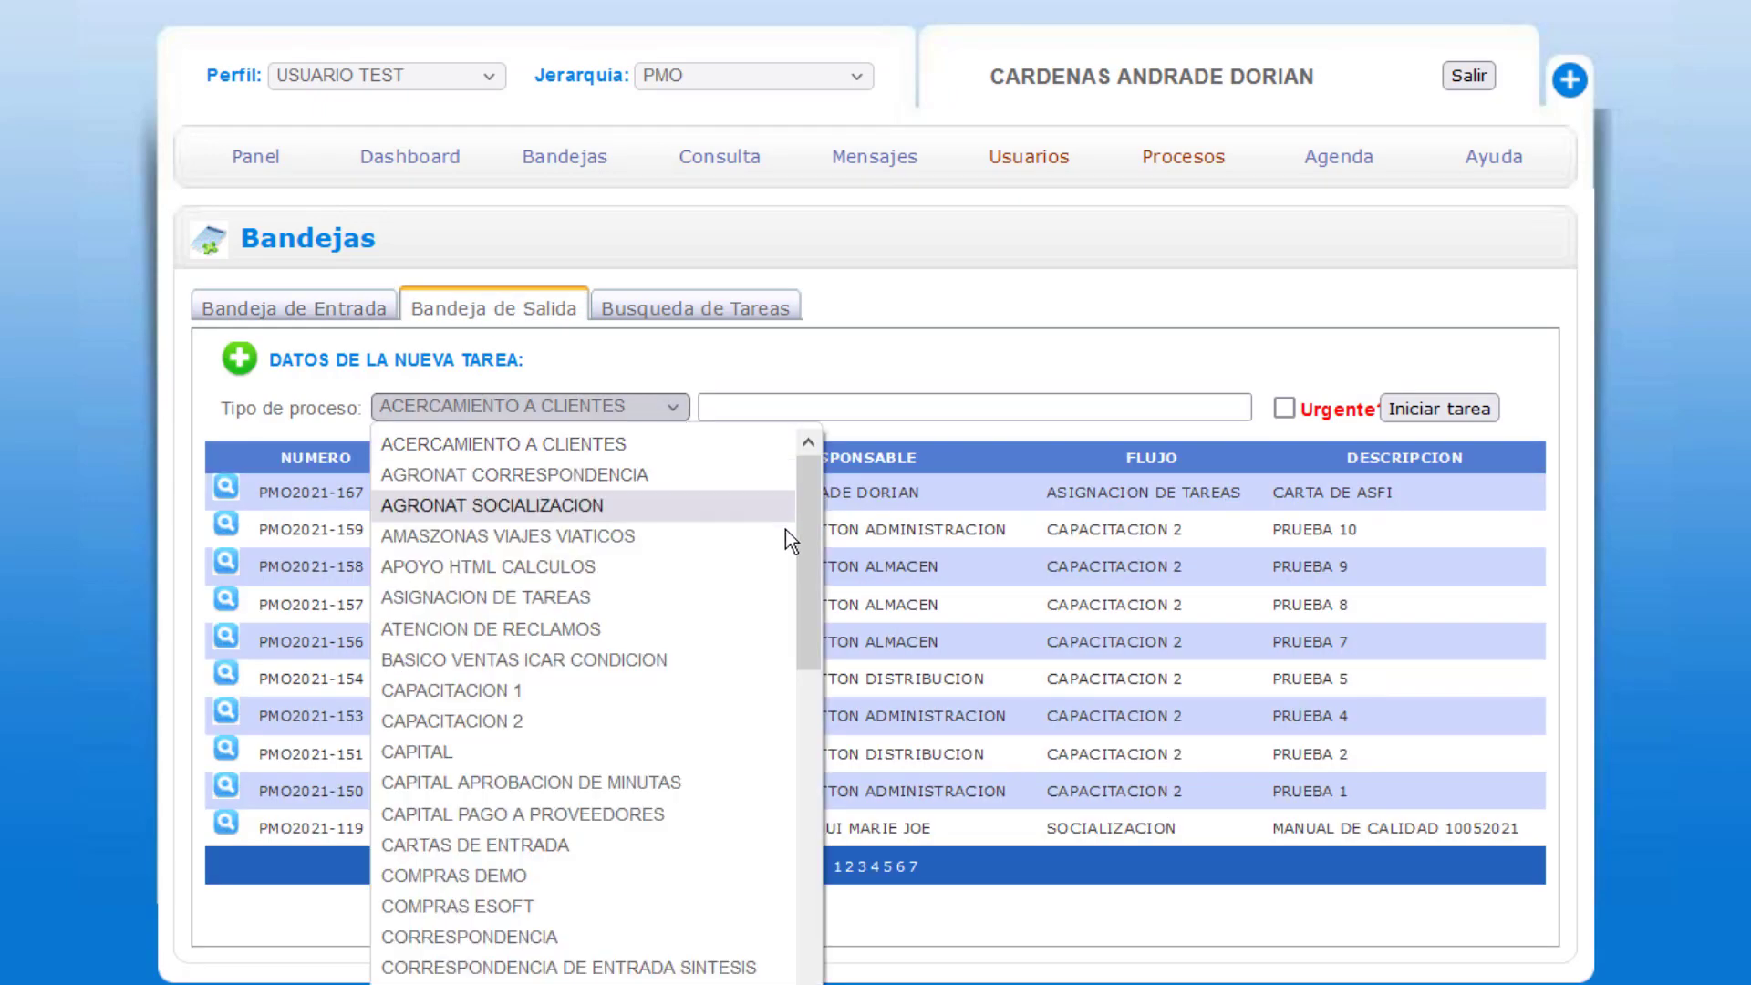
scroll(785, 525, "down", 1)
left_click_drag(797, 638, 871, 412)
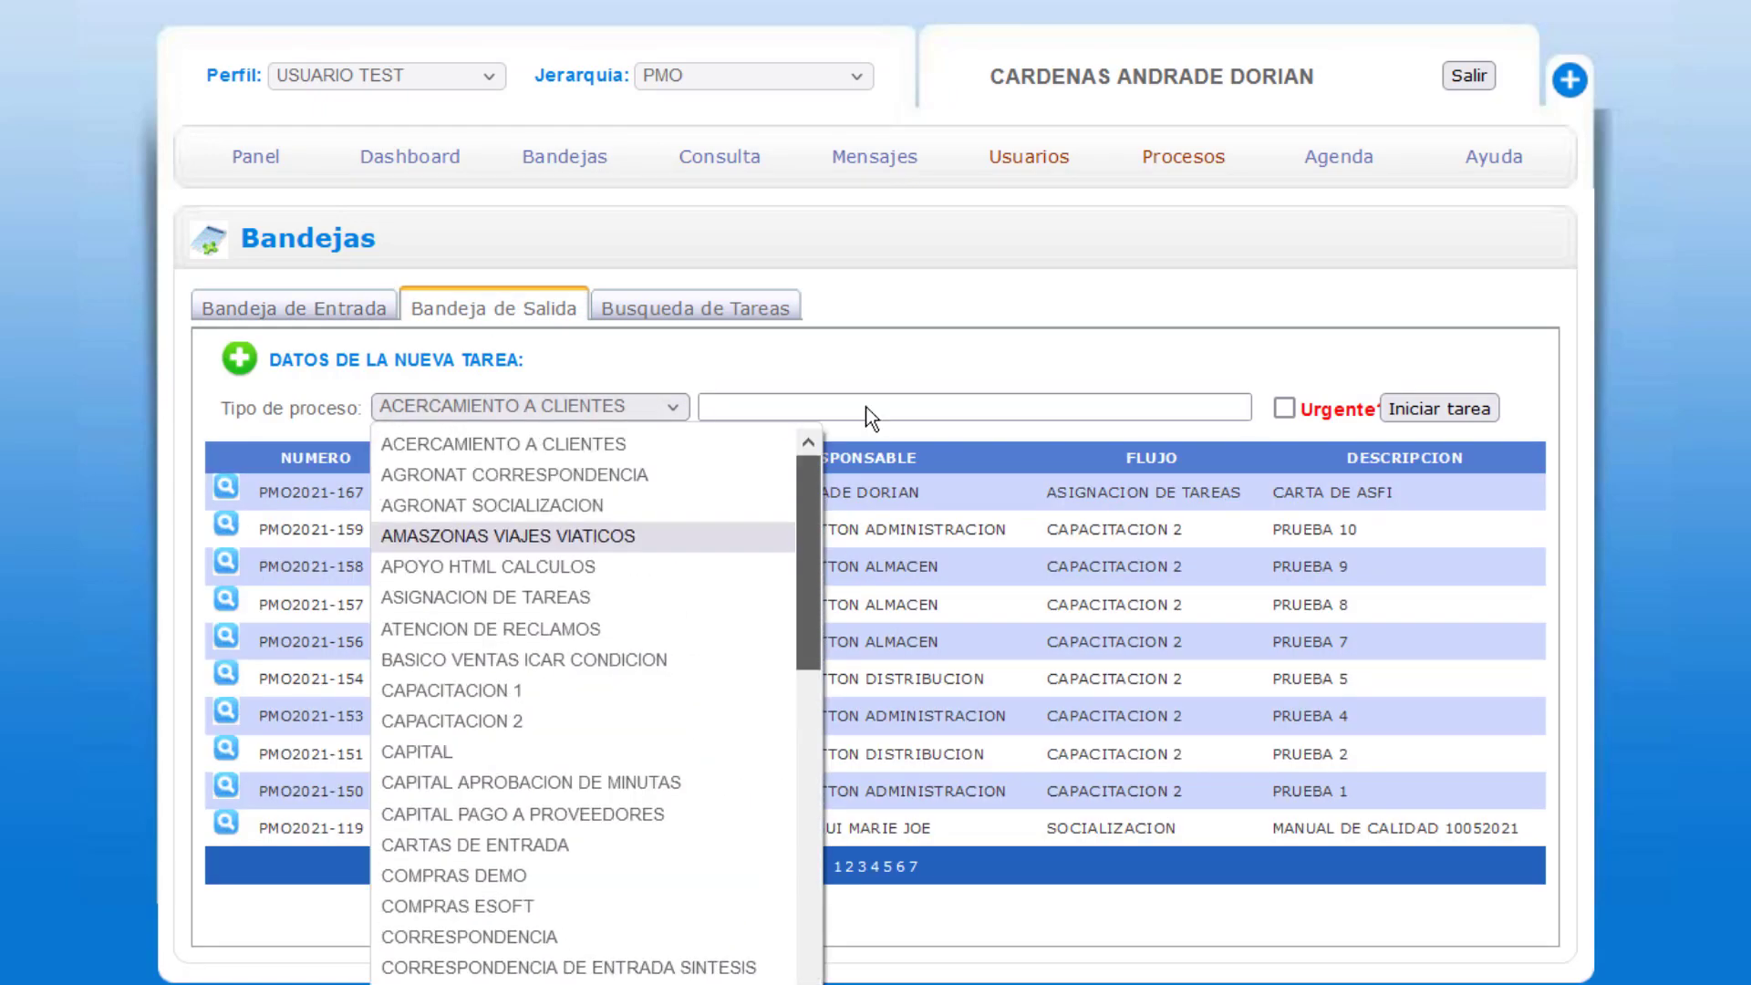
left_click(663, 401)
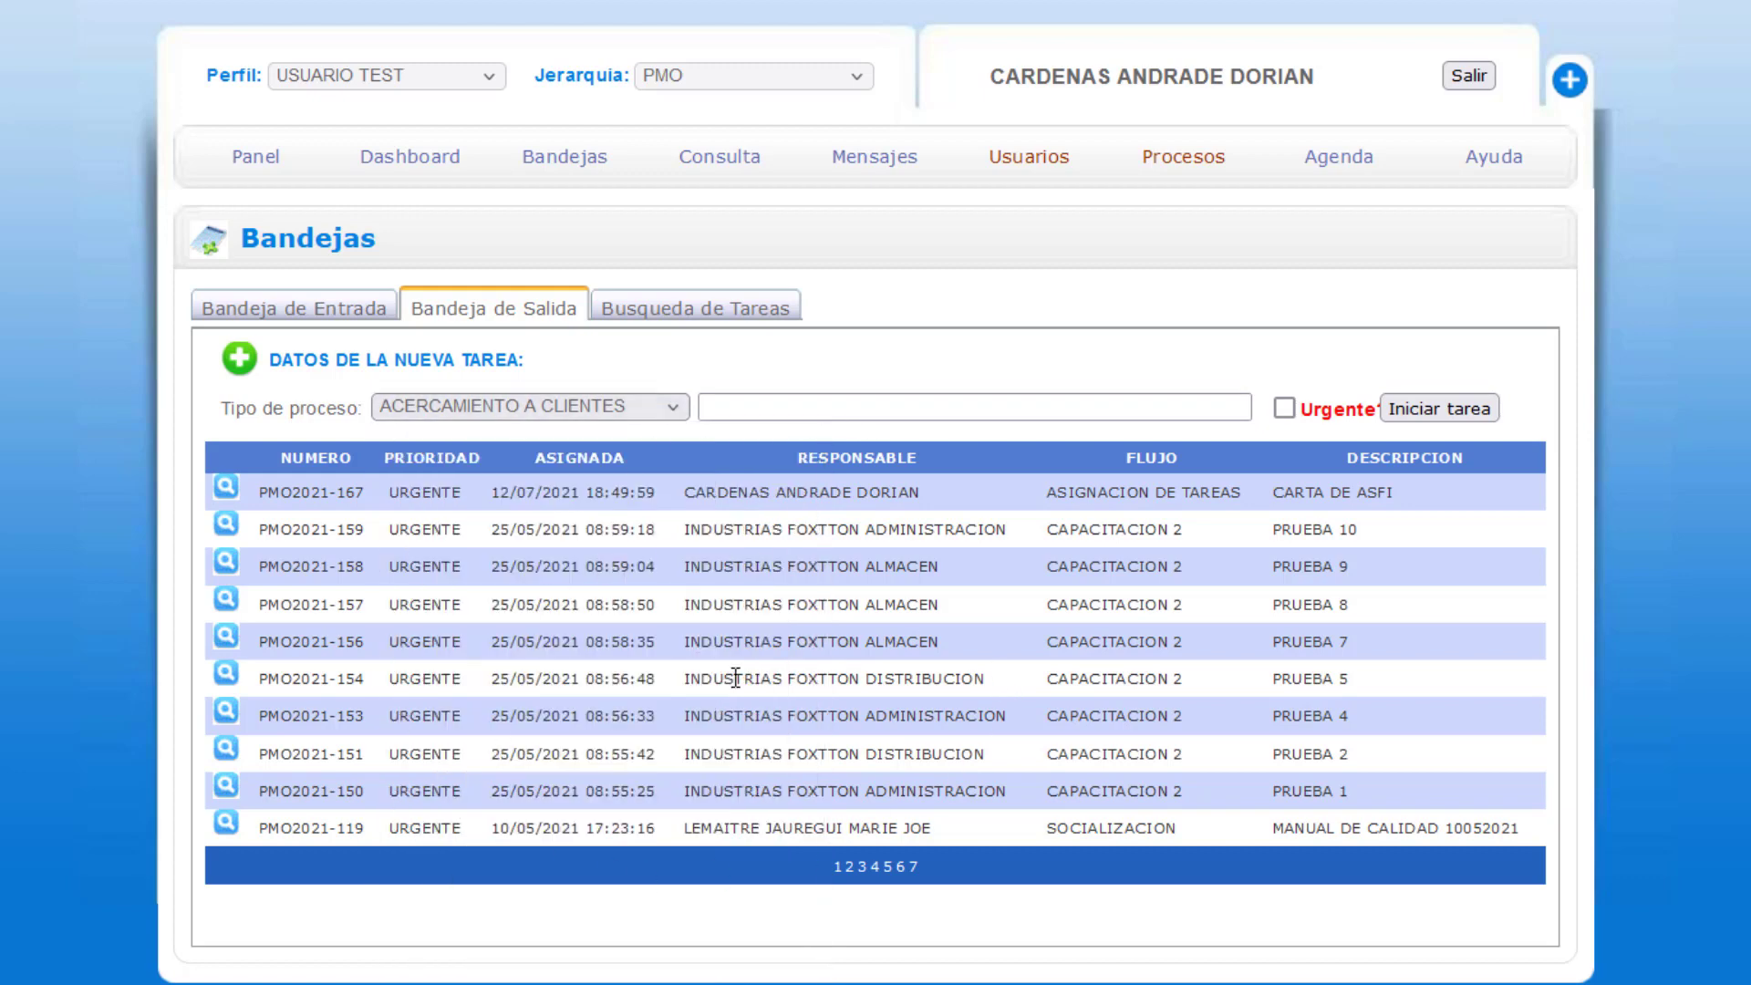
Show Busqueda de Tareas and review the search concepts offered for the task data
left_click(718, 310)
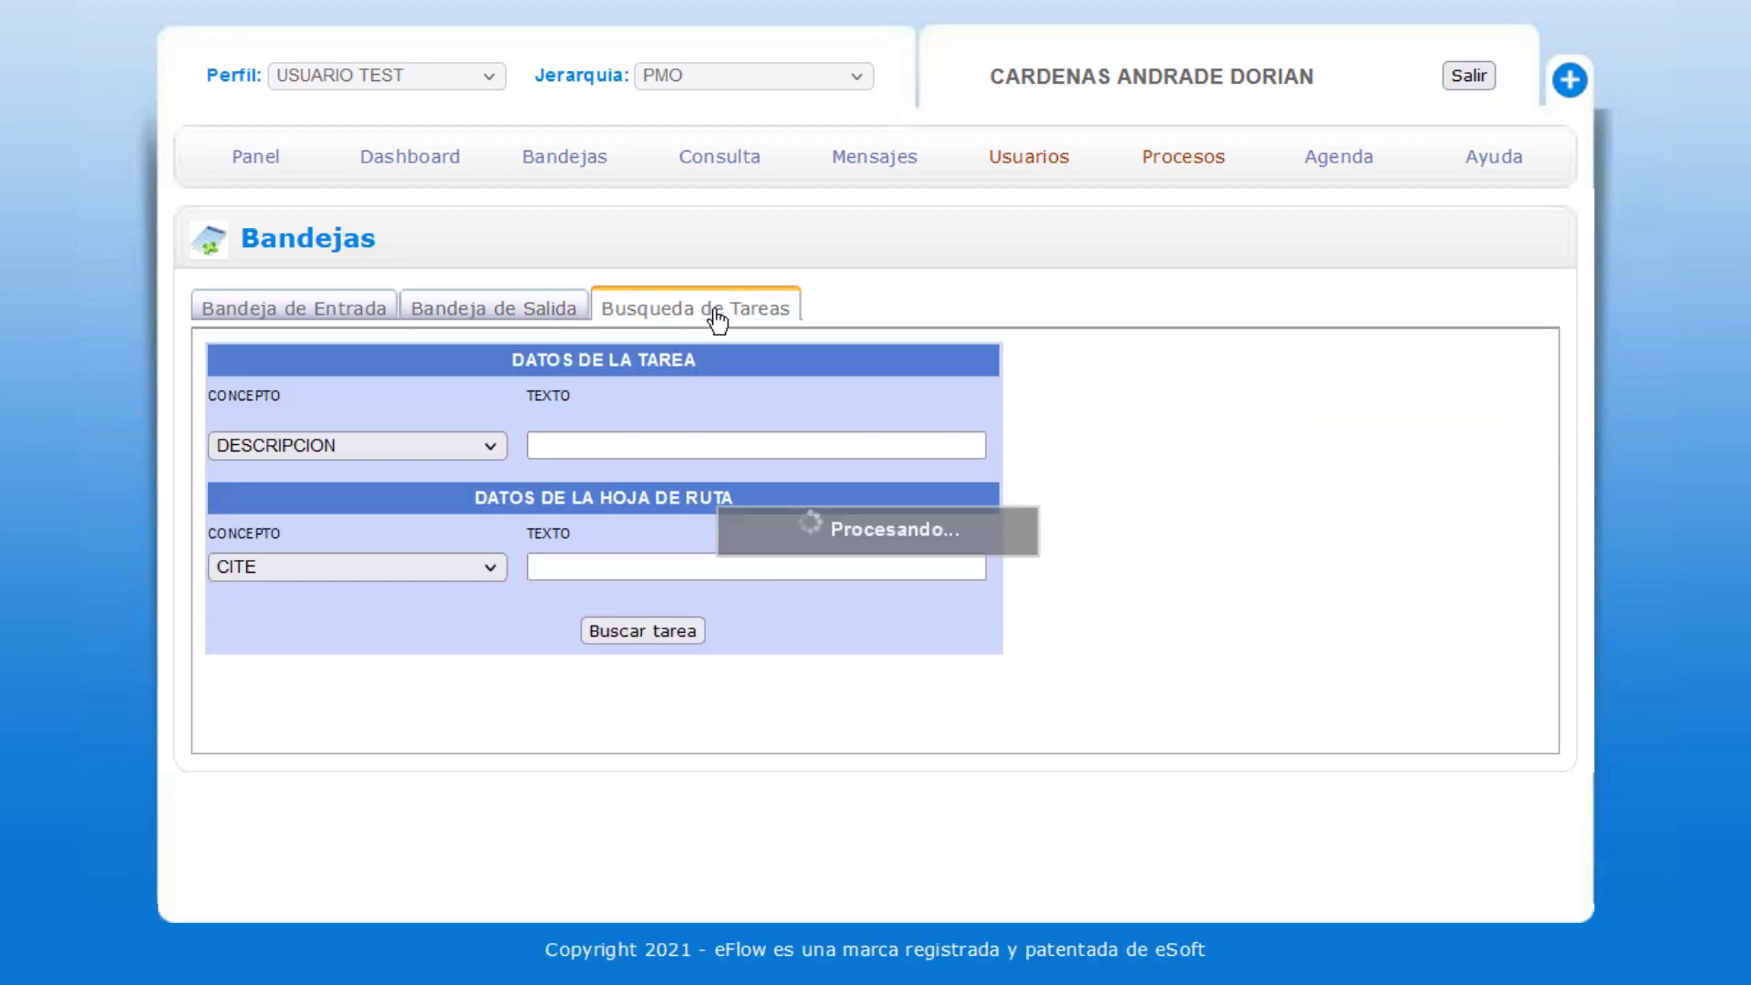
left_click(494, 443)
left_click(469, 513)
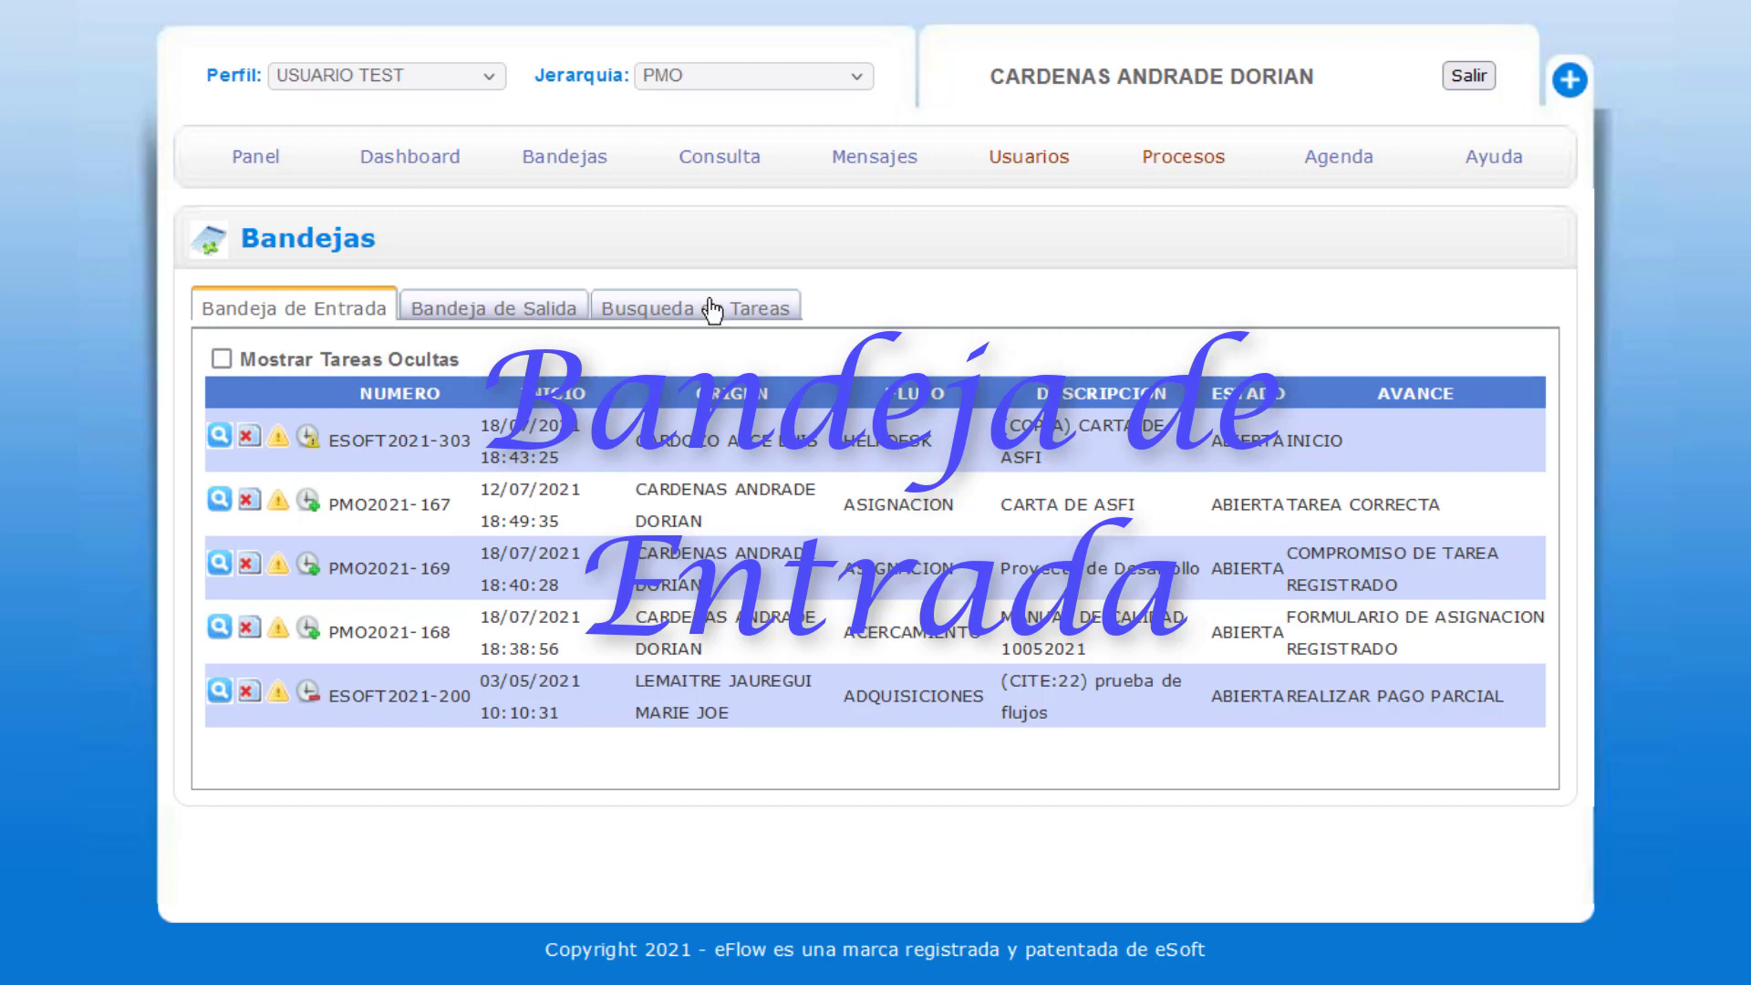
Open the Bandeja de Entrada and check the clock indicators of the listed tasks
left_click(573, 168)
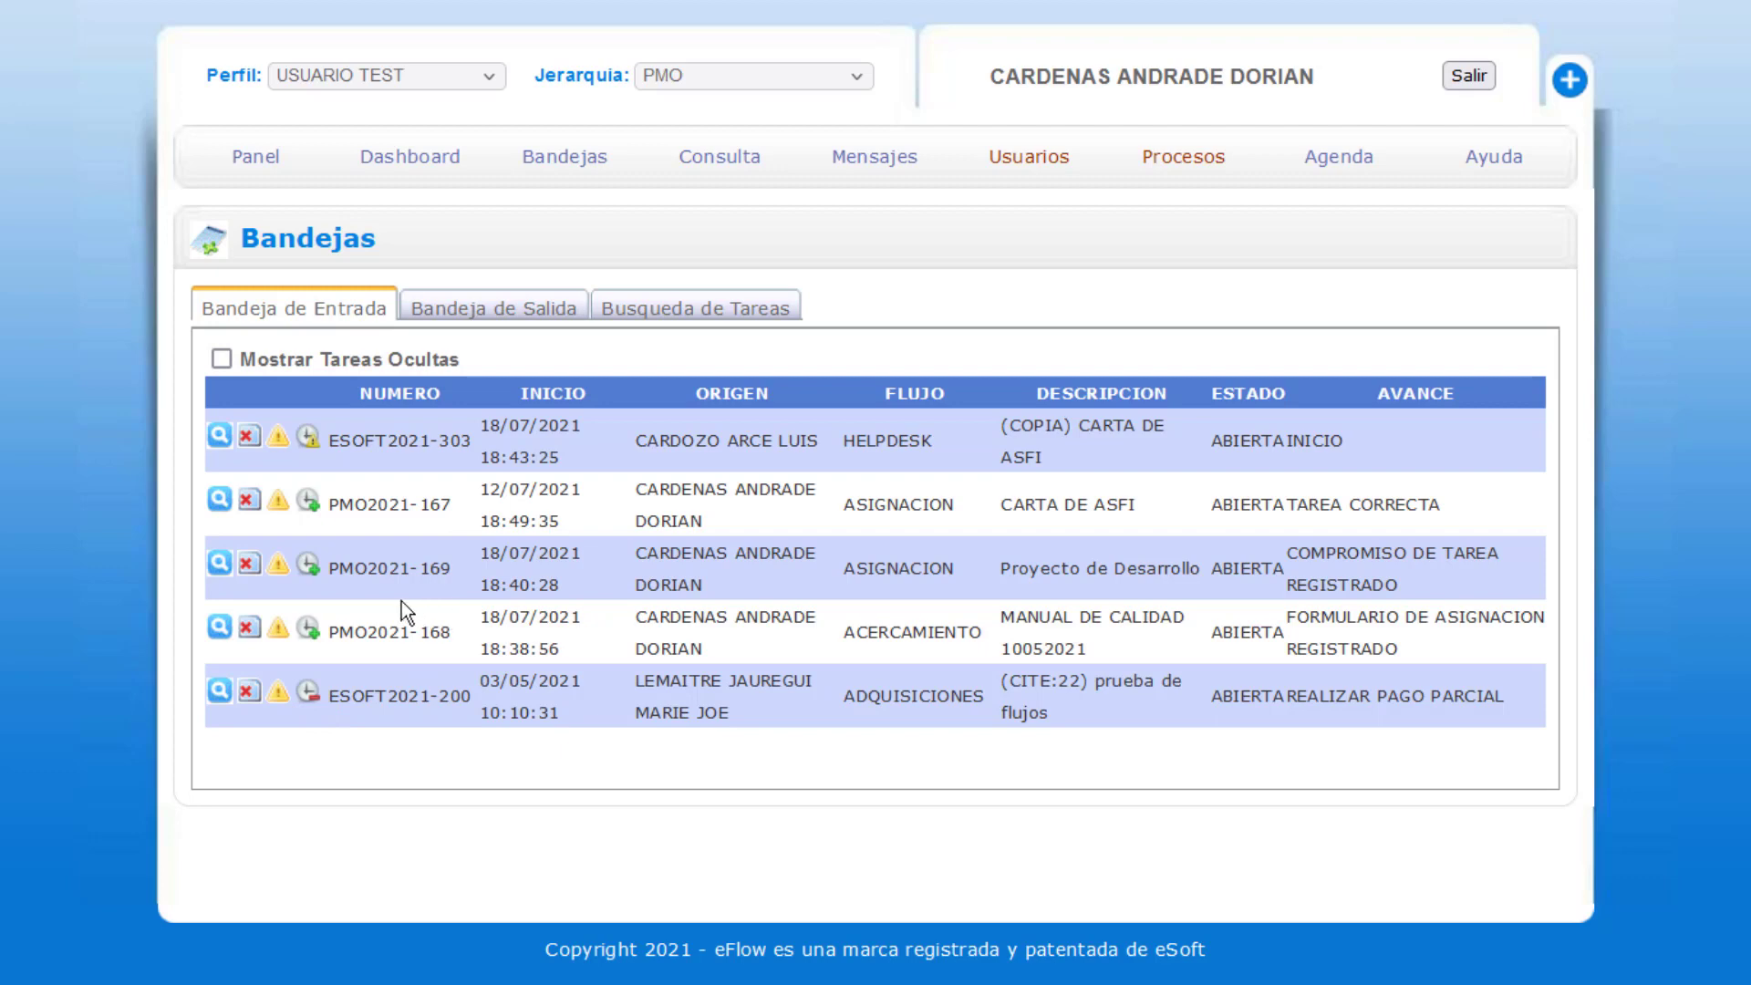
mouse_move(309, 628)
mouse_move(314, 431)
mouse_move(308, 691)
Examine the number, origin, flow, description and status of the tasks in the Bandeja de Entrada
left_click_drag(471, 443, 335, 434)
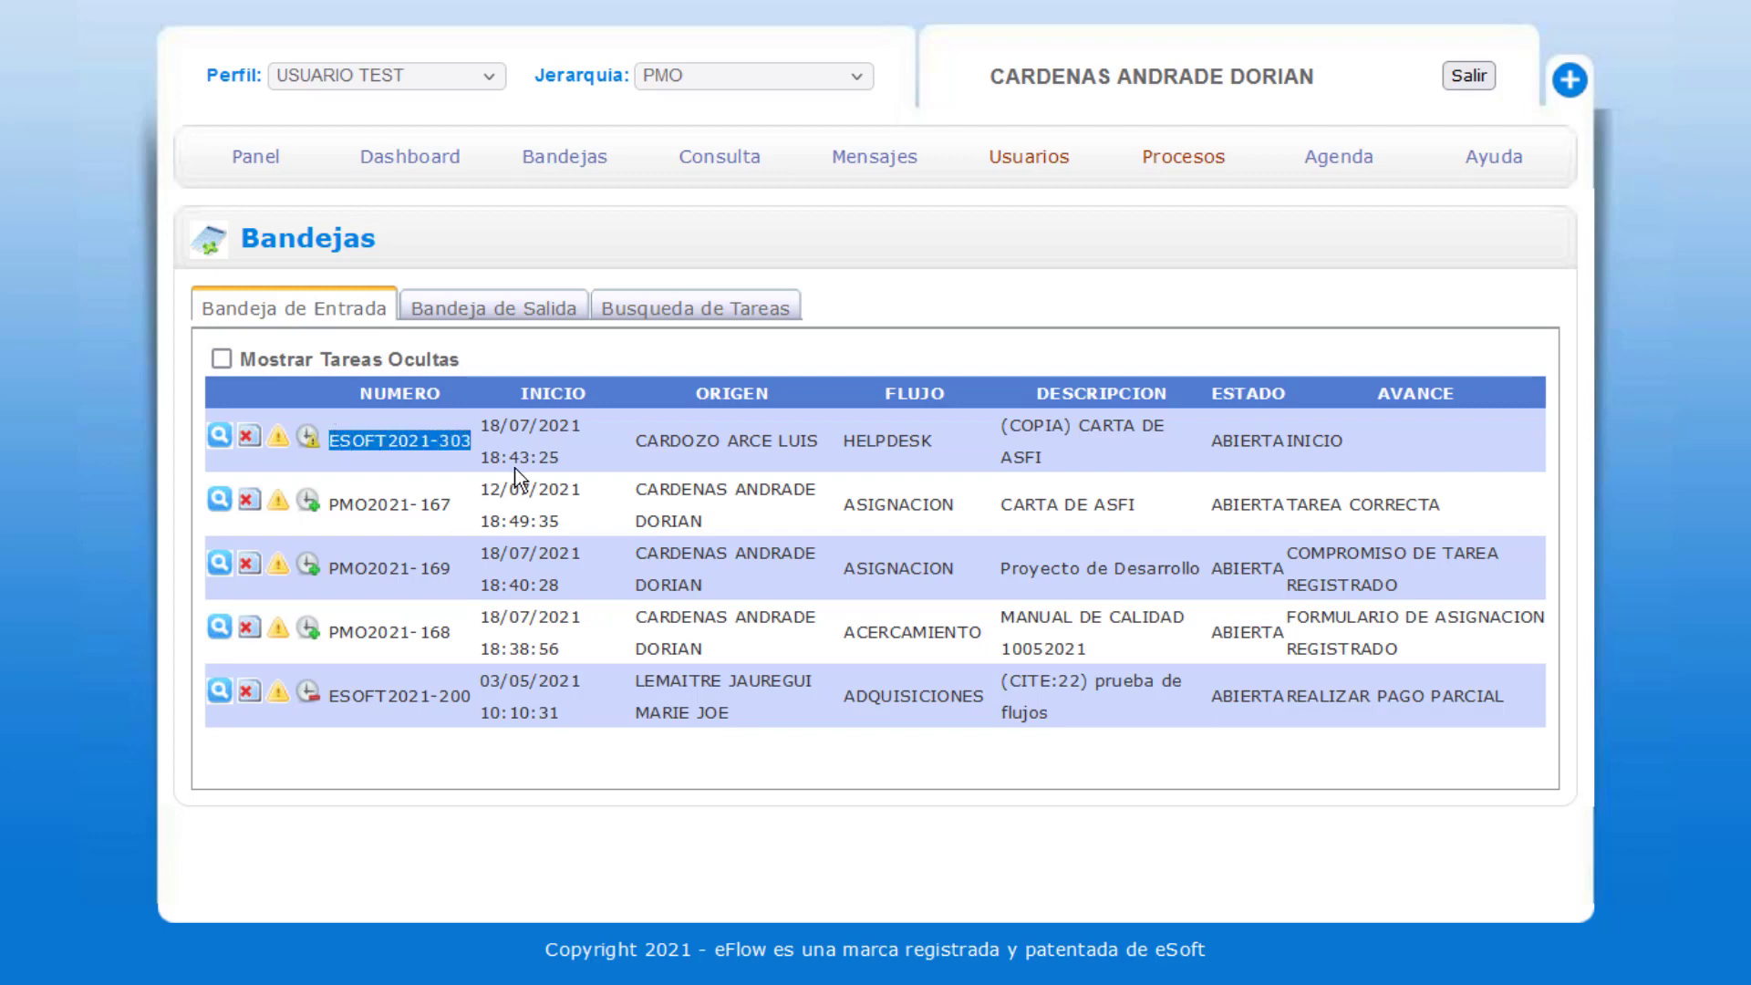
left_click_drag(638, 441, 821, 443)
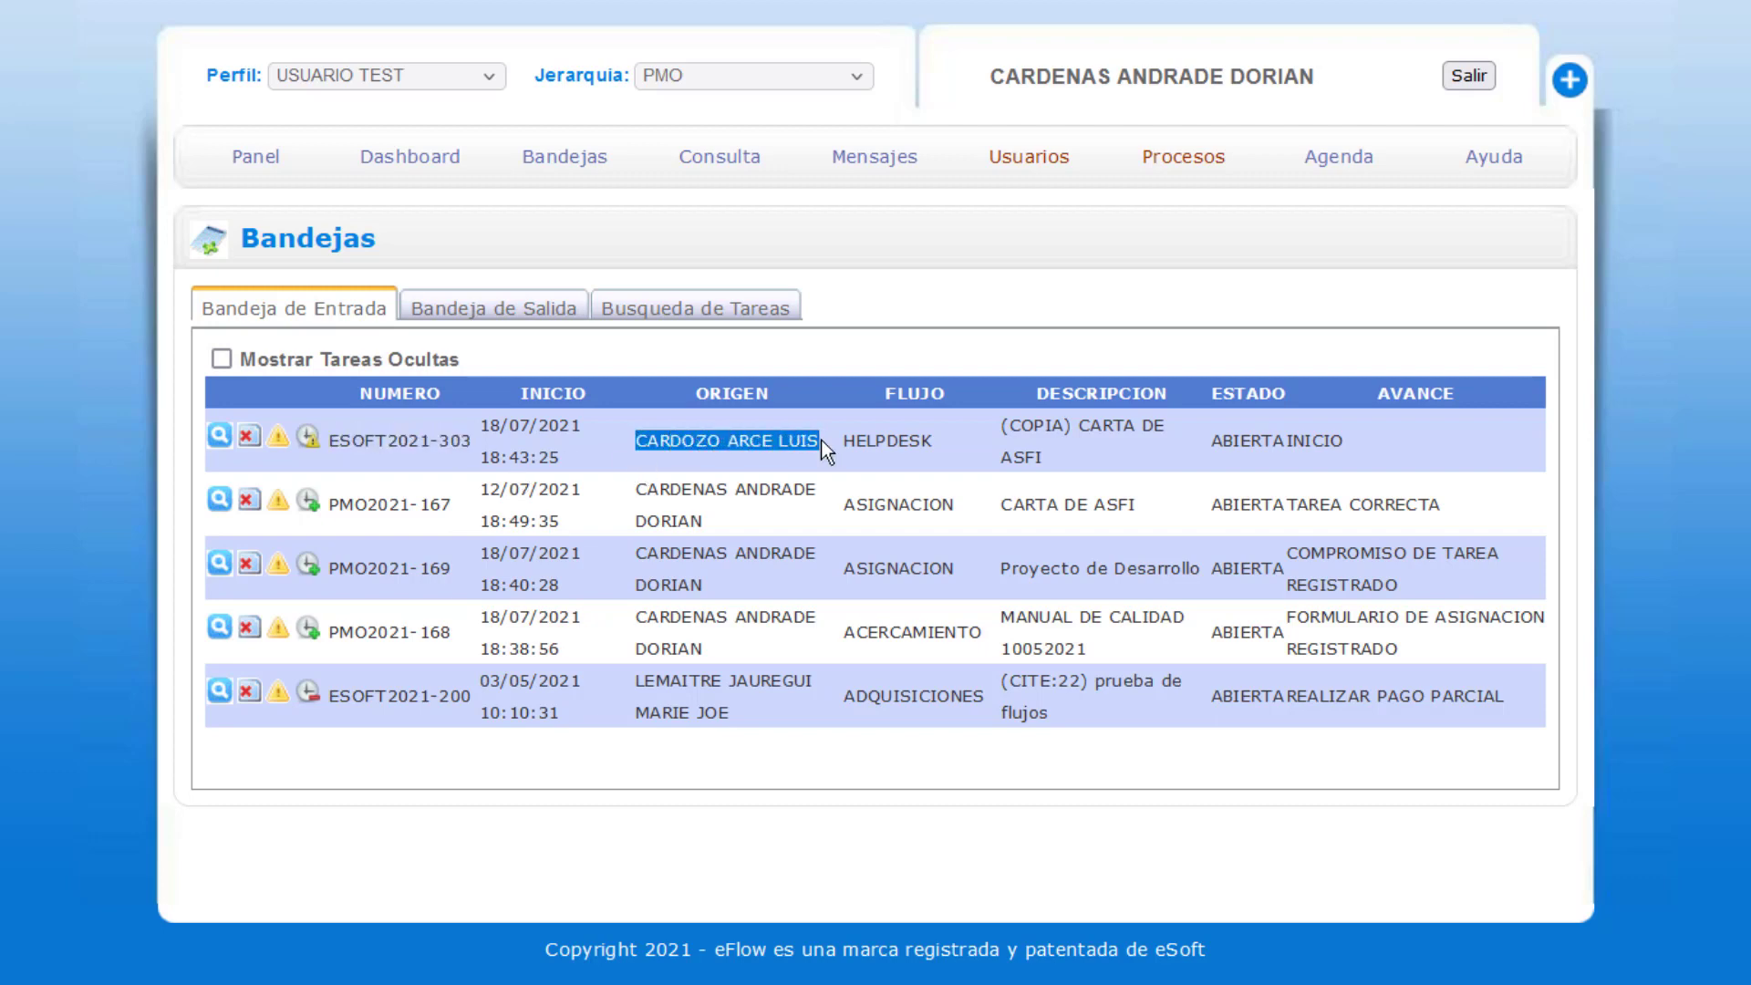
left_click_drag(639, 544, 690, 584)
left_click_drag(855, 444, 932, 439)
left_click_drag(869, 504, 942, 506)
left_click_drag(857, 633, 969, 632)
left_click_drag(873, 698, 964, 698)
left_click_drag(1012, 504, 1138, 504)
left_click_drag(1015, 617, 1033, 649)
left_click_drag(1223, 442, 1273, 442)
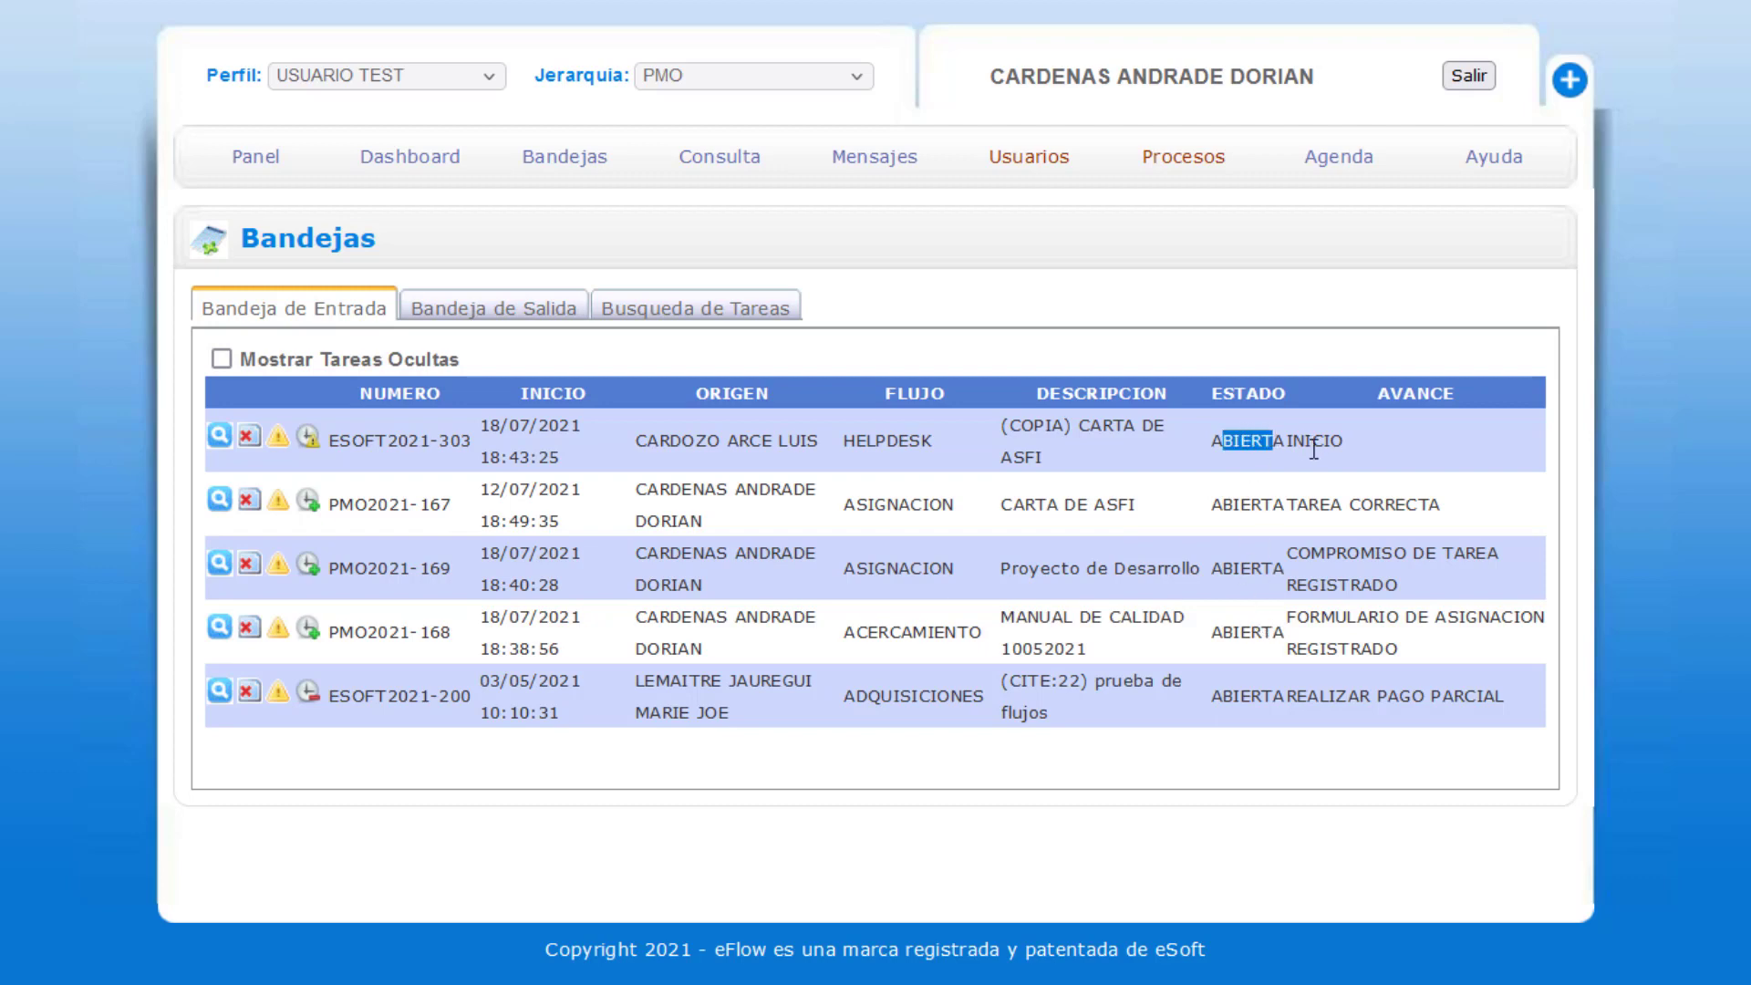
Examine the Estado and Avance columns of the tasks in the Bandeja de Entrada
left_click_drag(1231, 698, 1268, 700)
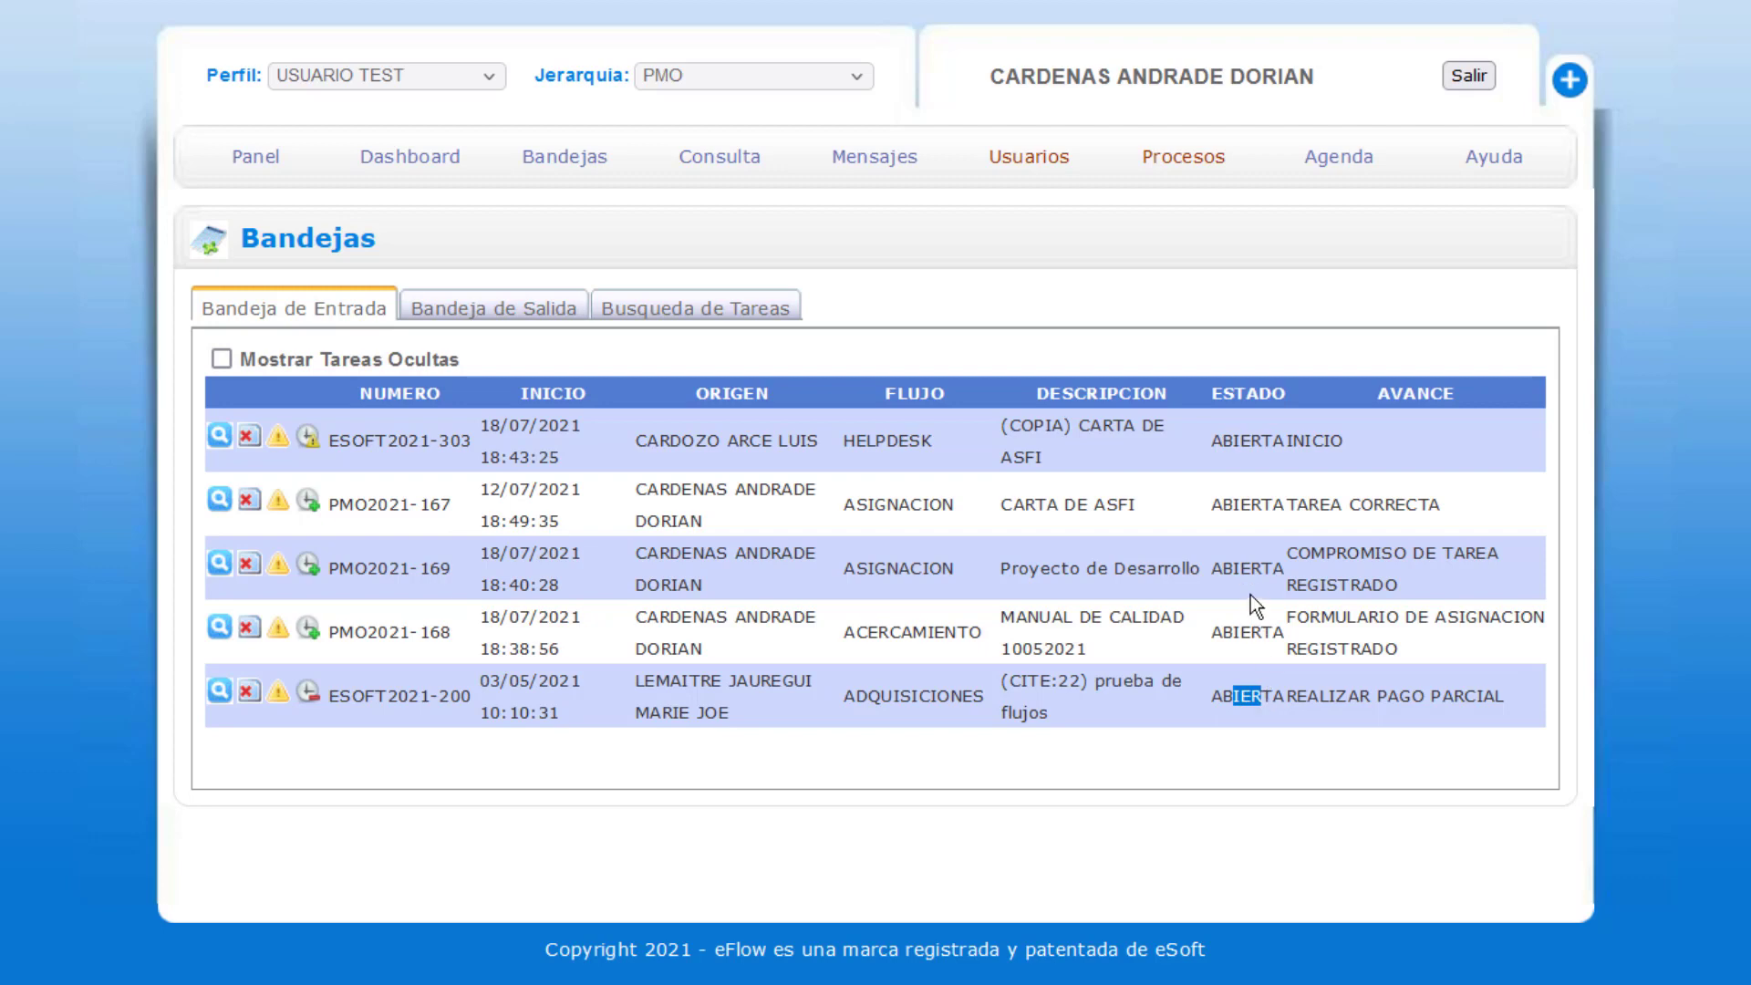
left_click_drag(1223, 567, 1268, 566)
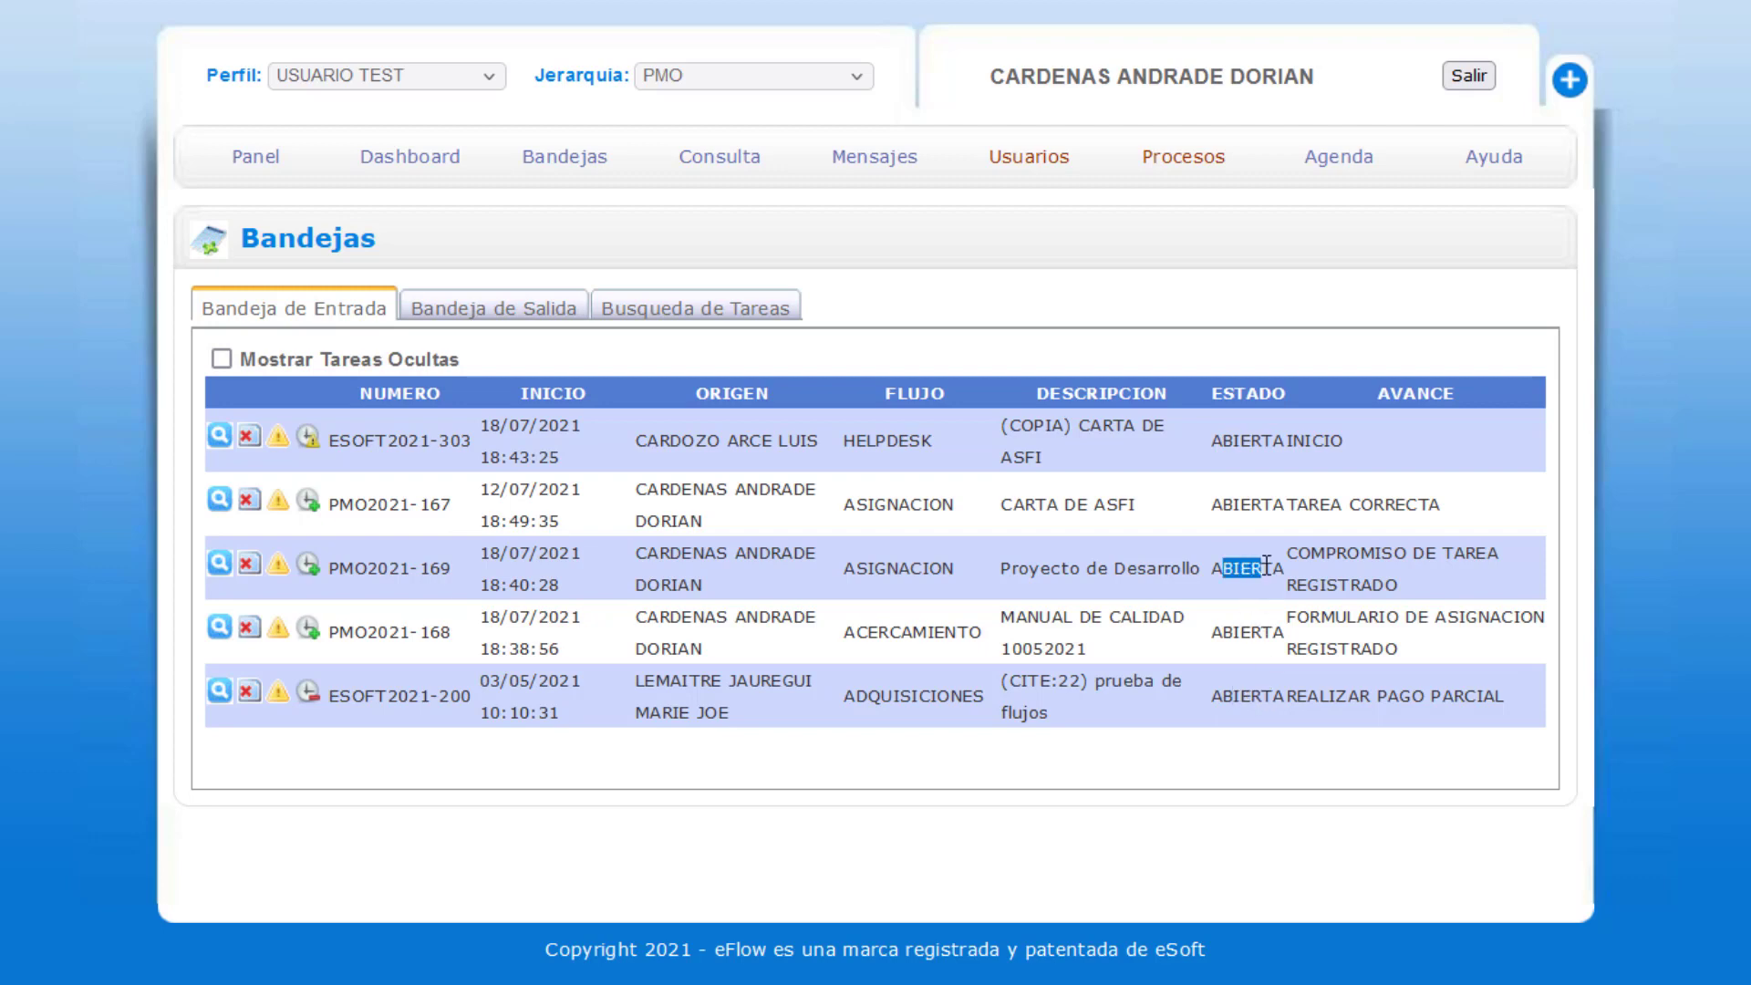
left_click(1242, 502)
left_click_drag(1295, 439, 1360, 440)
left_click_drag(1310, 507, 1443, 507)
left_click(1346, 564)
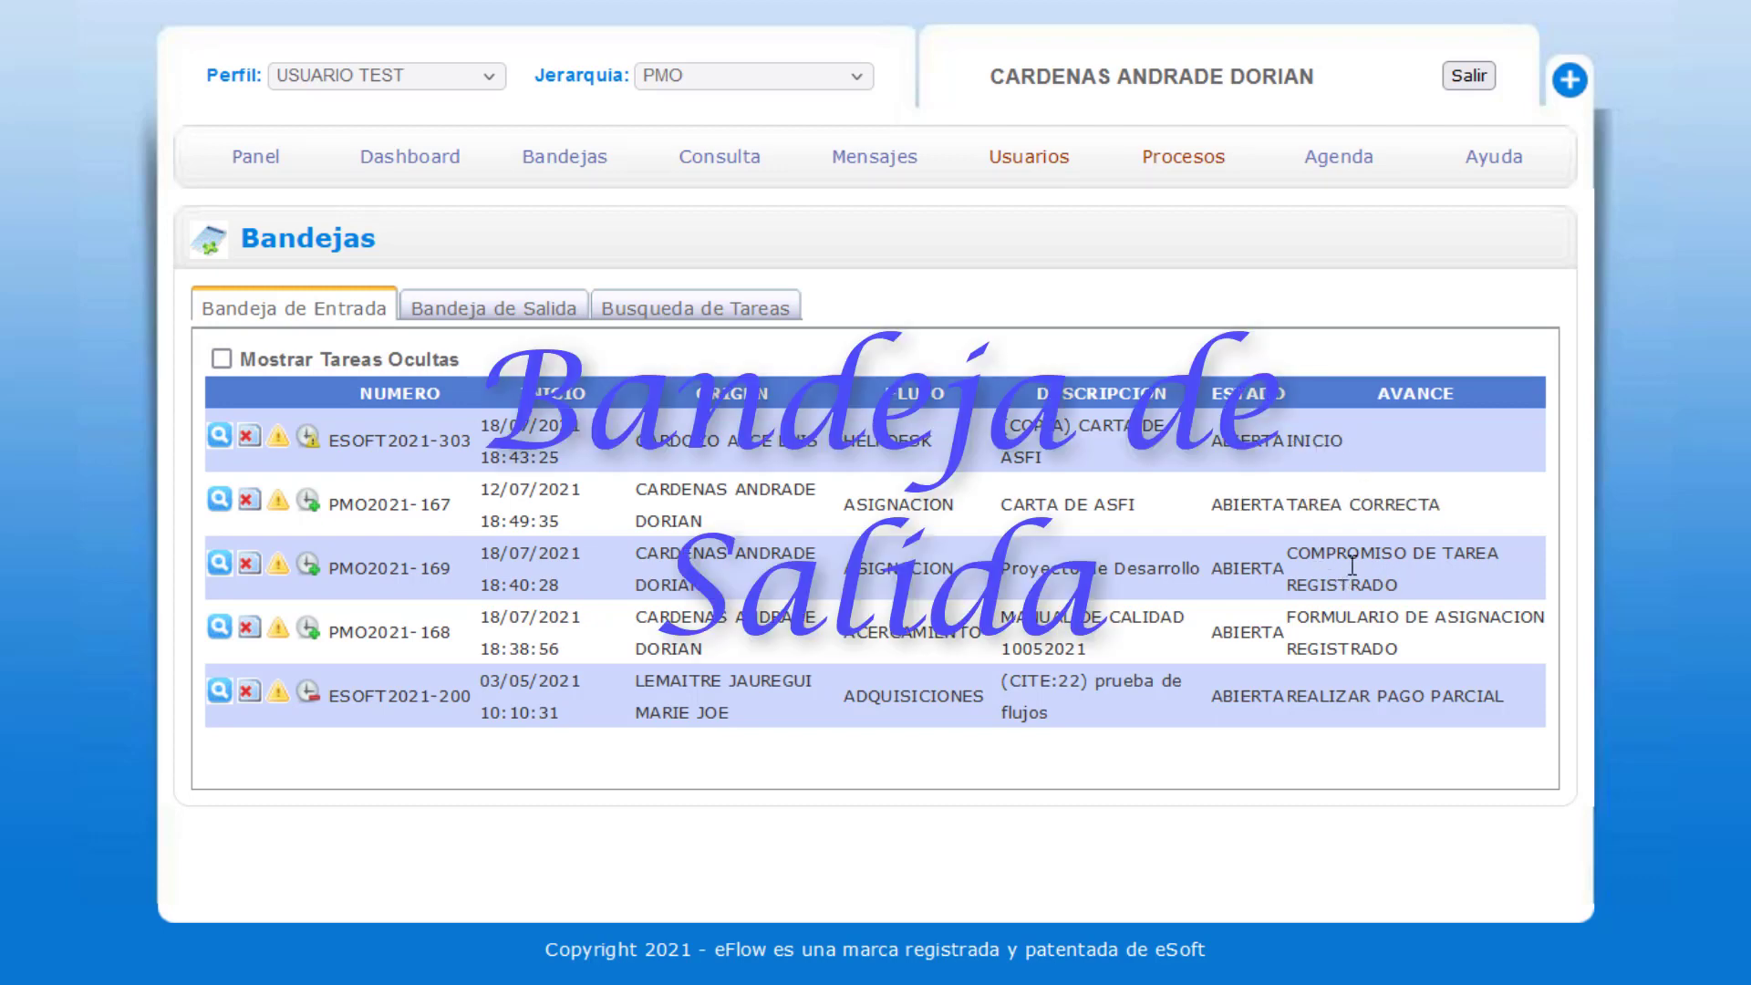
left_click_drag(1310, 553, 1372, 584)
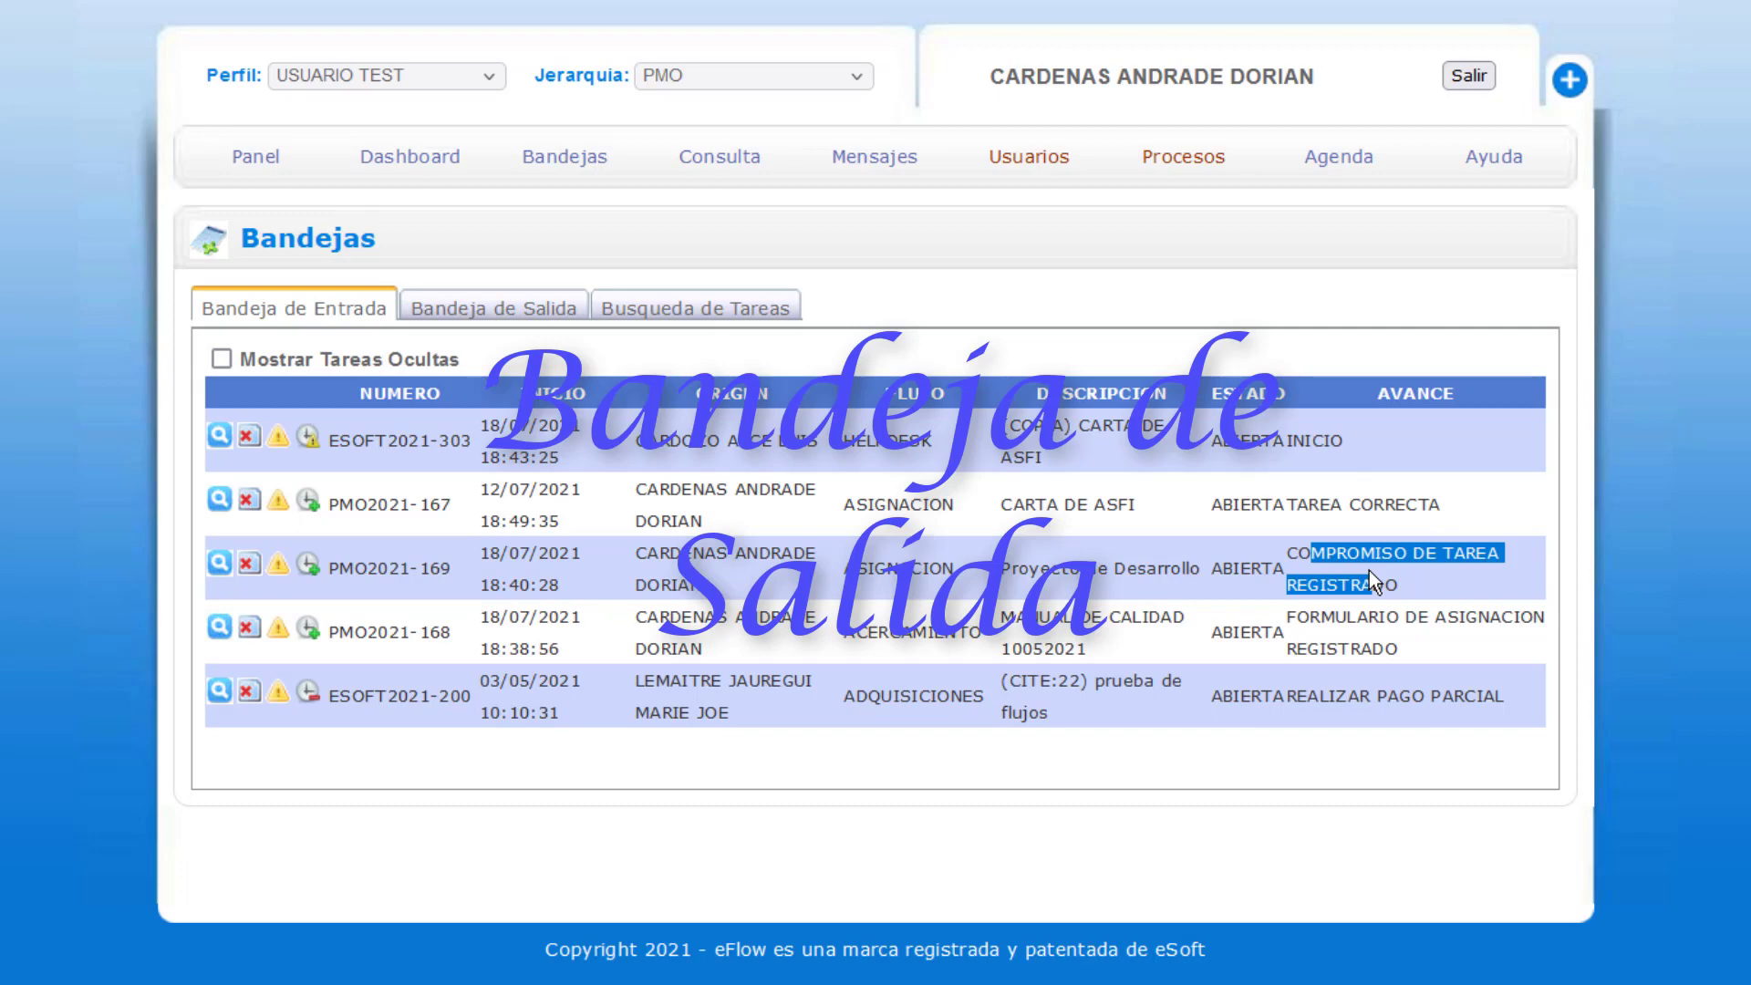
Open the Bandeja de Salida and view a further page of its task list
left_click(509, 315)
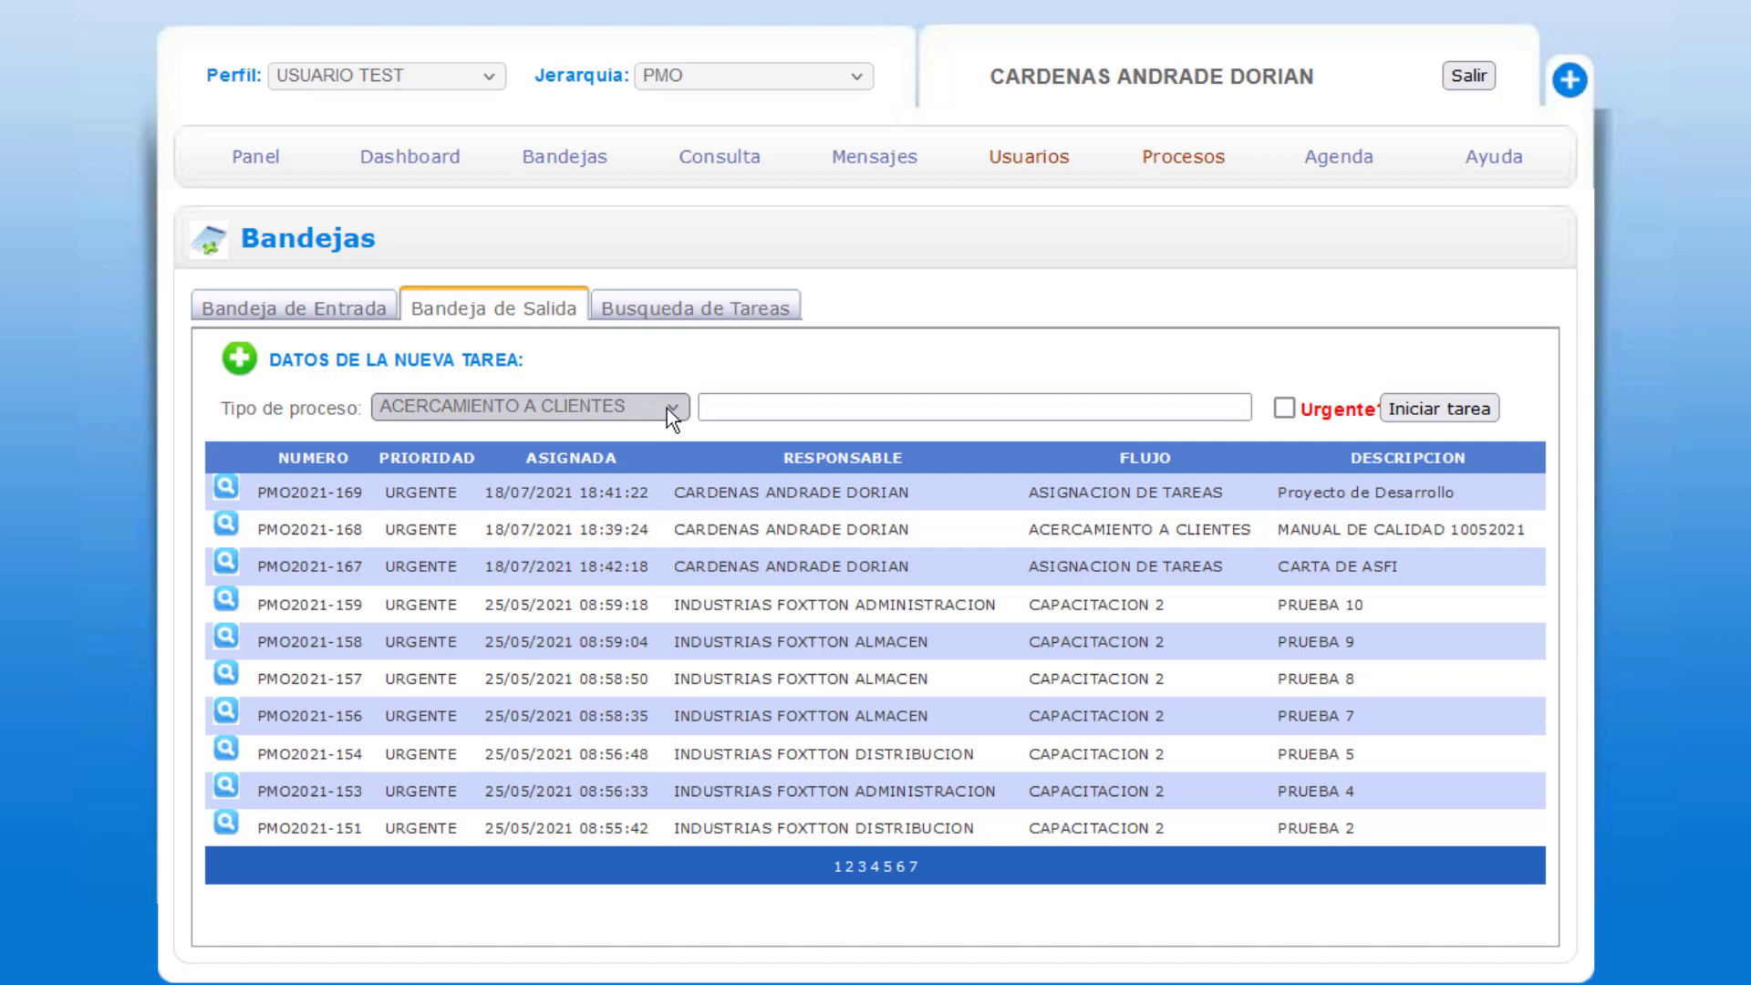
left_click(889, 870)
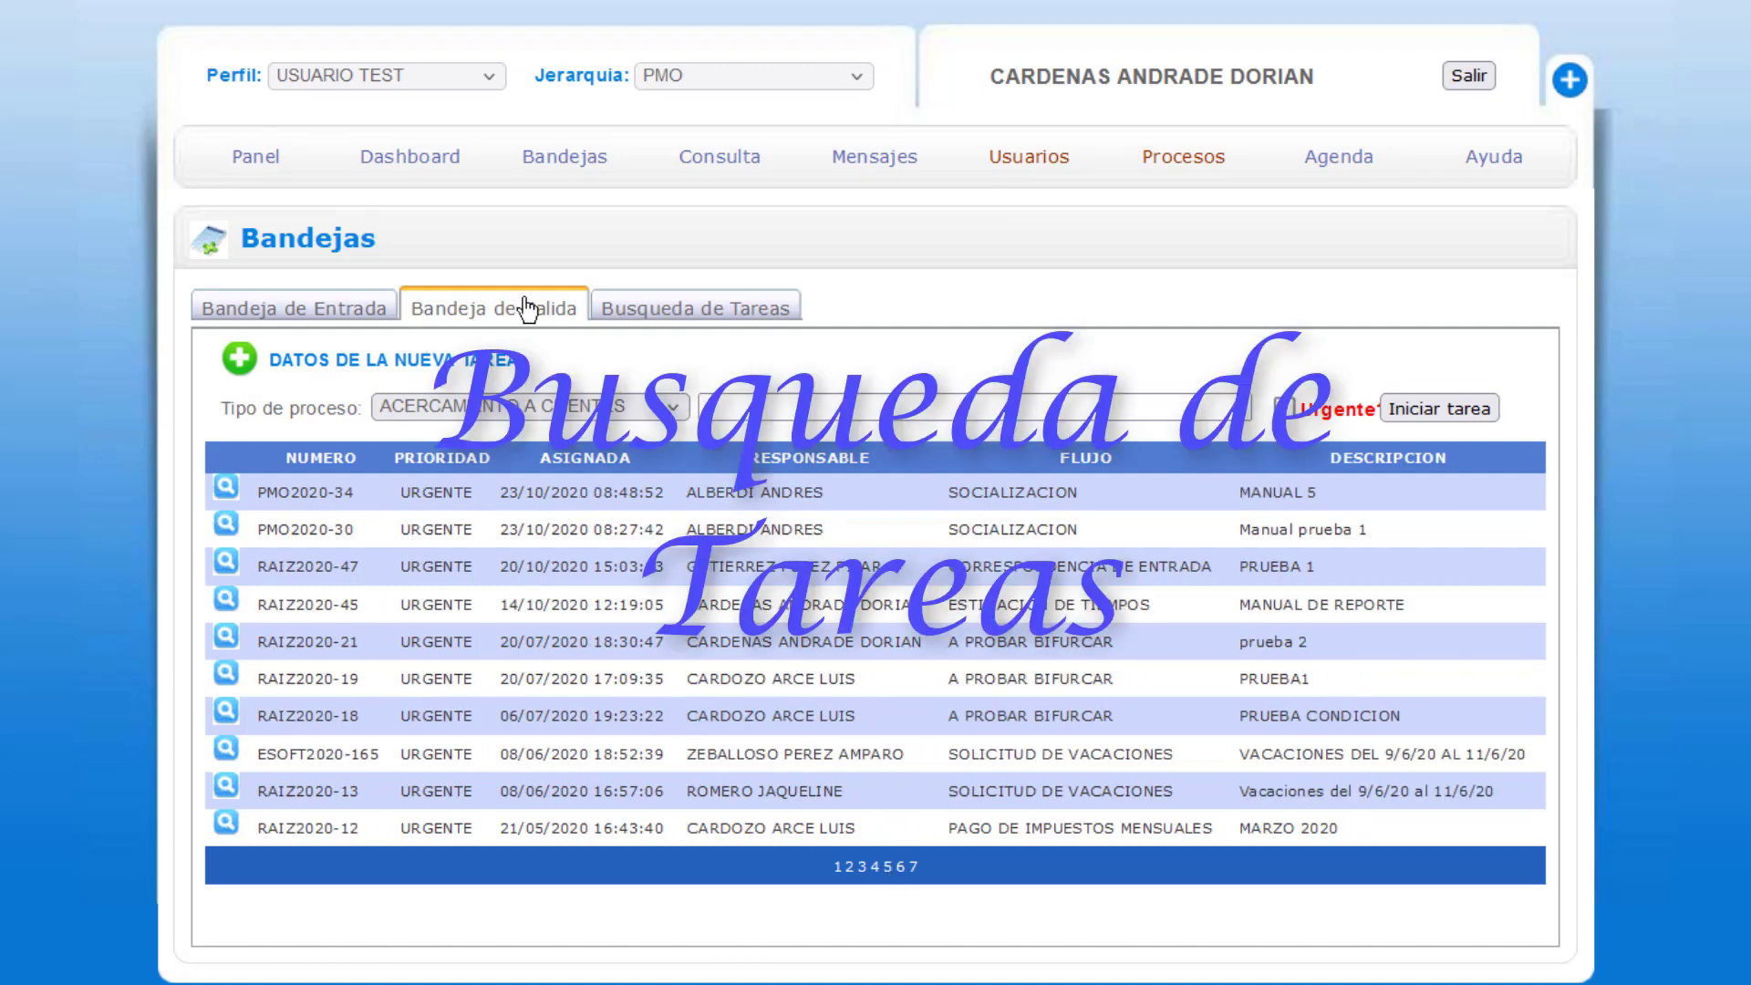
Open Busqueda de Tareas and review the search concepts offered for both the task data and the Hoja de Ruta data
left_click(667, 310)
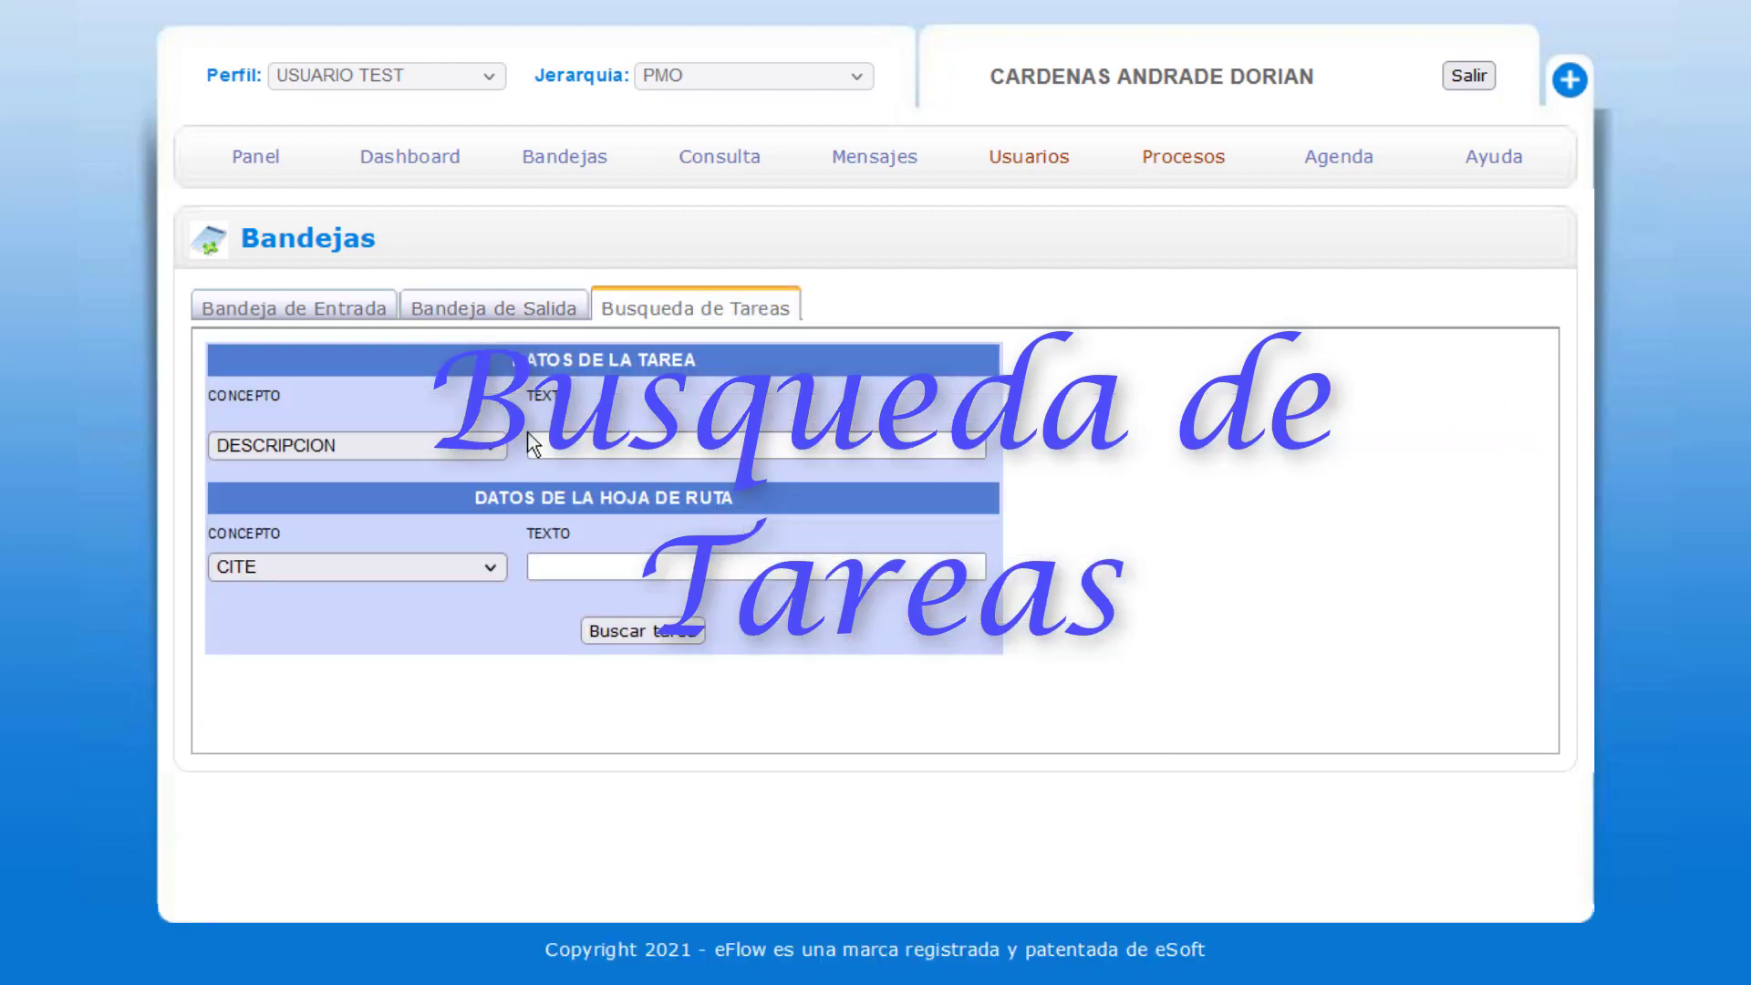
left_click(498, 454)
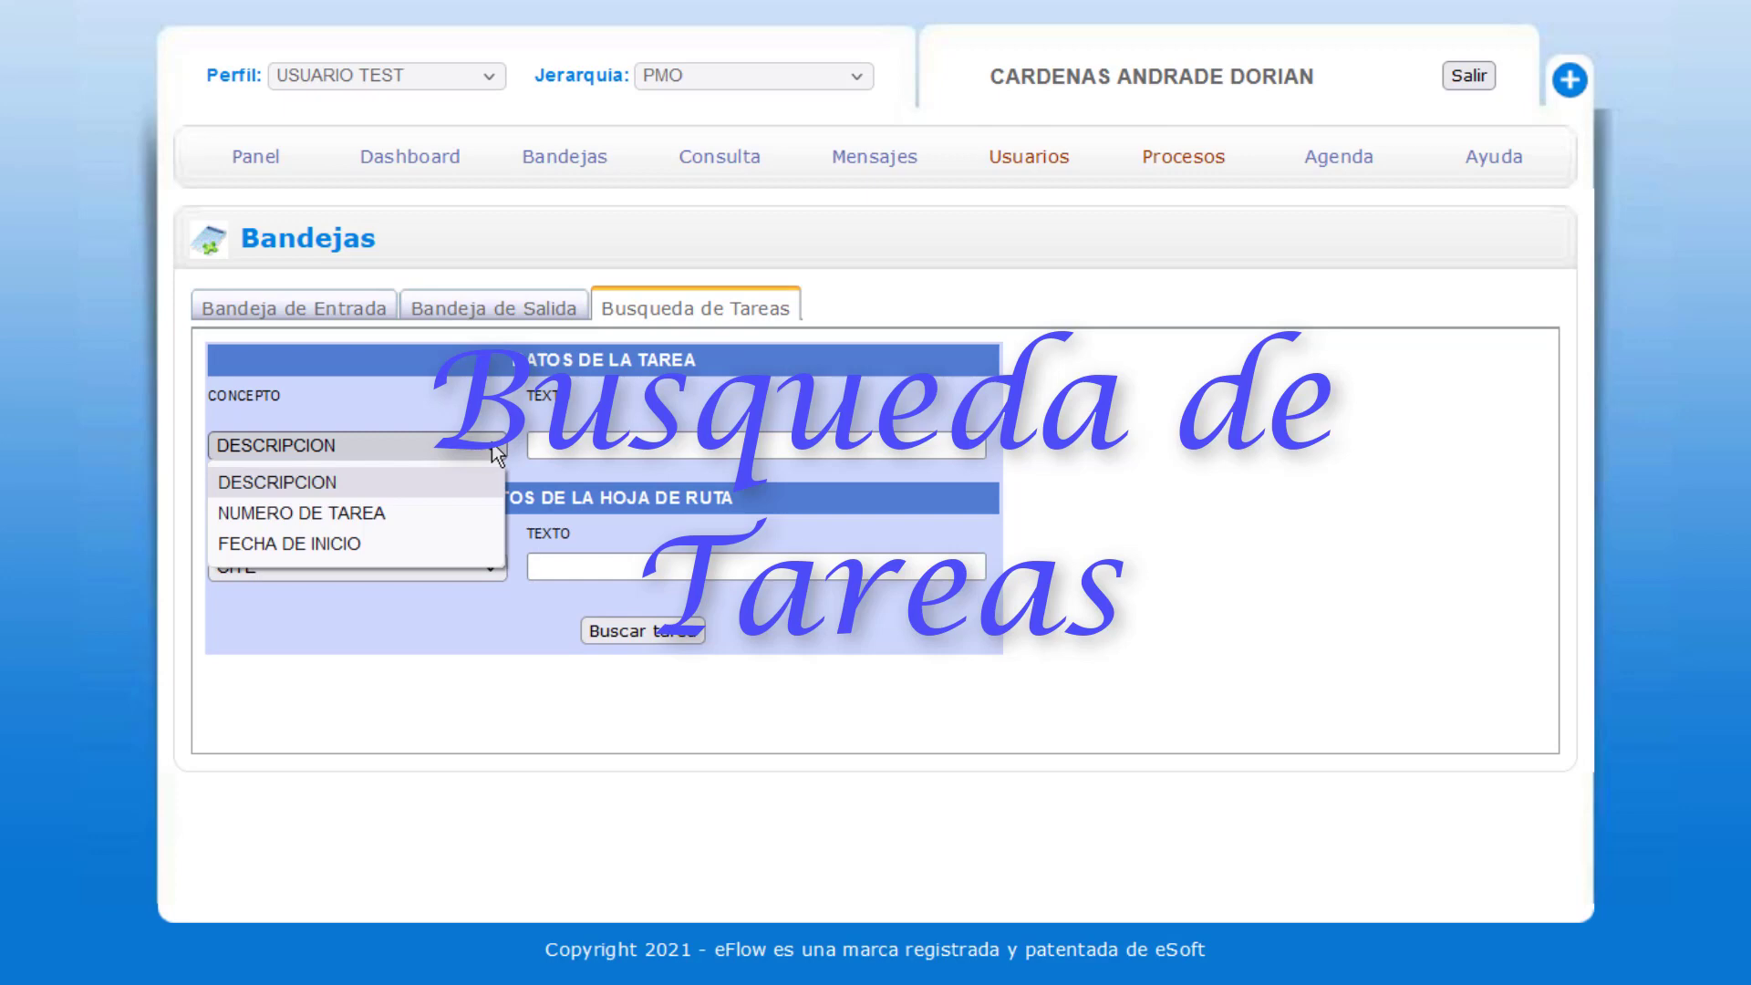
left_click(498, 454)
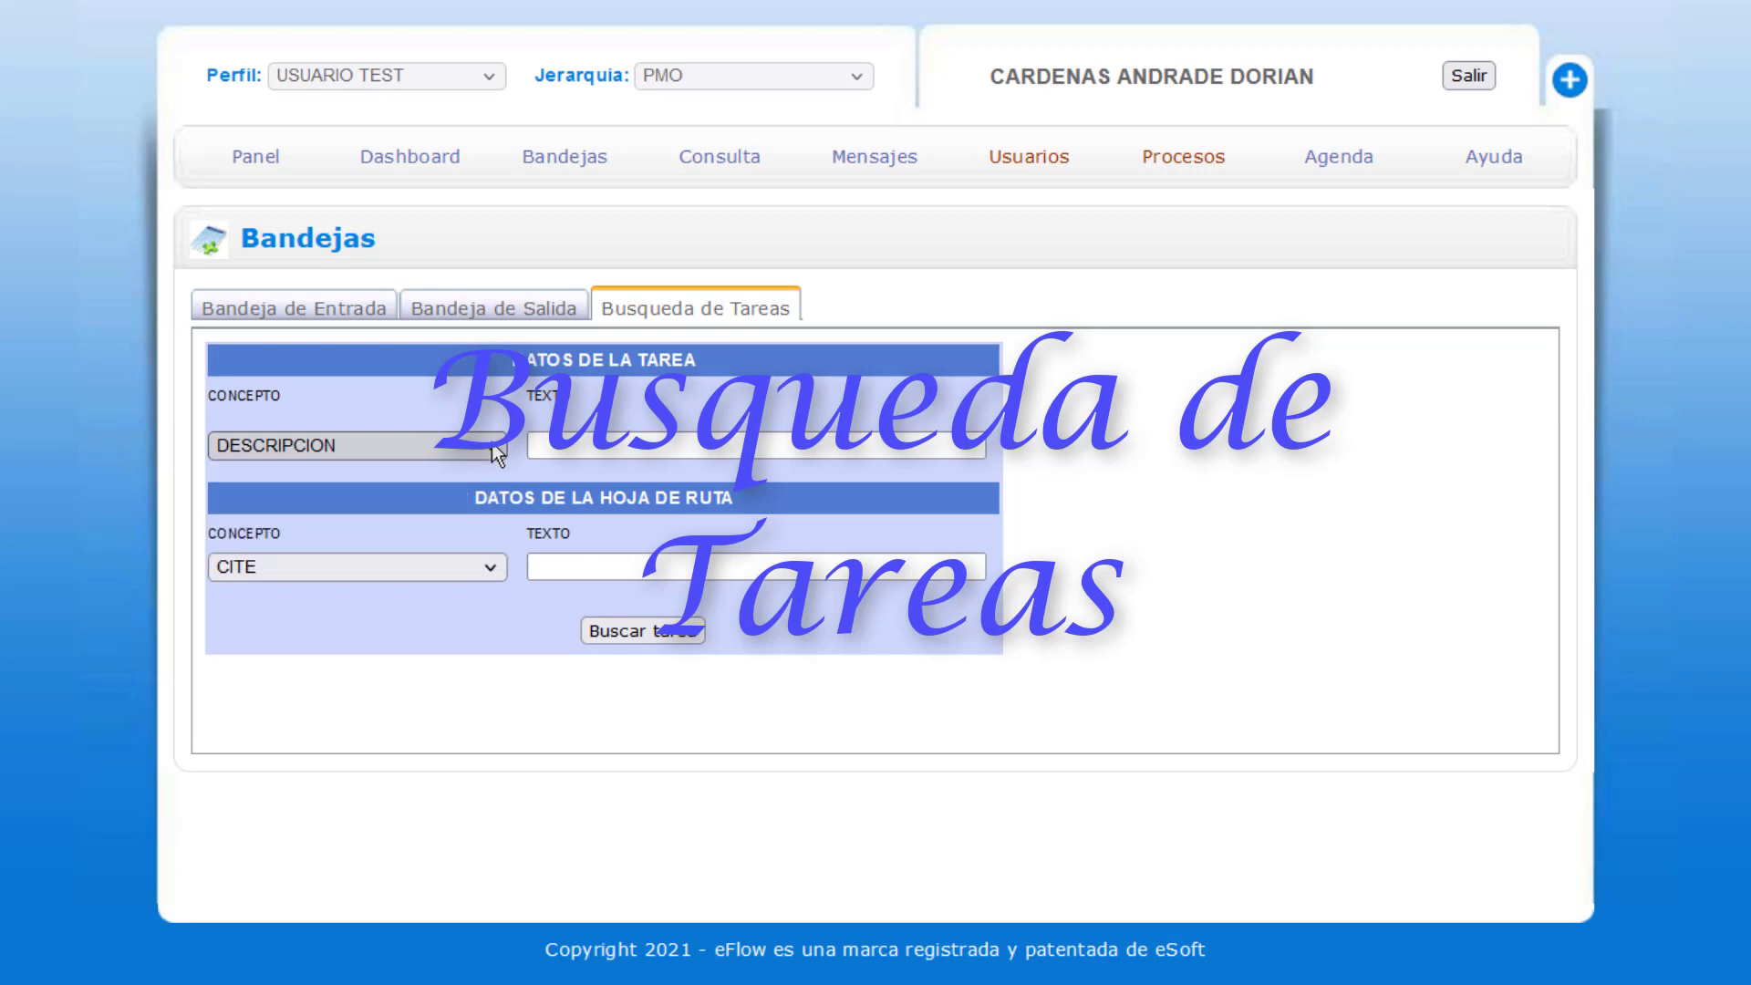
left_click(490, 447)
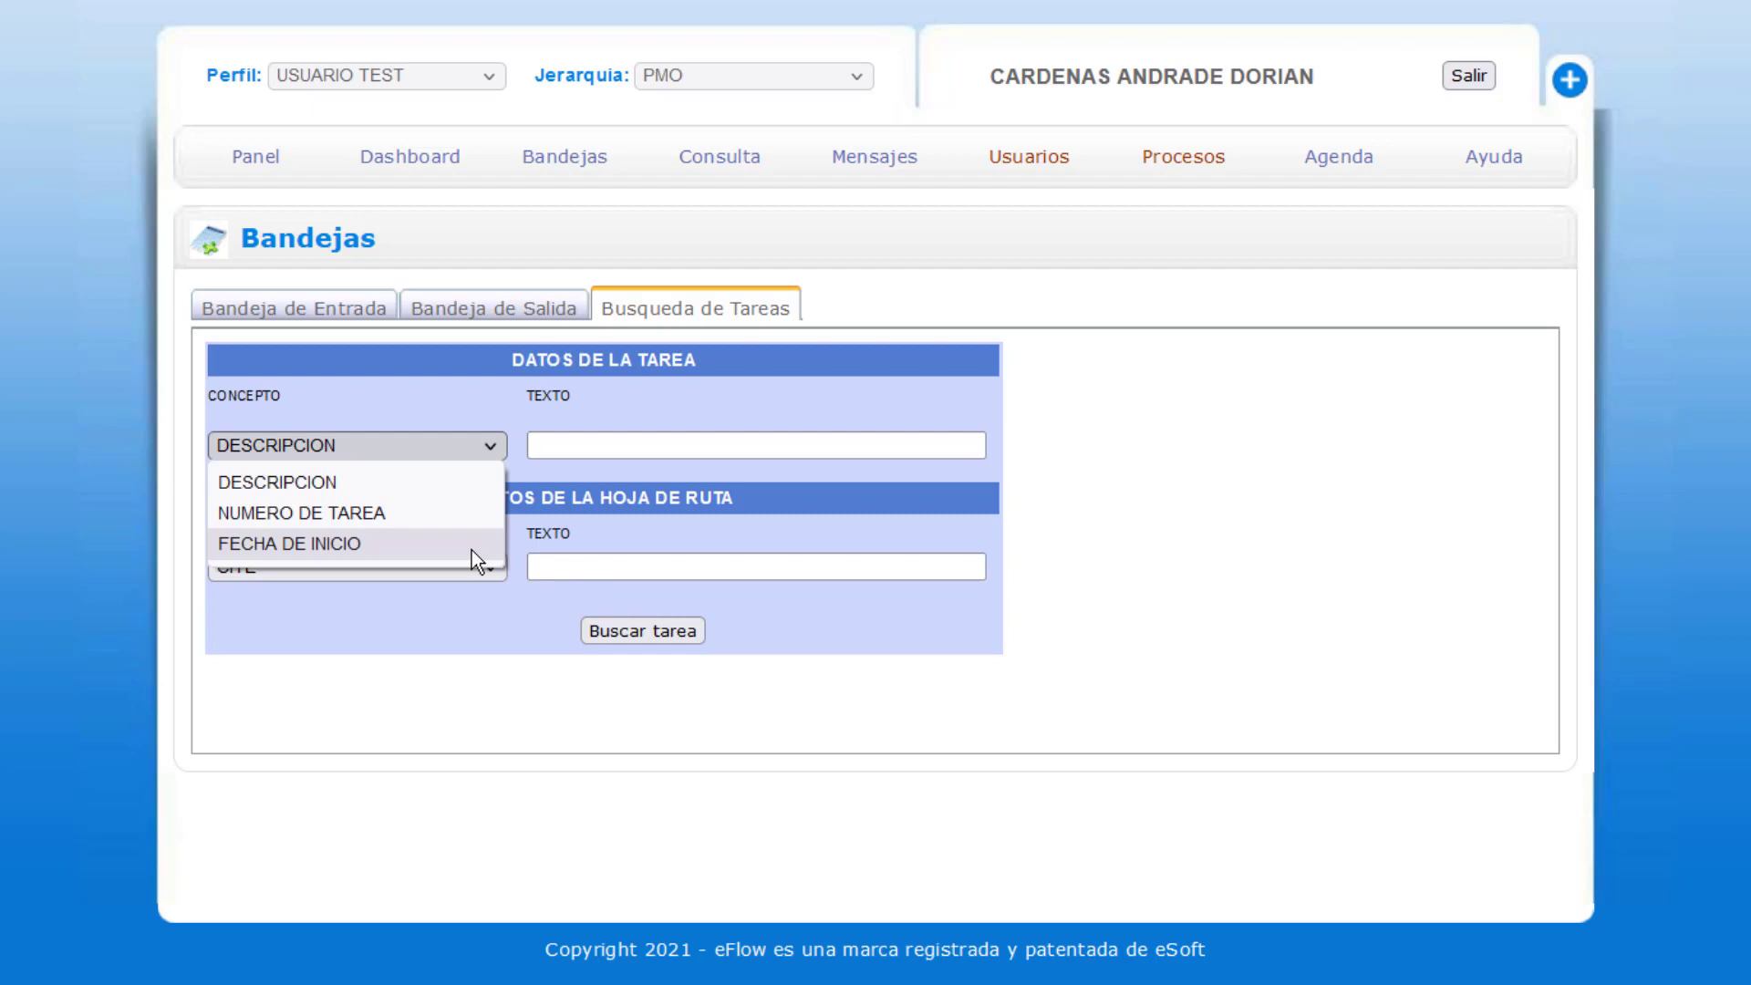
left_click(495, 443)
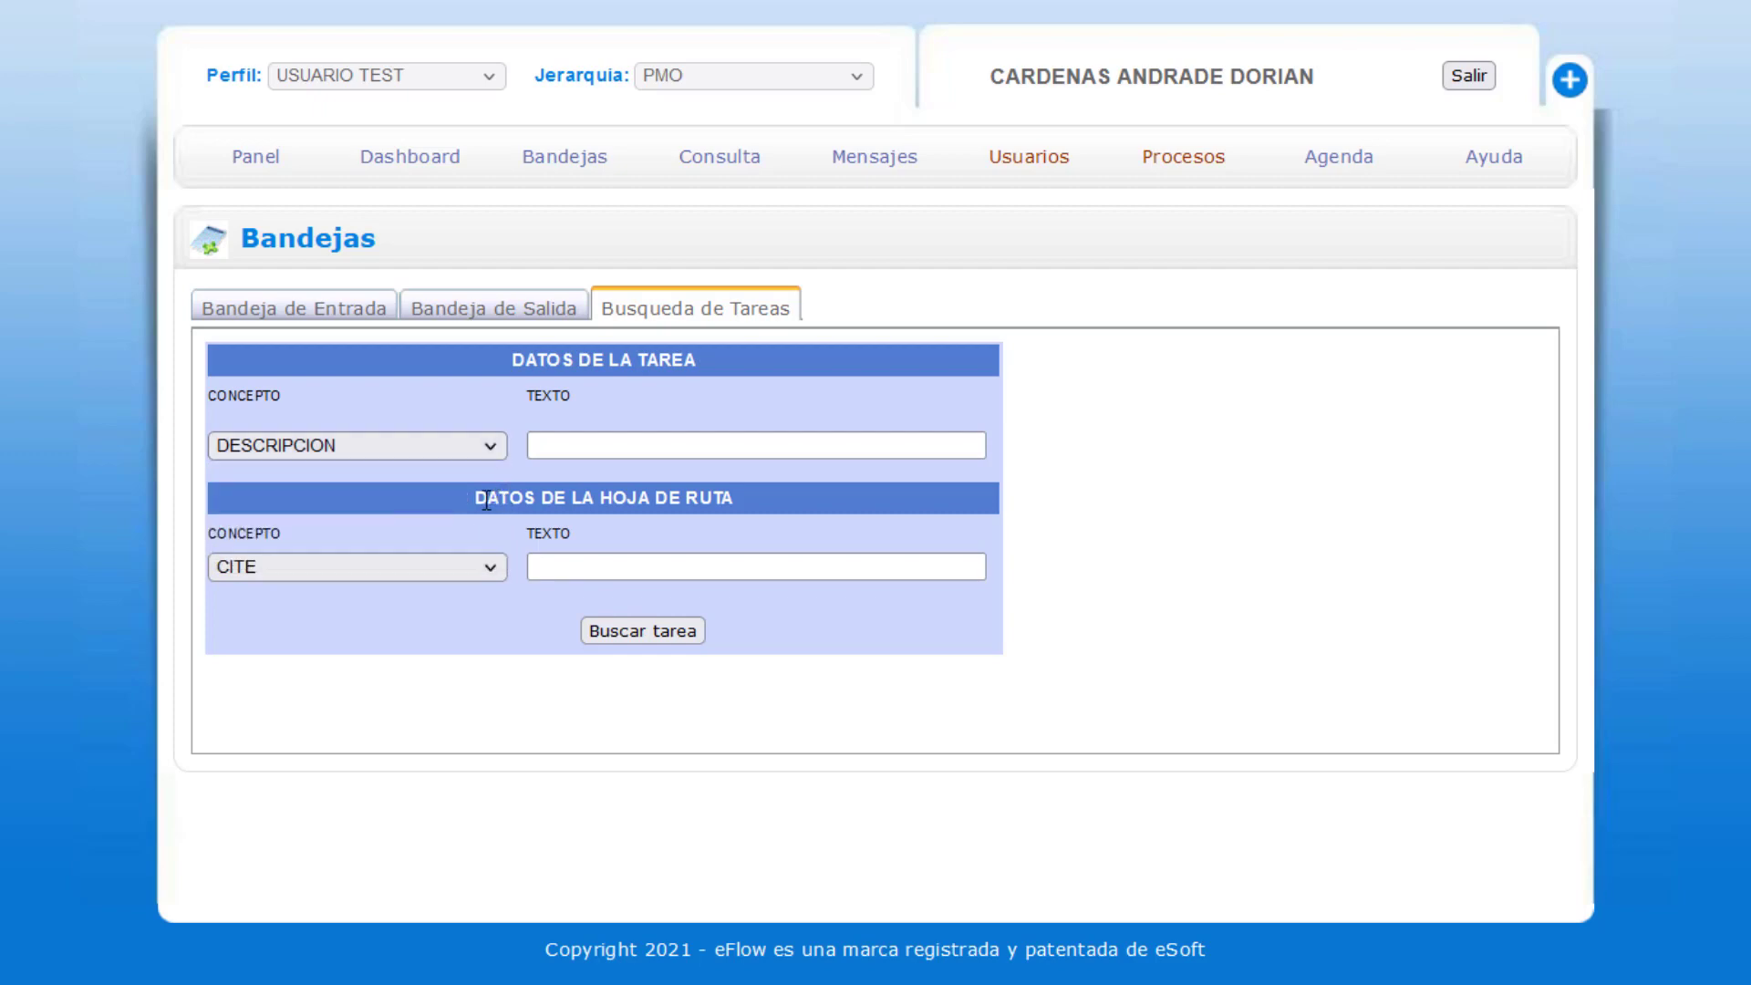
left_click(487, 564)
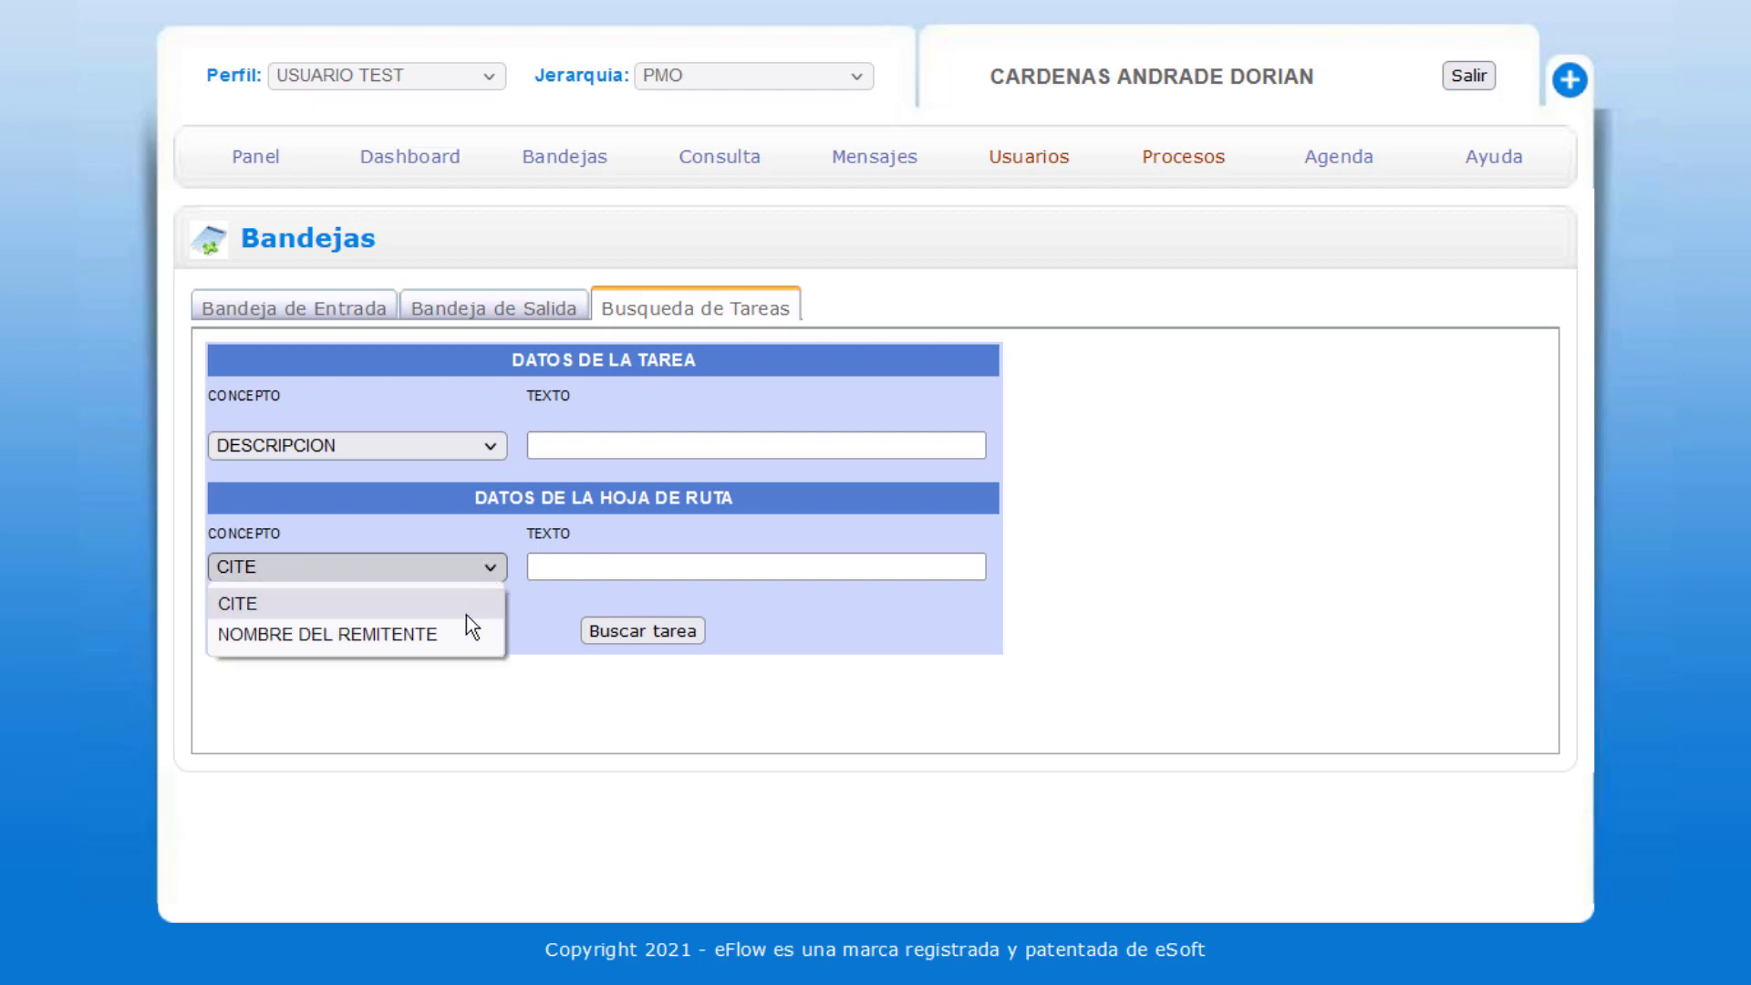
left_click(489, 567)
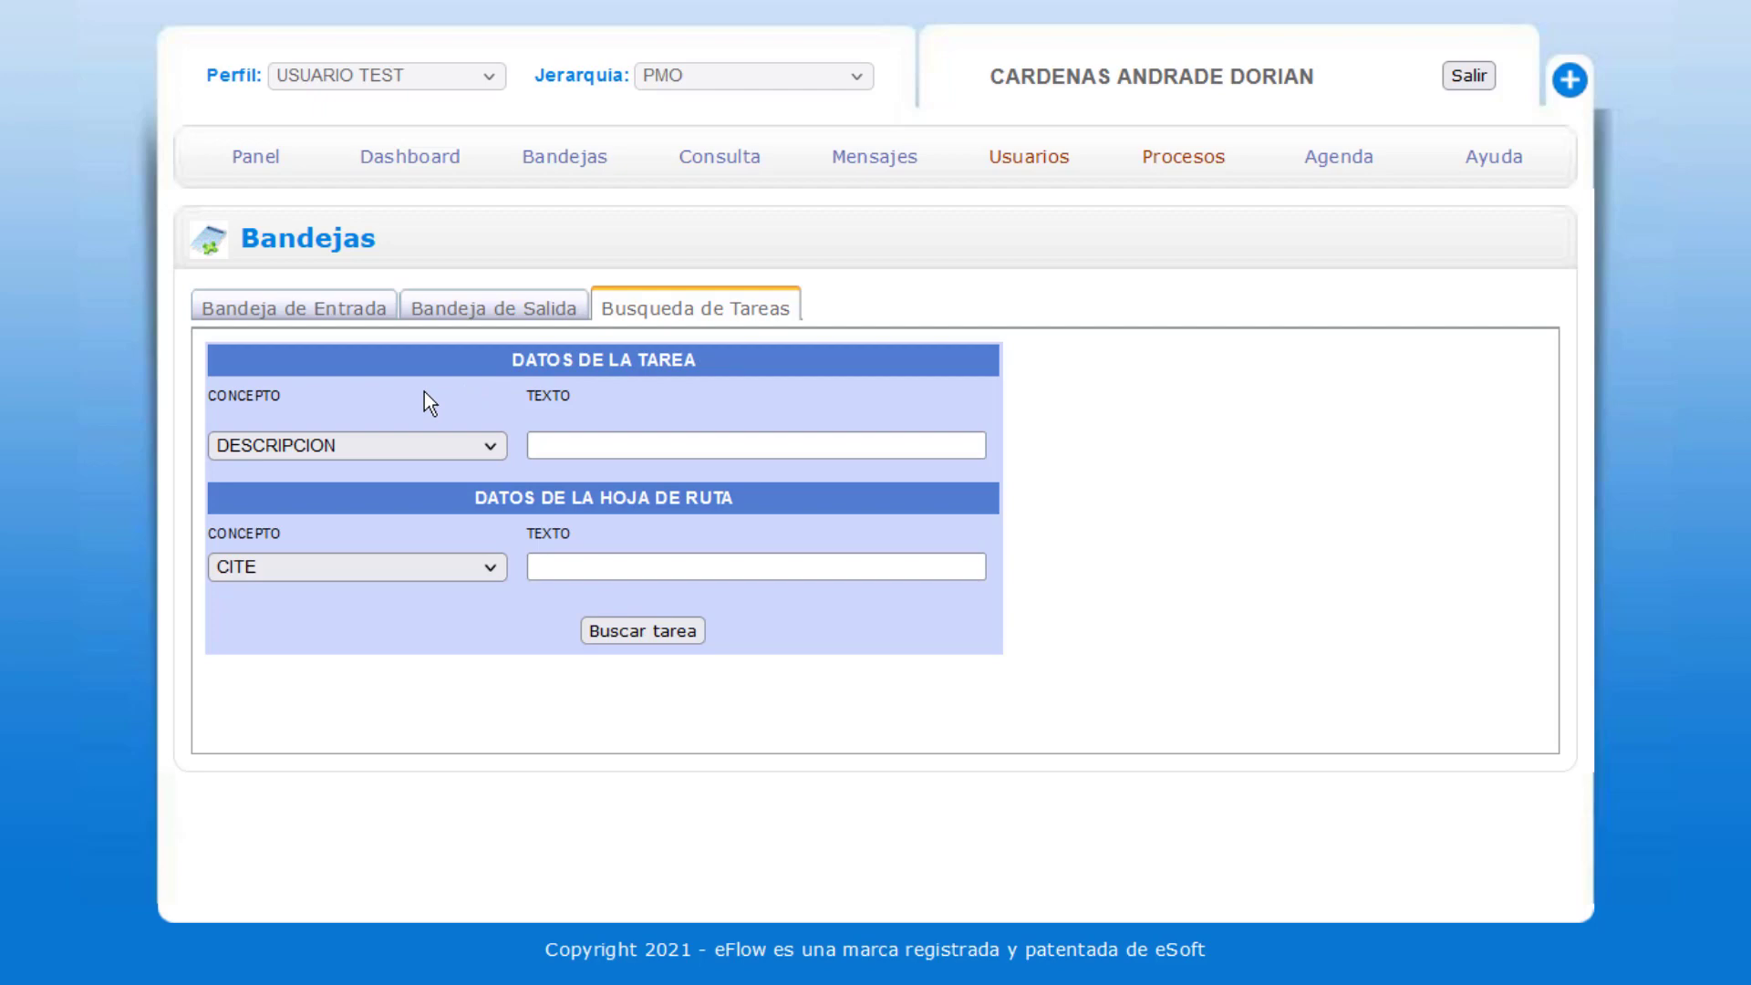
Look through the Bandeja de Entrada, Bandeja de Salida and Busqueda de Tareas, ending on the Bandeja de Entrada
left_click(296, 312)
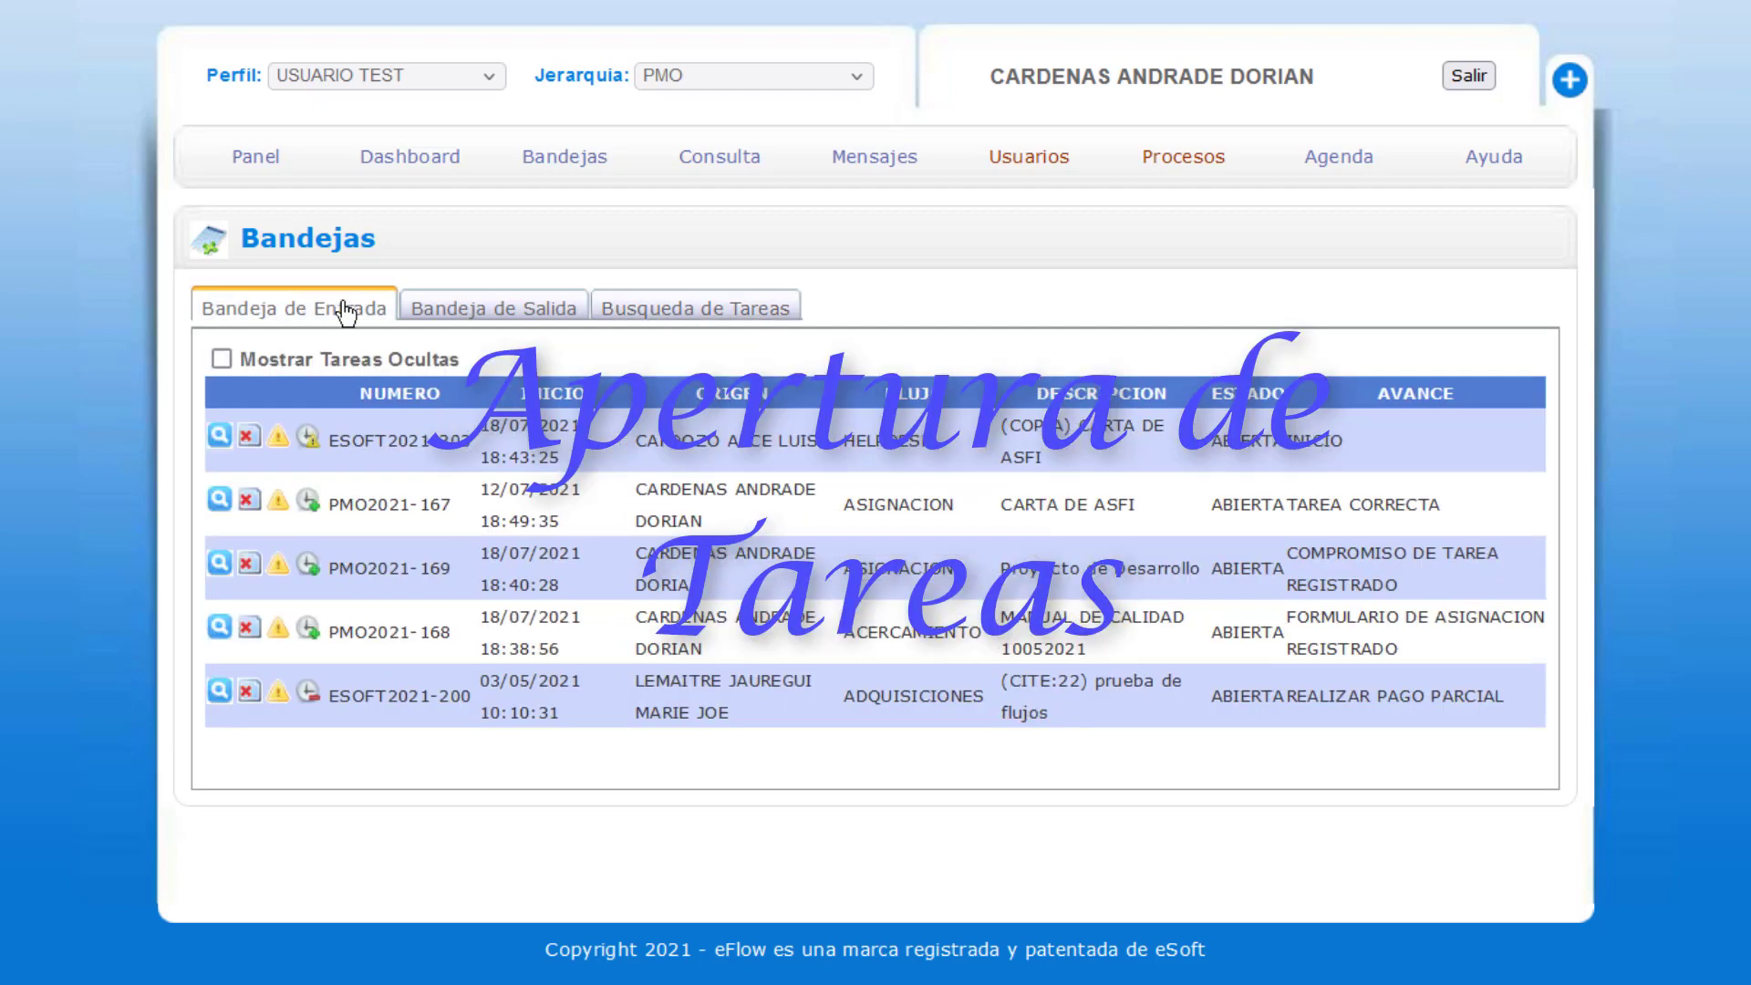
left_click(461, 317)
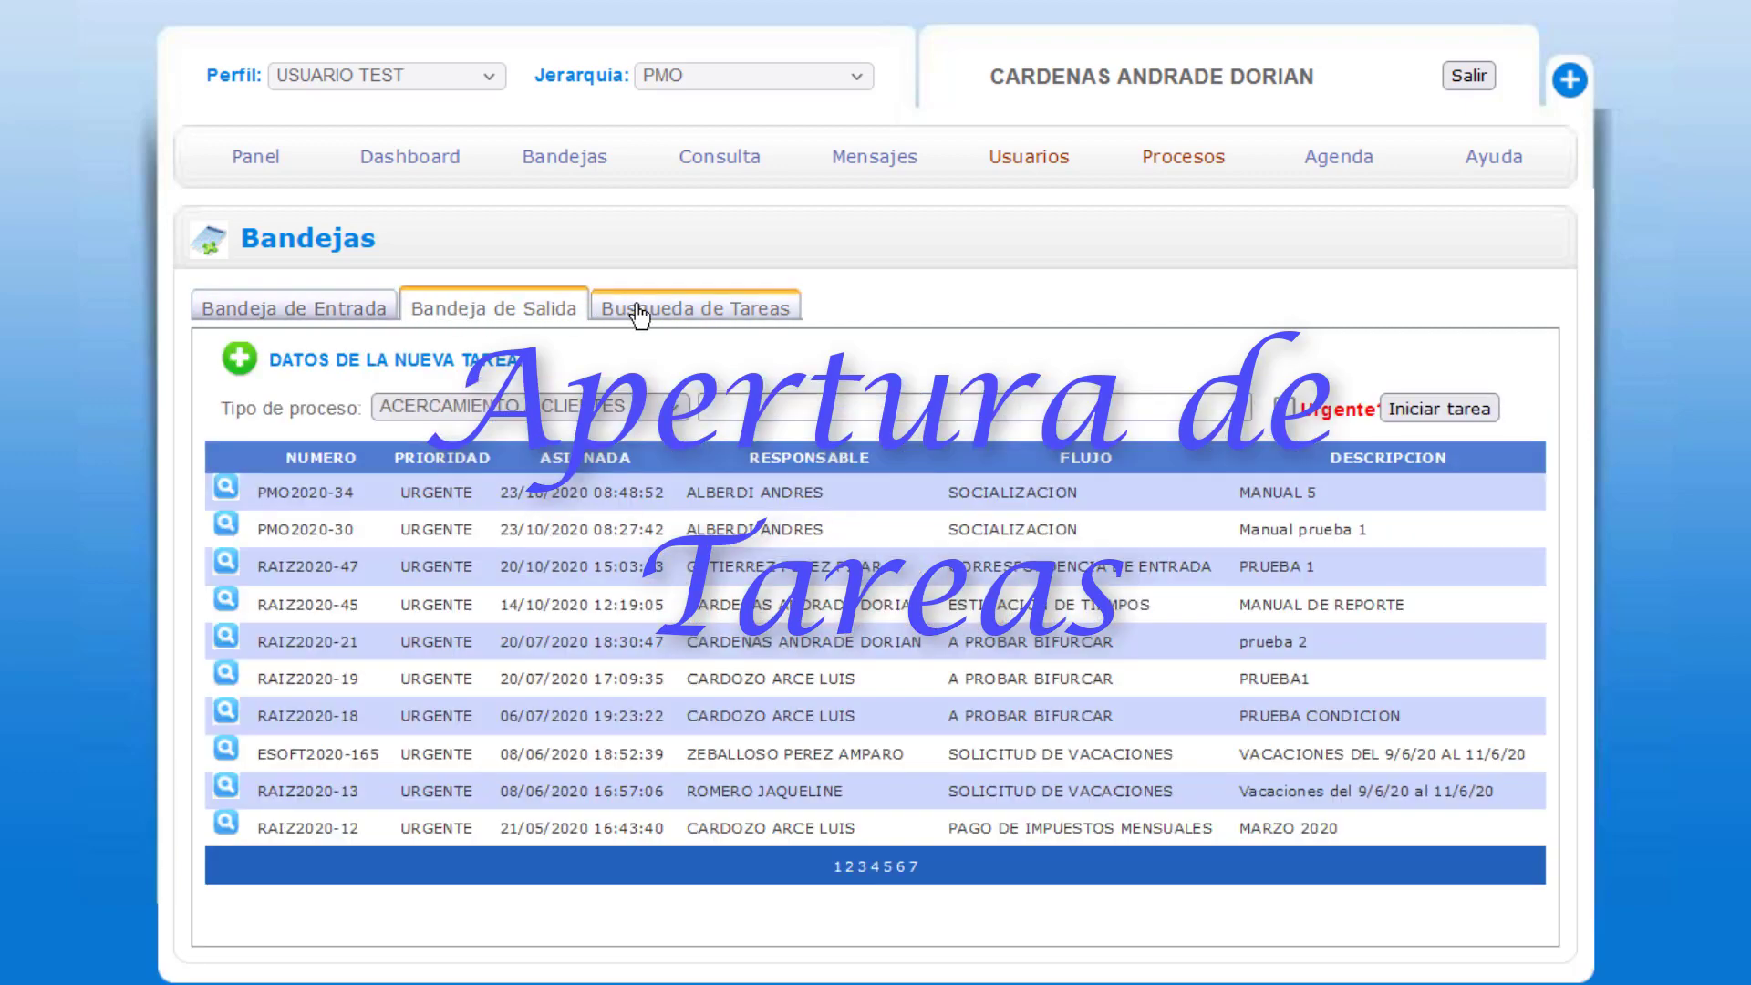
left_click(665, 315)
left_click(325, 309)
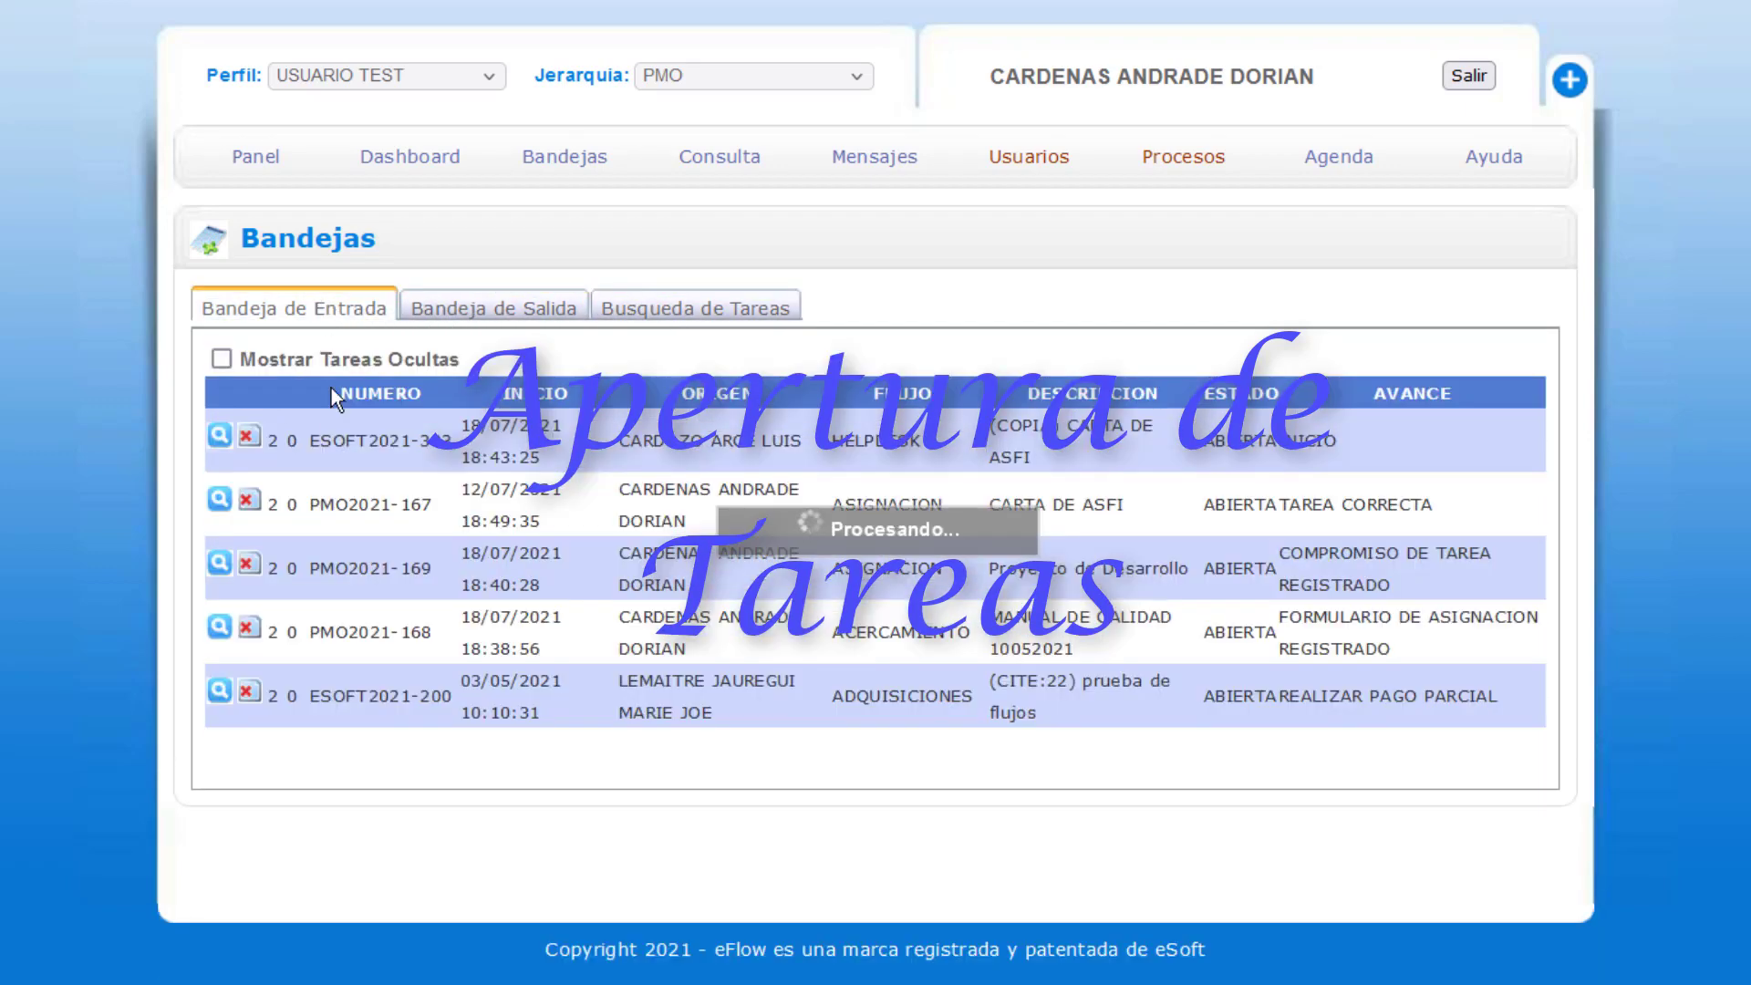
Open task ESOFT2021-303 and look through its sections from Workflow to Formularios, ending back on Atender
left_click(219, 438)
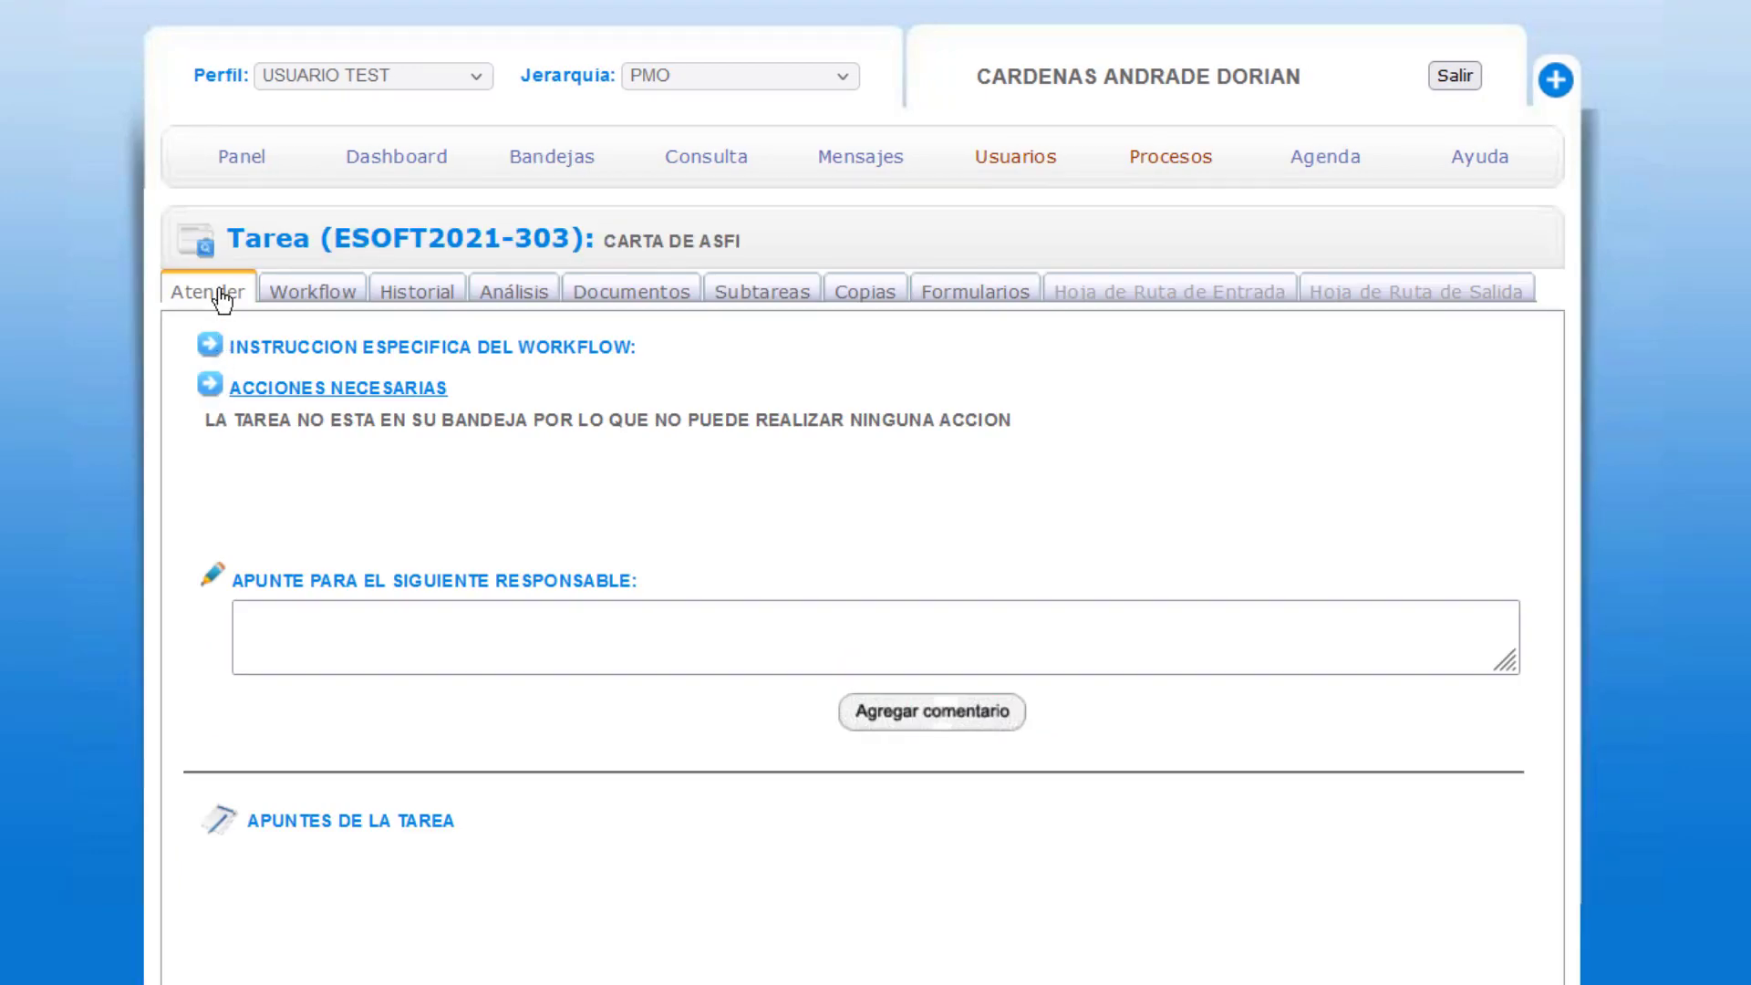
left_click(313, 293)
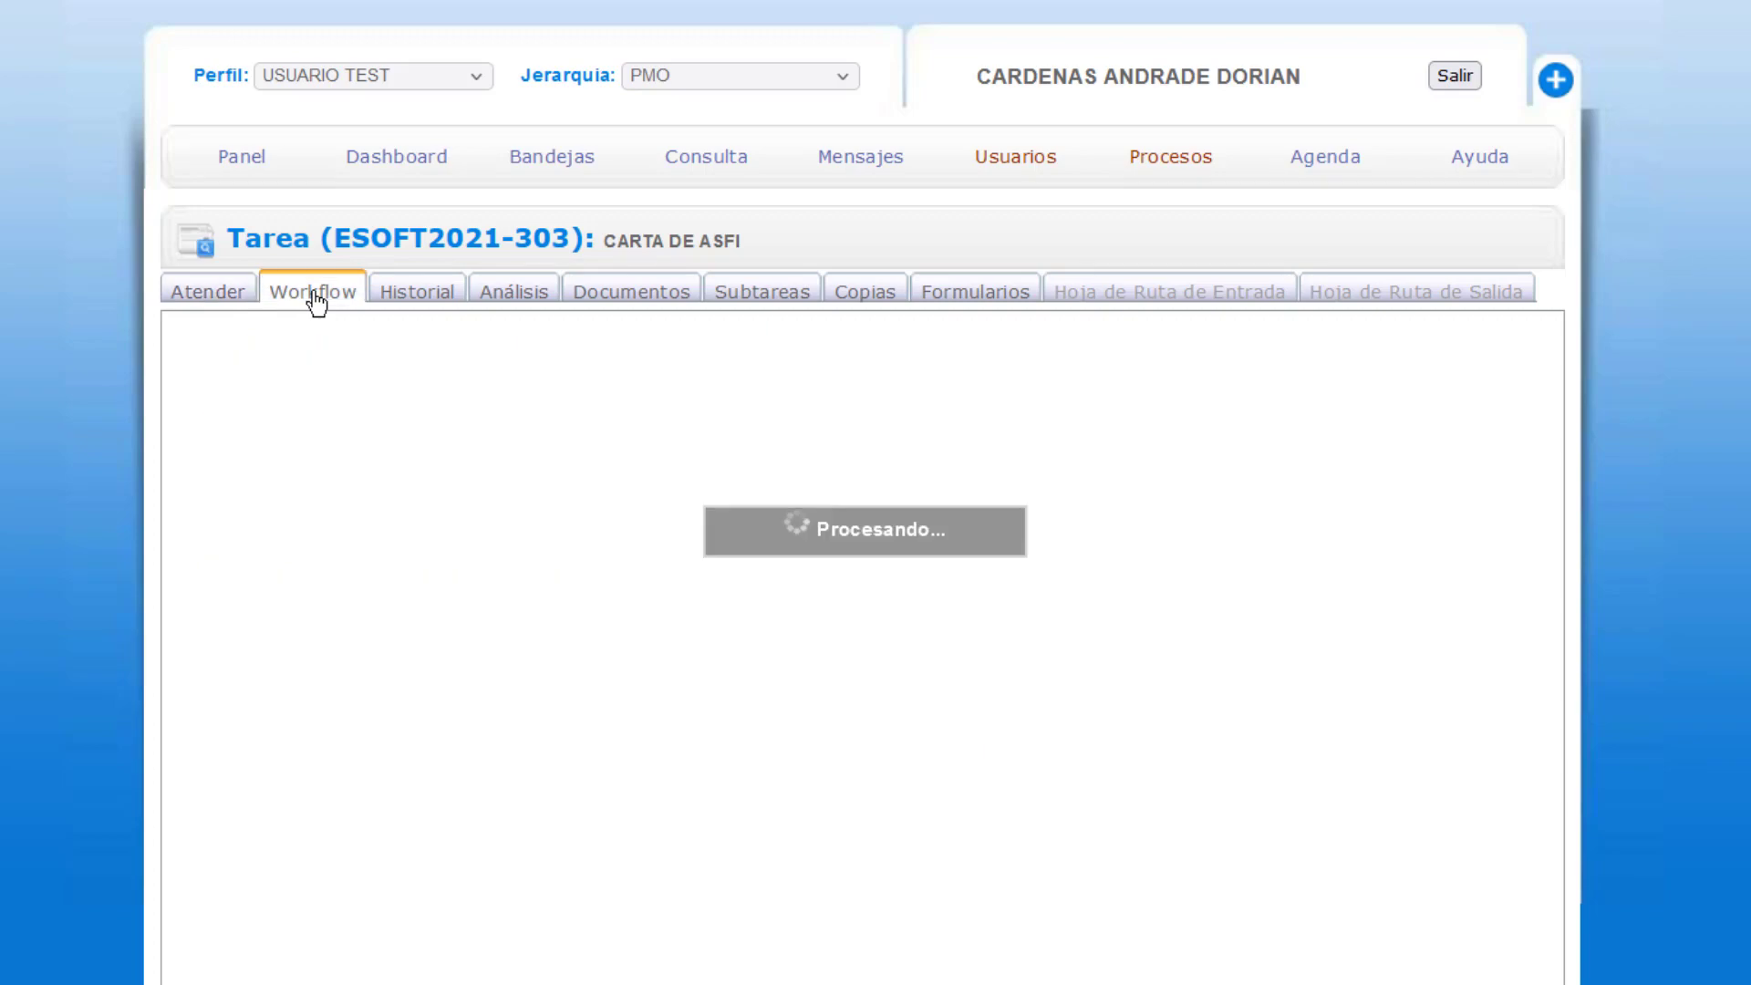
left_click(436, 302)
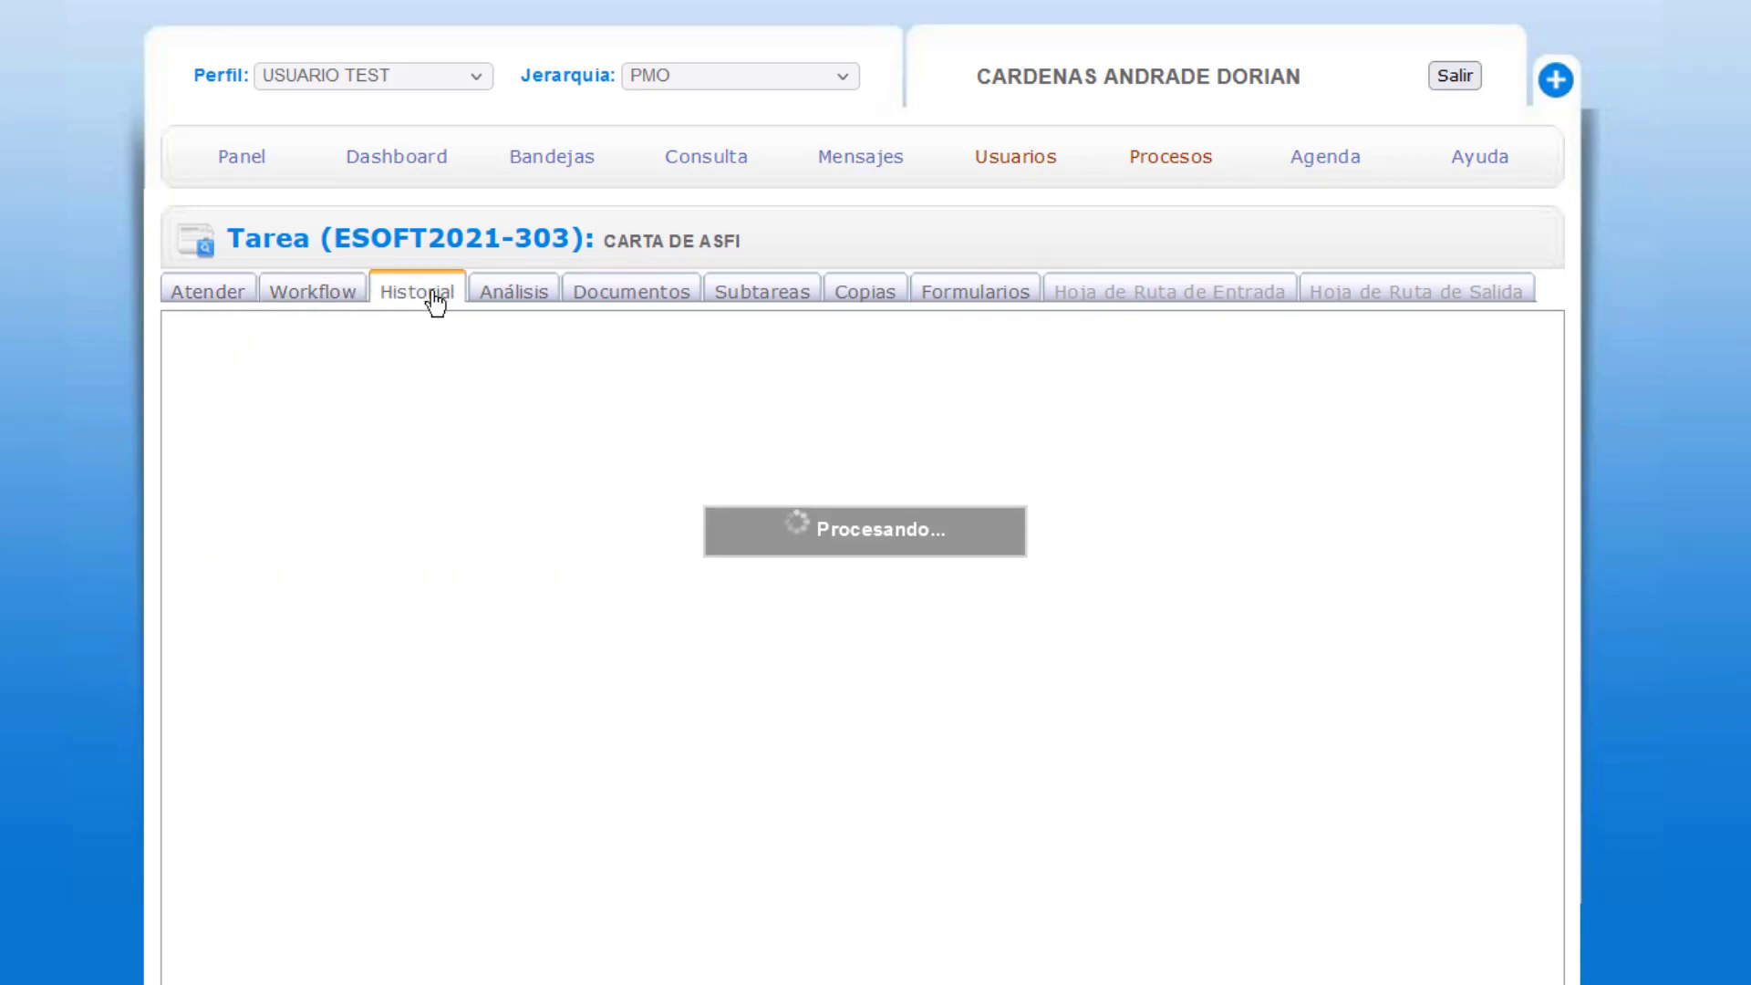
left_click(526, 292)
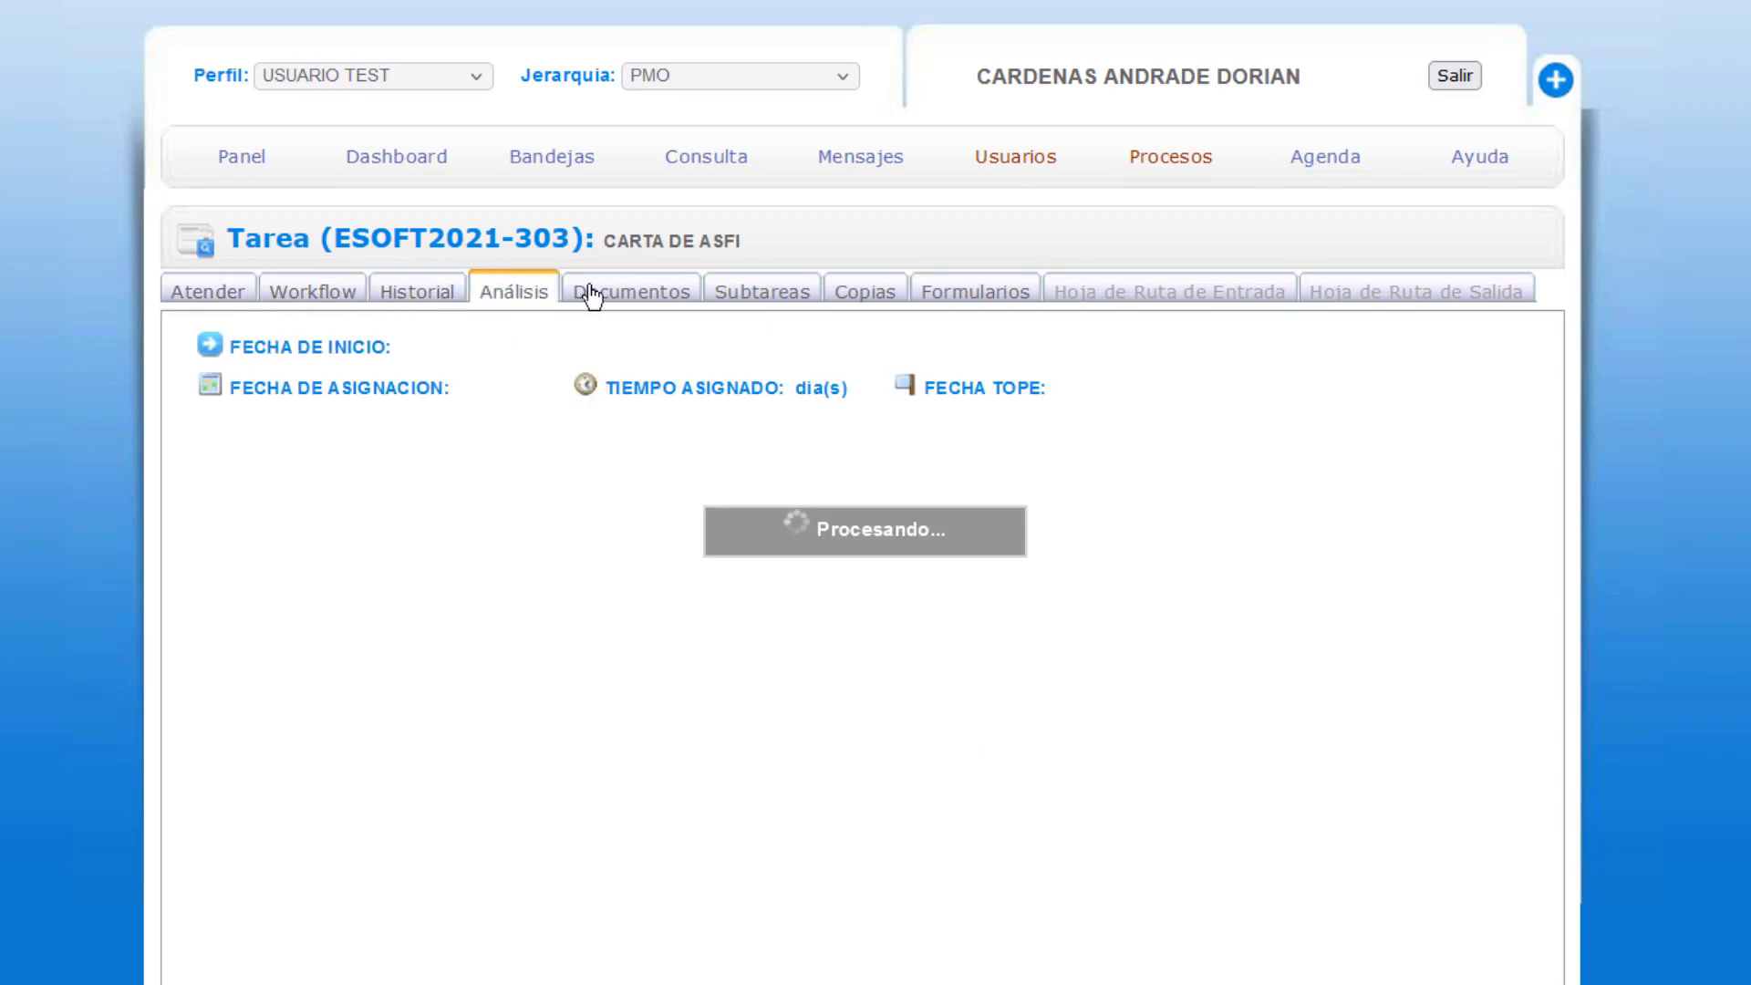
left_click(646, 294)
left_click(778, 292)
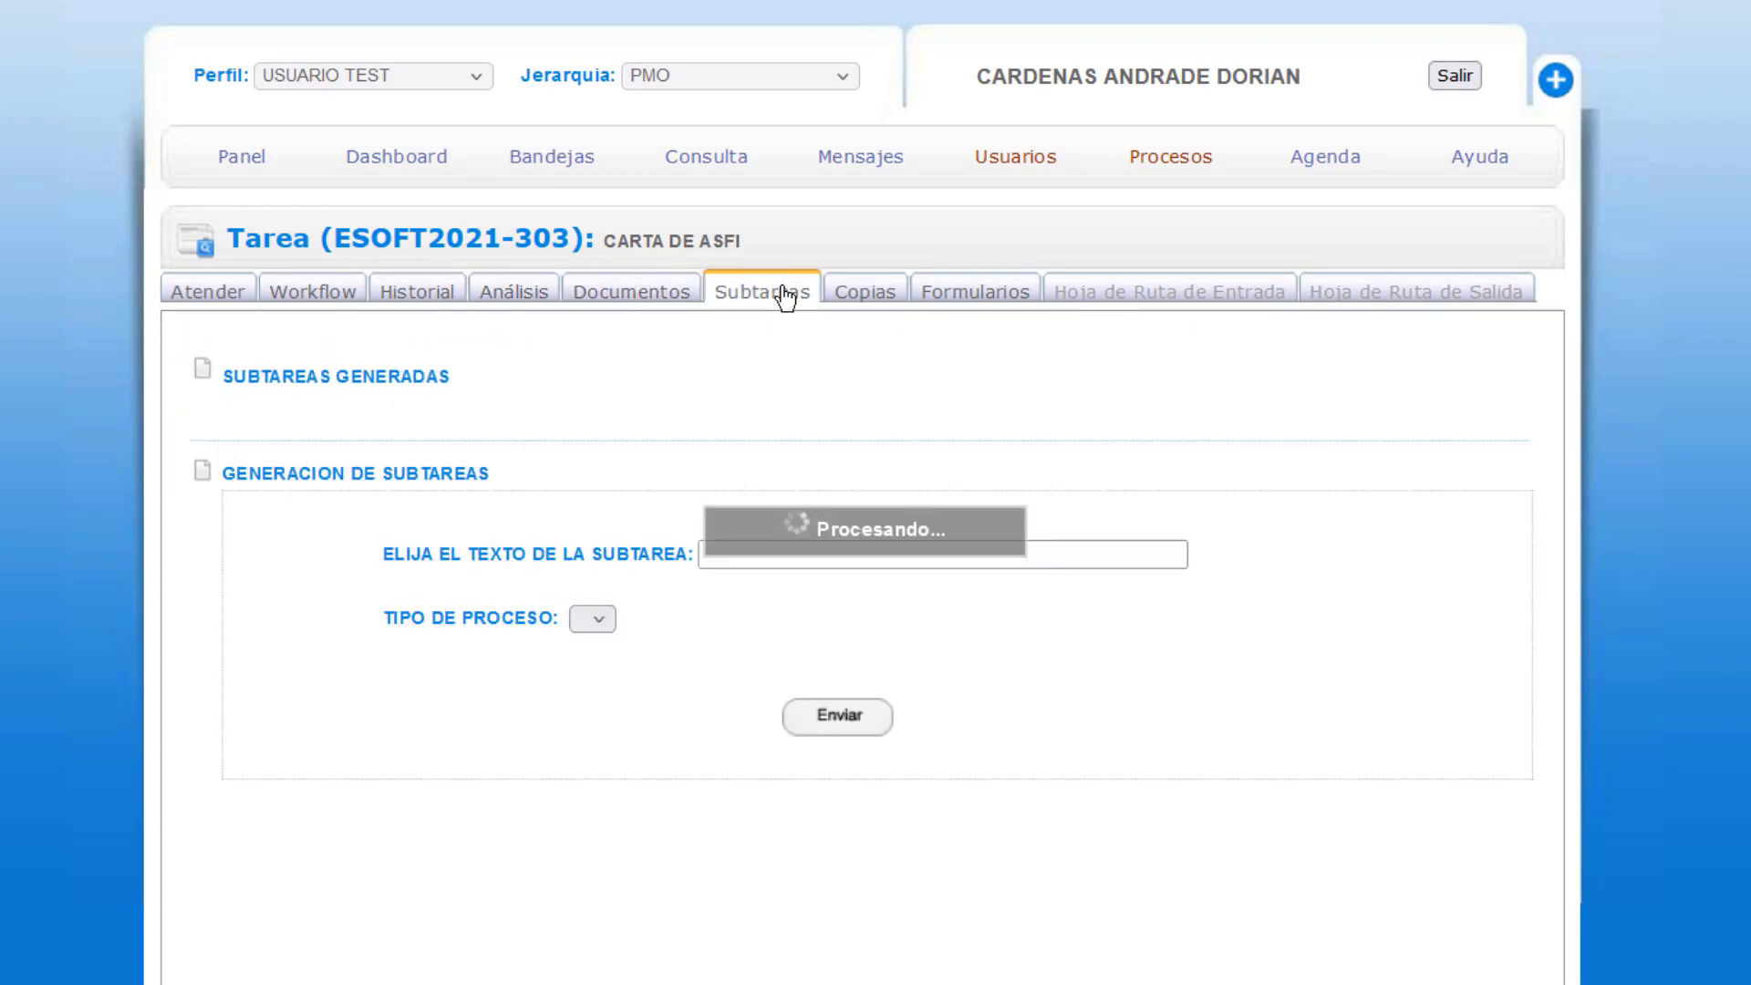
left_click(872, 294)
left_click(994, 299)
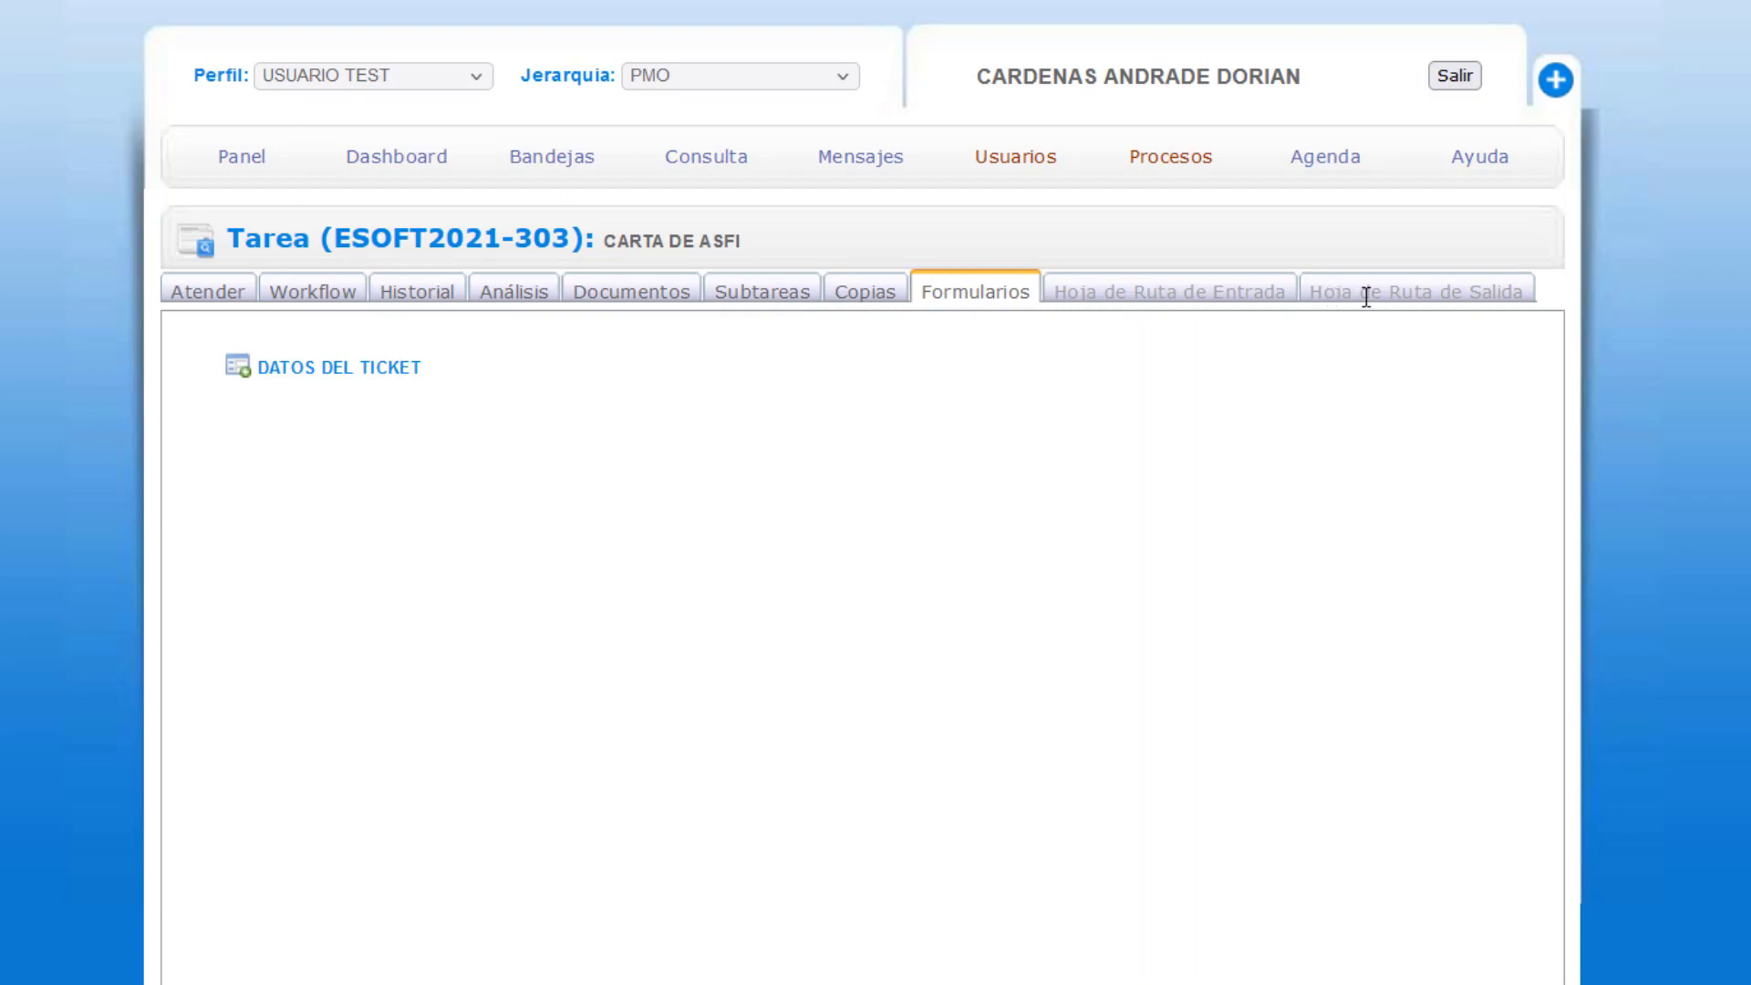
left_click(228, 304)
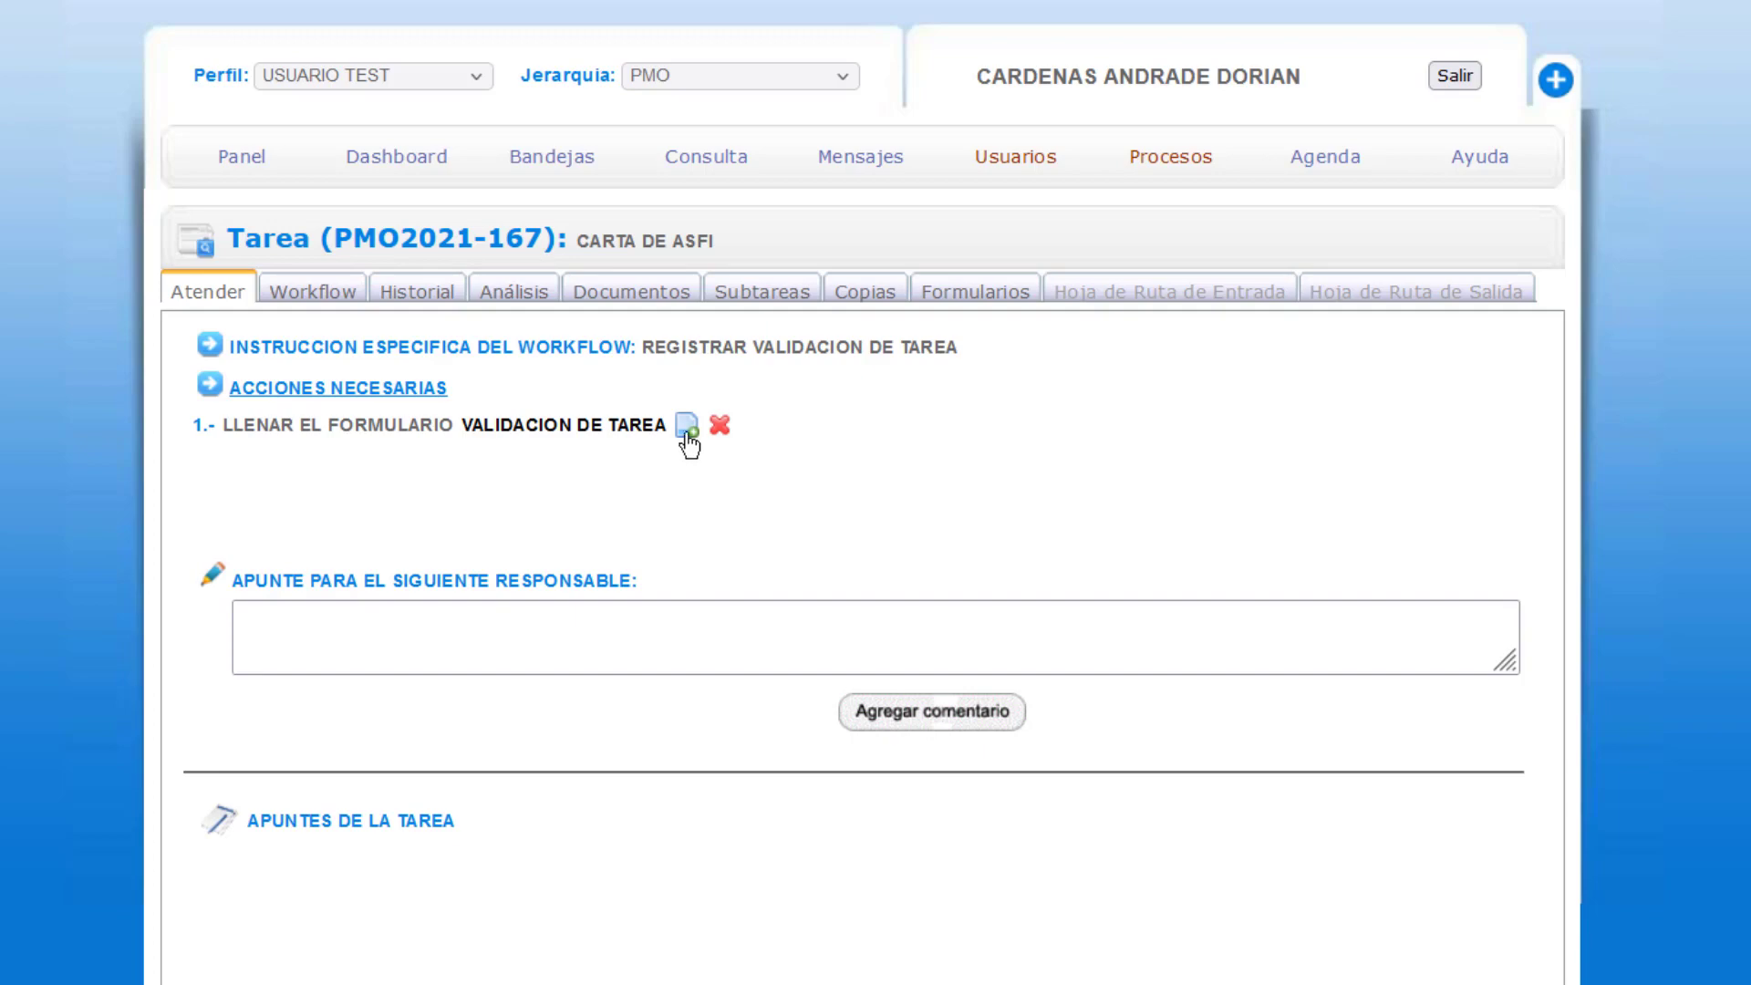
From the Bandeja de Entrada, open tasks ESOFT2021-200 and ESOFT2021-303 in turn and check the actions each one requires
left_click(565, 164)
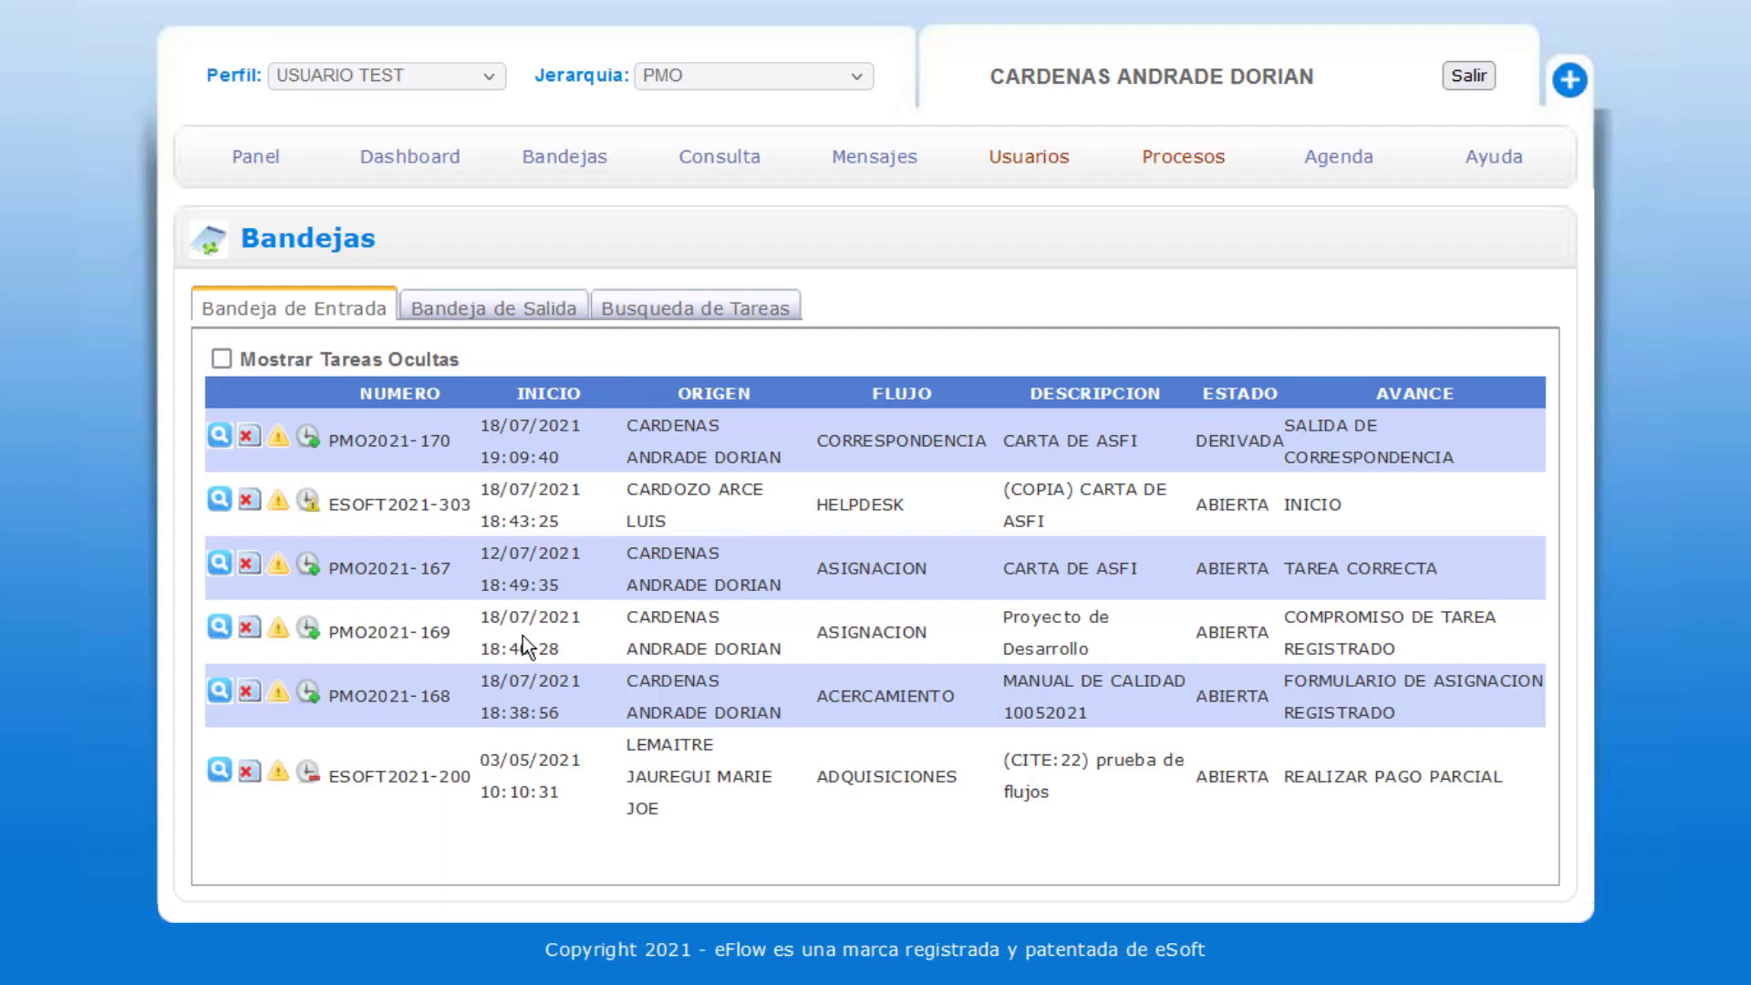
left_click(219, 774)
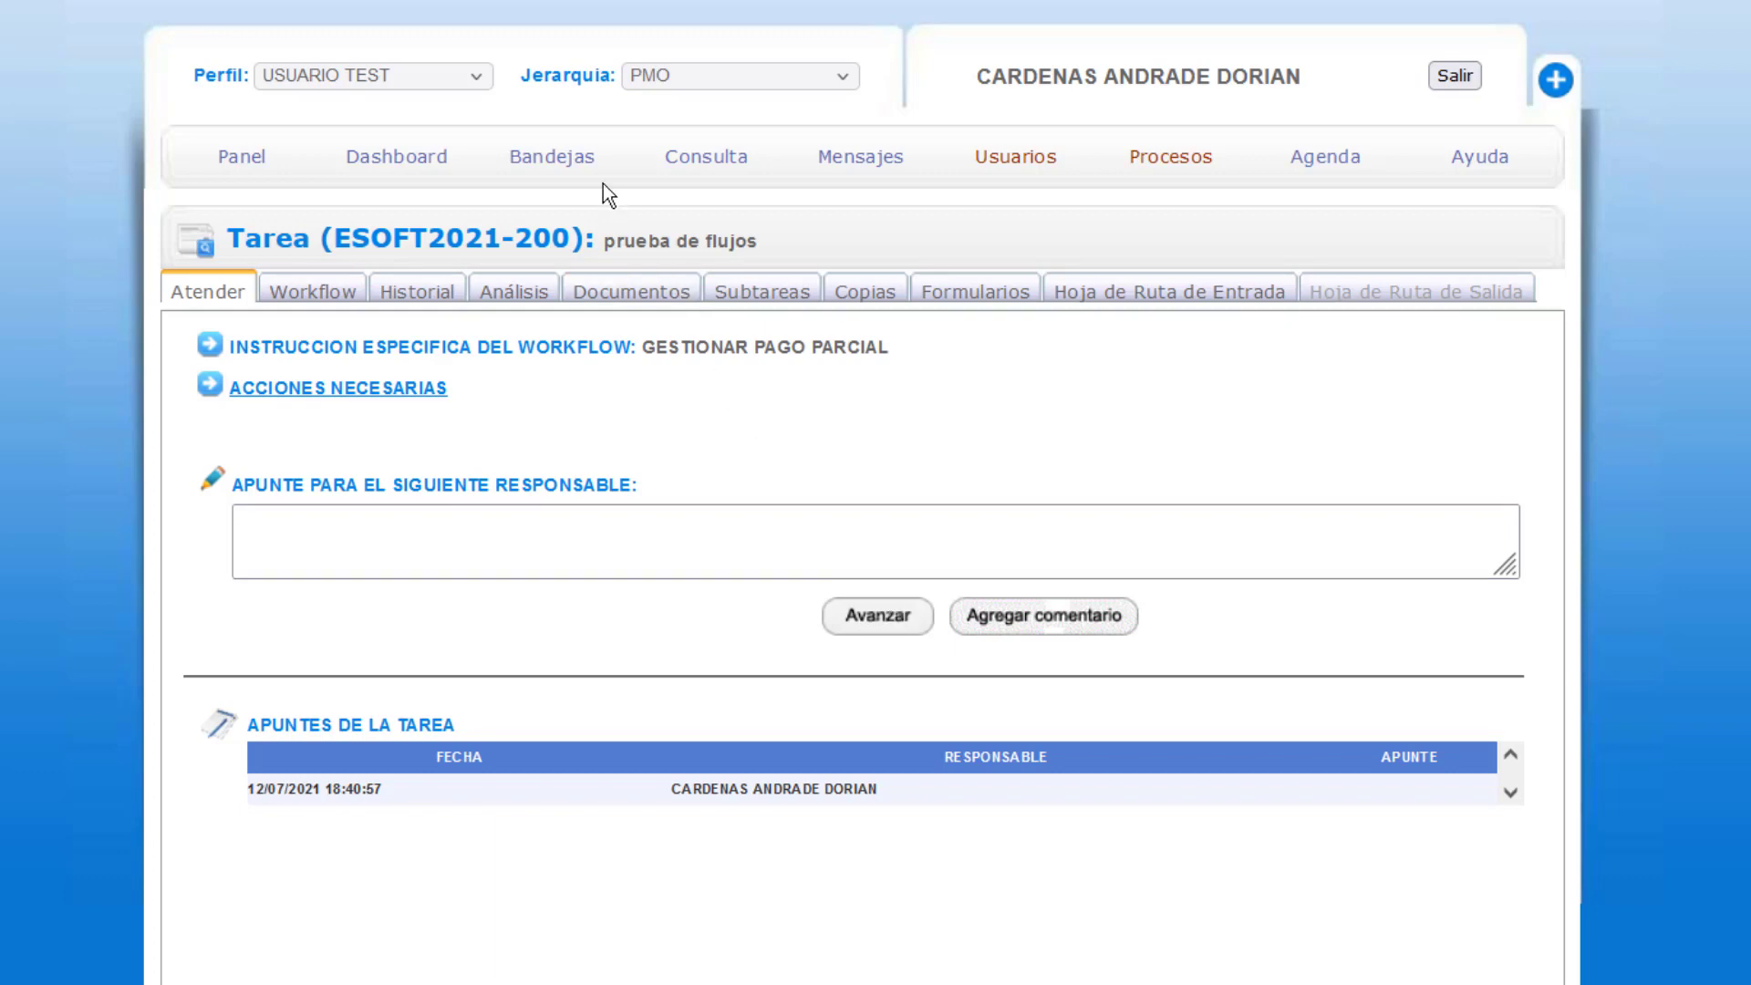
left_click(558, 170)
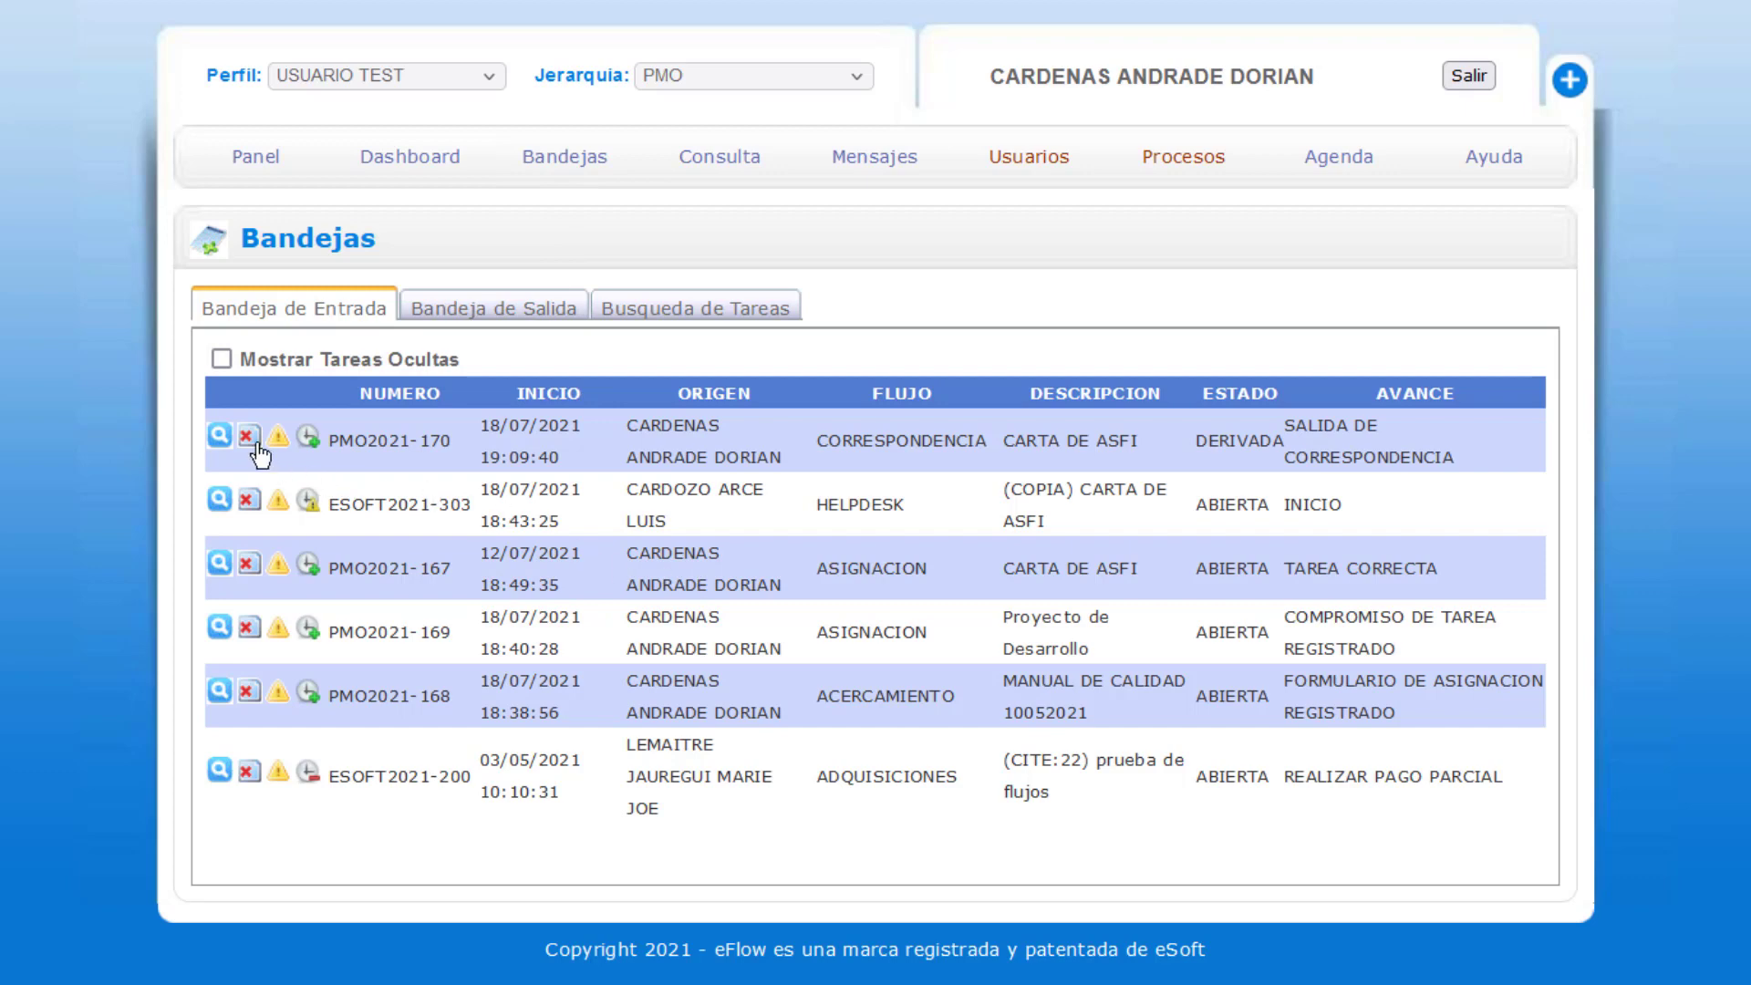
left_click(220, 501)
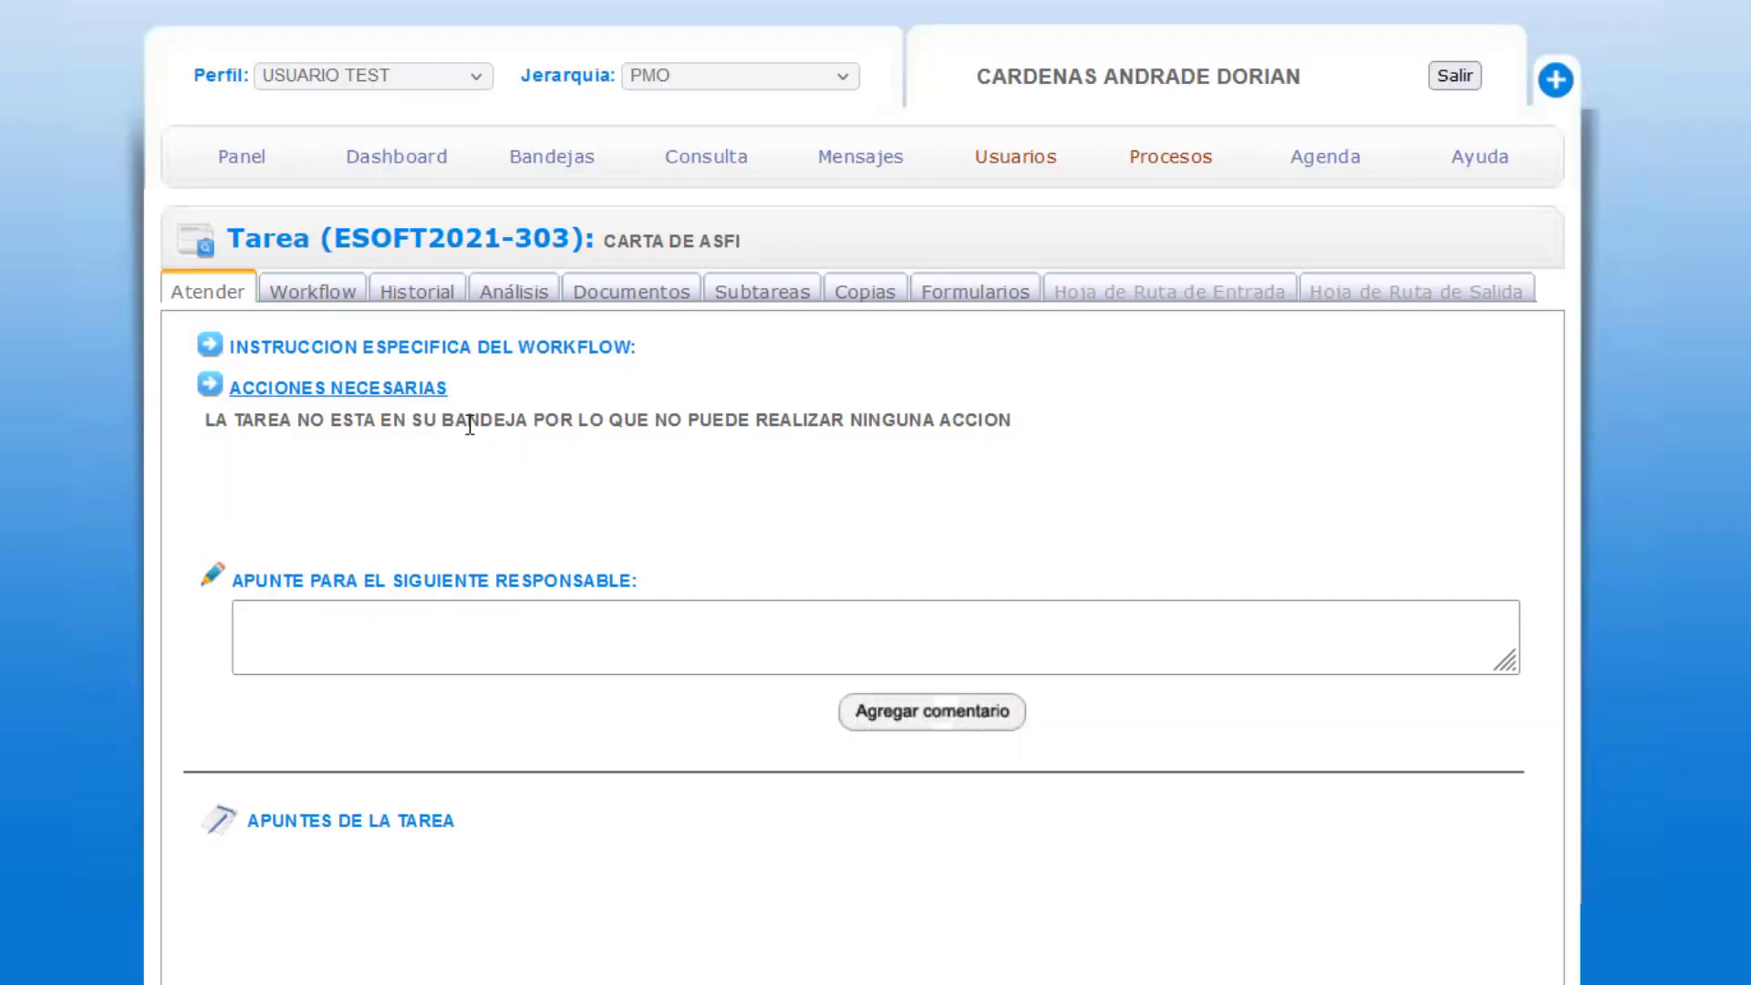
Open task PMO2021-167 from the Bandeja de Entrada, view its Validacion de Tarea form and close the form without filling it in
left_click(567, 161)
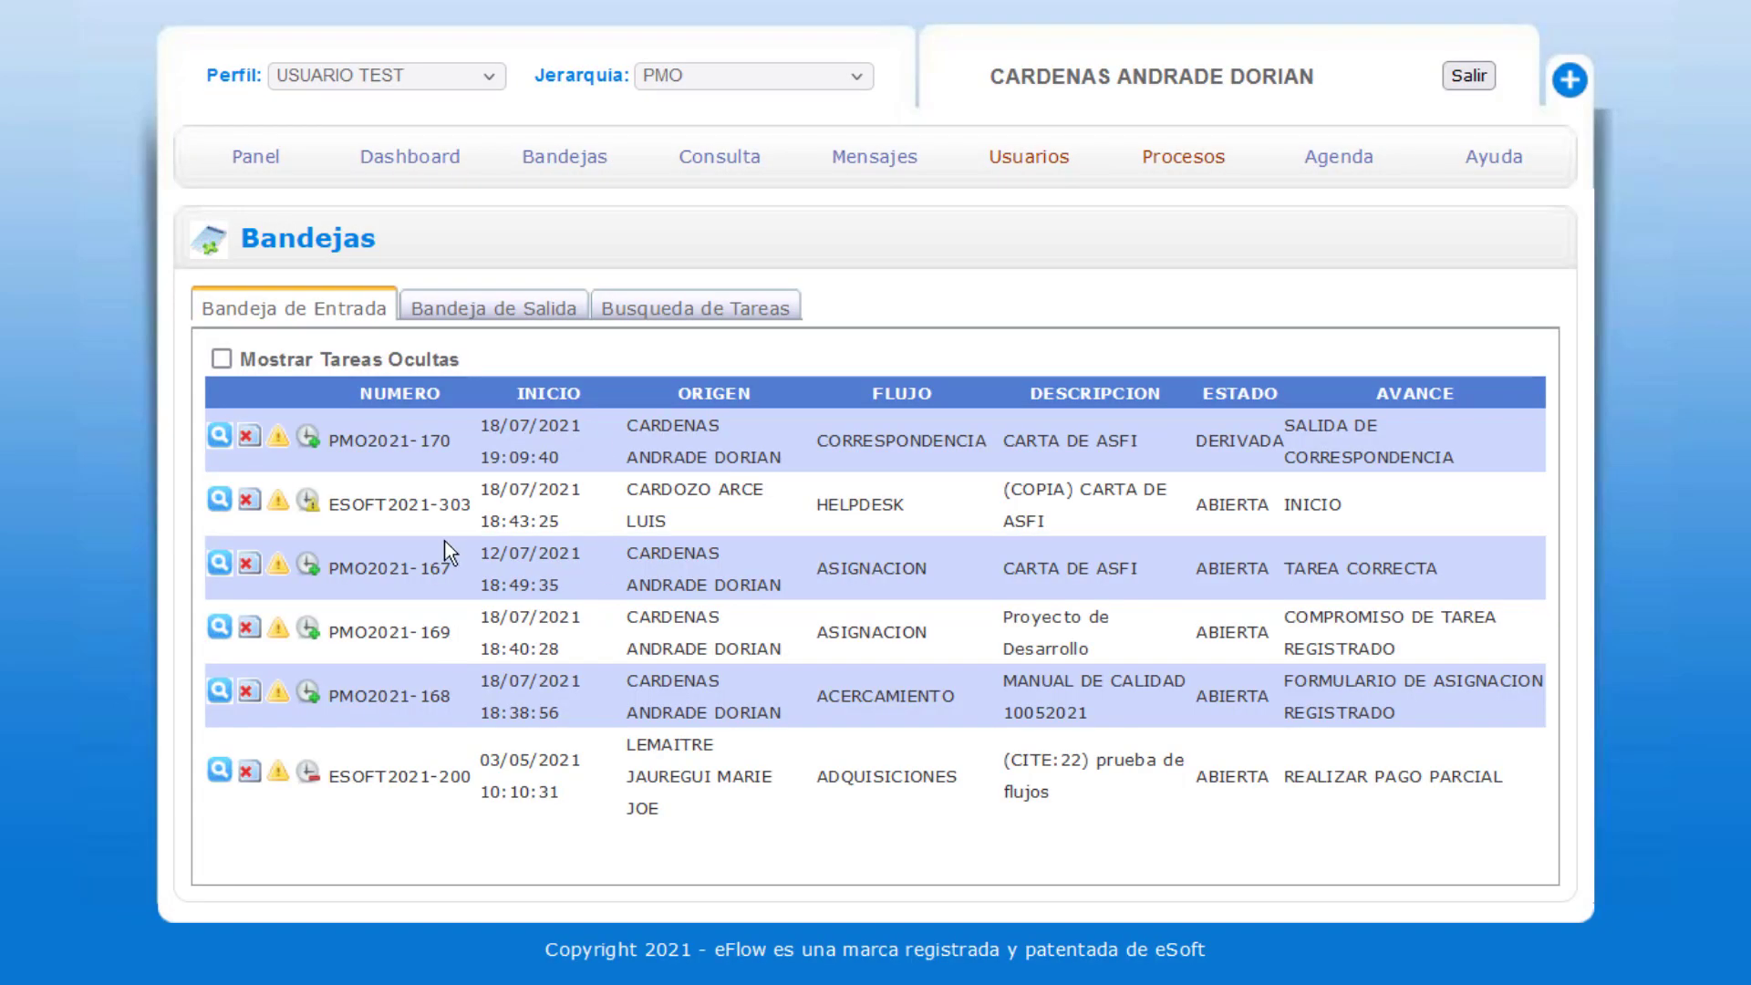
left_click(219, 565)
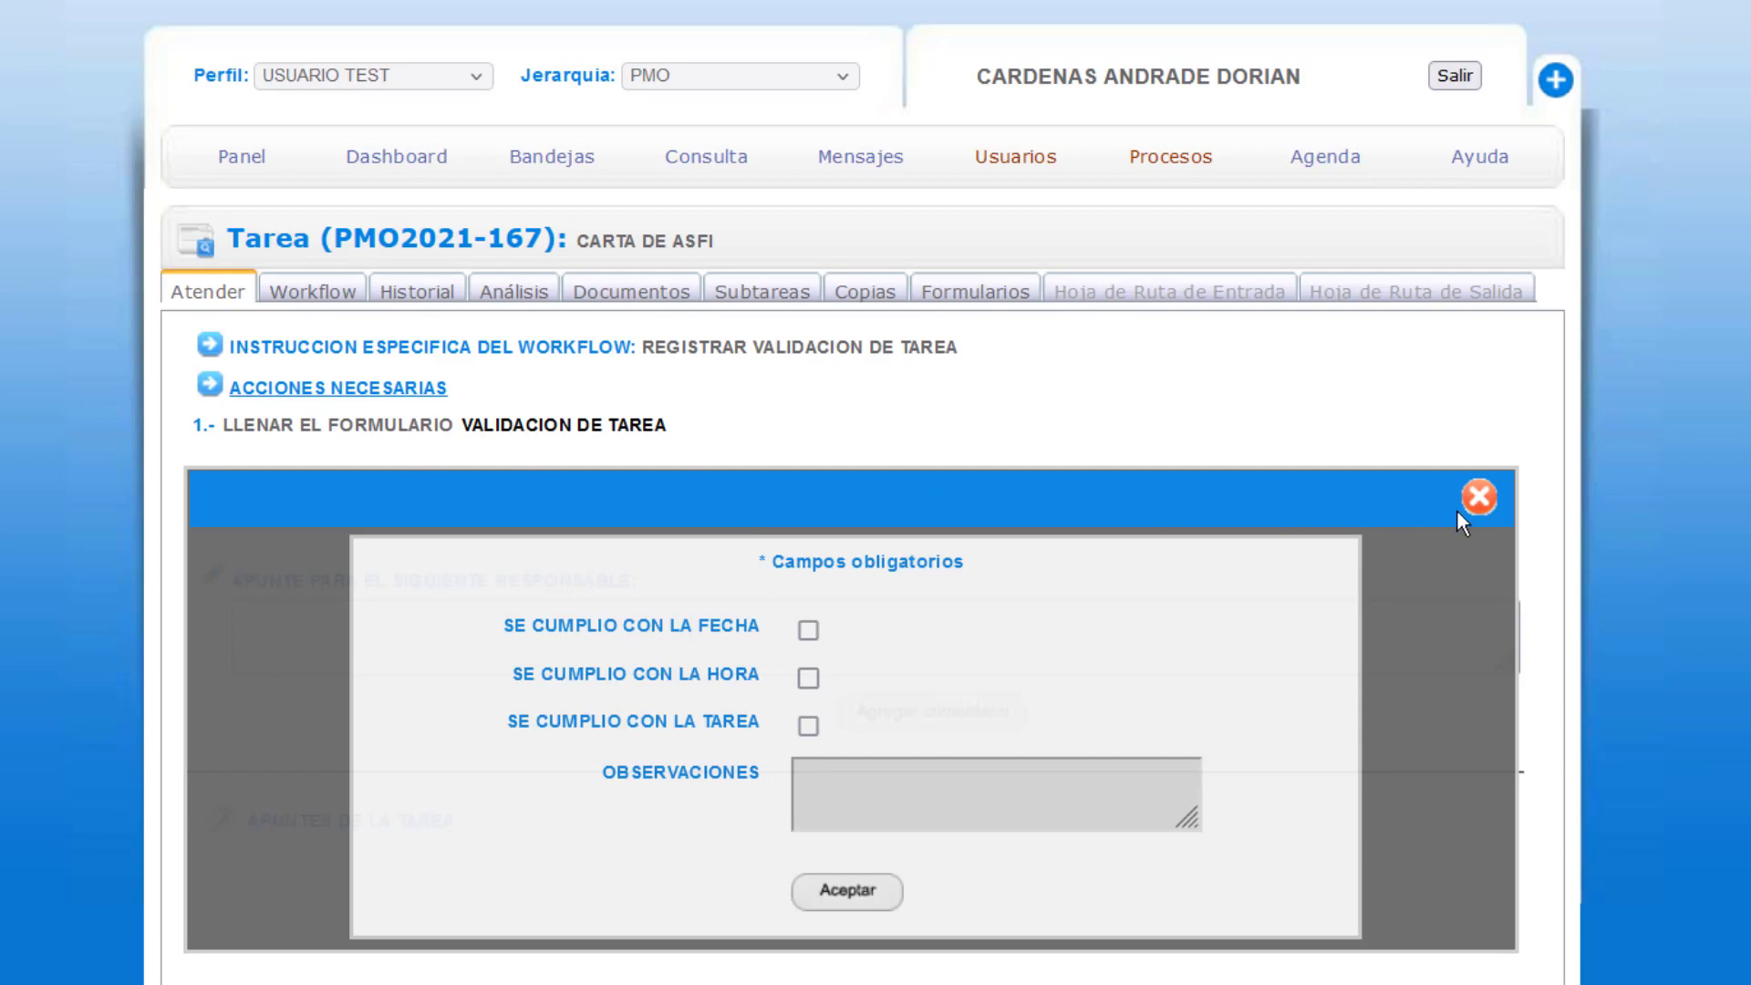
left_click(1480, 499)
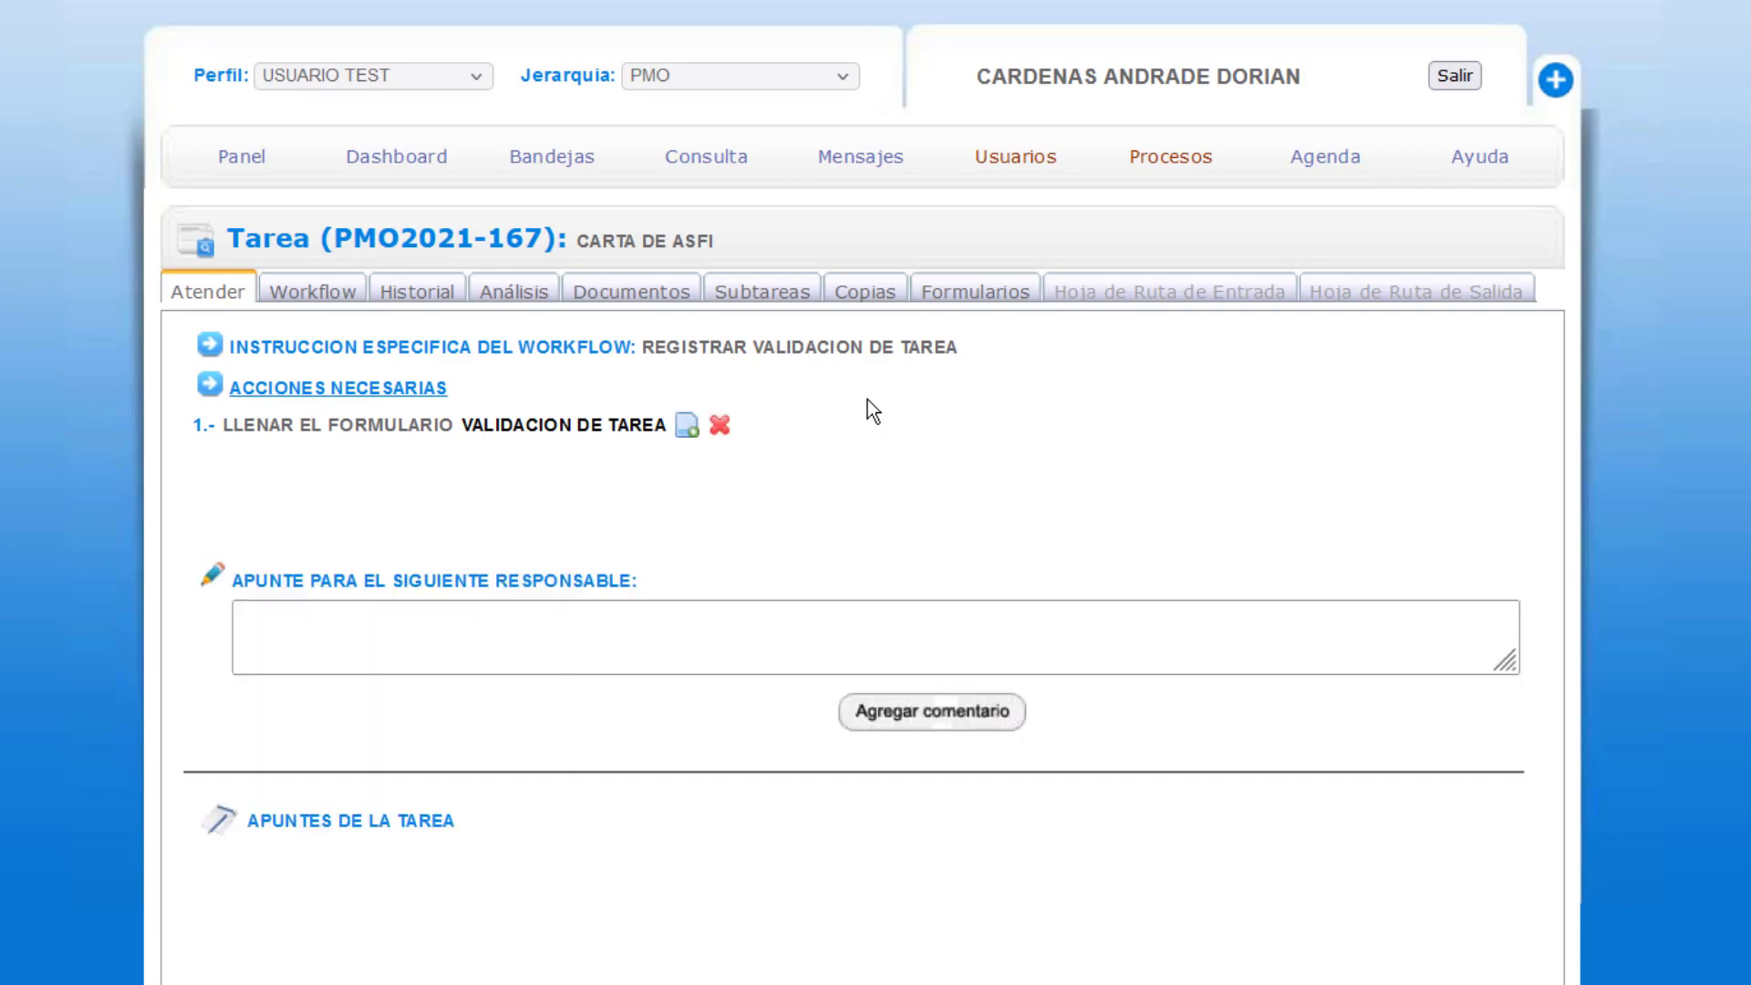
Open task PMO2021-170 from the Bandeja de Entrada and review the fields of its Hoja de Ruta de Salida form
left_click(559, 172)
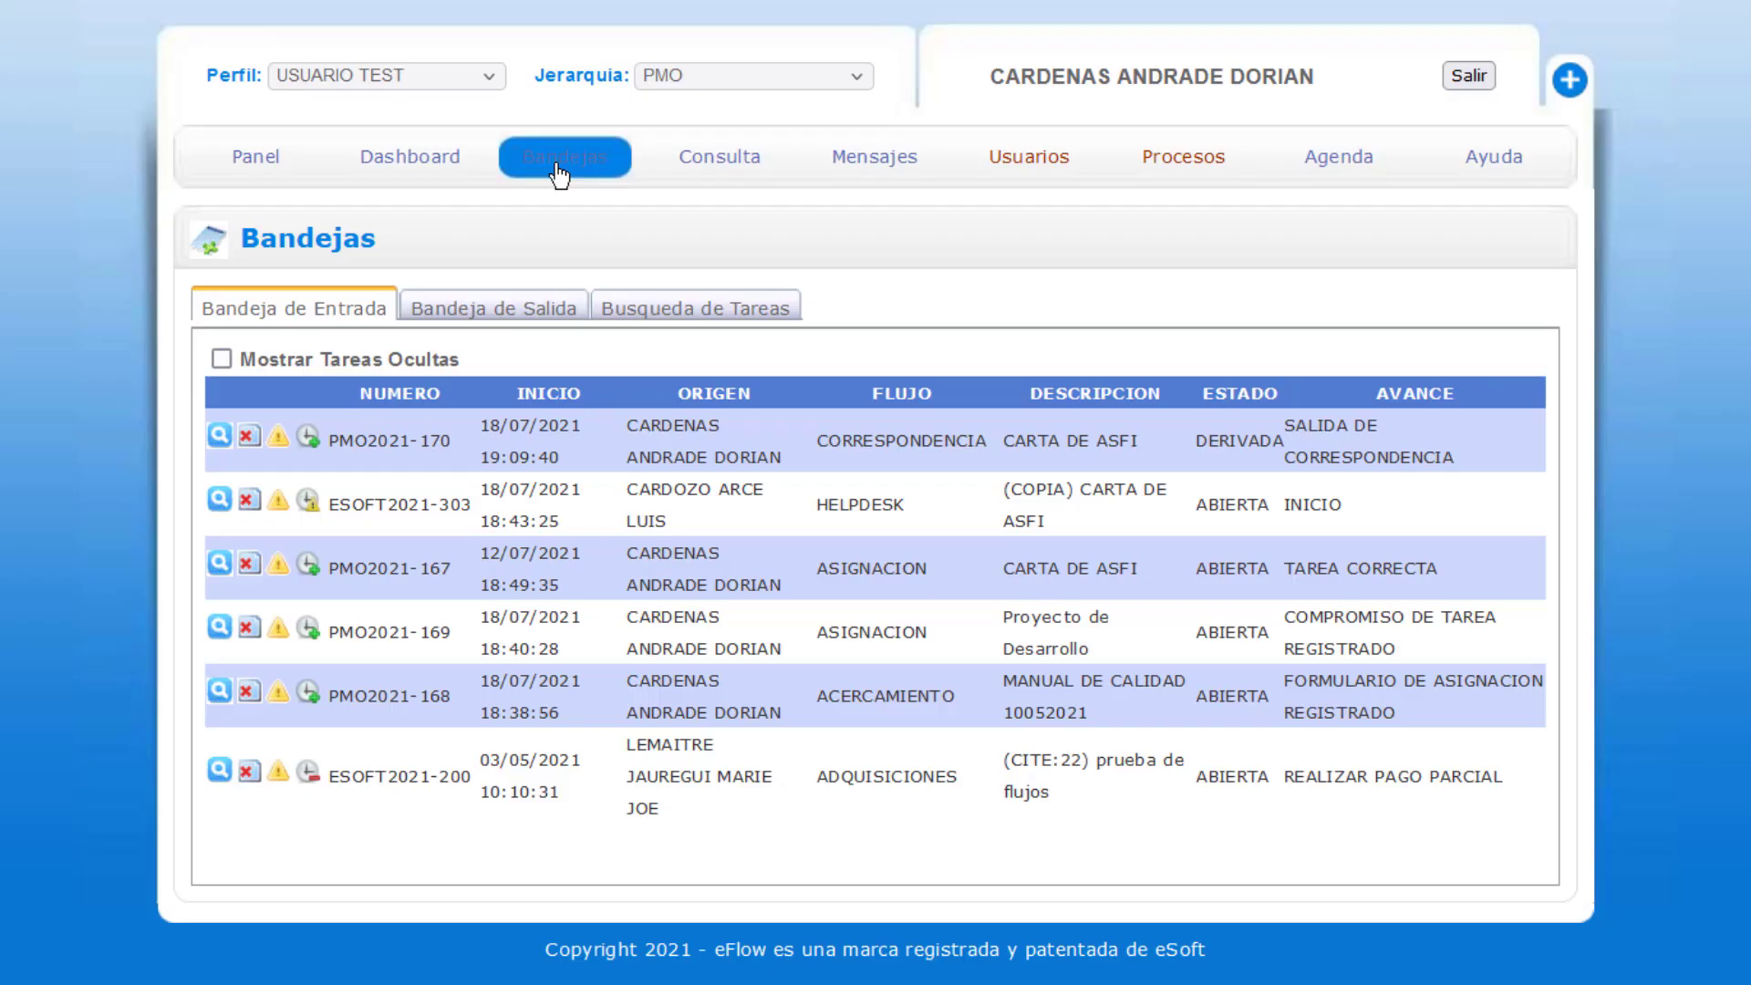
left_click(219, 436)
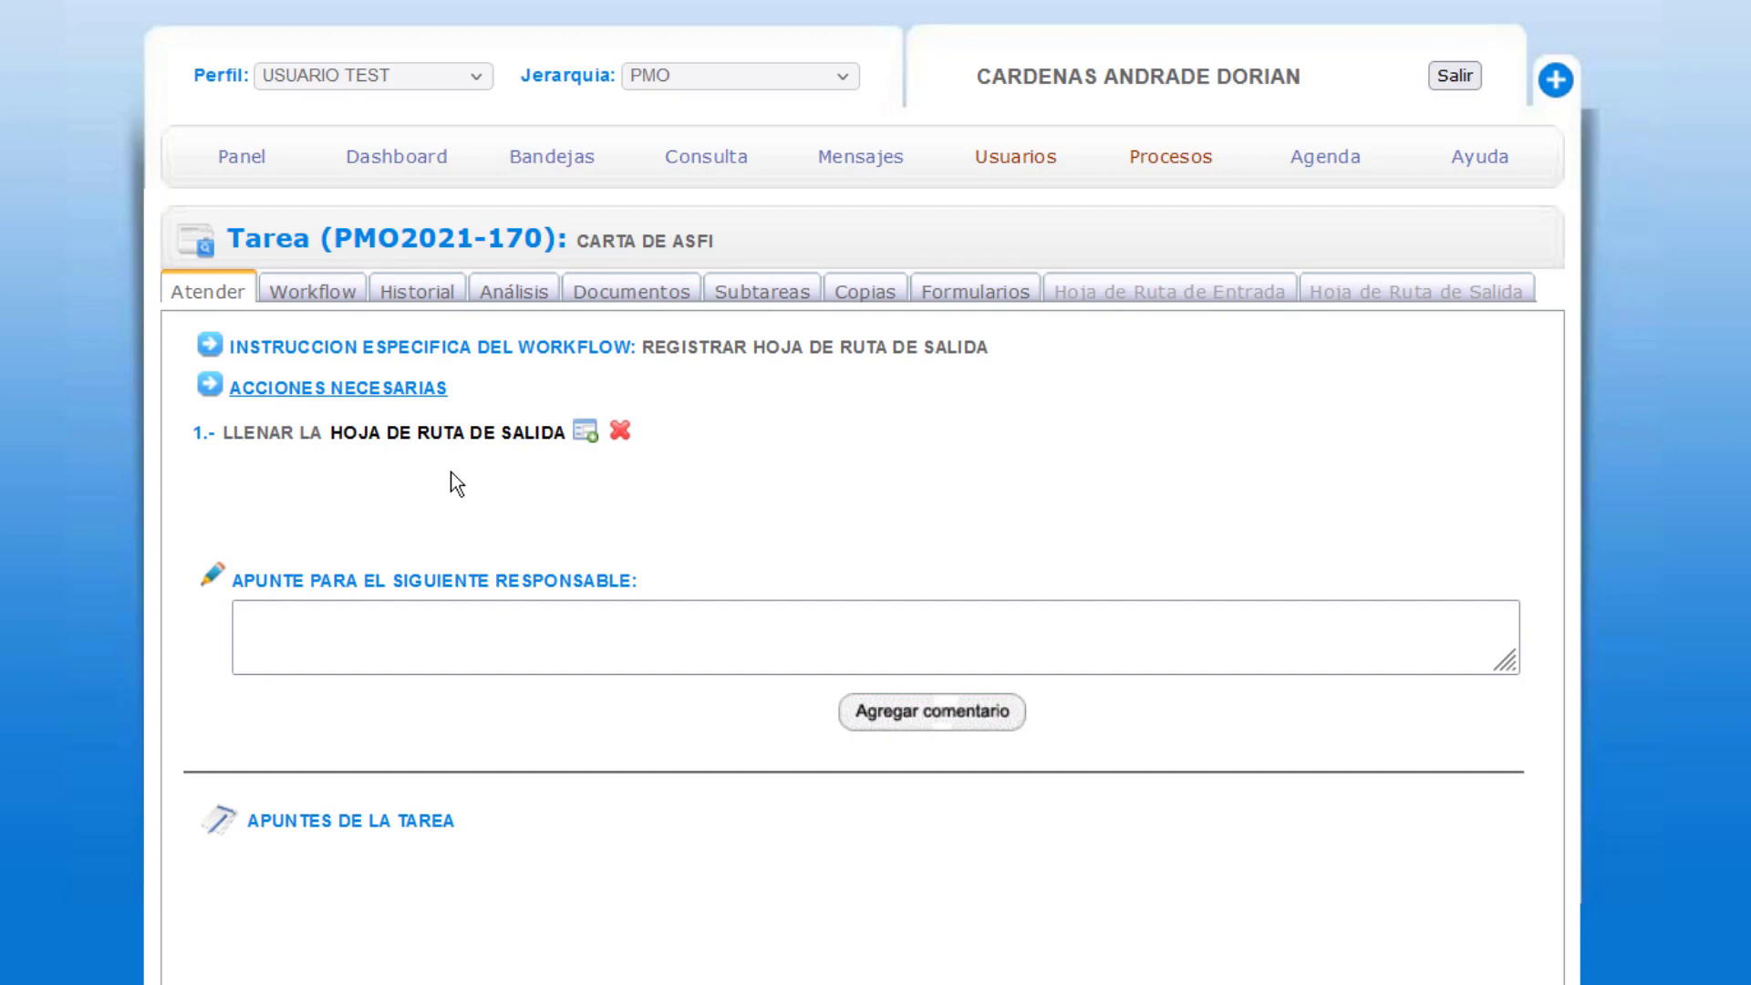
left_click(584, 433)
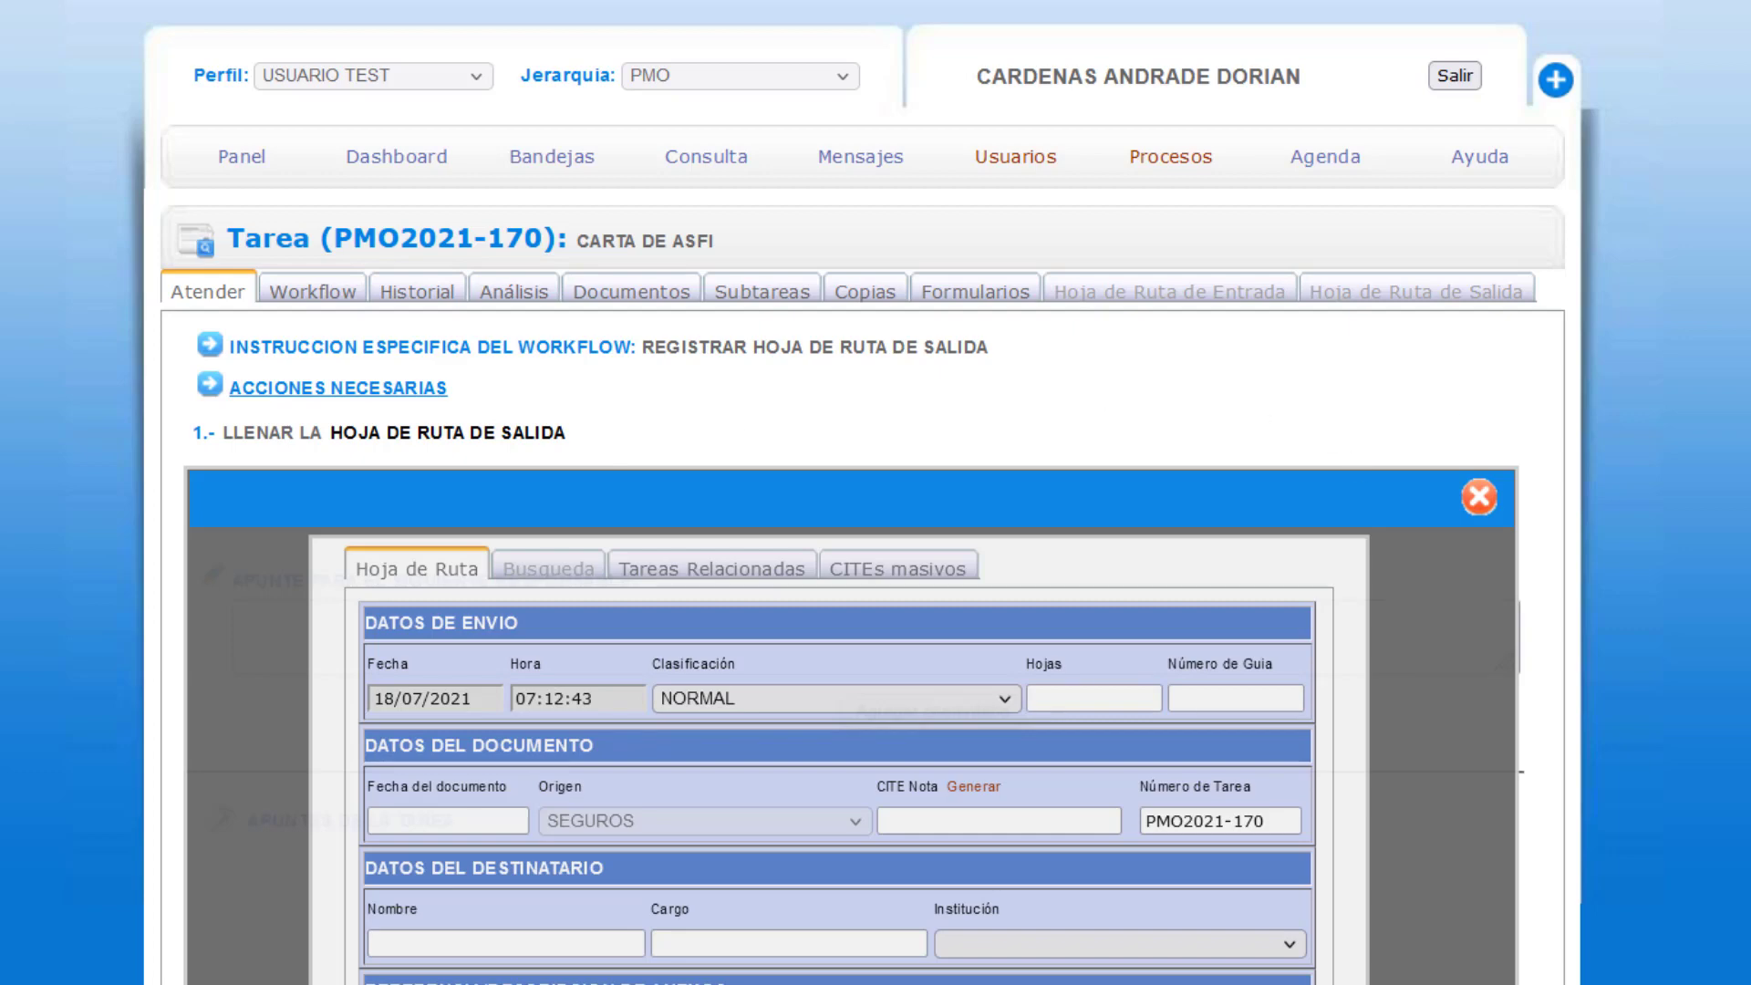
scroll(852, 547, "down", 5)
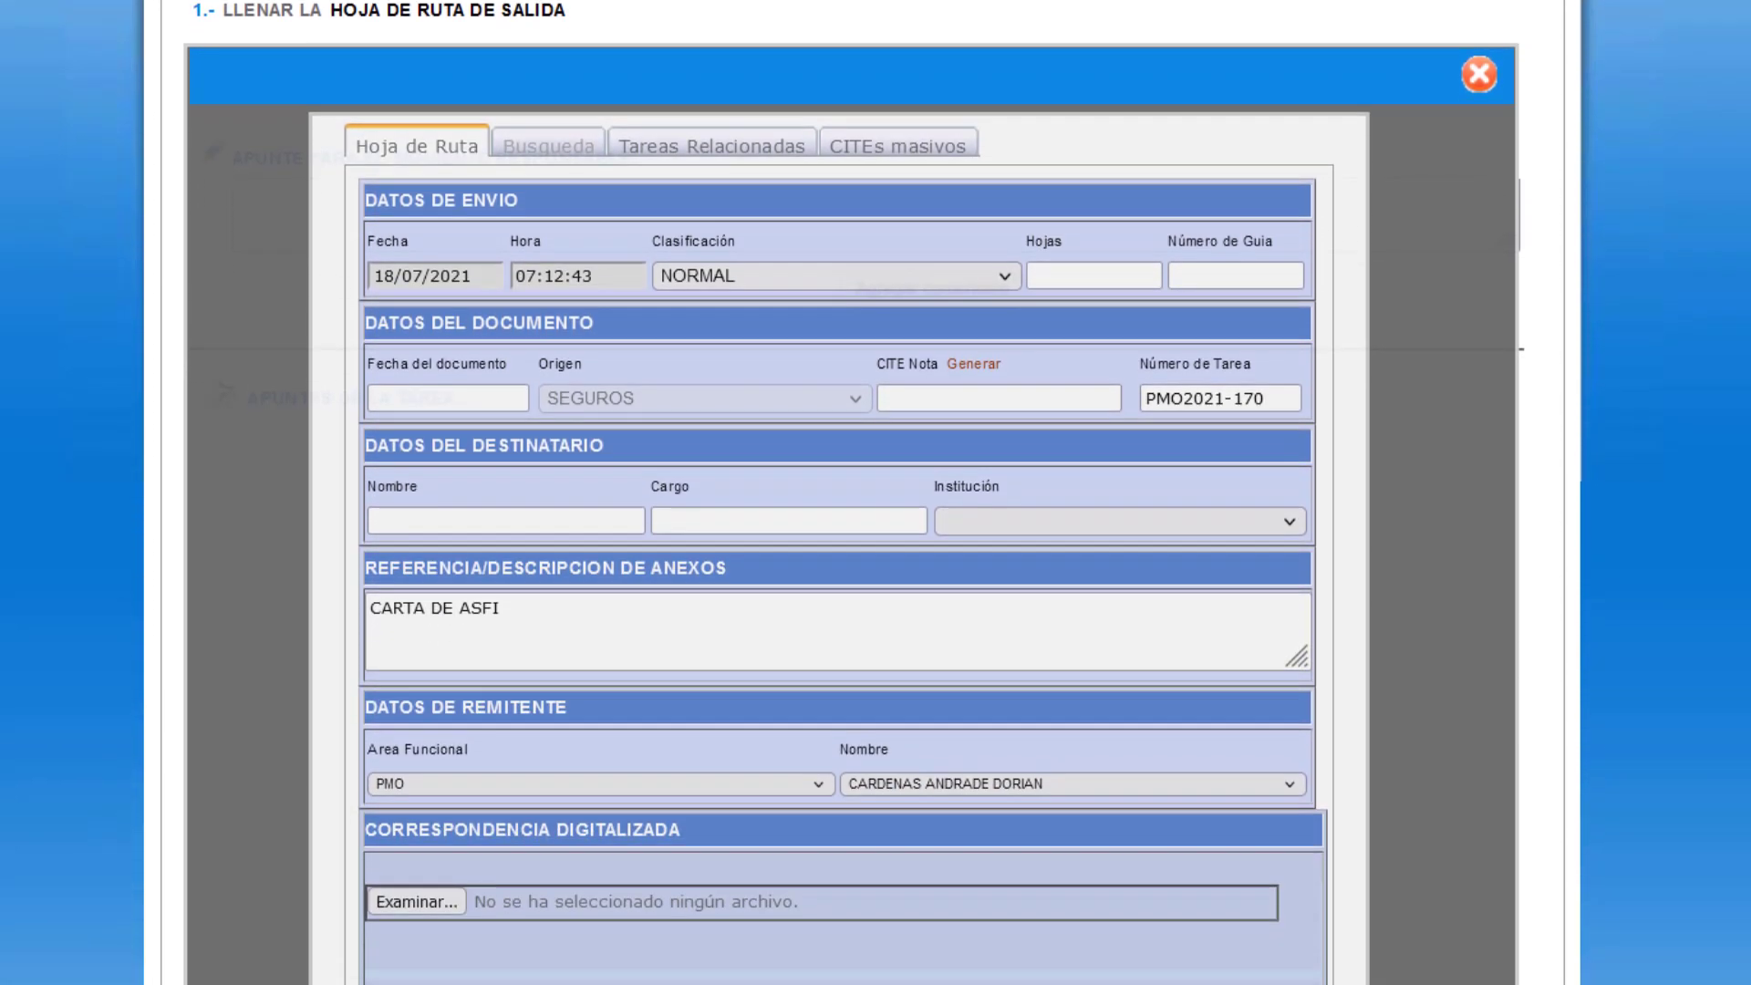
scroll(851, 547, "down", 1)
scroll(851, 548, "down", 1)
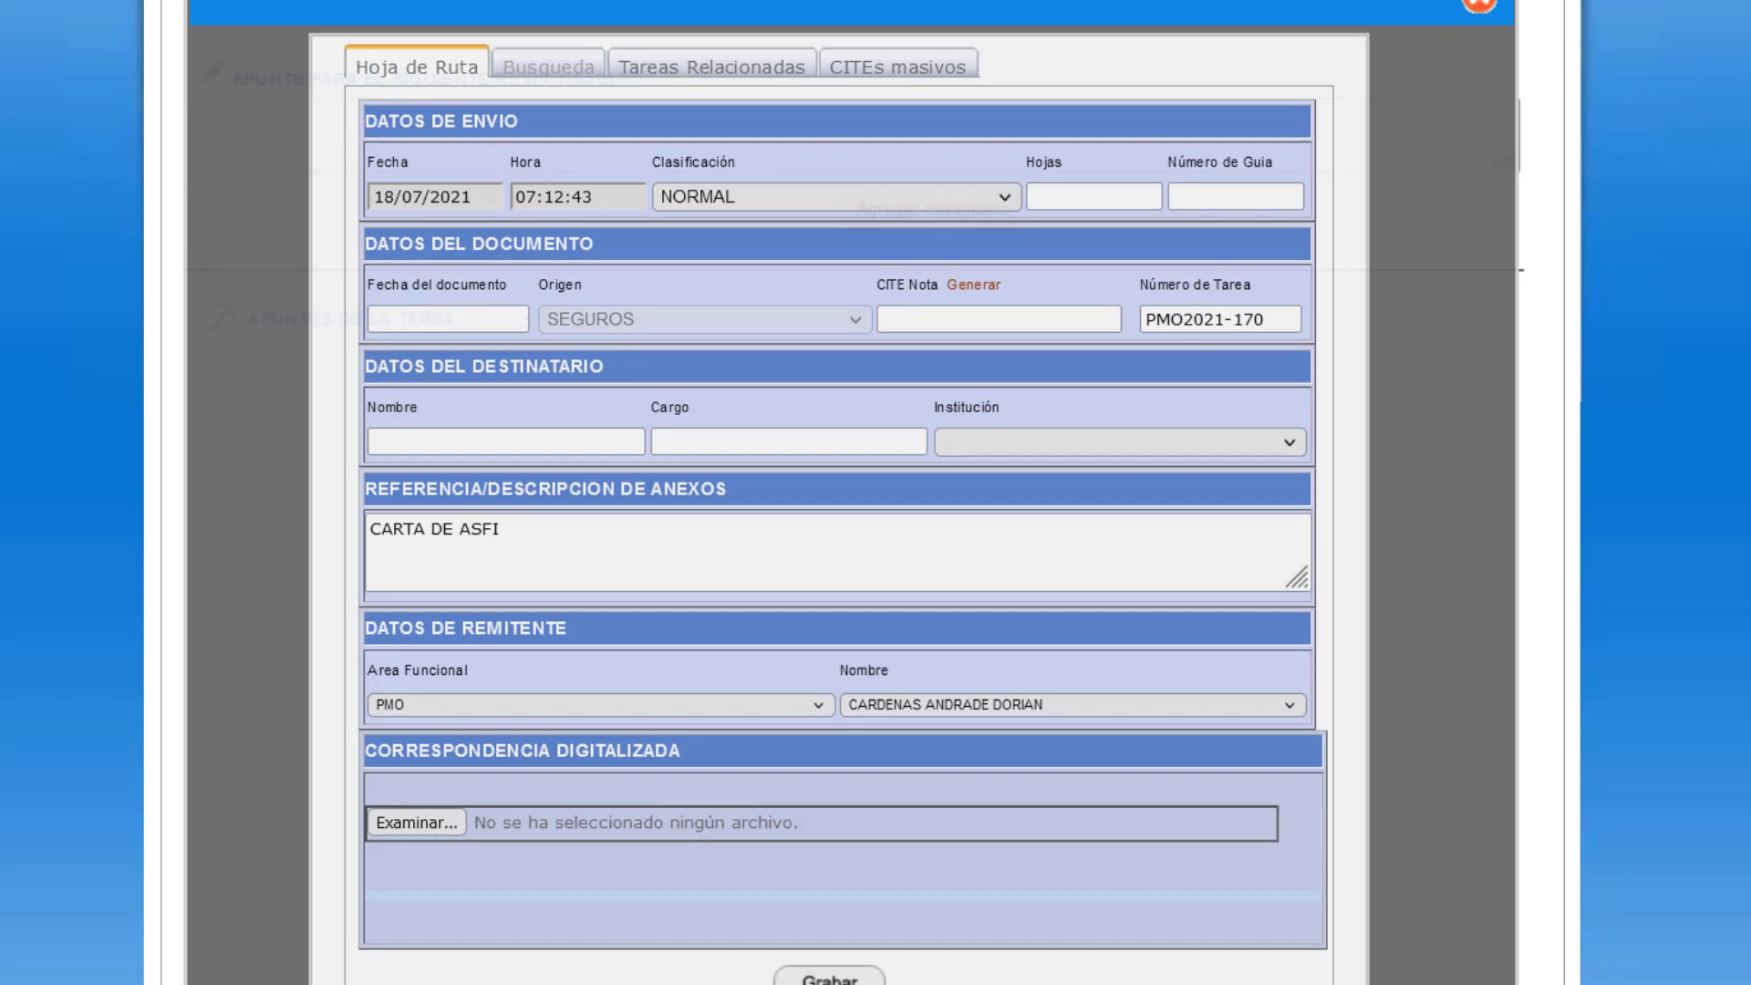
Reopen the Hoja de Ruta de Salida form of task PMO2021-170, generate its CITE Nota number and close the form without saving
scroll(851, 547, "up", 1)
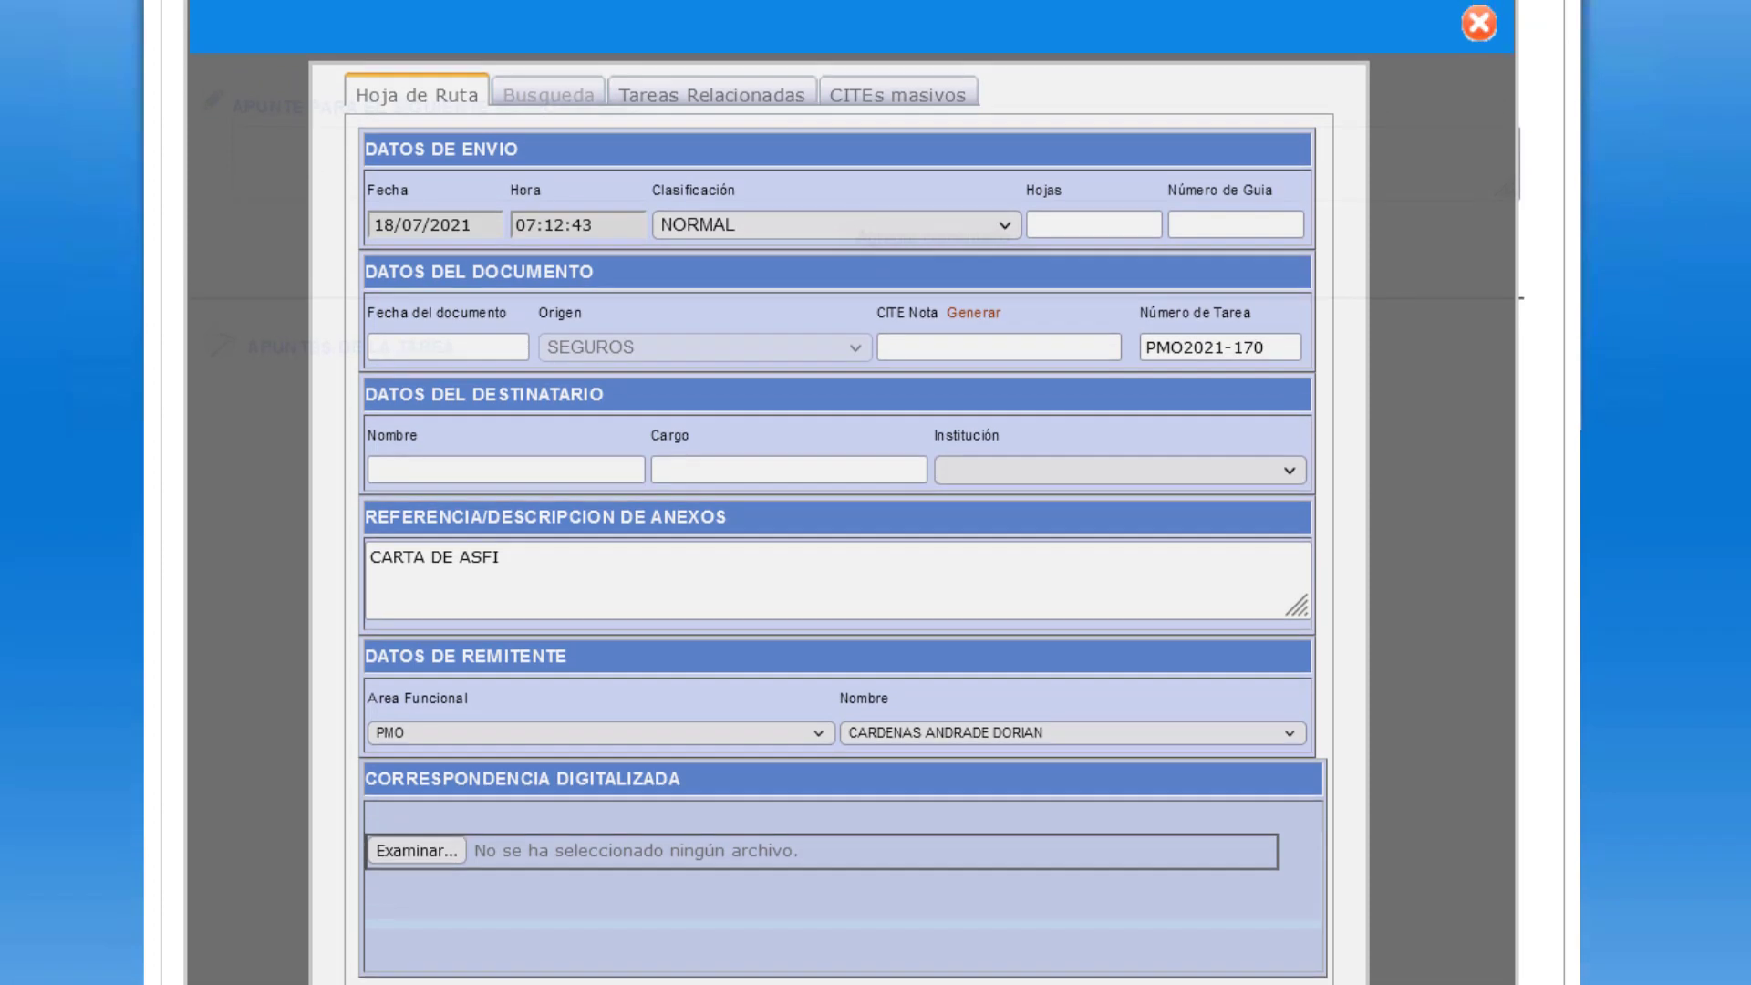
left_click(1478, 24)
scroll(1176, 454, "up", 5)
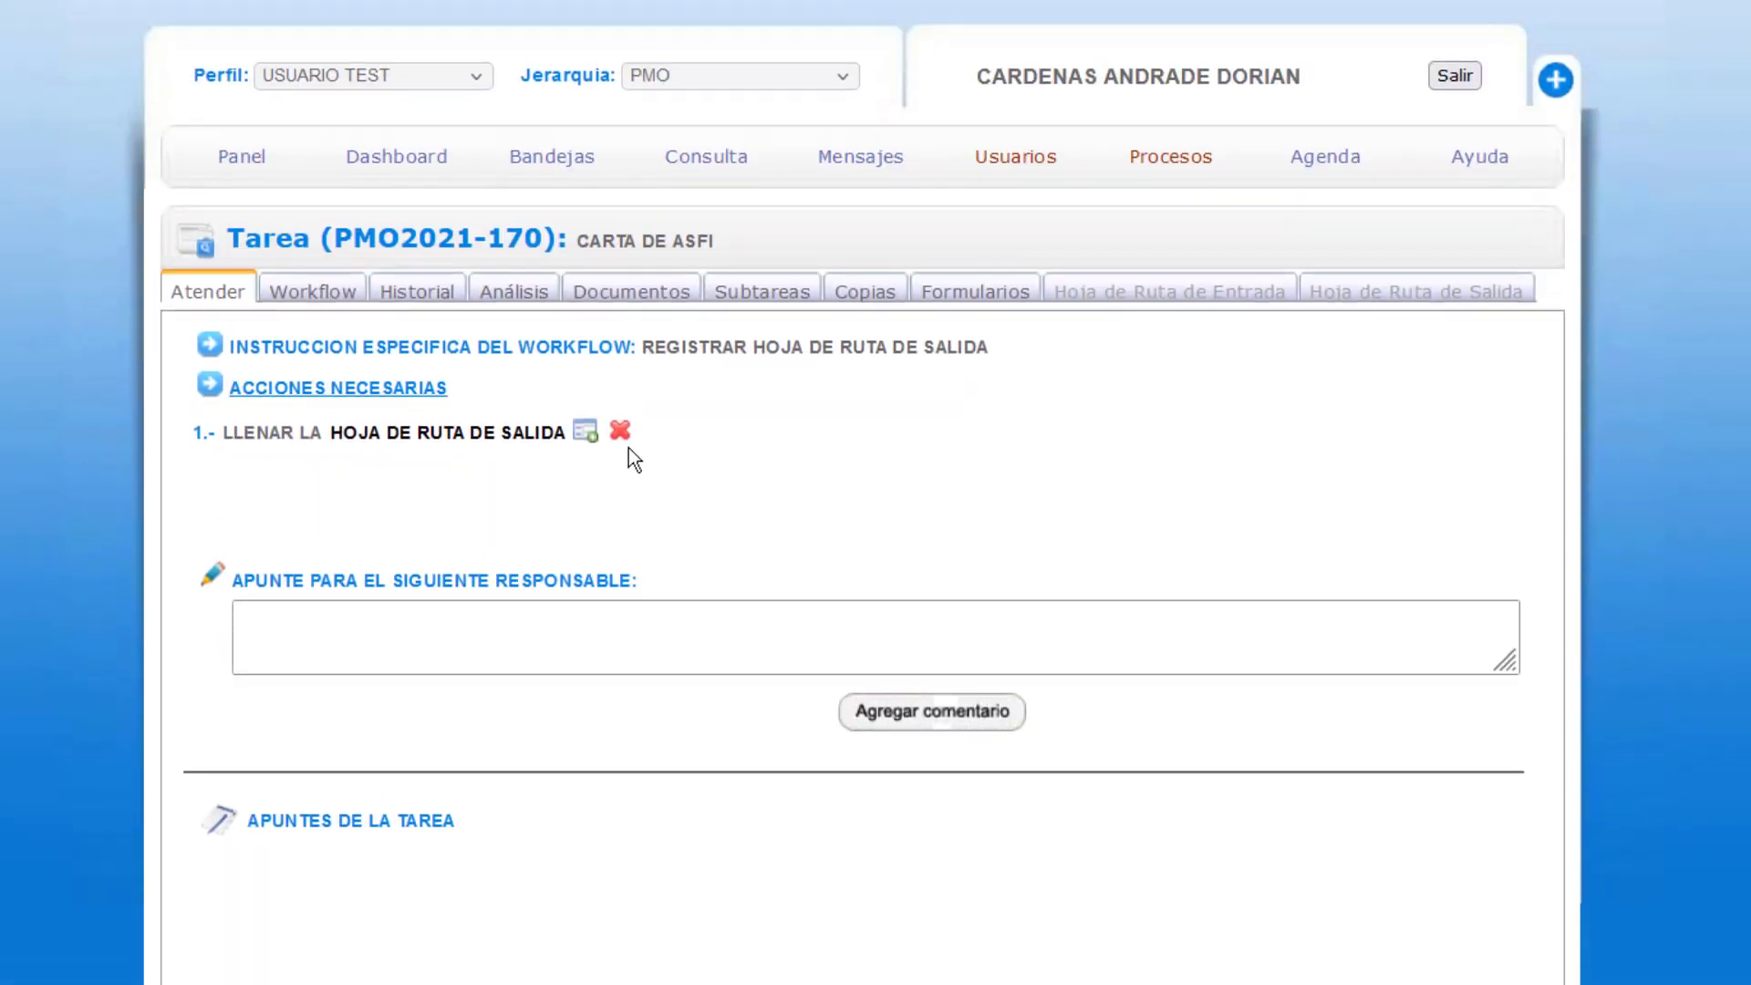
left_click(586, 431)
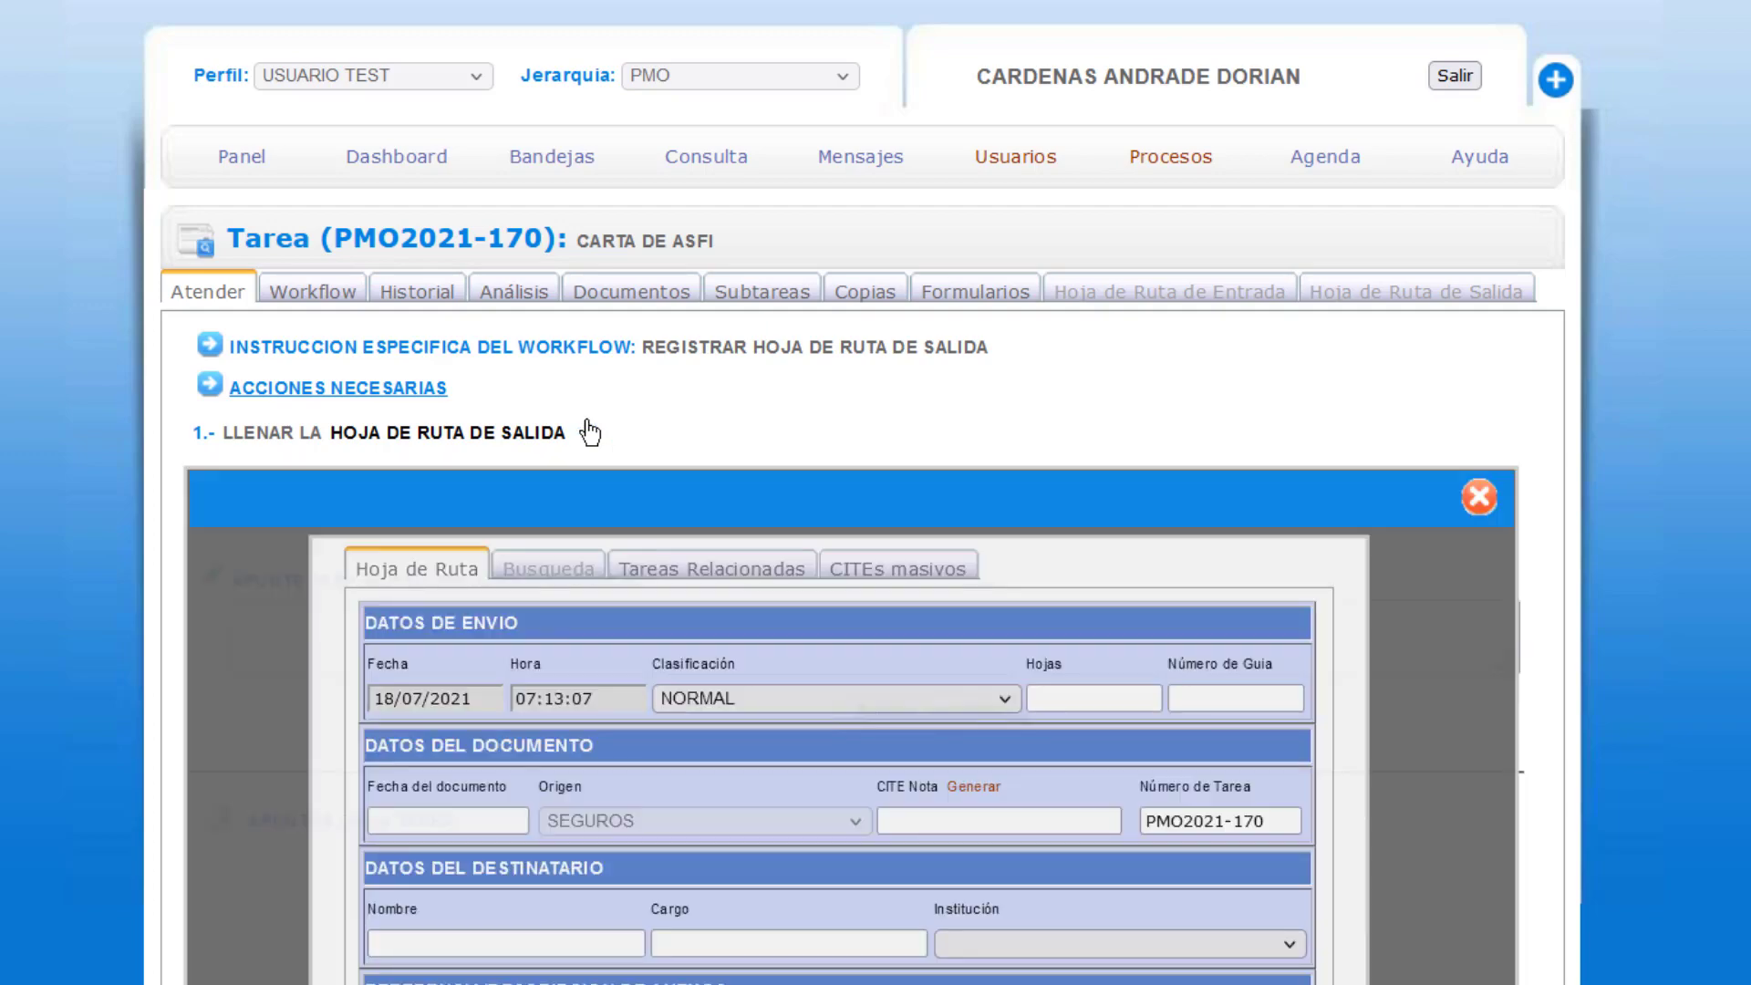
left_click(976, 788)
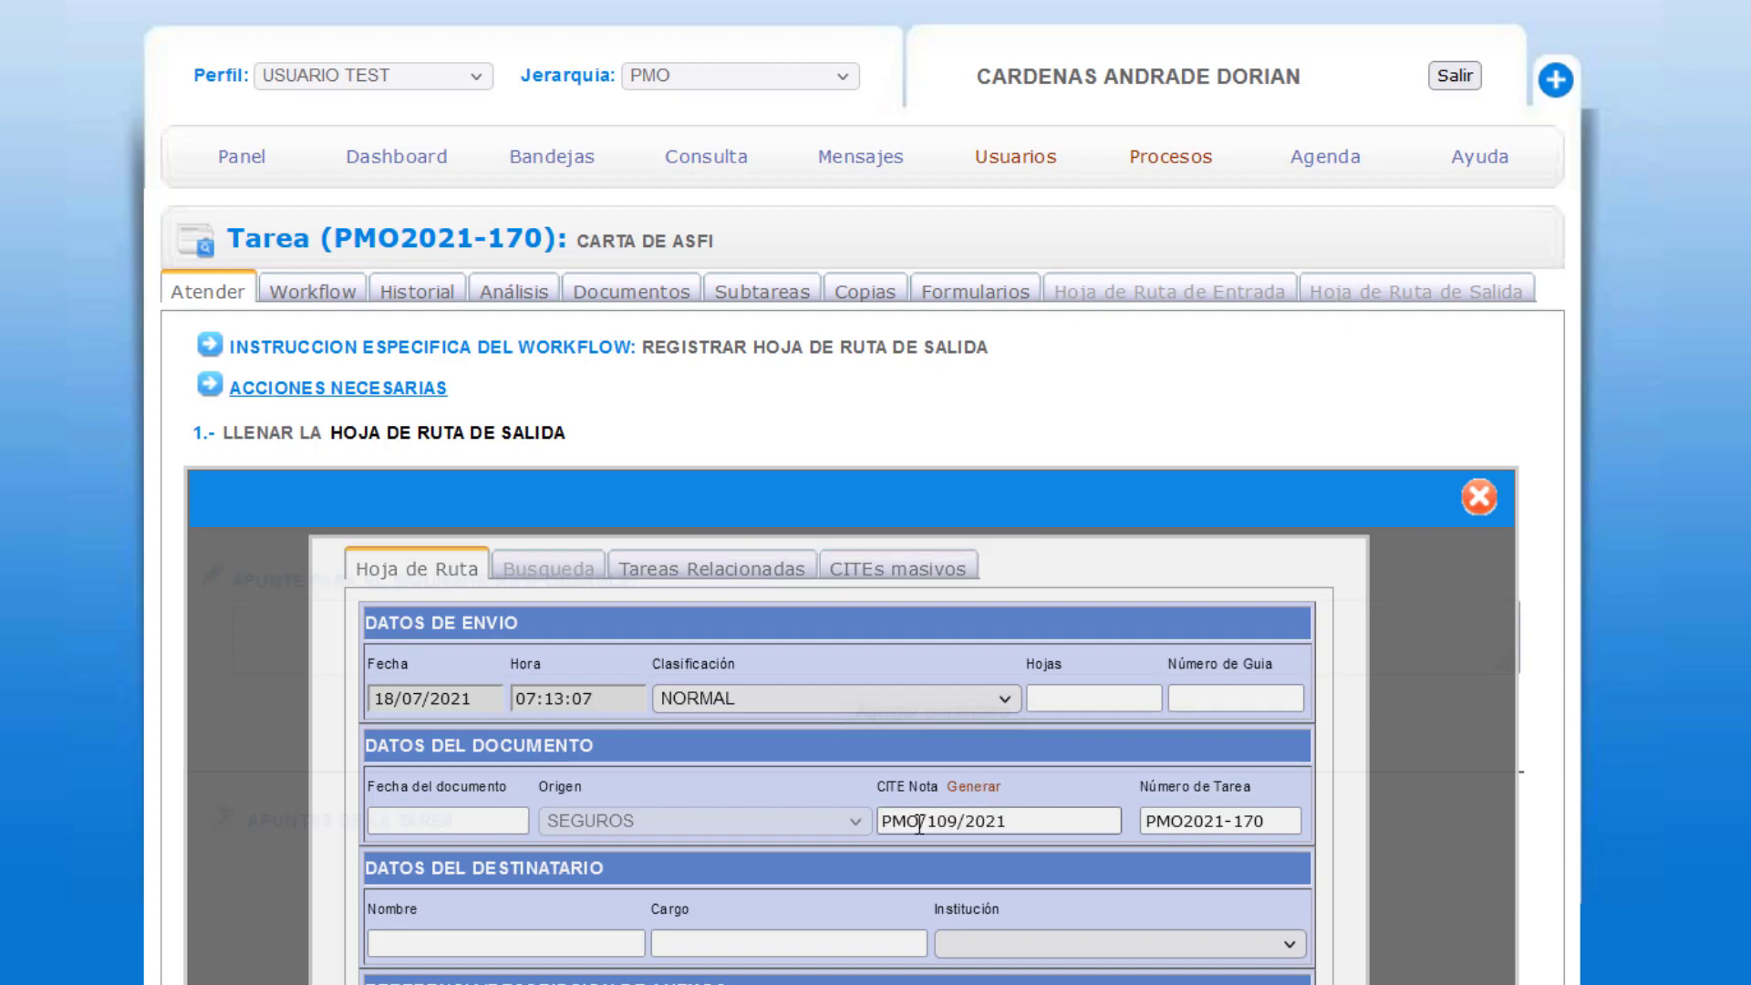
left_click(1479, 498)
Open task PMO2021-167 and submit its Validacion de Tarea form with date, hour and task marked as fulfilled and observation "Buen trabajao"
left_click(558, 162)
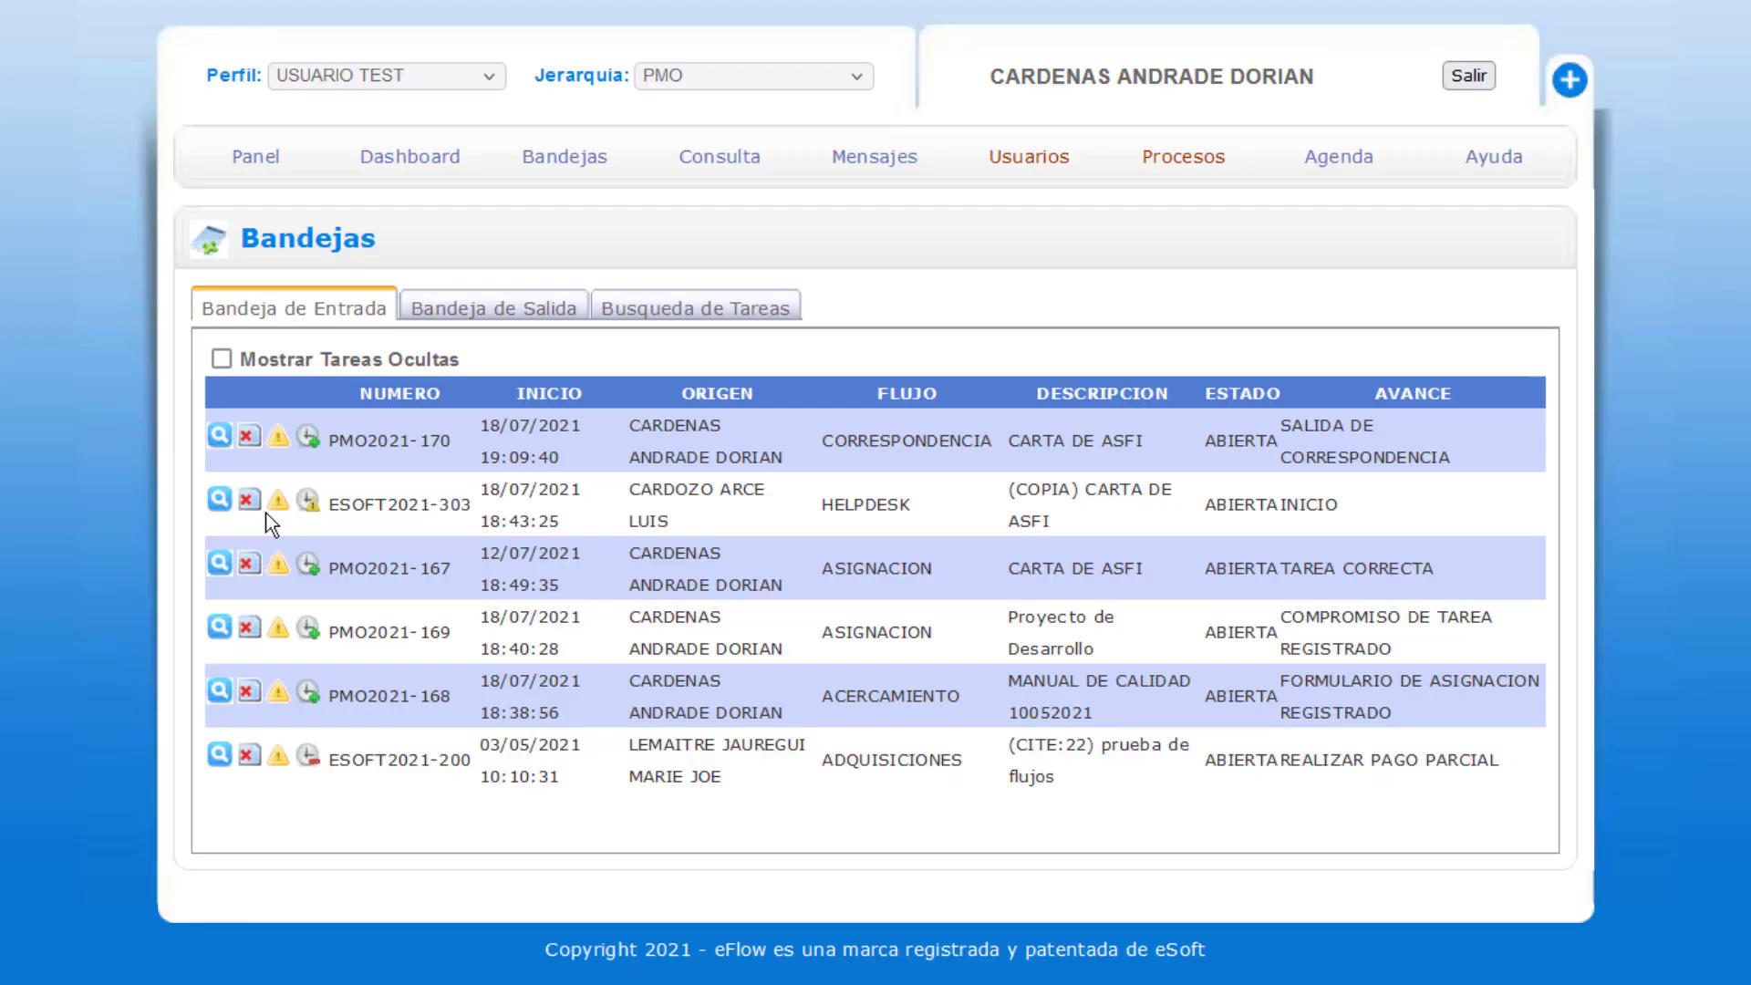
left_click(219, 564)
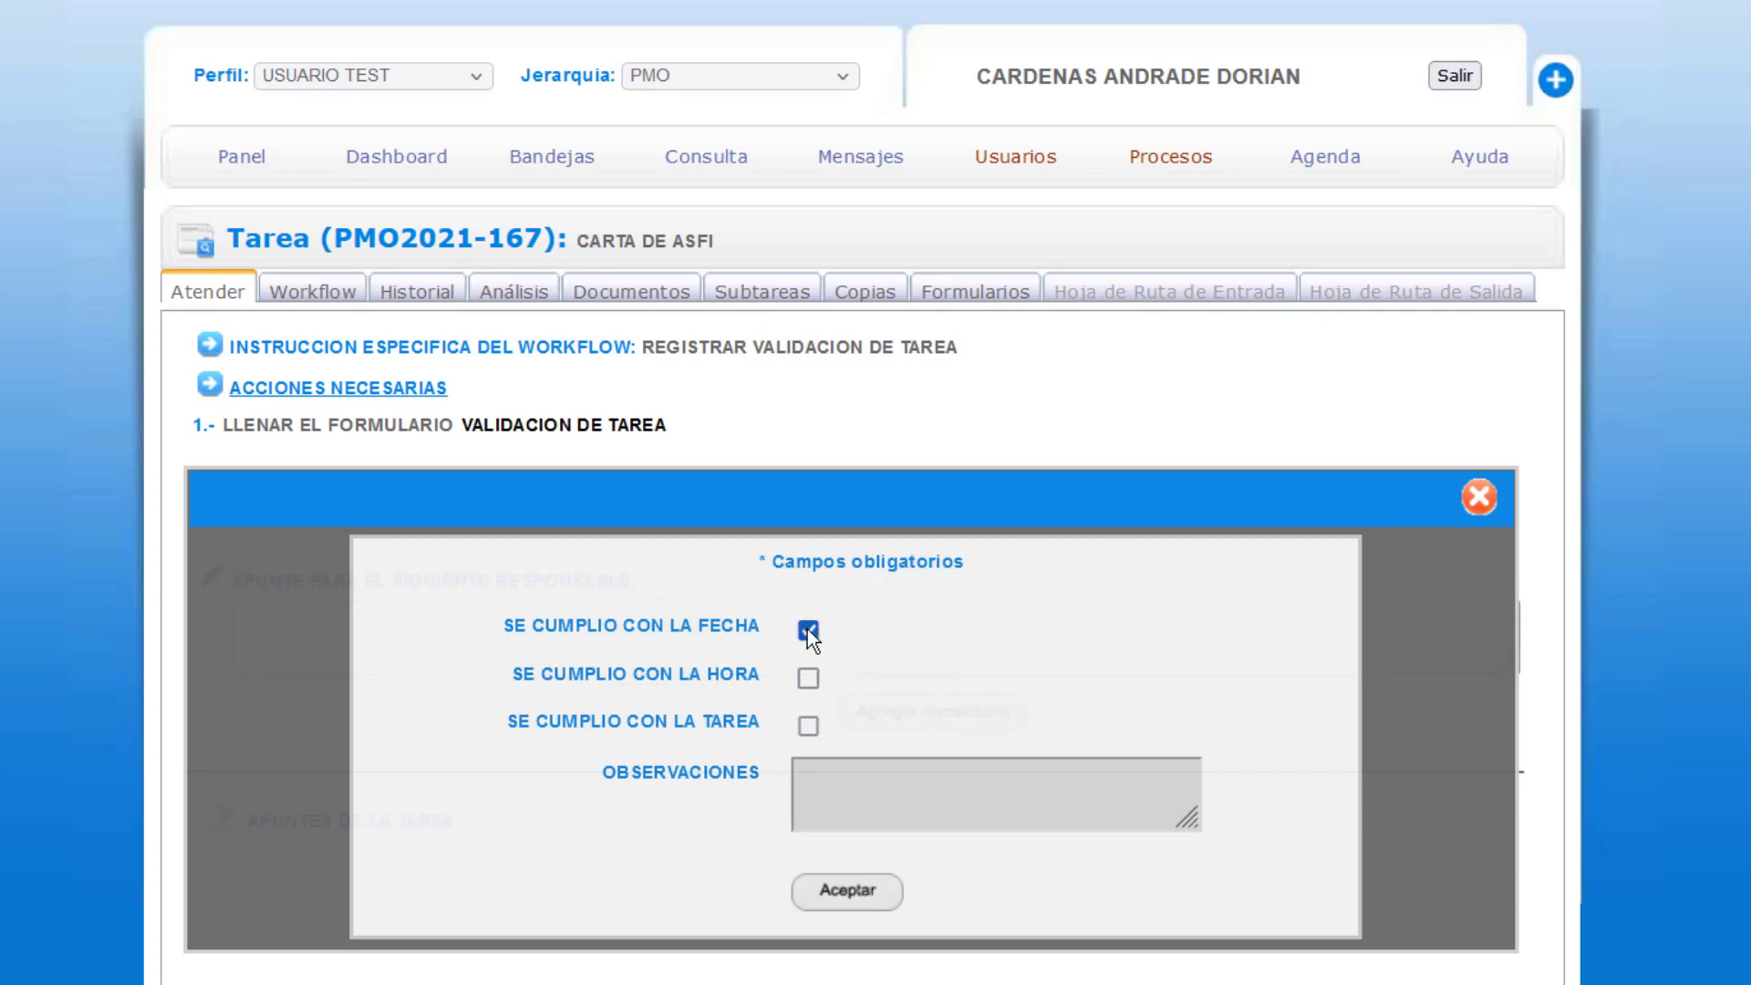
left_click(809, 726)
left_click(860, 795)
type("Buen trabajao")
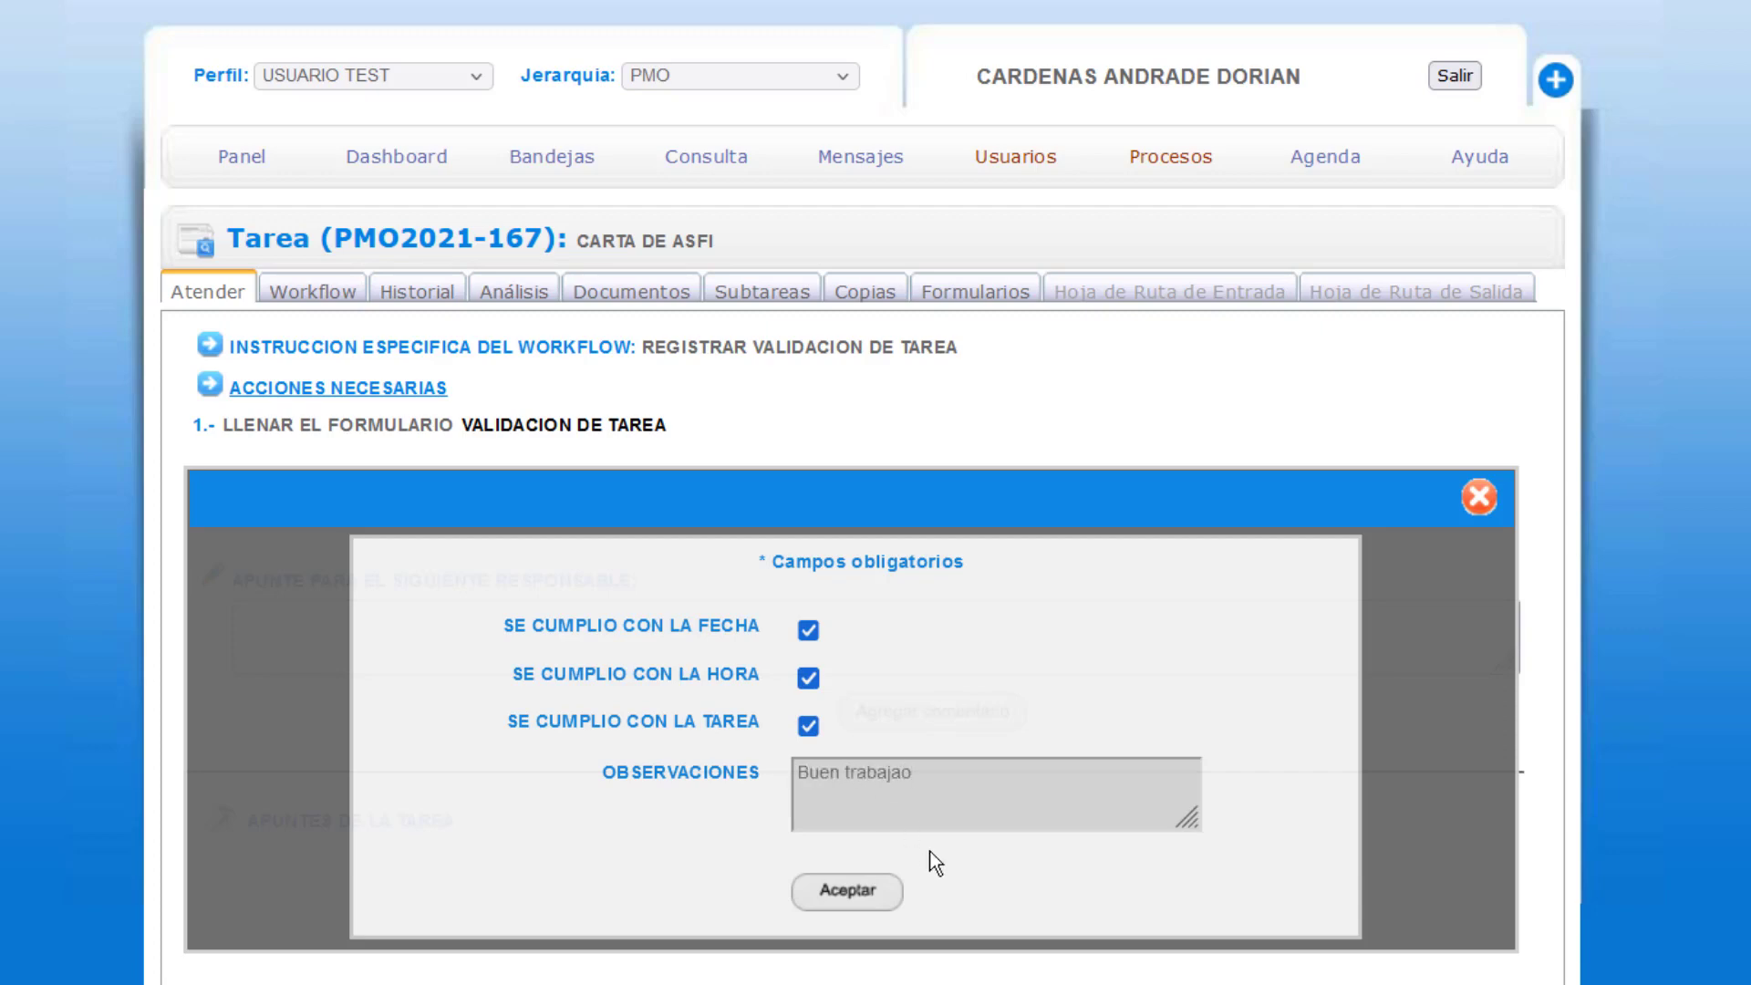
left_click(848, 894)
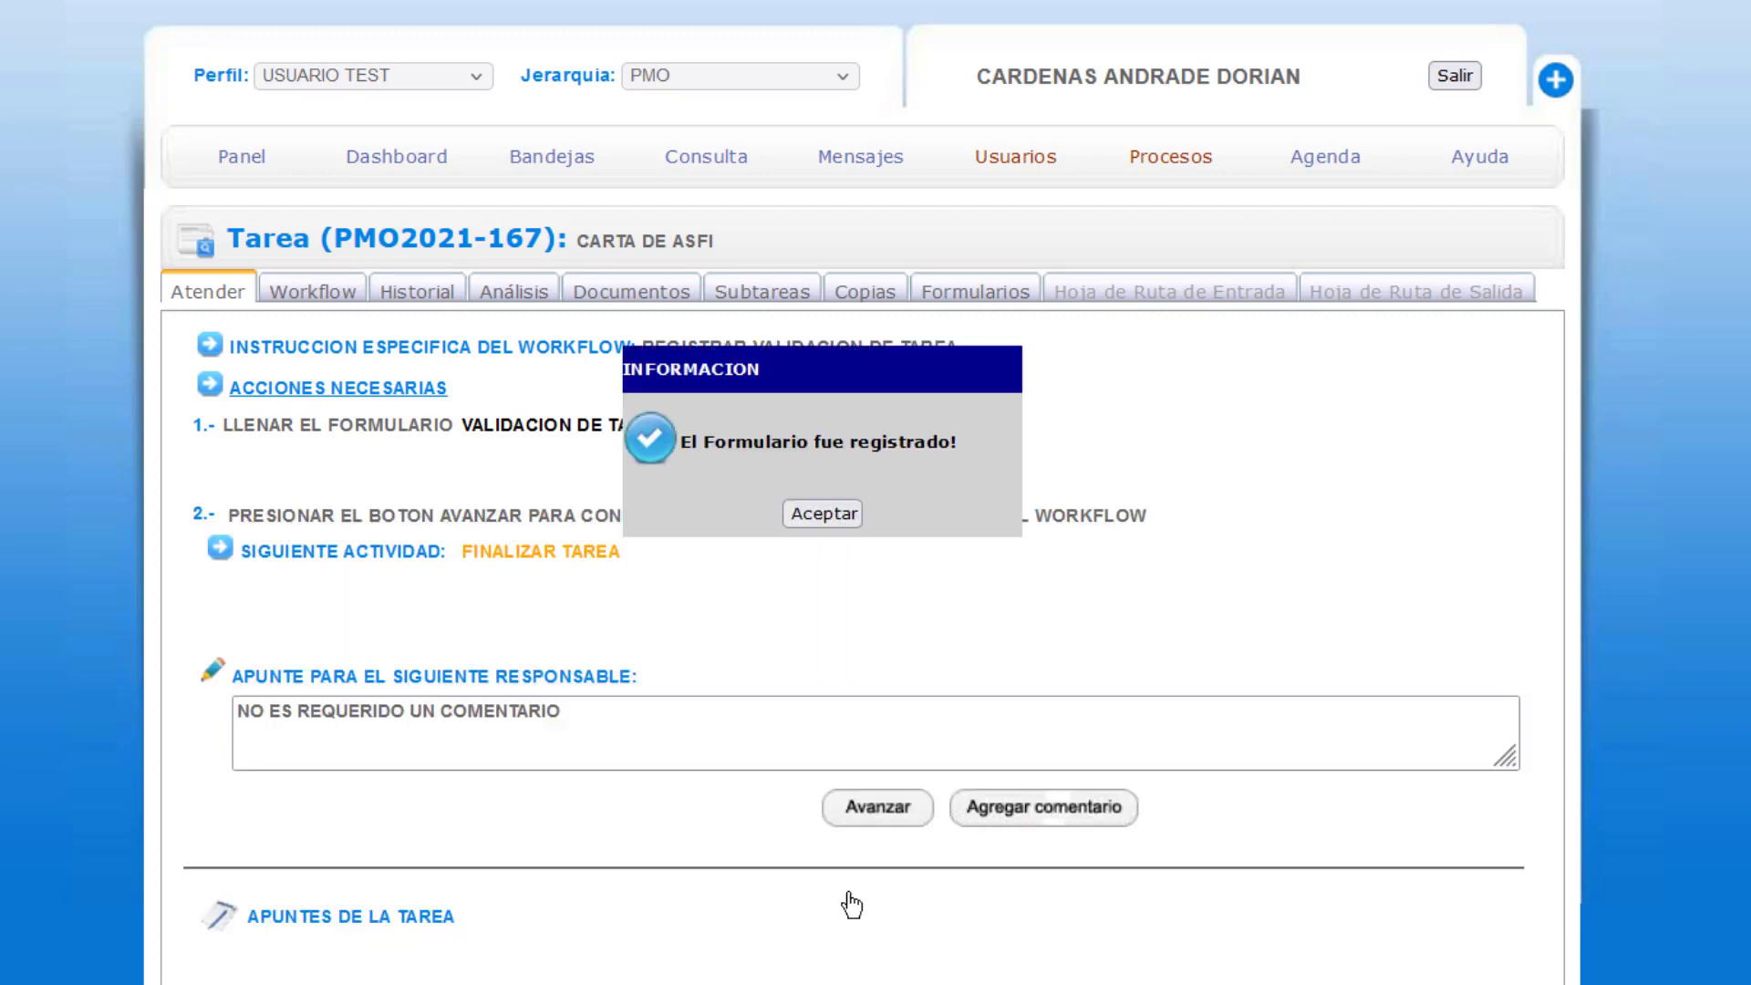
left_click(829, 514)
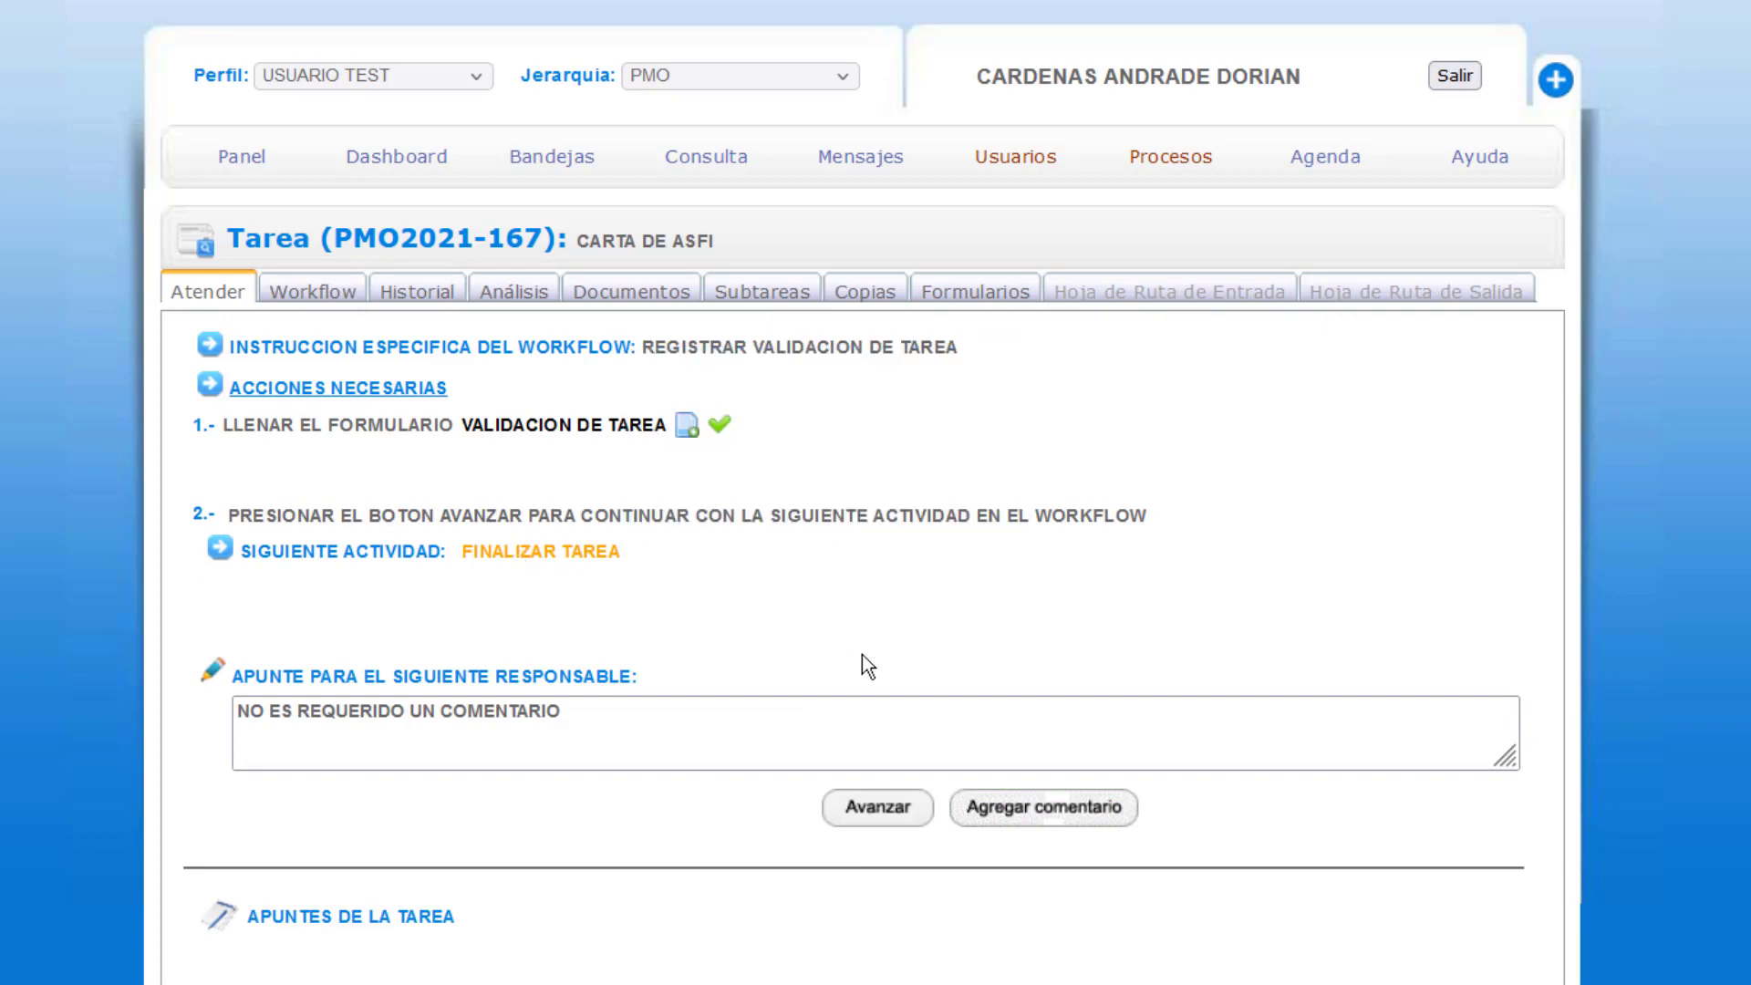
Advance task PMO2021-167 to its final activity and conclude the task
left_click(879, 812)
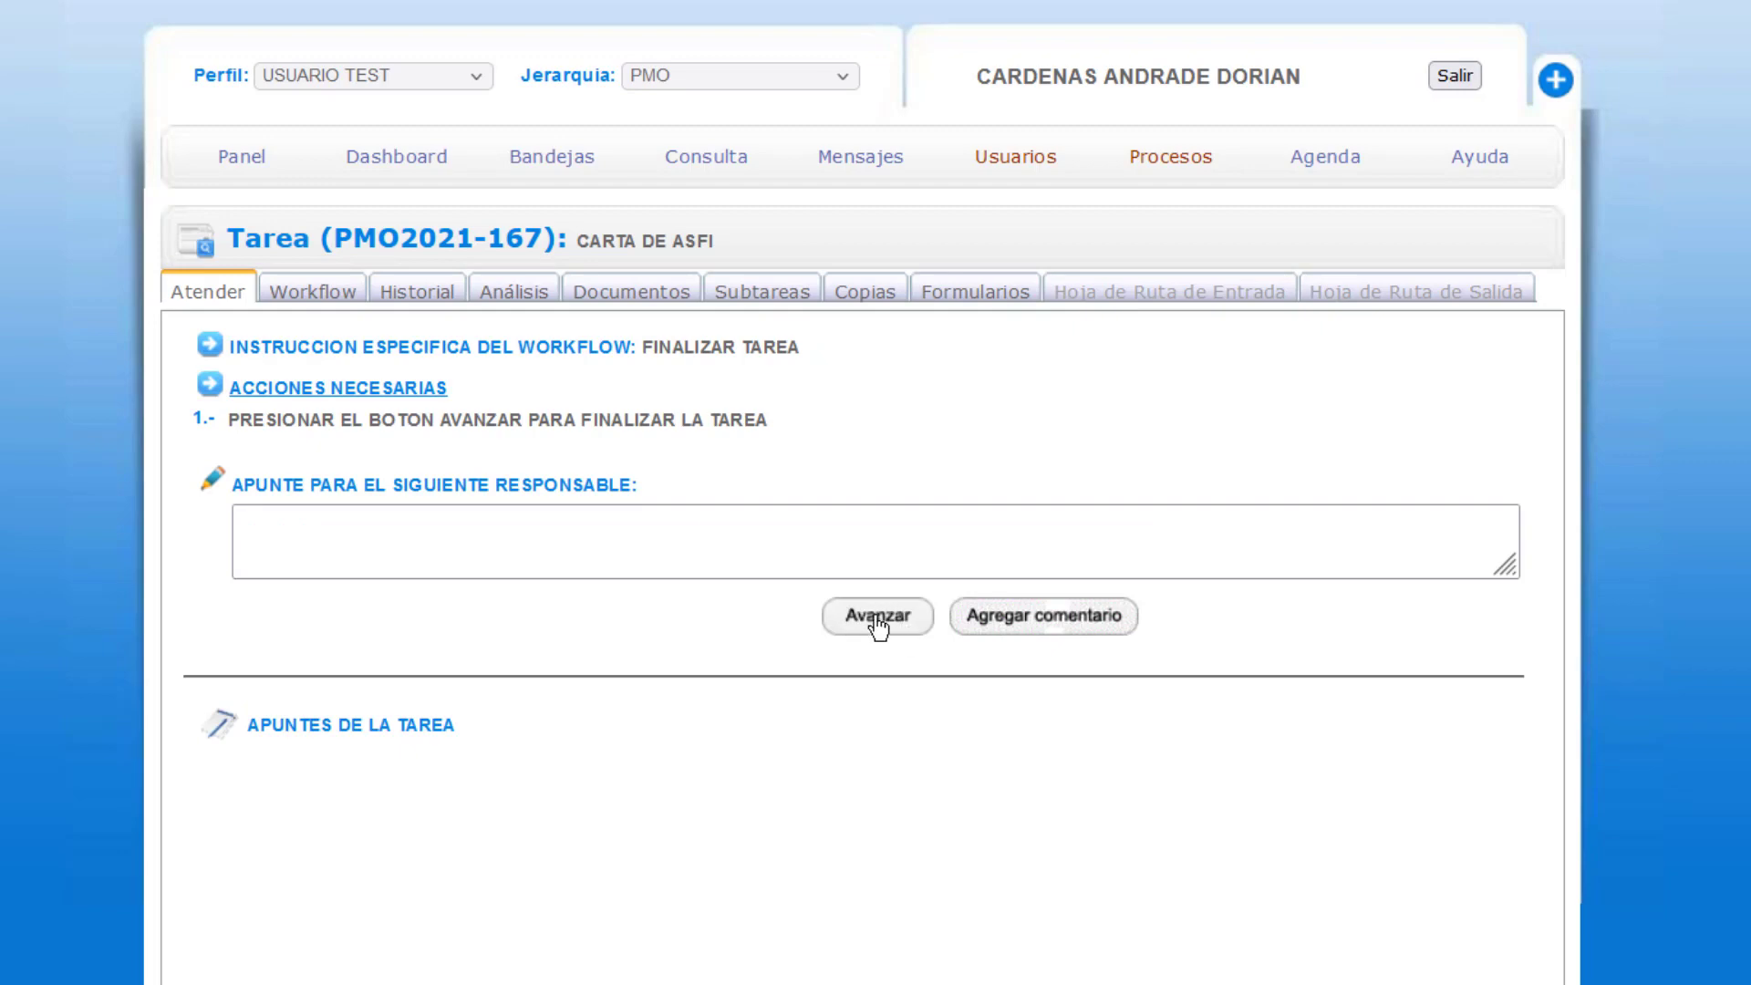
left_click(876, 620)
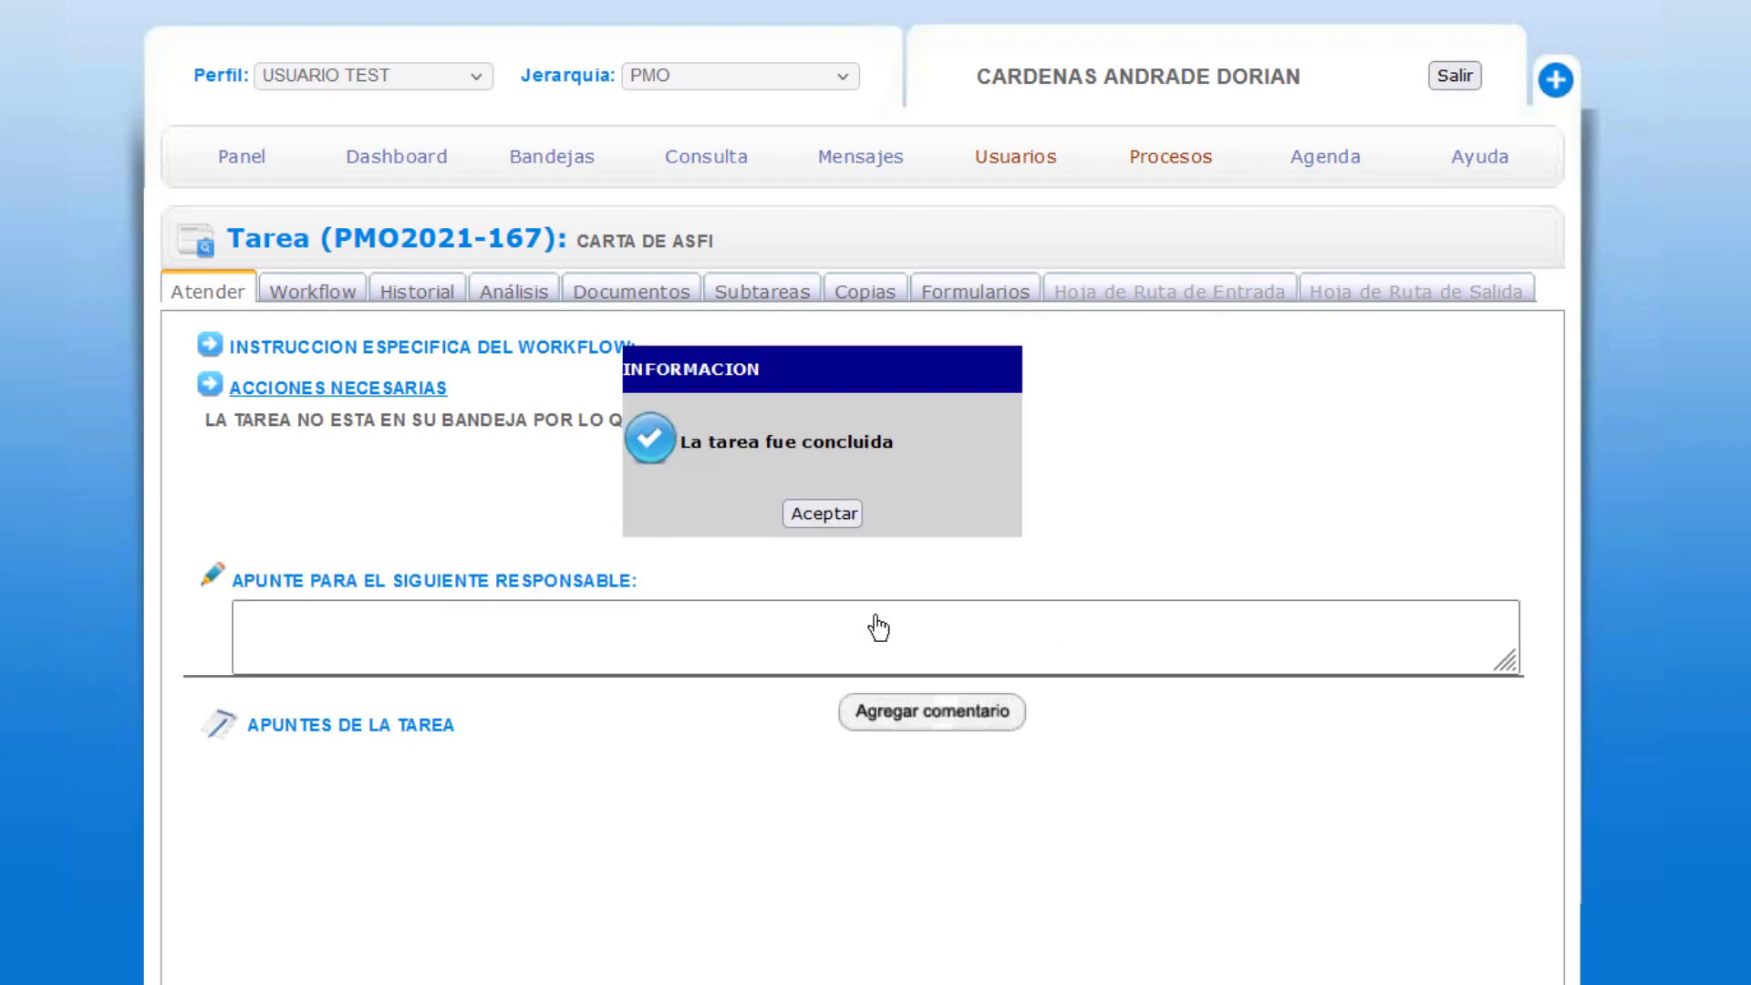
left_click(831, 511)
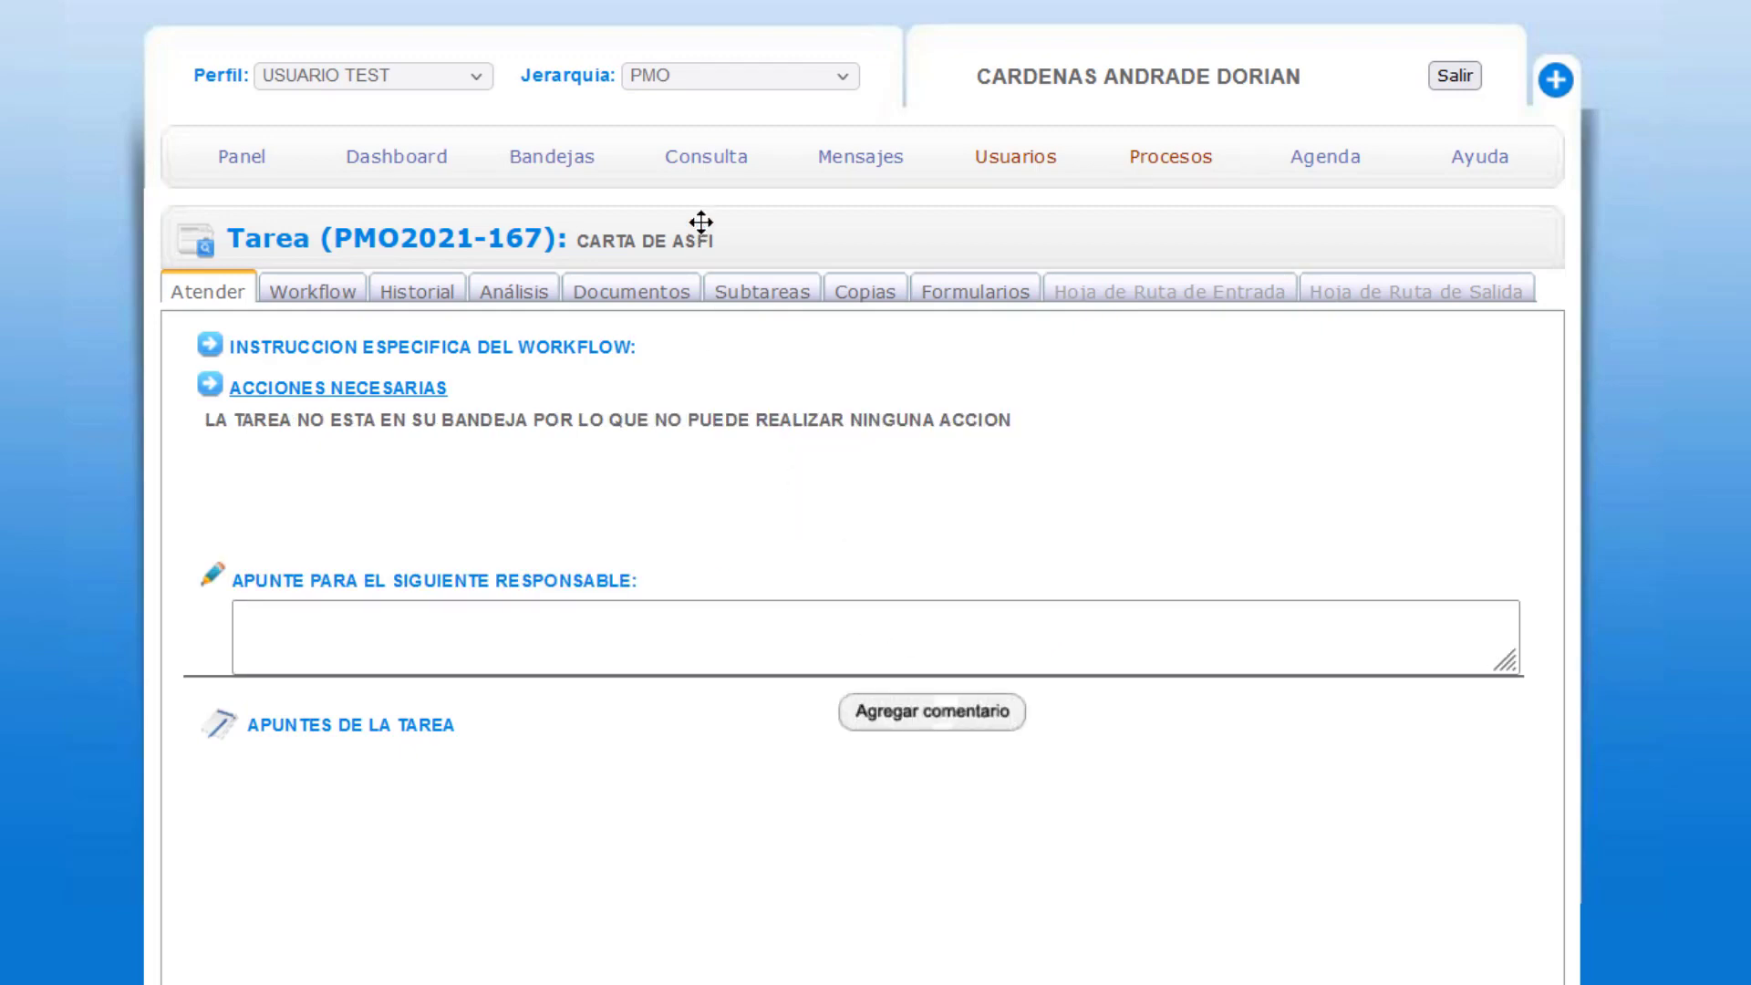
Open task PMO2021-169 from the Bandeja de Entrada, review the Entrega de Tarea scheduling calendar and close it without scheduling anything
left_click(554, 161)
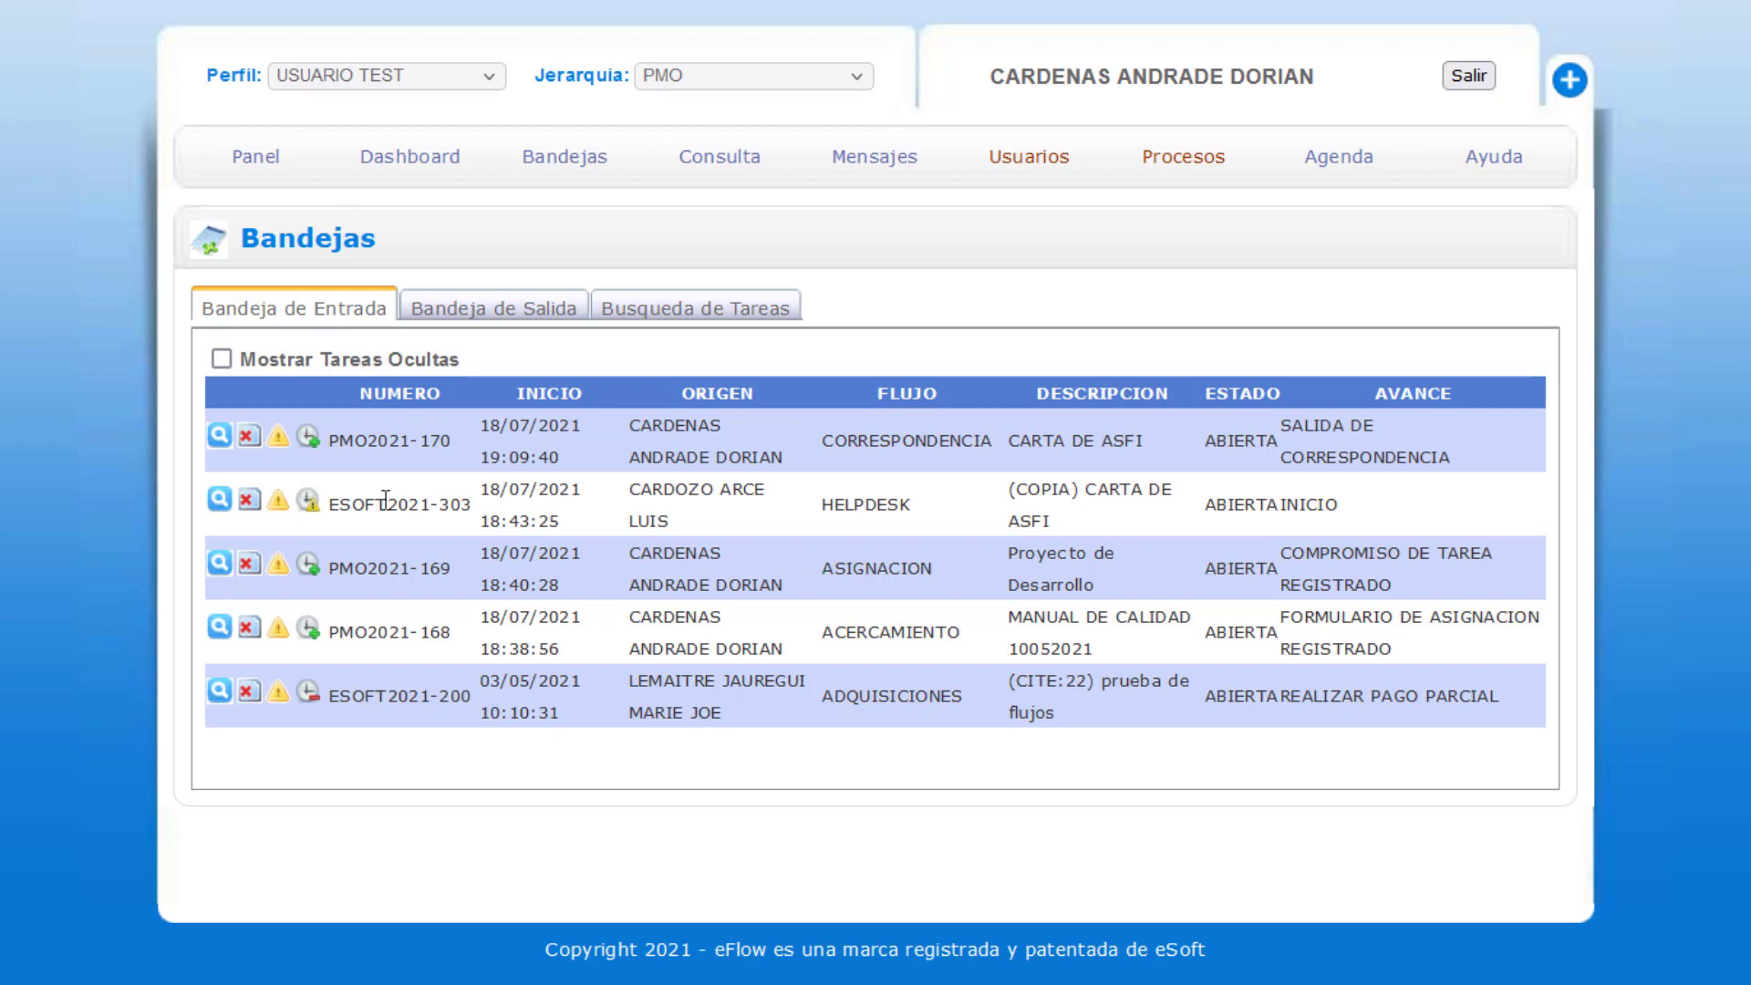
left_click(219, 563)
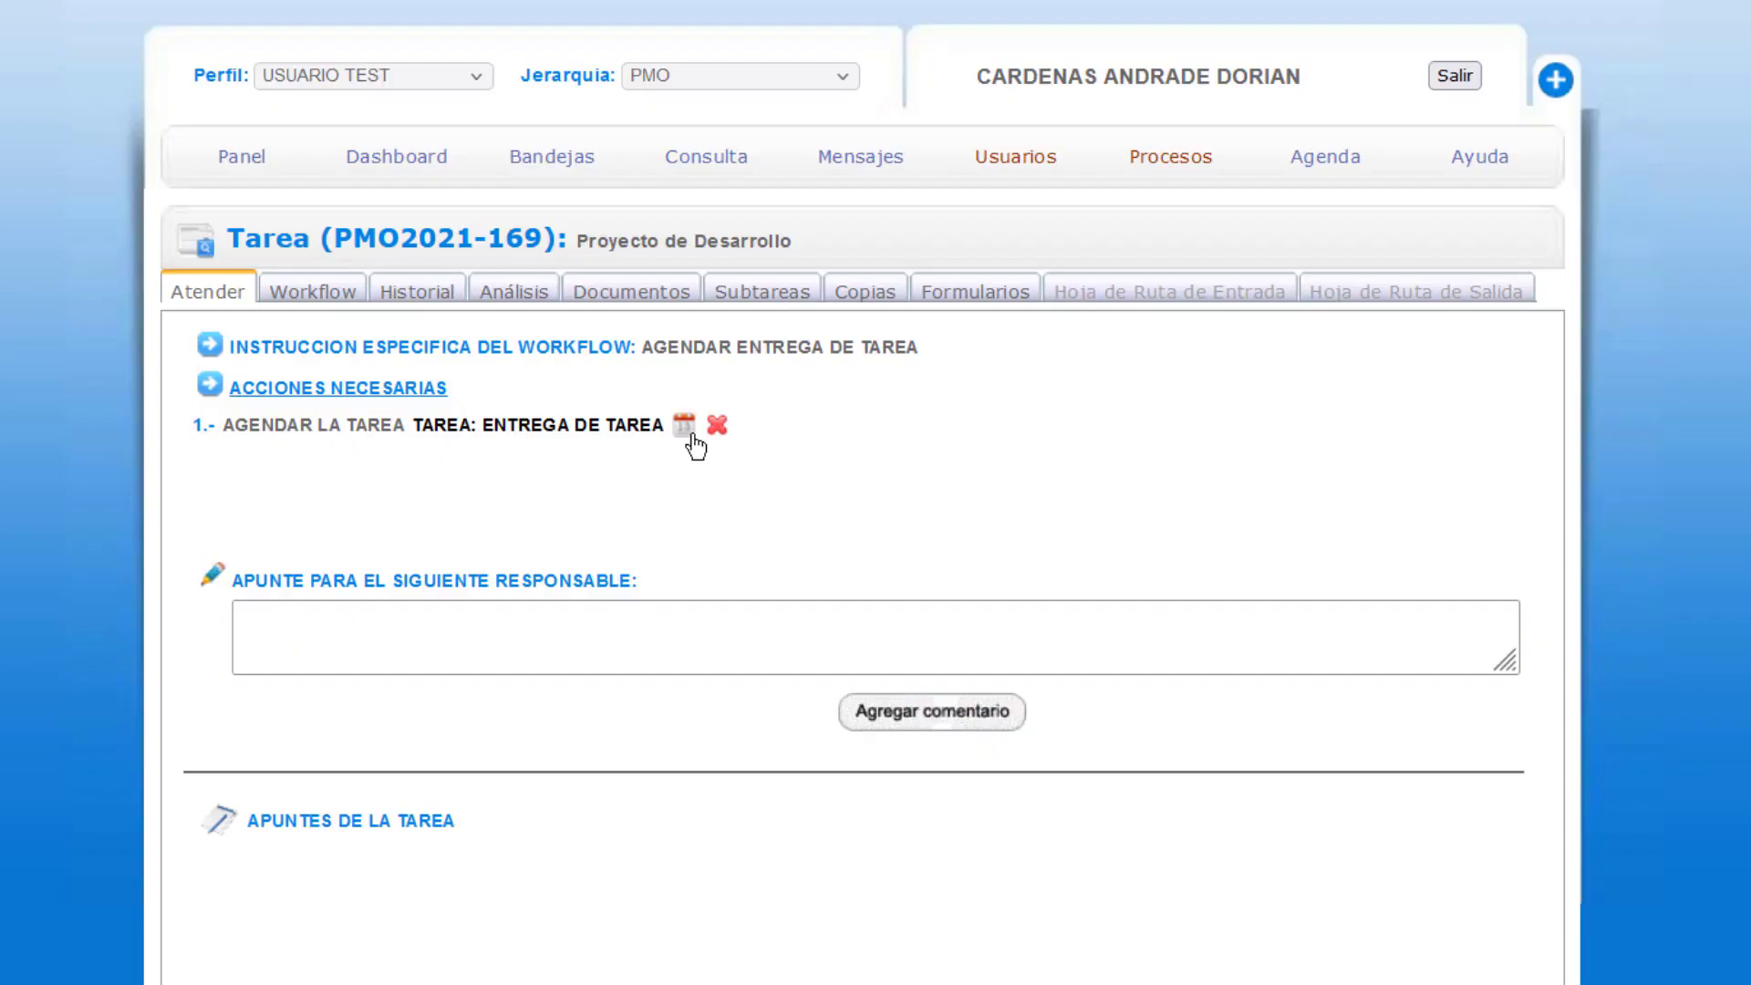
left_click(684, 425)
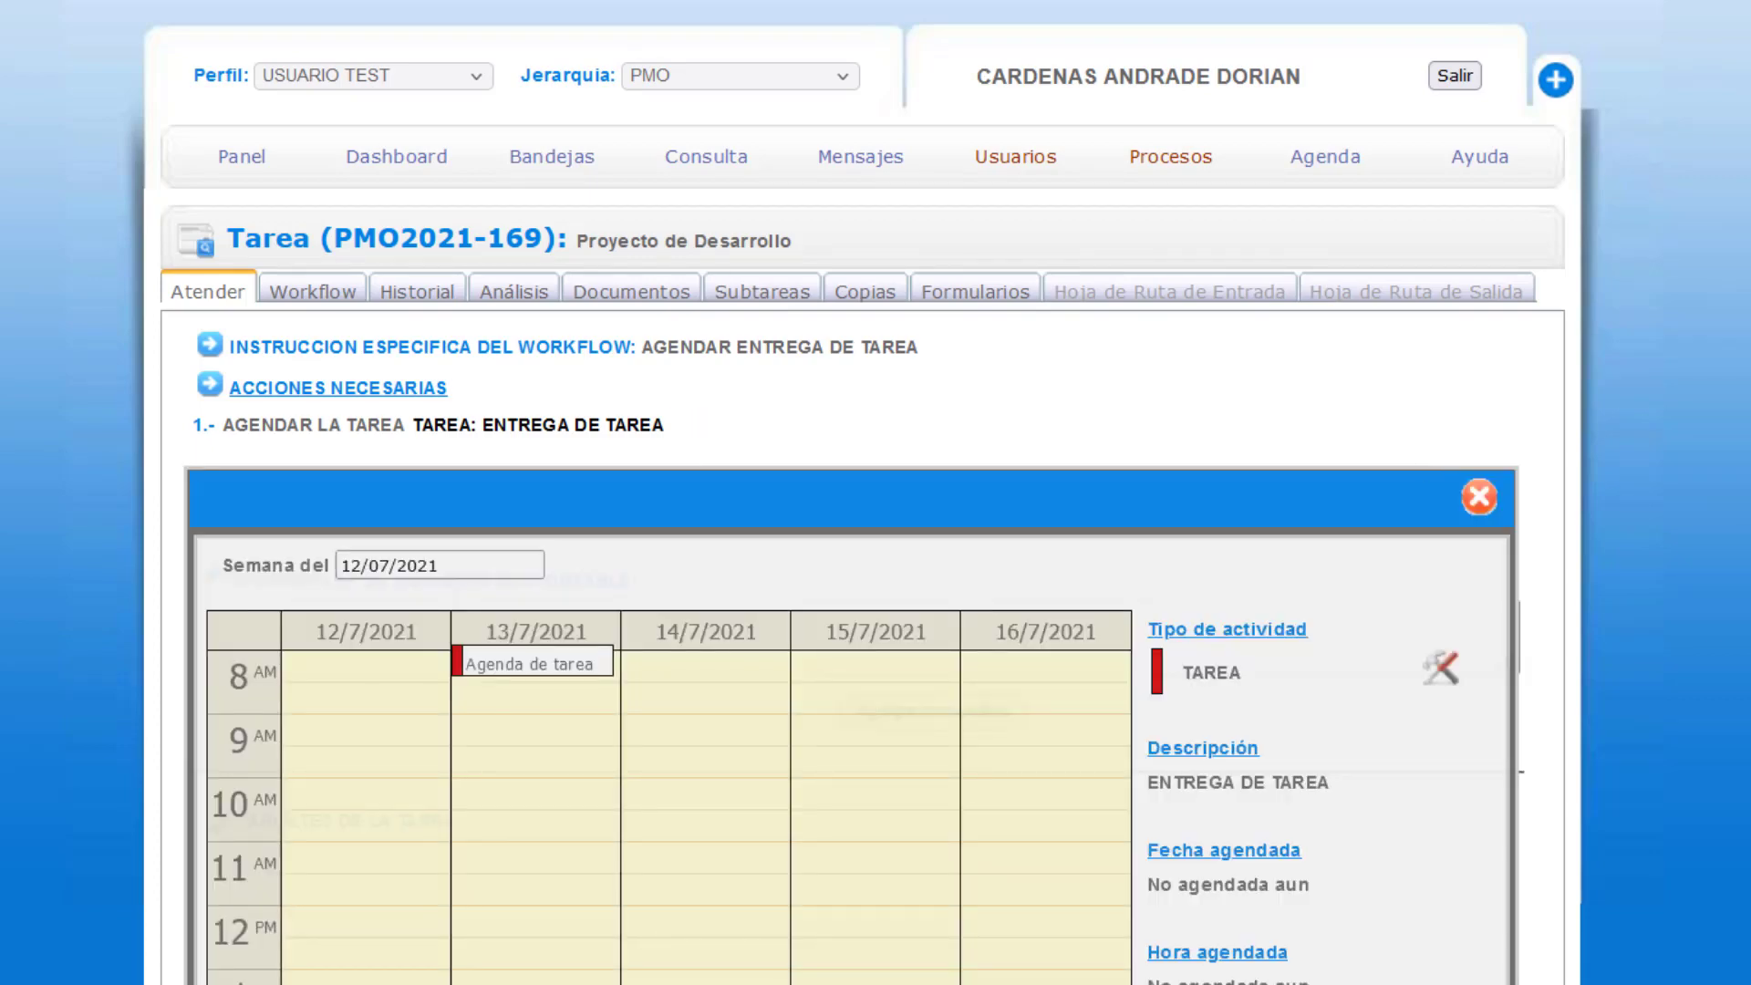
scroll(875, 492, "down", 4)
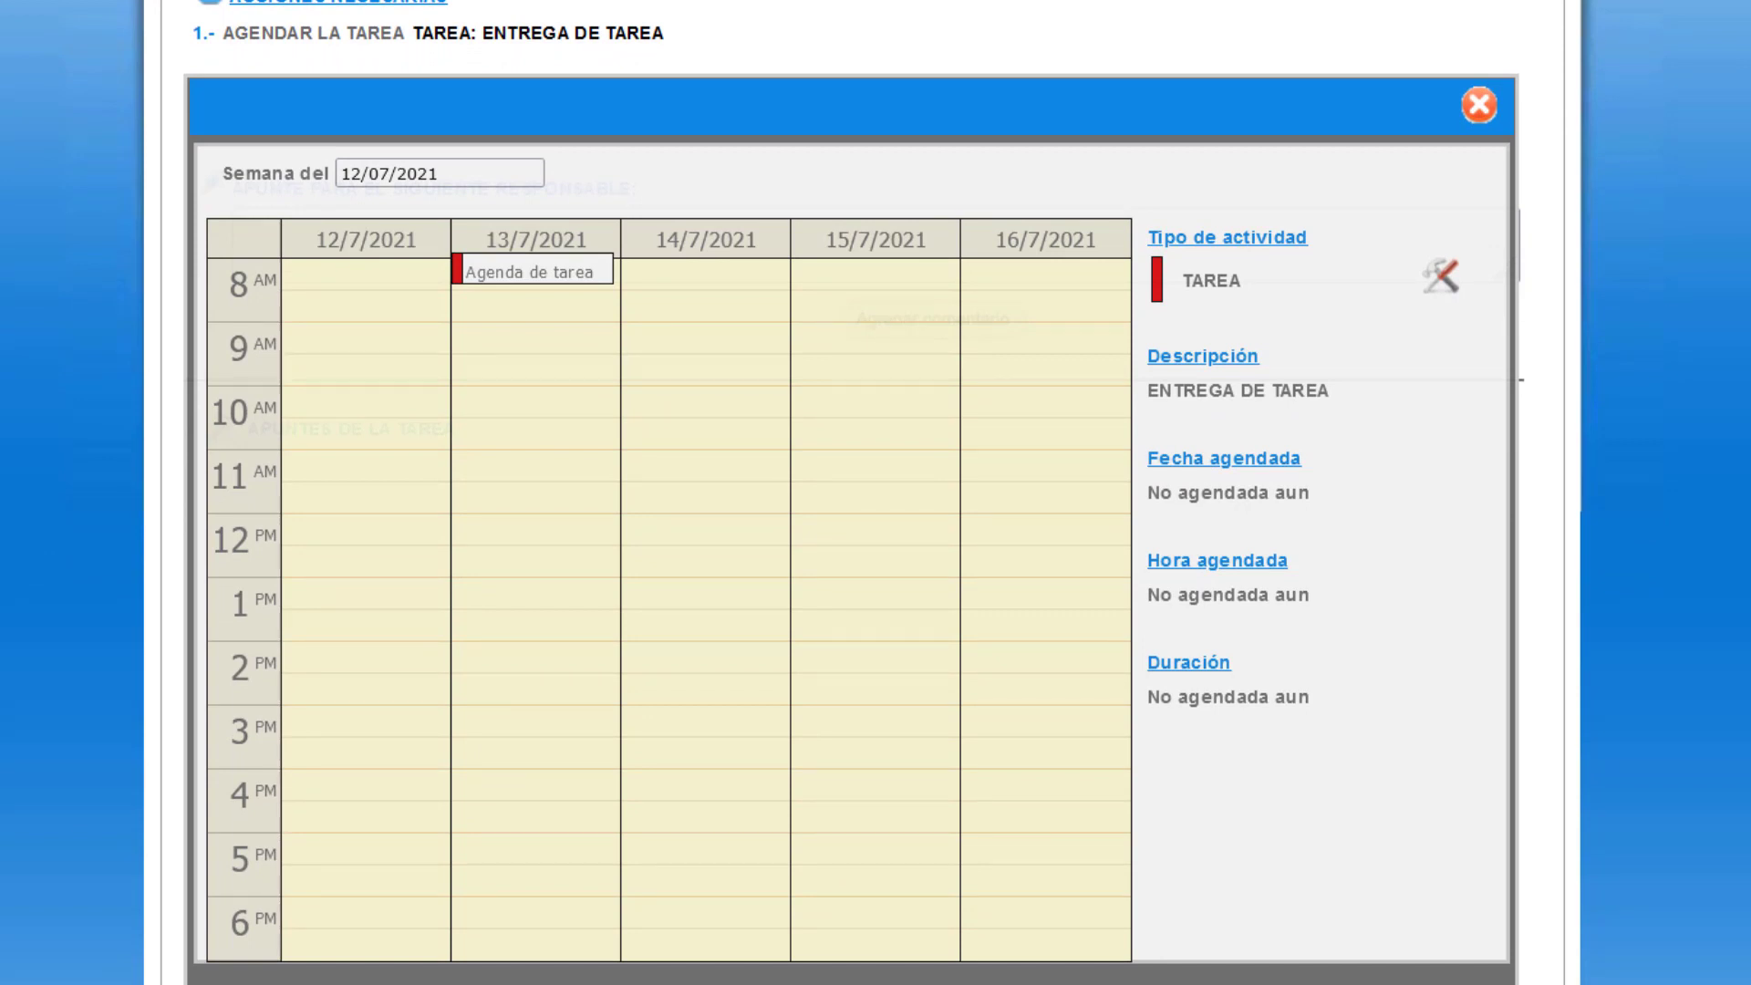
scroll(875, 492, "up", 1)
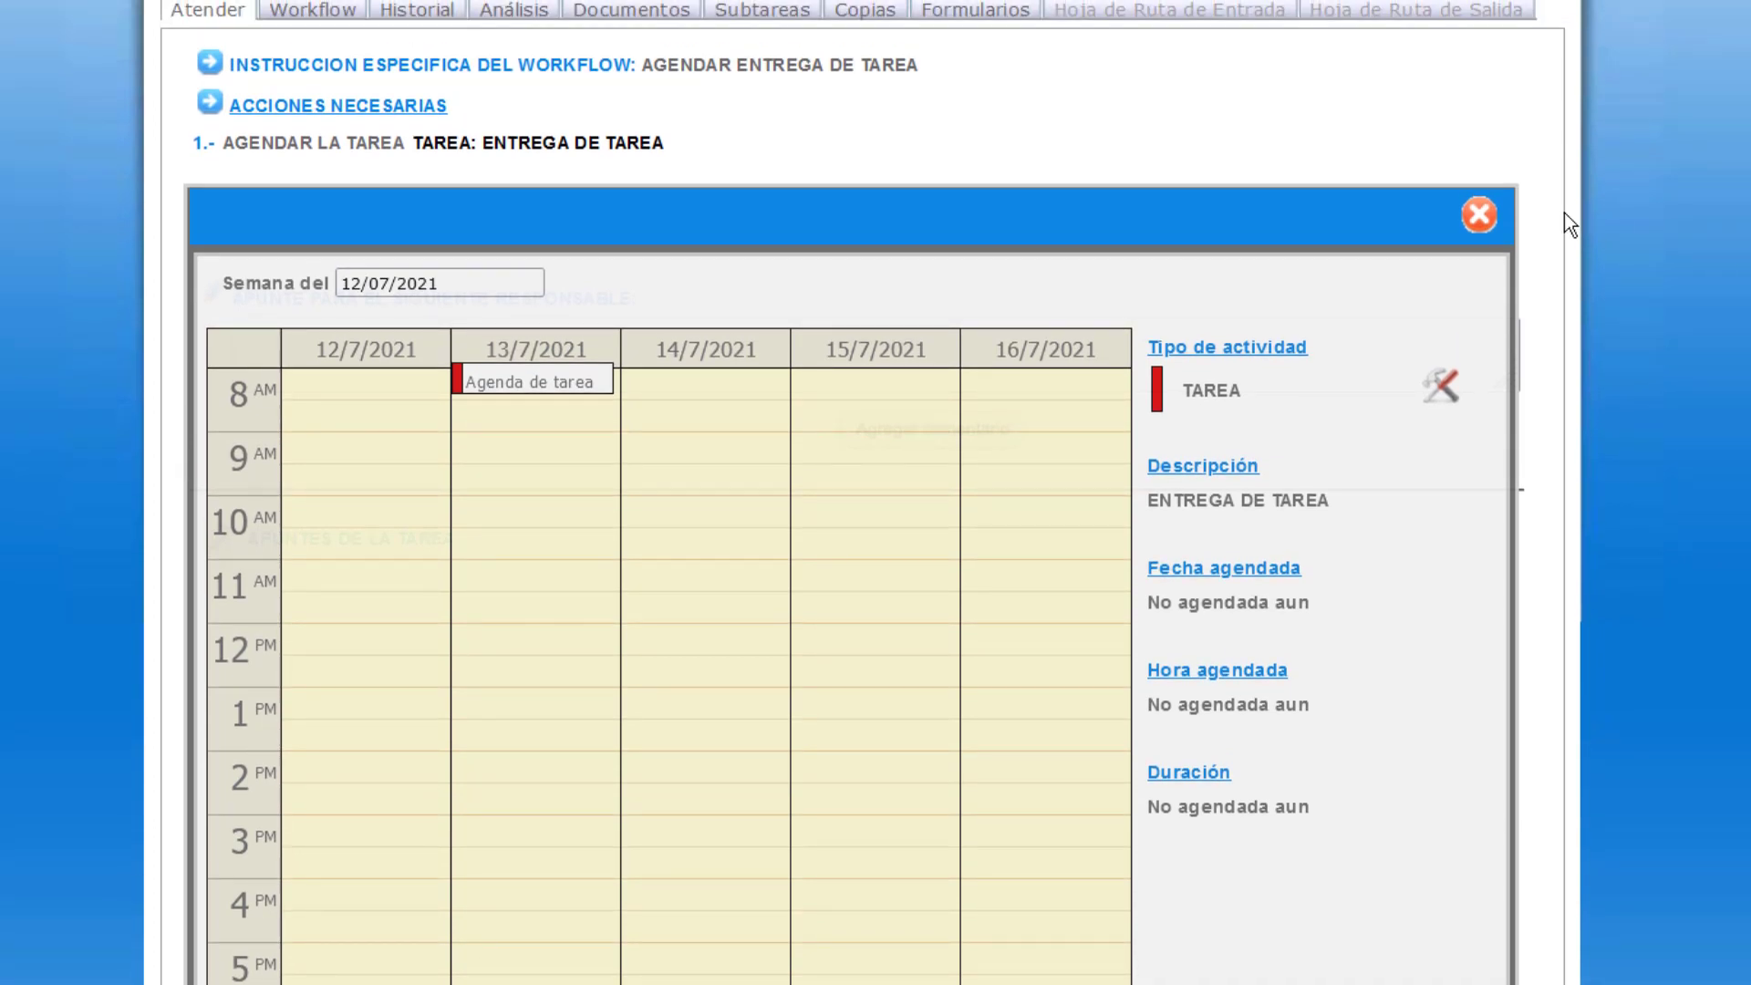
left_click(1480, 217)
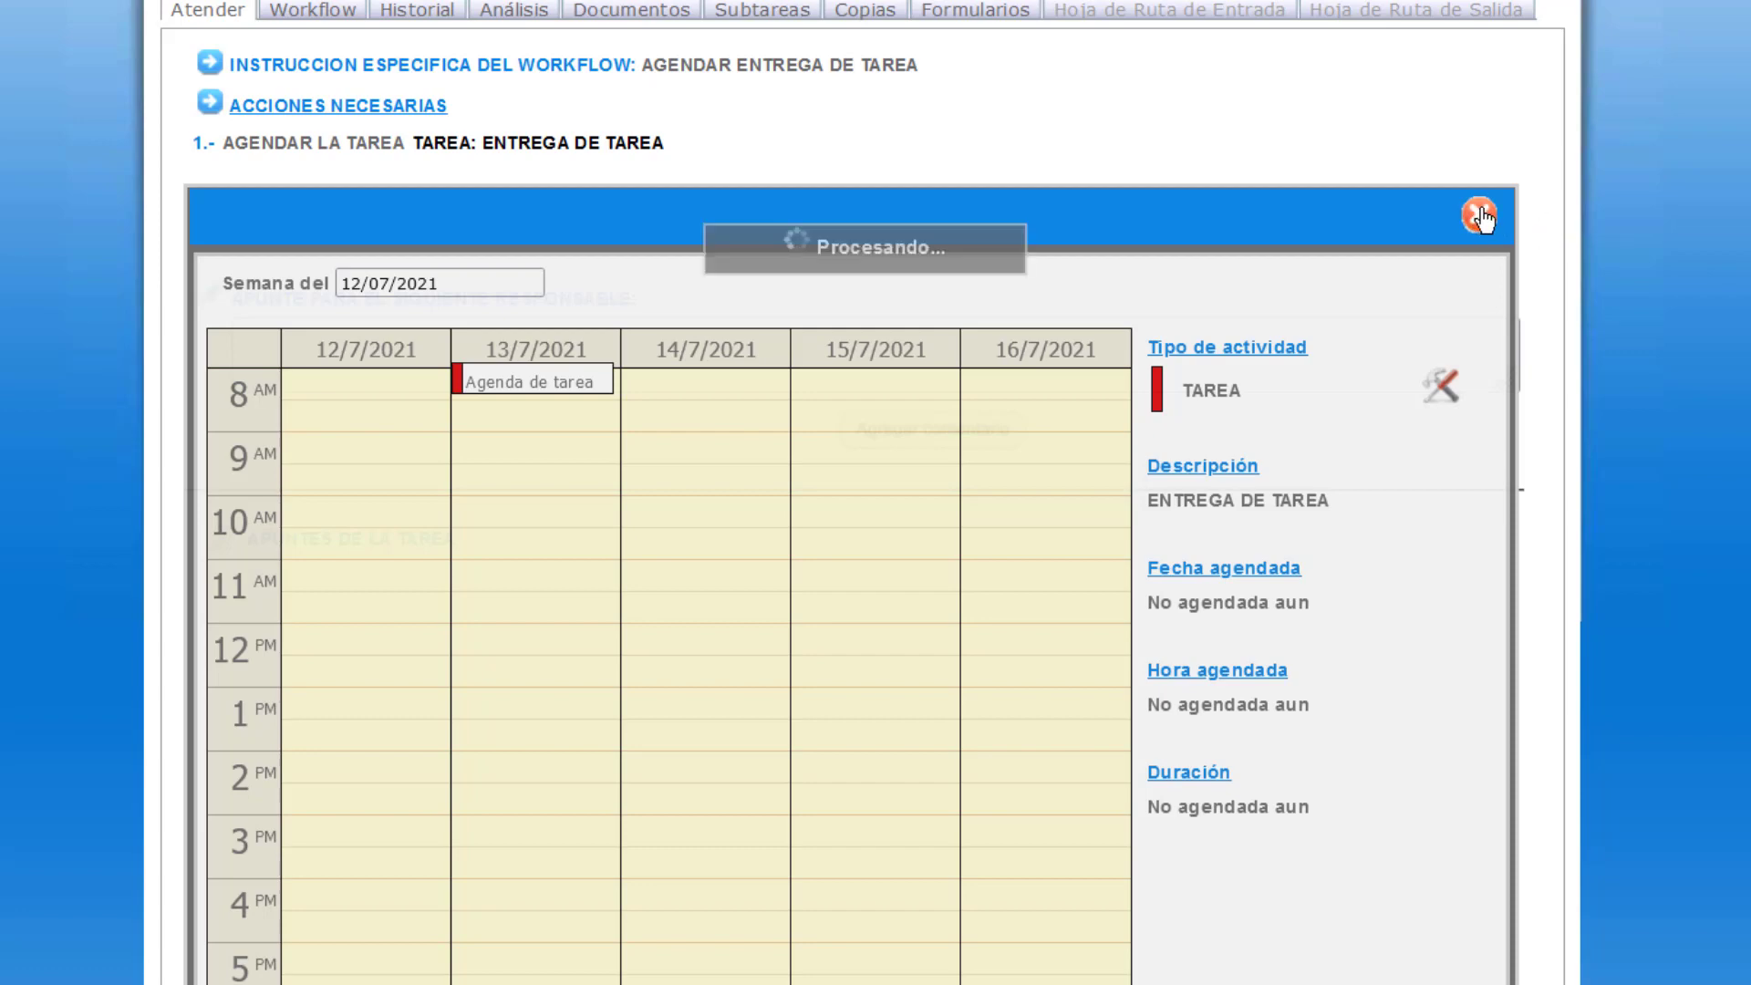
scroll(862, 492, "up", 3)
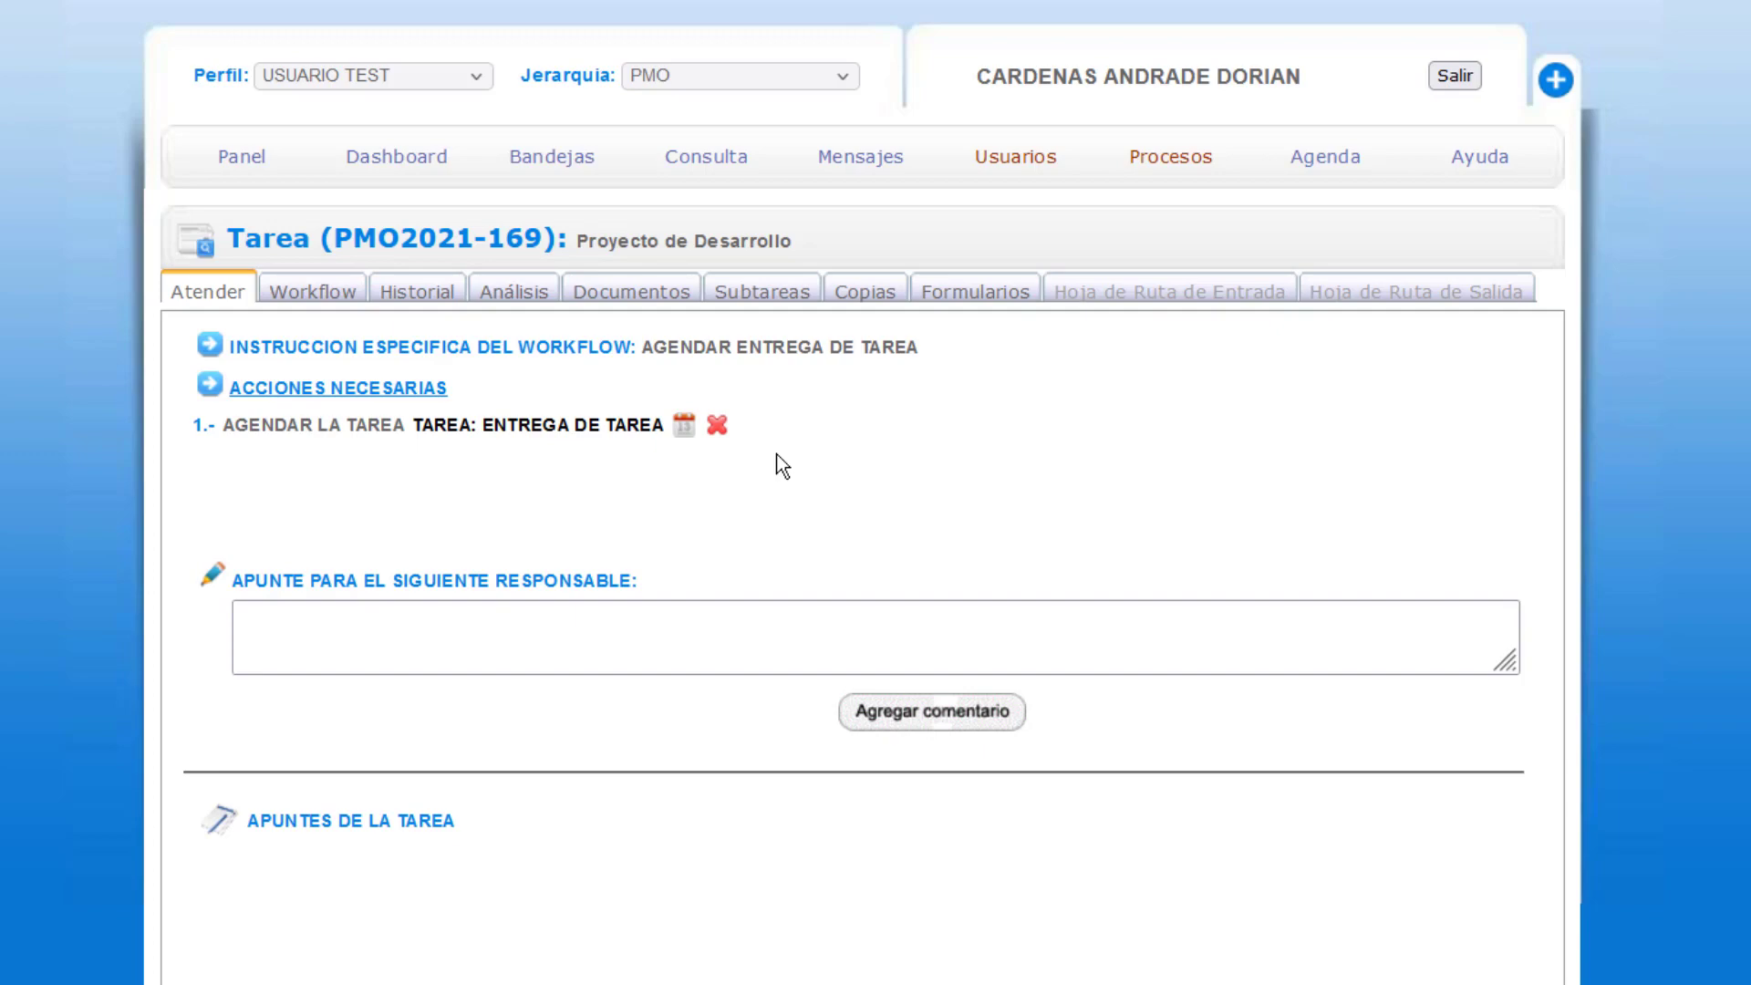
Open task PMO2021-168 from the Bandeja de Entrada, and review the Historial and Análisis sections of task PMO2021-170
left_click(566, 171)
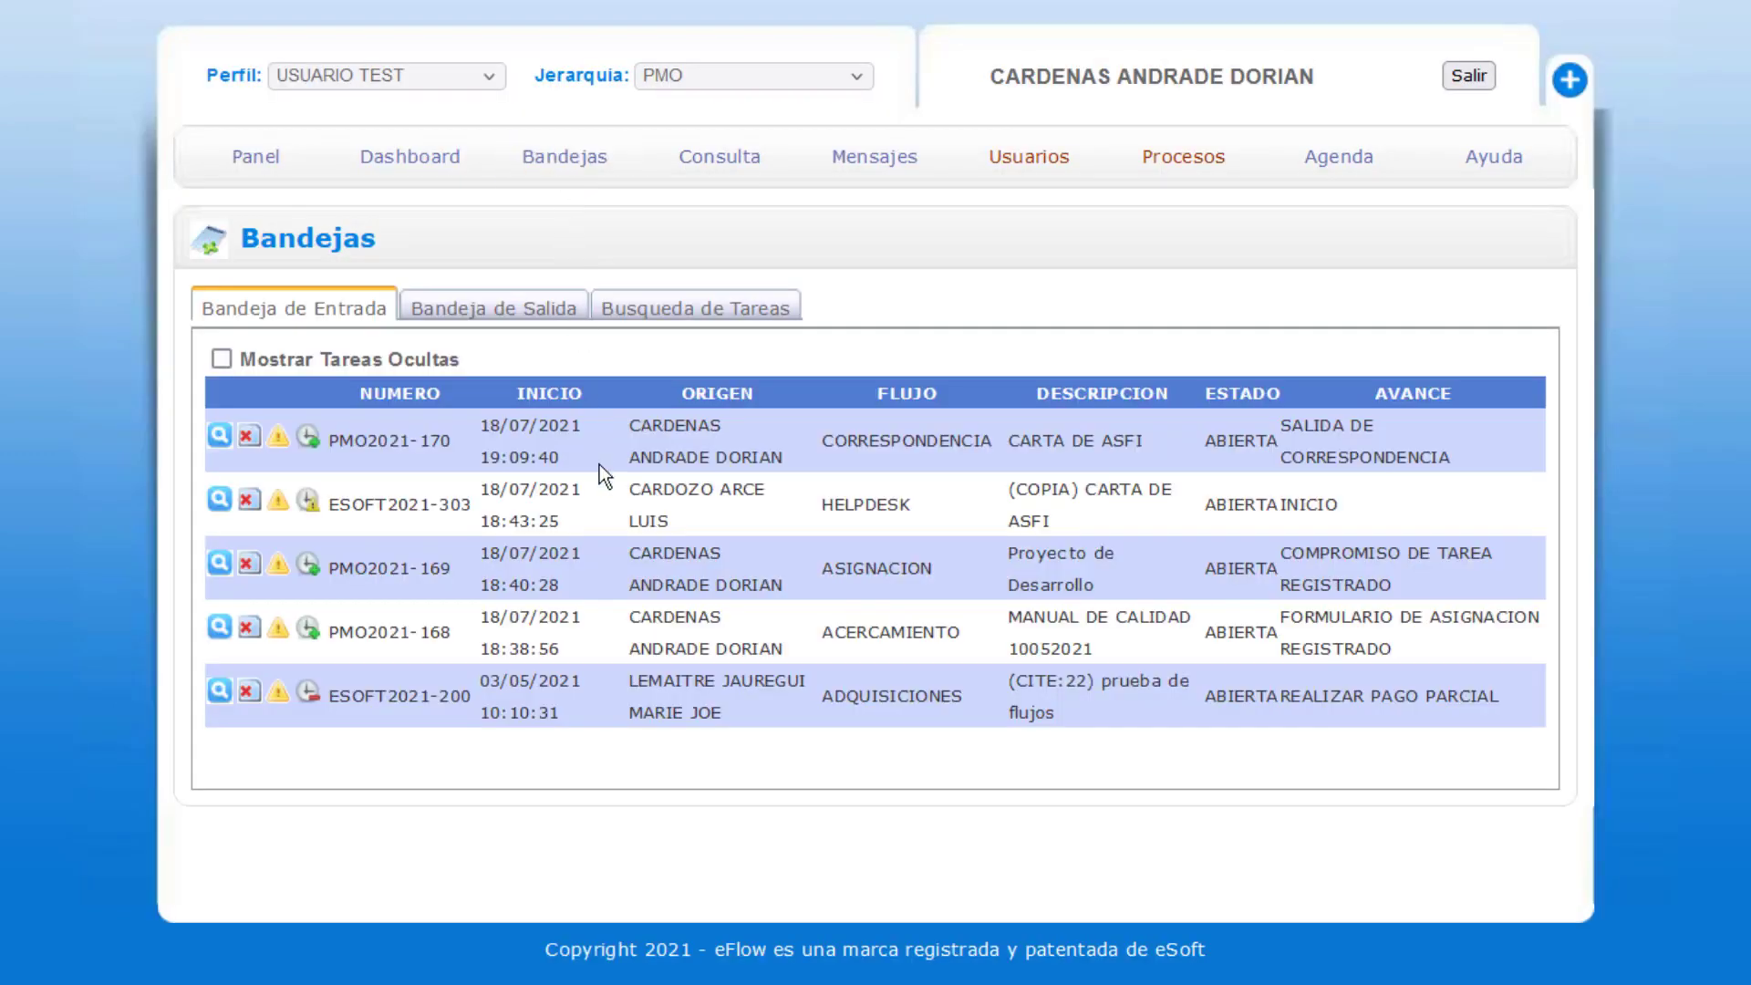
left_click(221, 628)
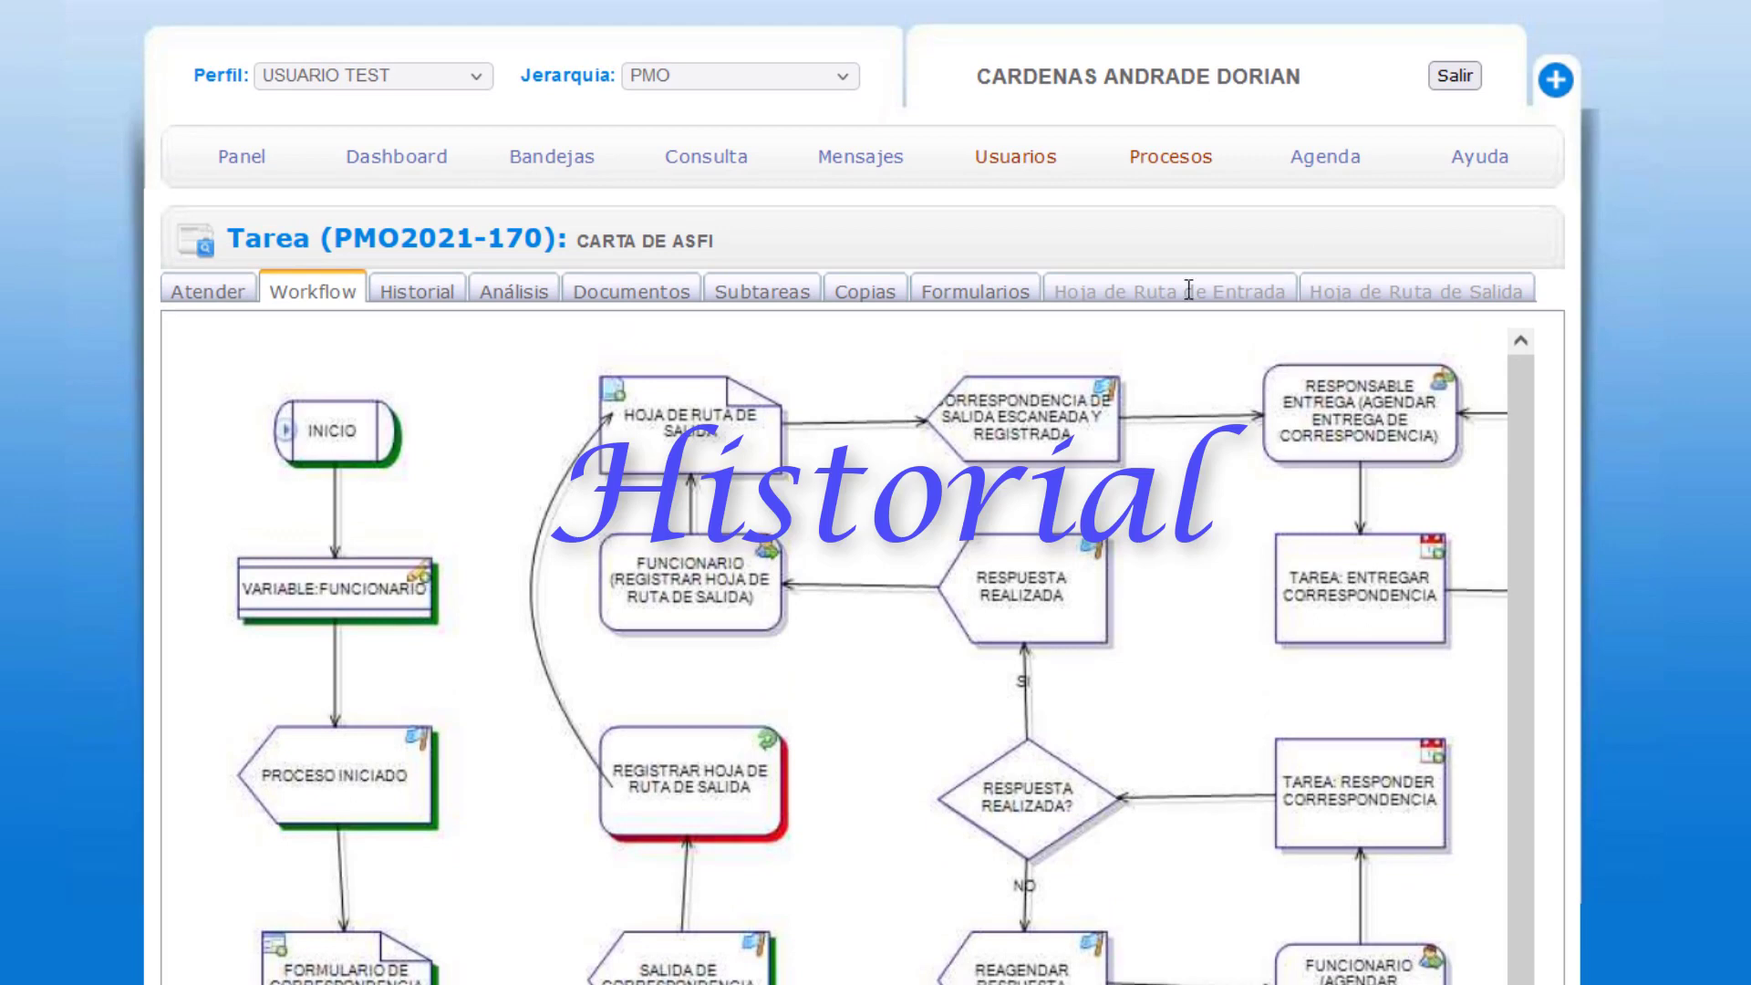
left_click(412, 292)
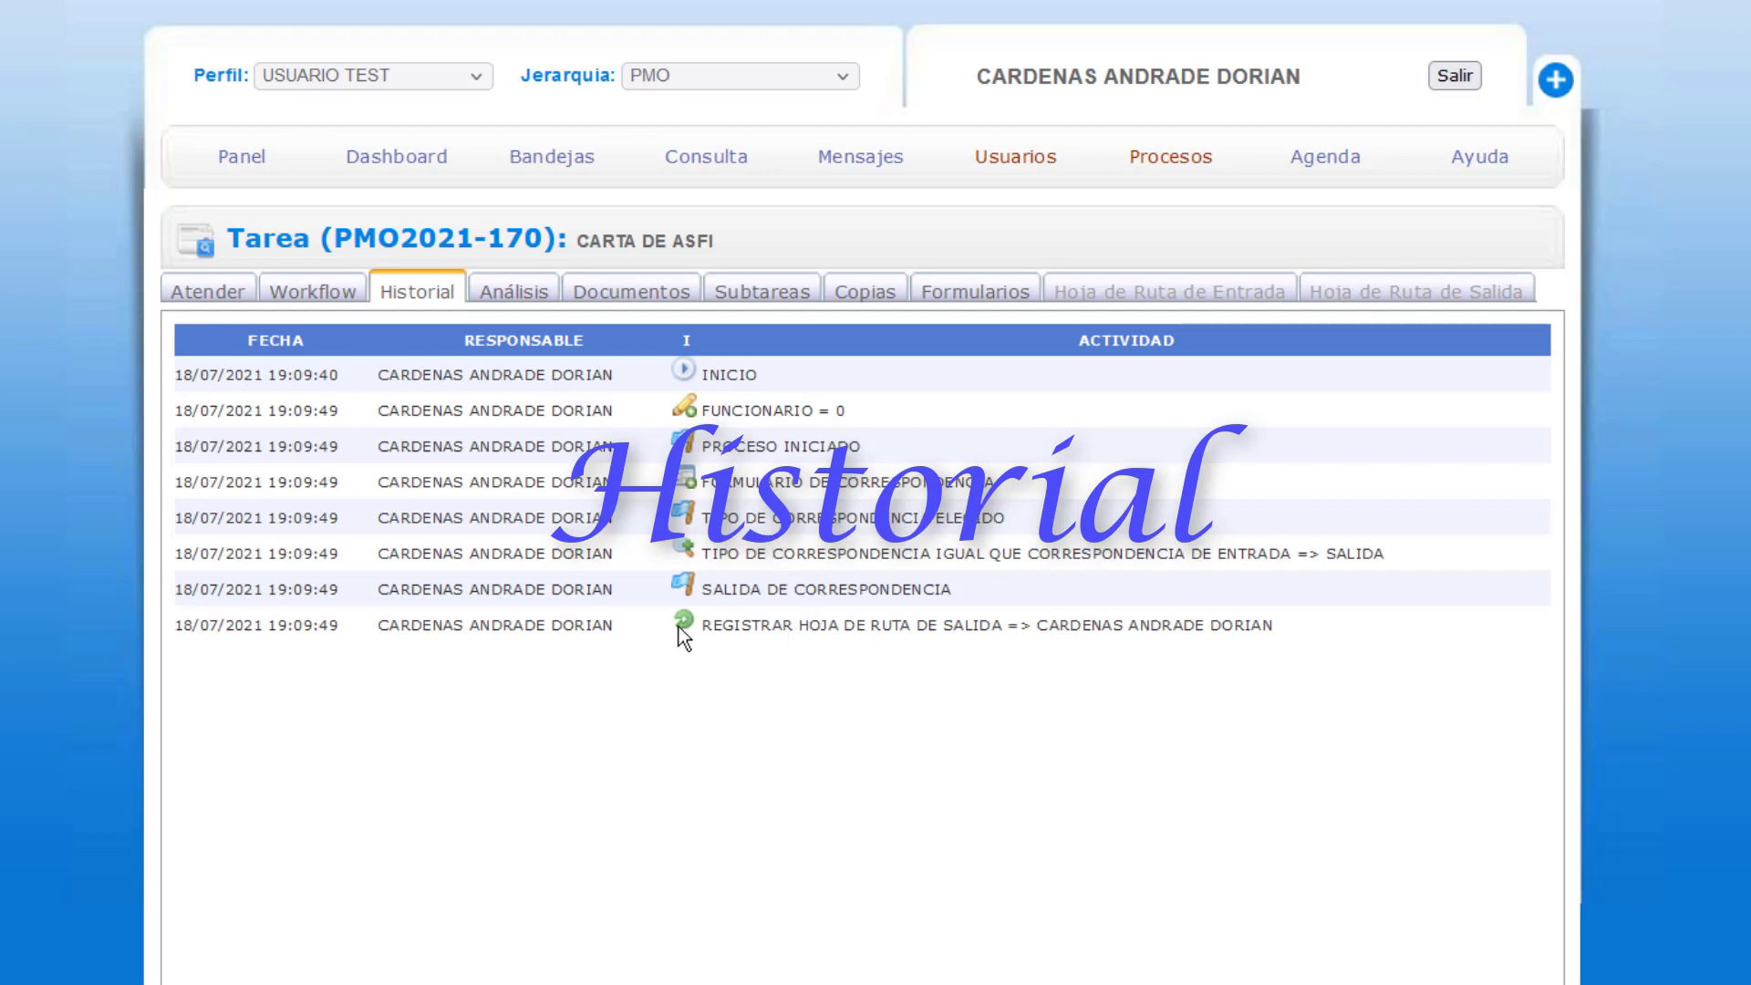
left_click(519, 294)
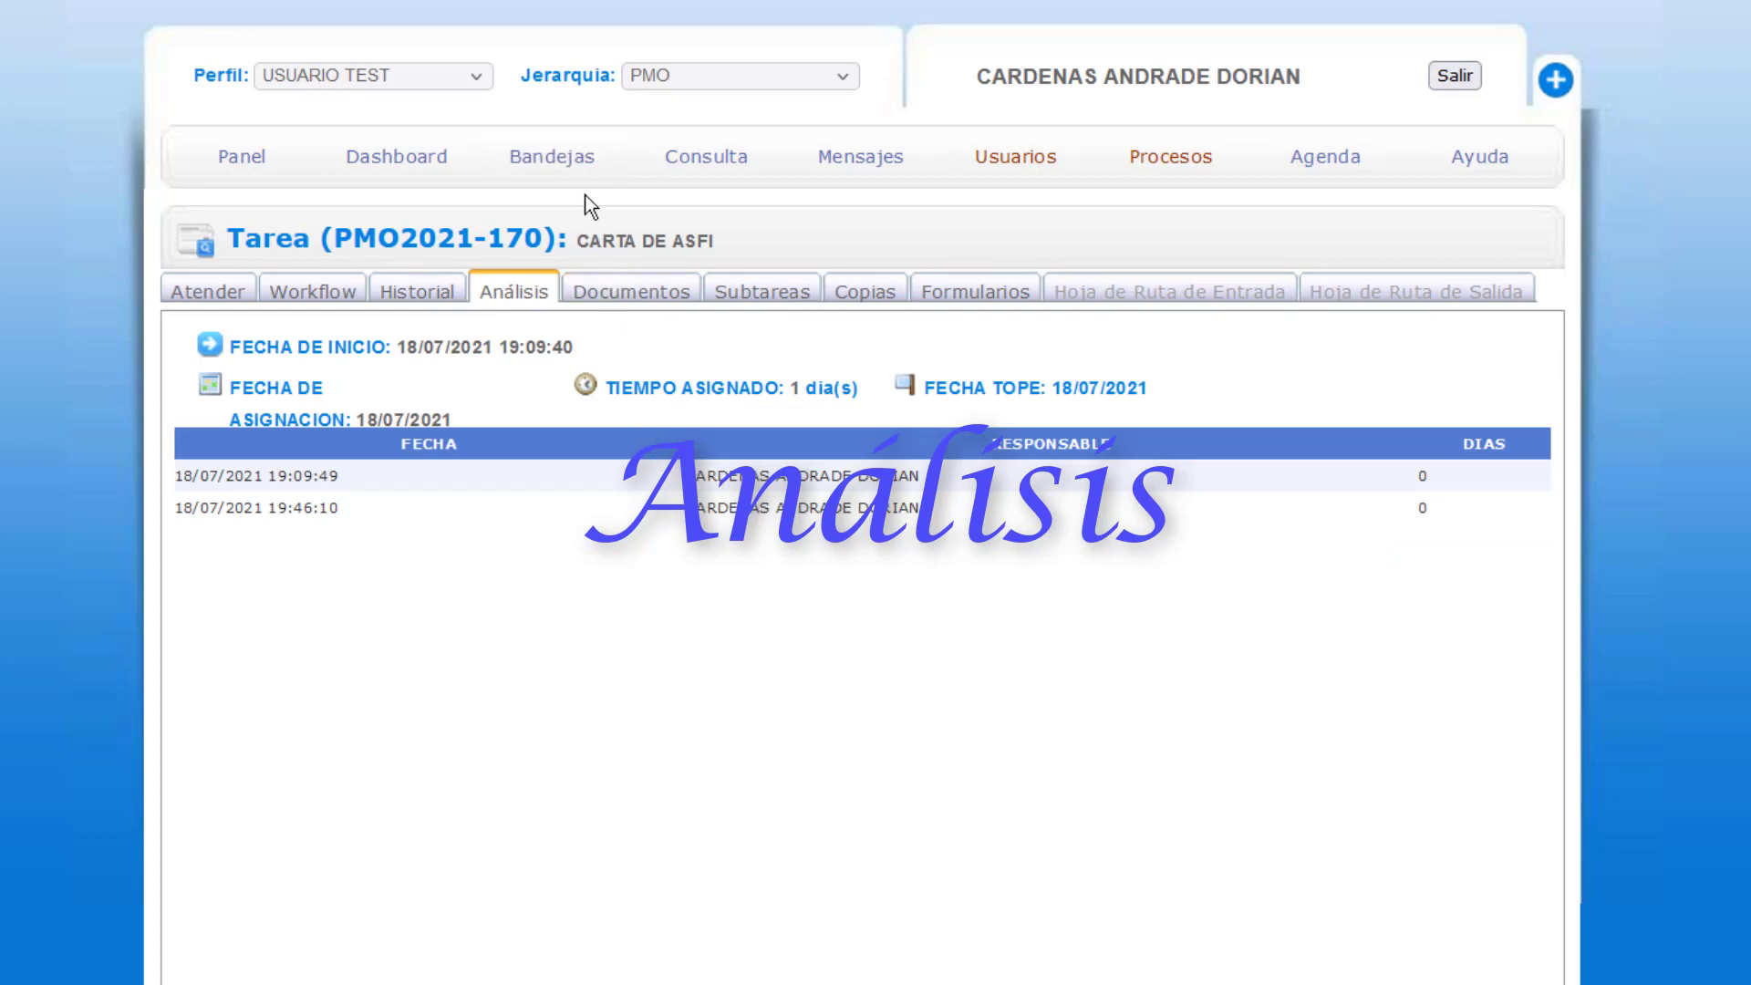
Open task ESOFT2021-200 from the Bandeja de Entrada and review its Análisis and Documentos sections
left_click(554, 159)
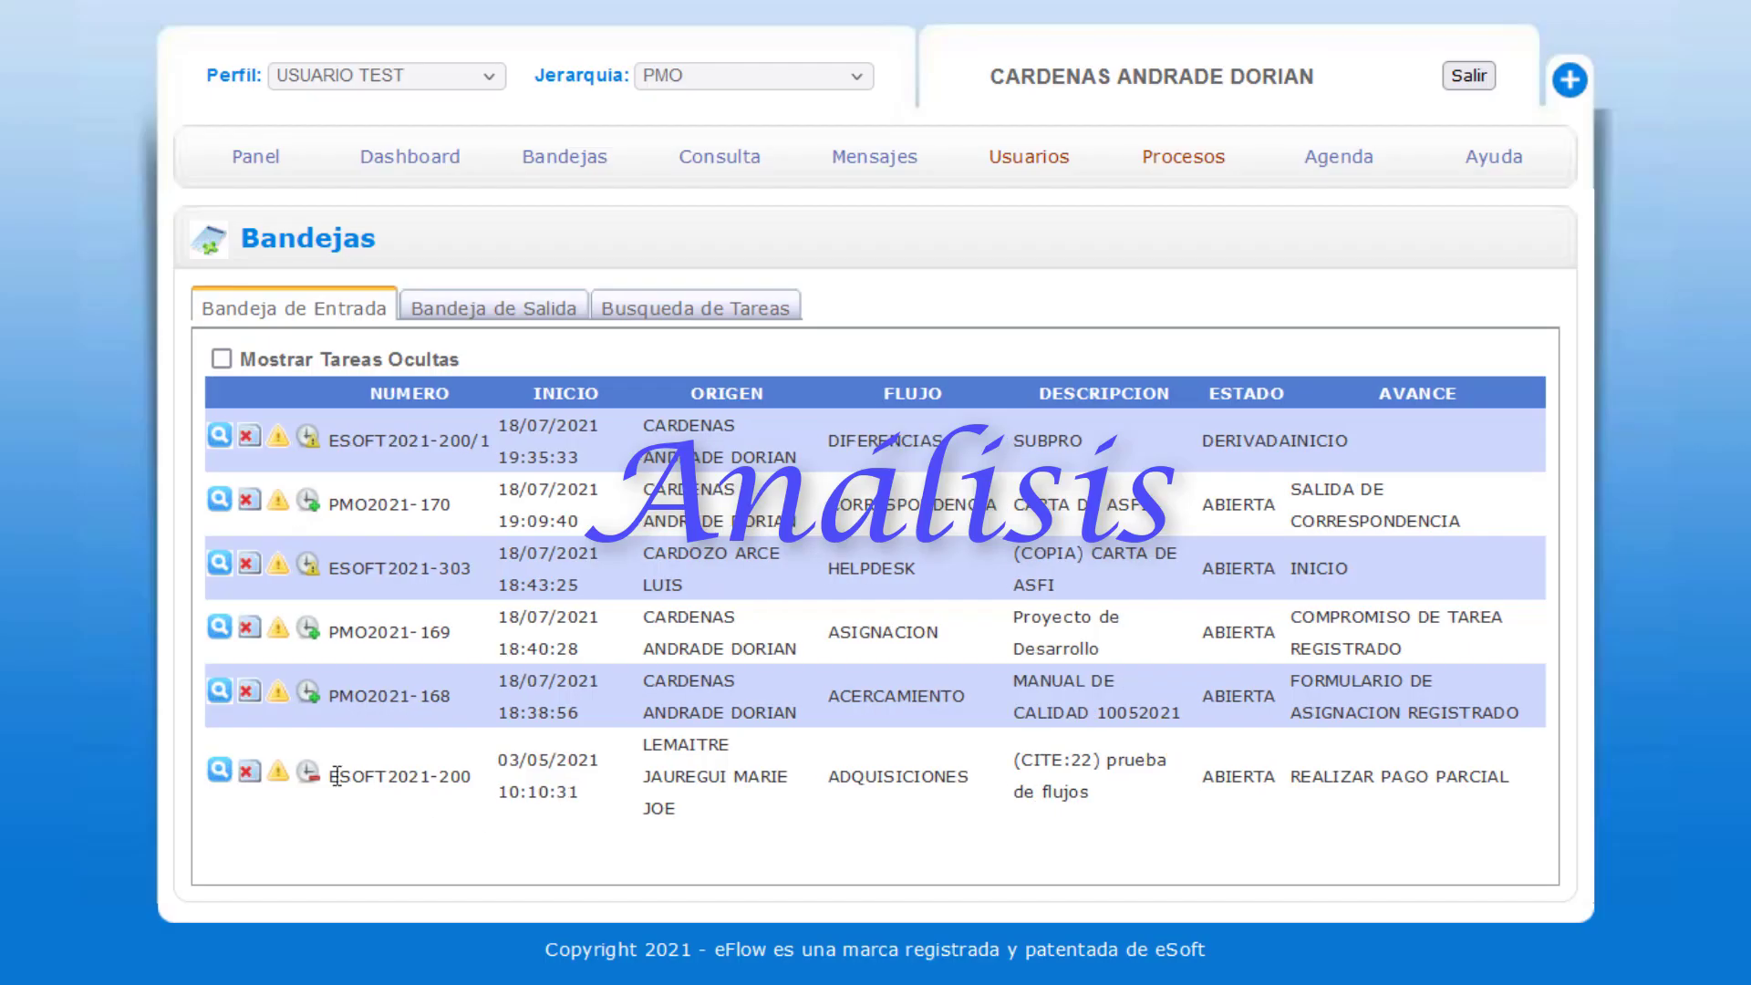
left_click(220, 772)
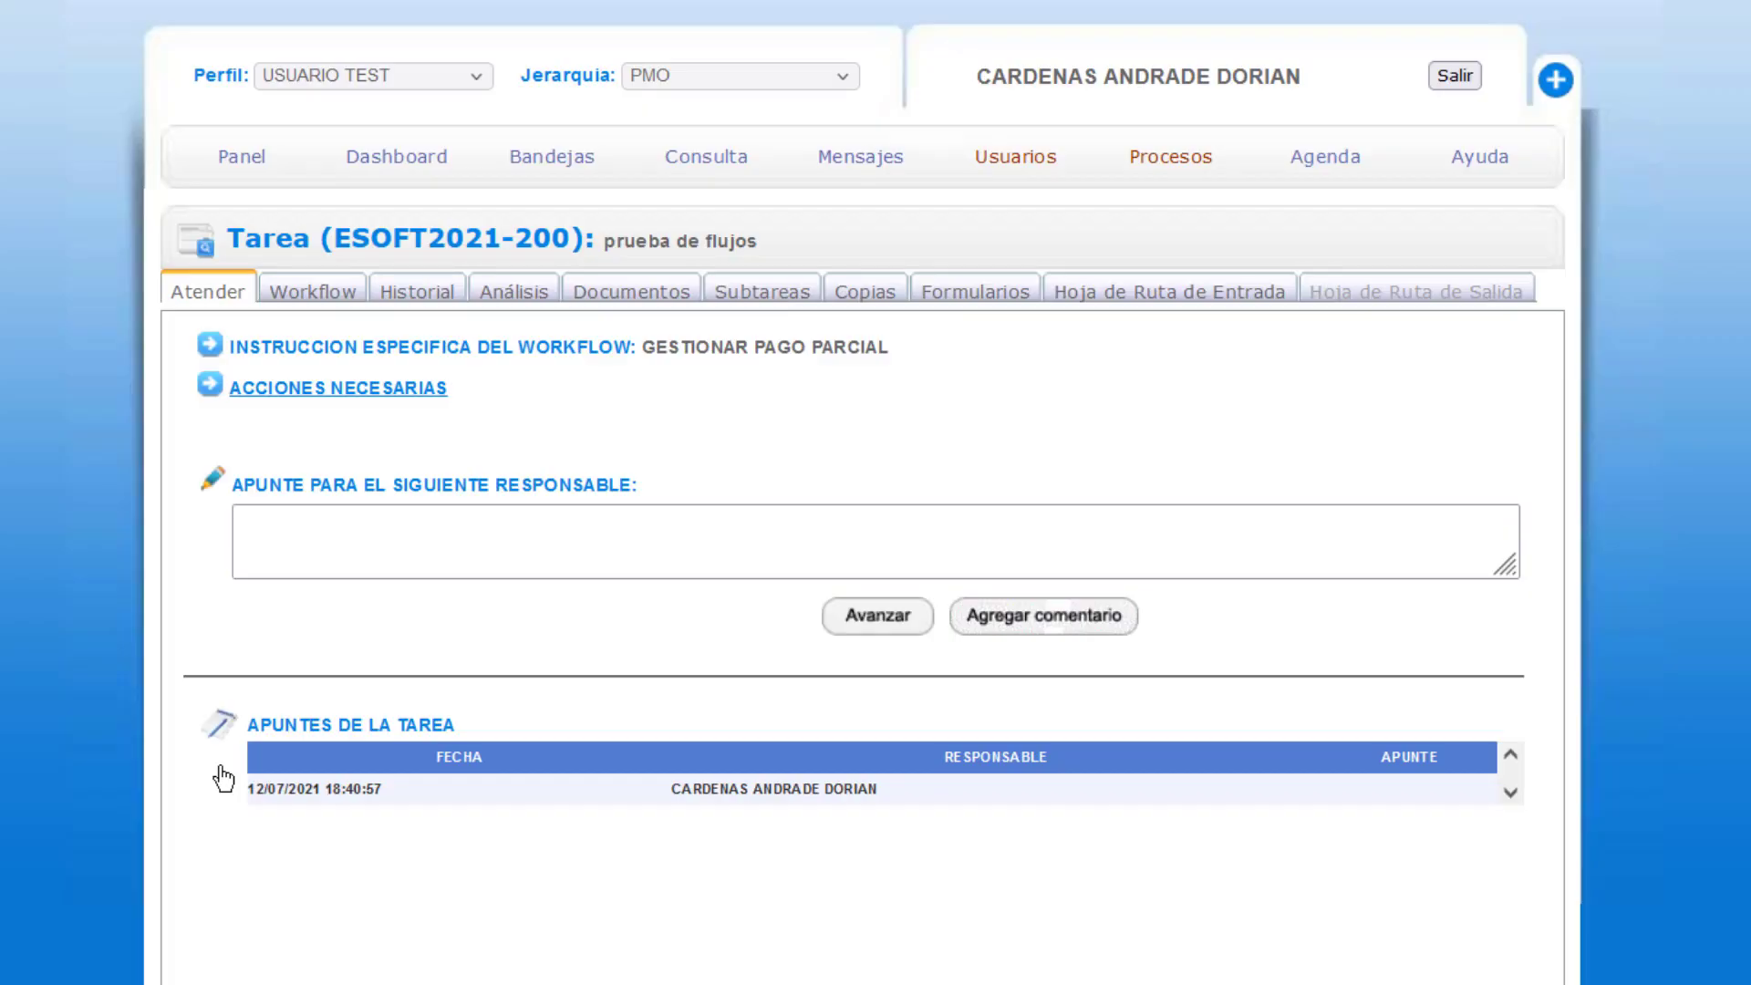
left_click(513, 292)
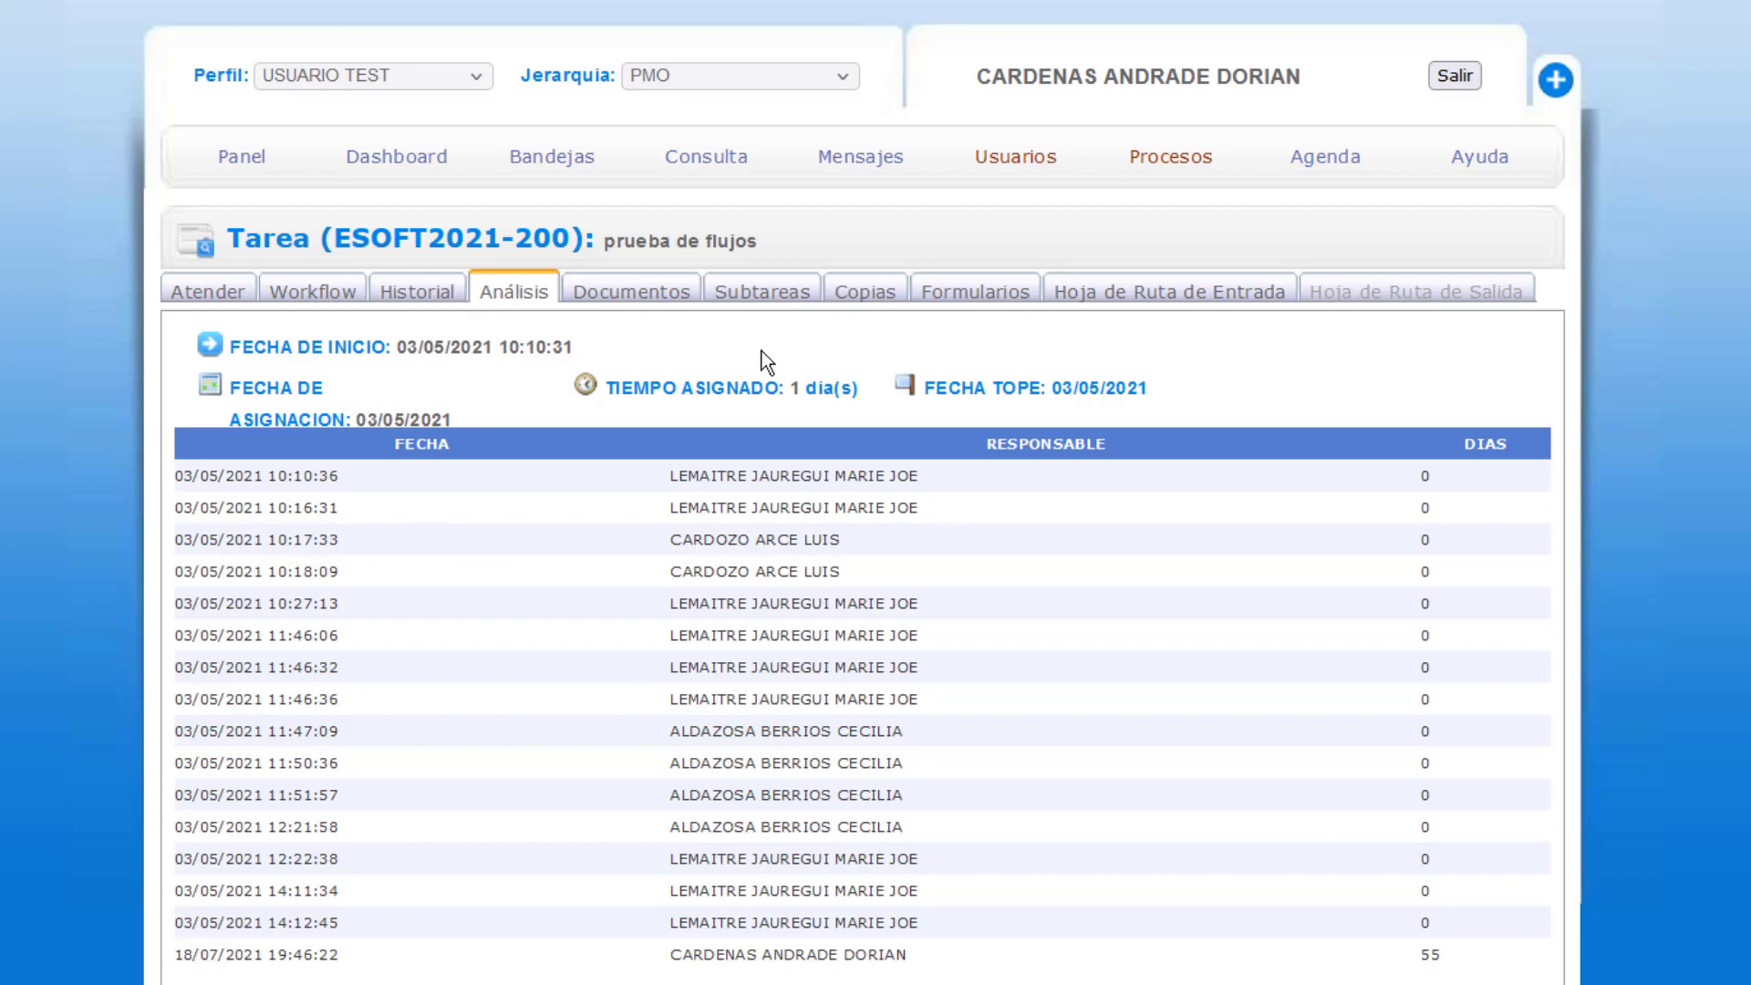
left_click(629, 292)
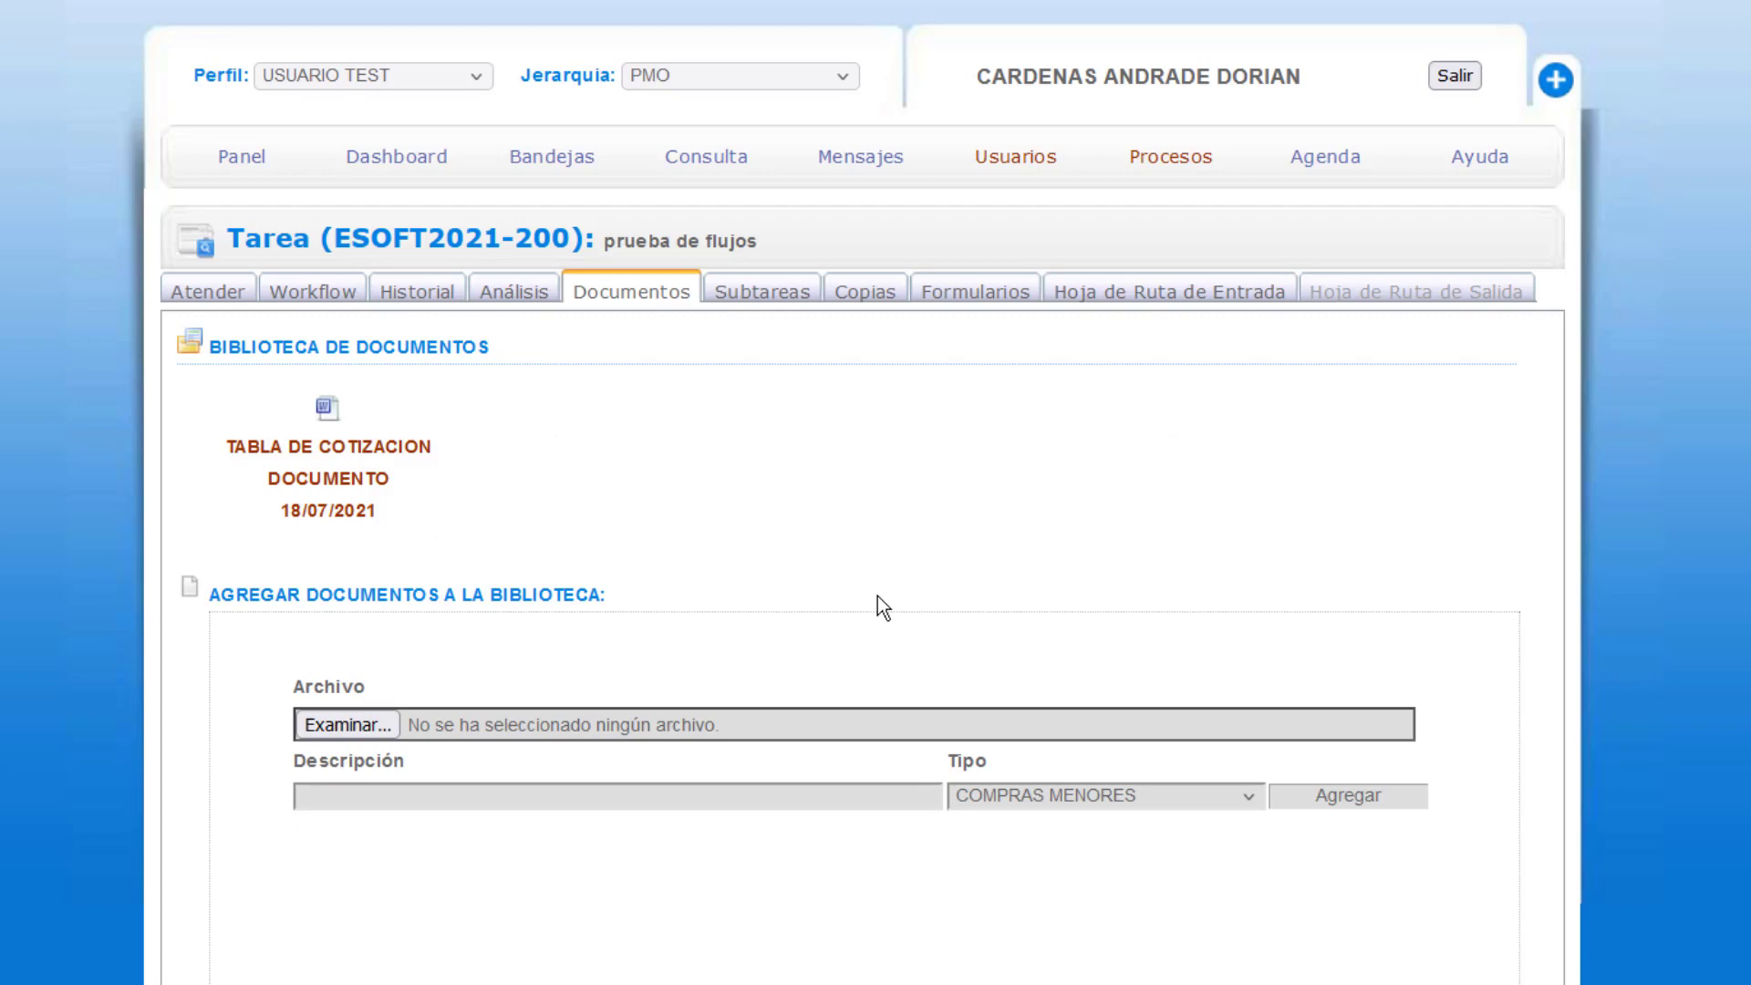
Review the Subtareas section of ESOFT2021-200 and choose SUBPROCESO DE ESTIMACION DE TIEMPOS as the process type without sending a subtask
left_click(775, 289)
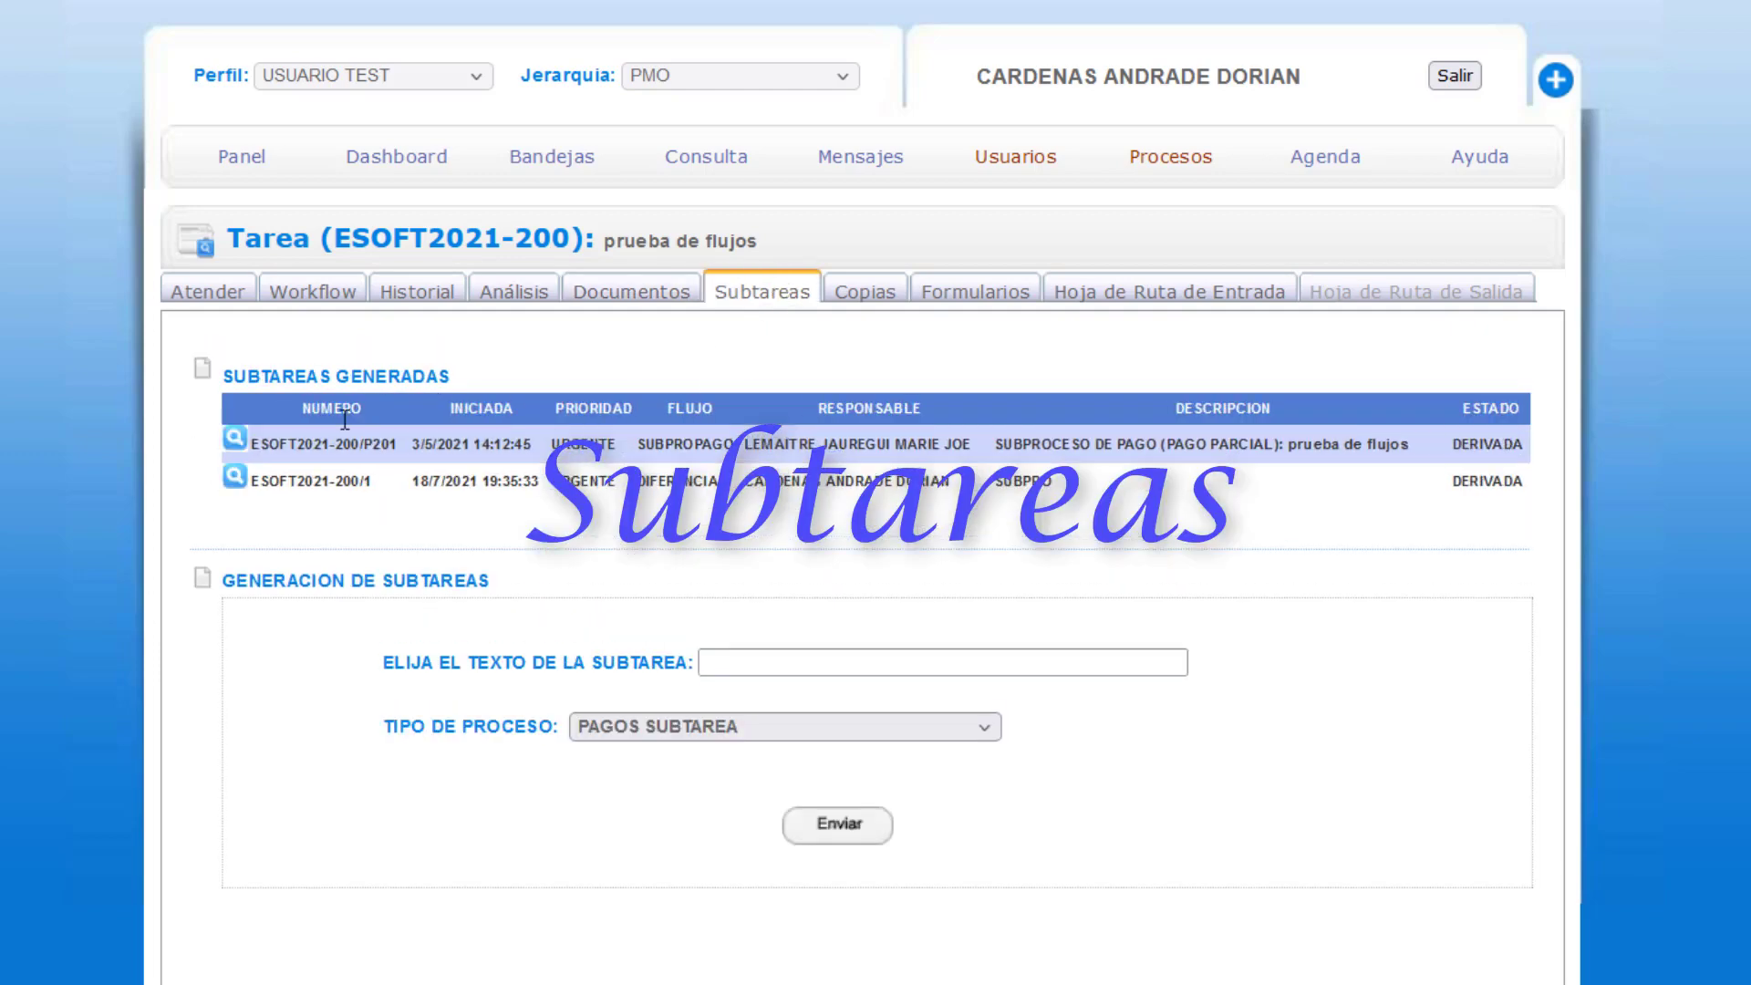
left_click(924, 663)
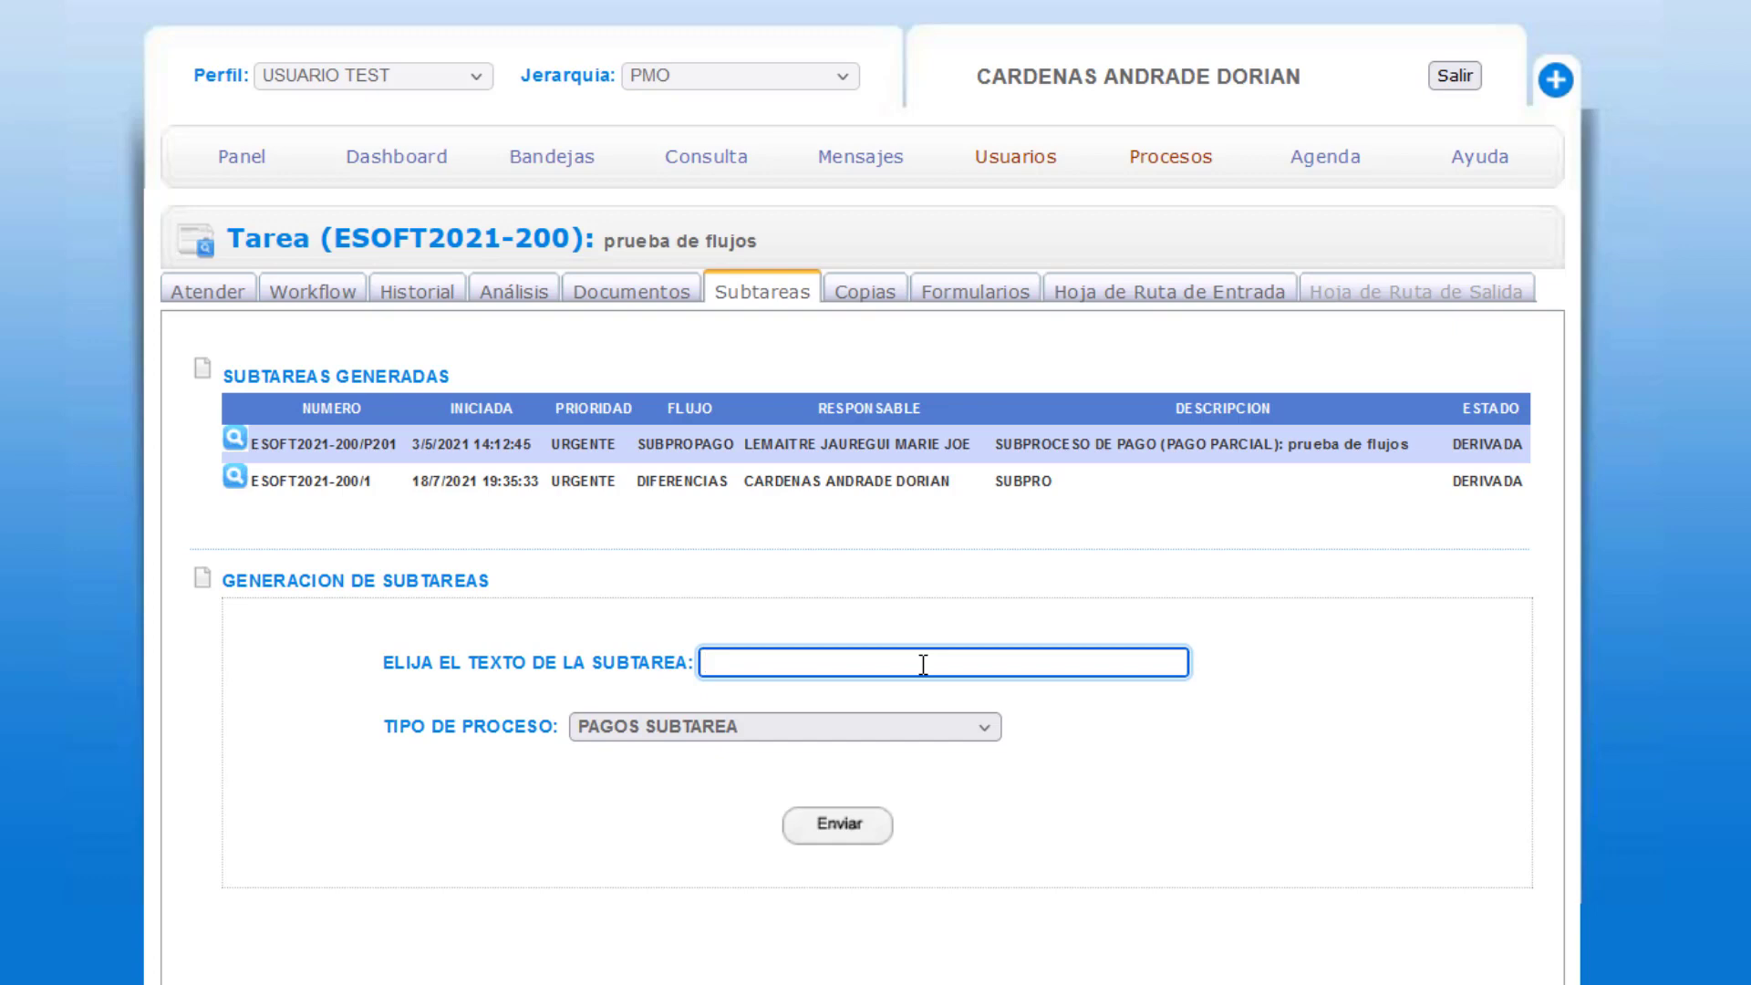
left_click(857, 730)
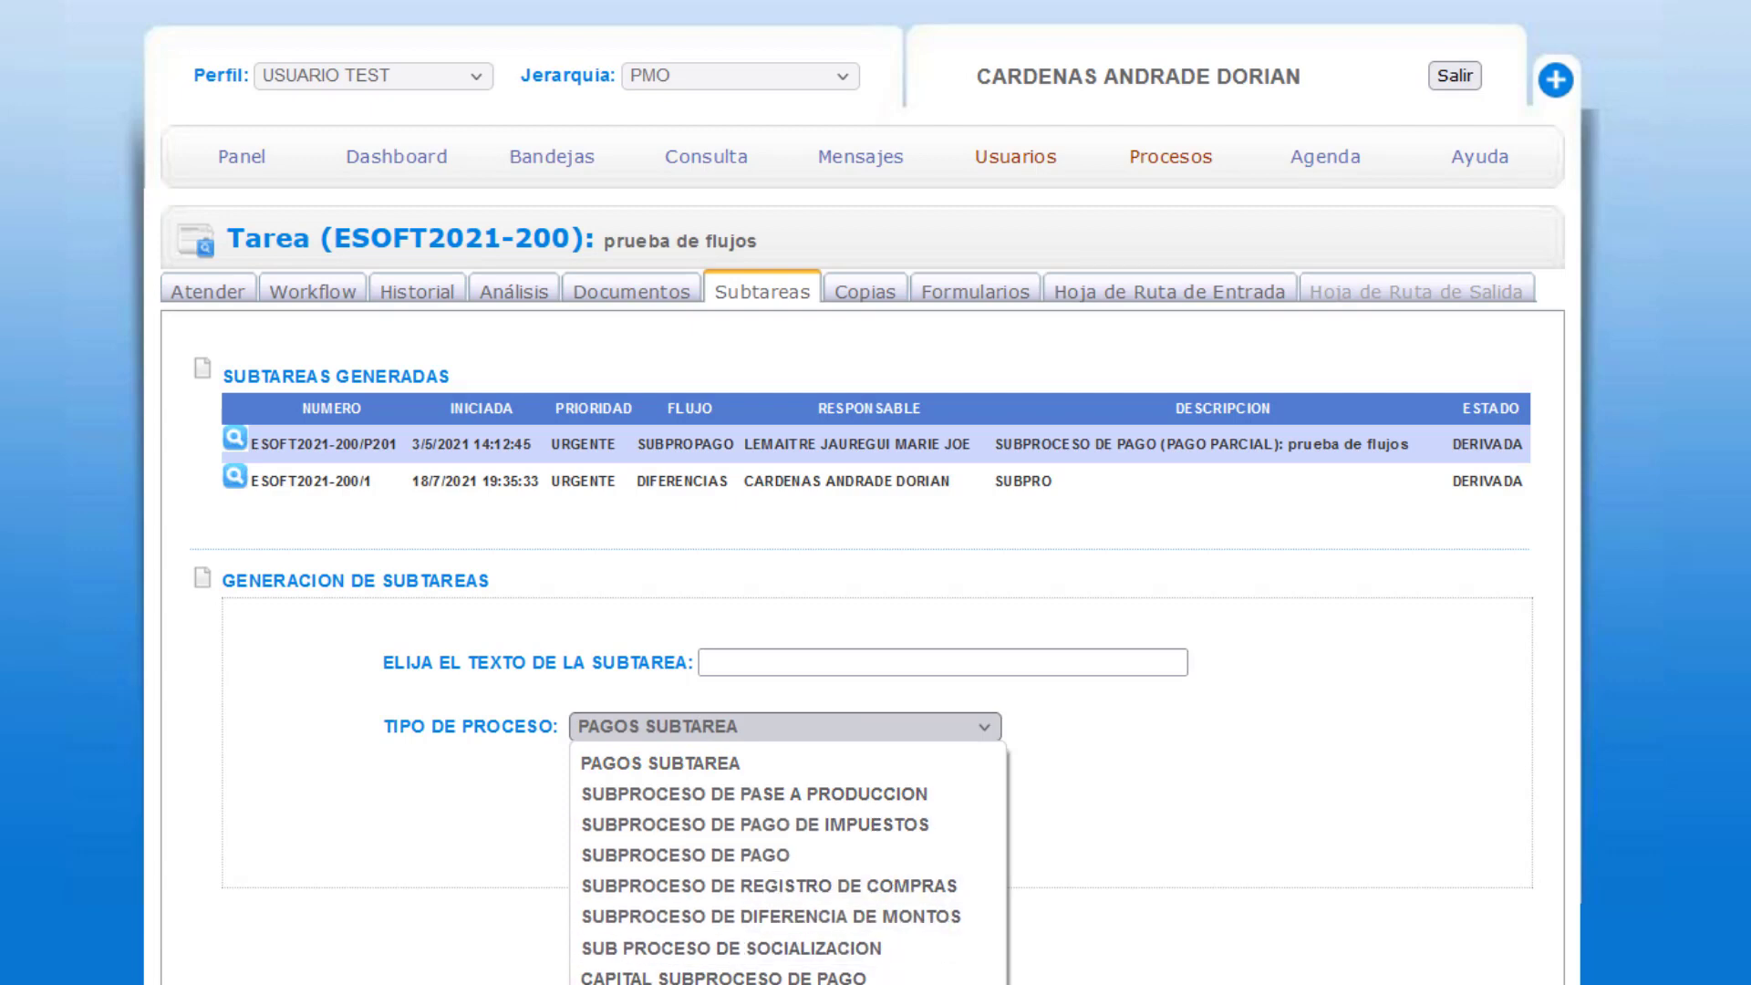
left_click(803, 984)
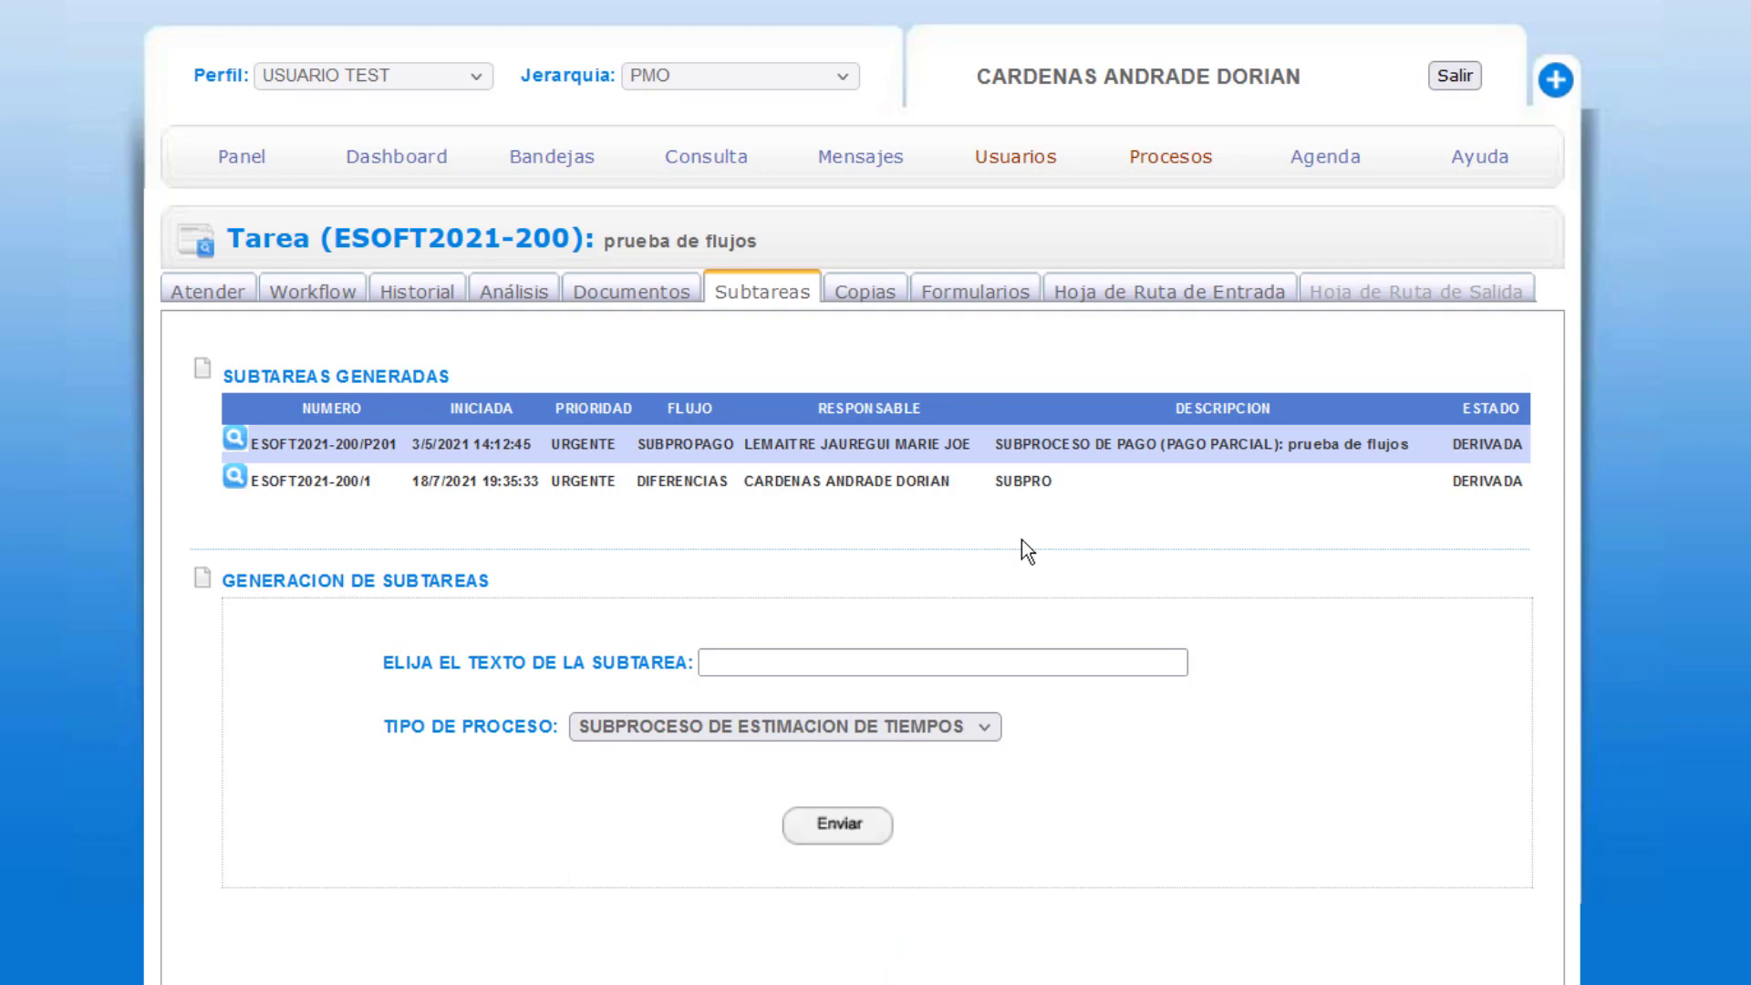
Look through the manual copy recipients in Copias and open the Libro de Compra con Factura form from the Formularios section
left_click(880, 293)
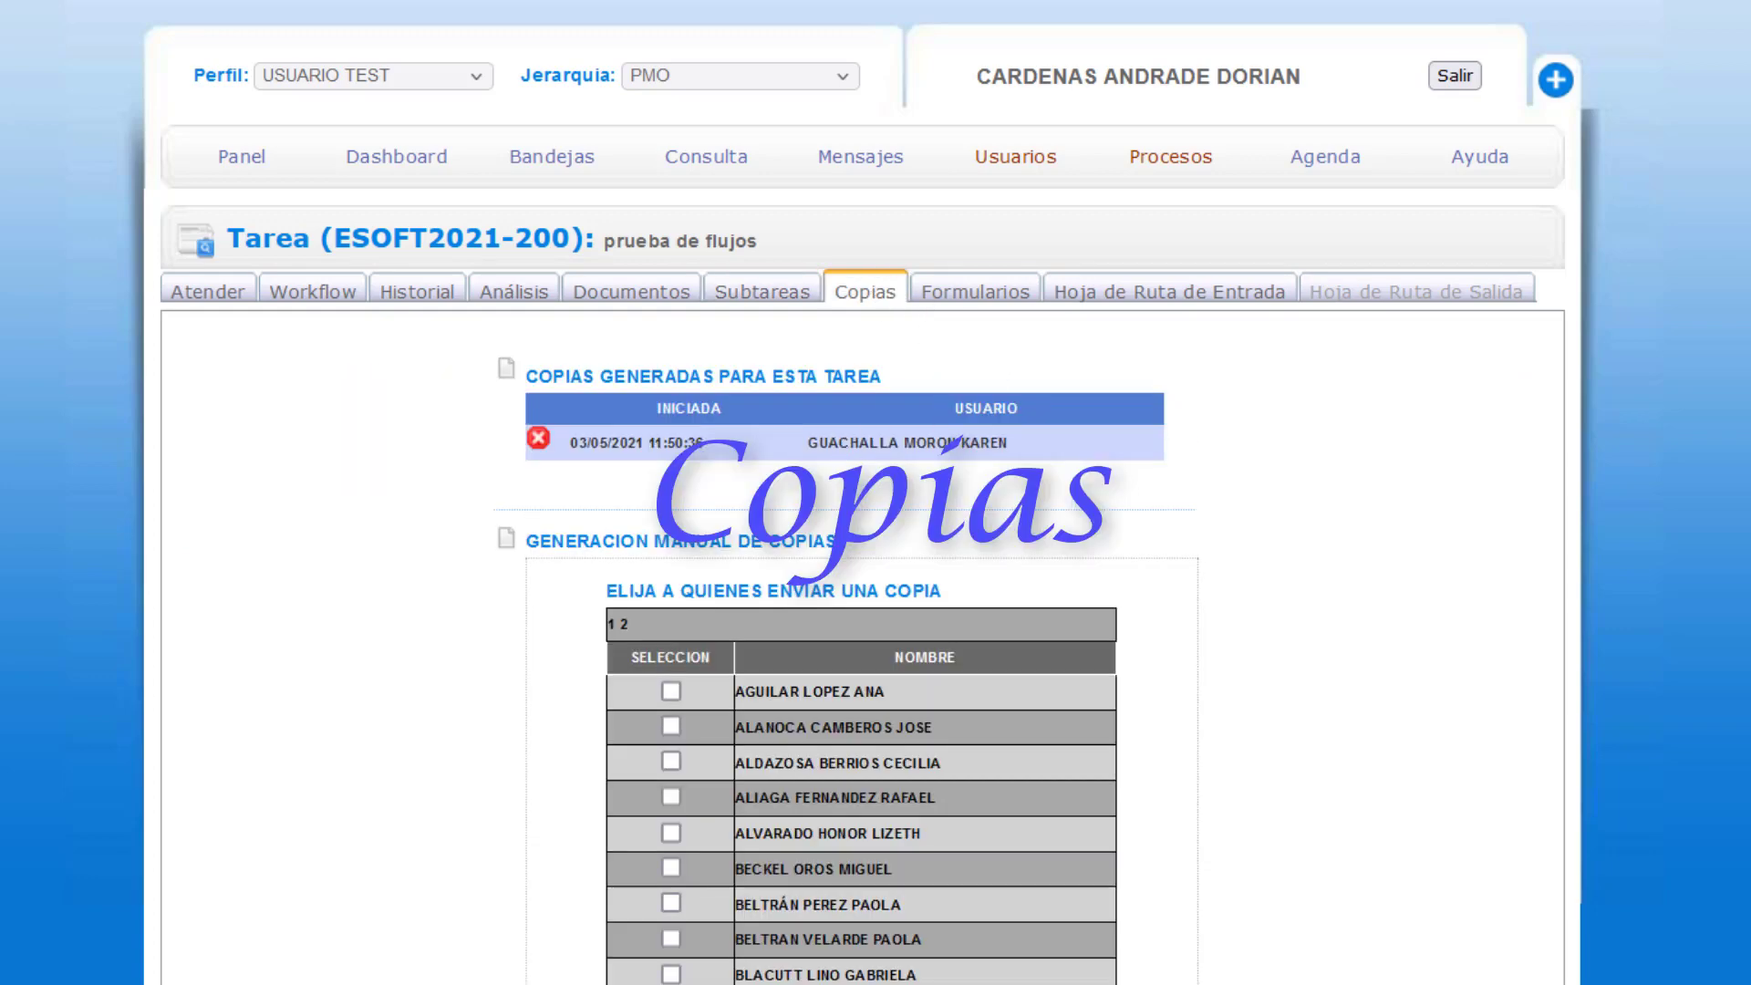
scroll(1398, 634, "down", 4)
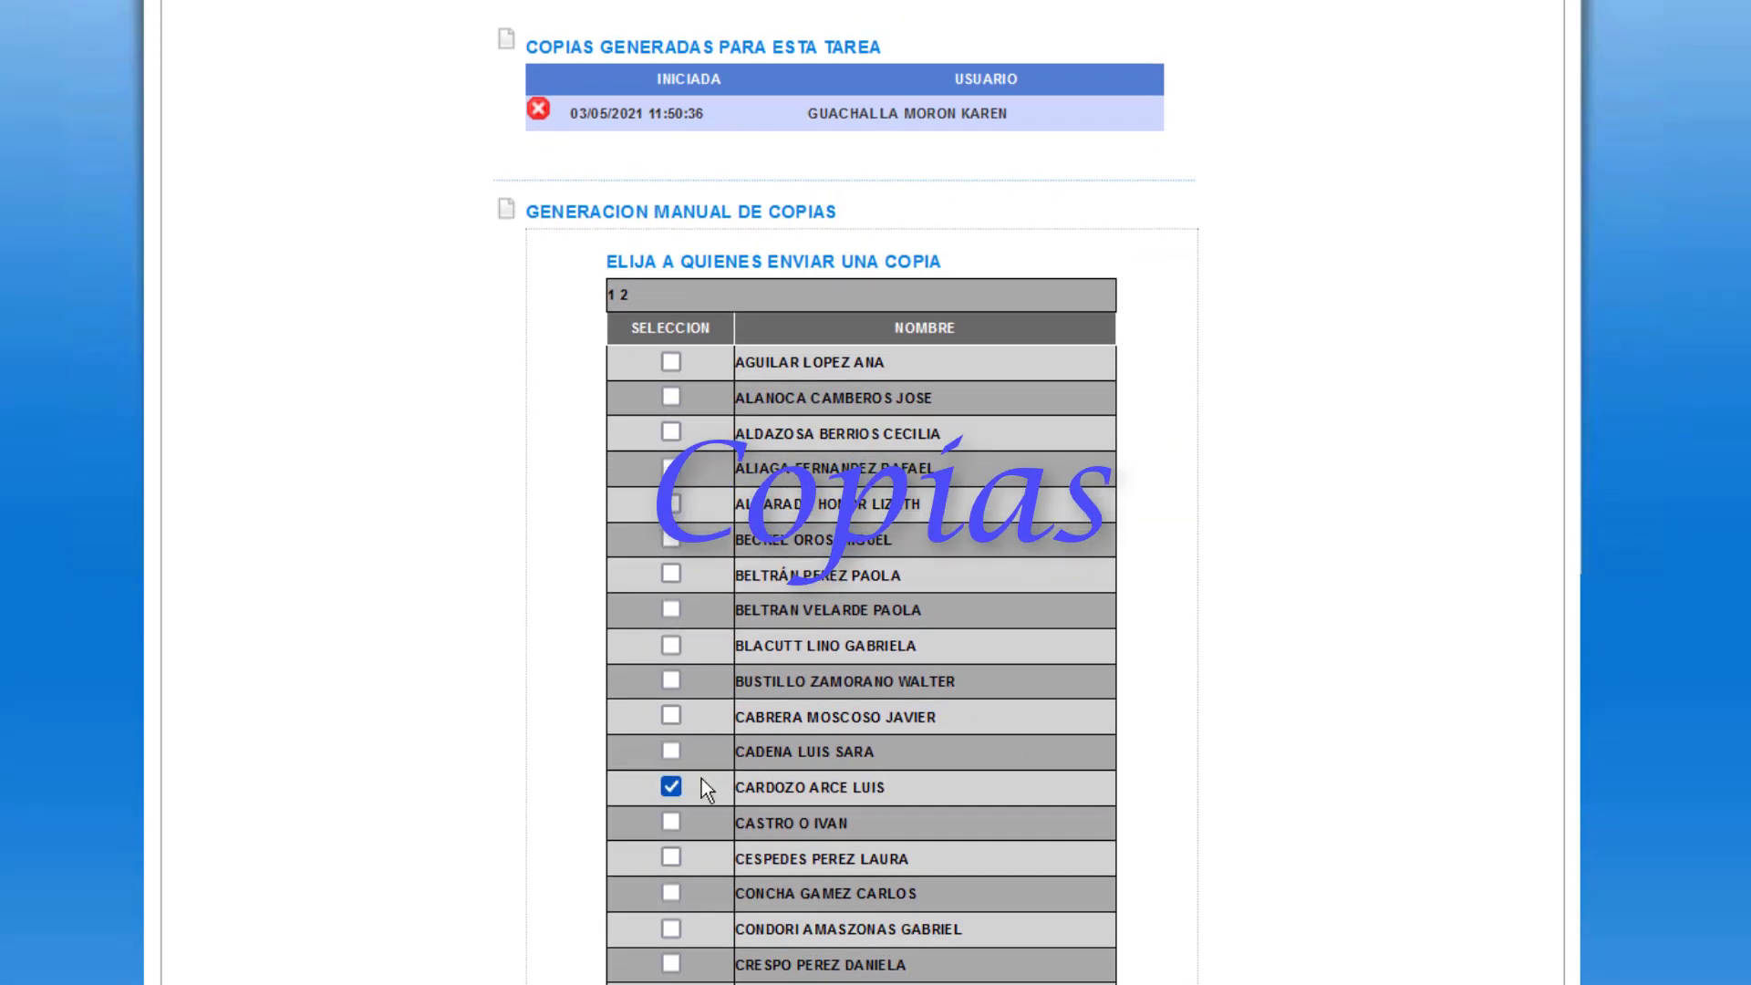
scroll(862, 493, "down", 13)
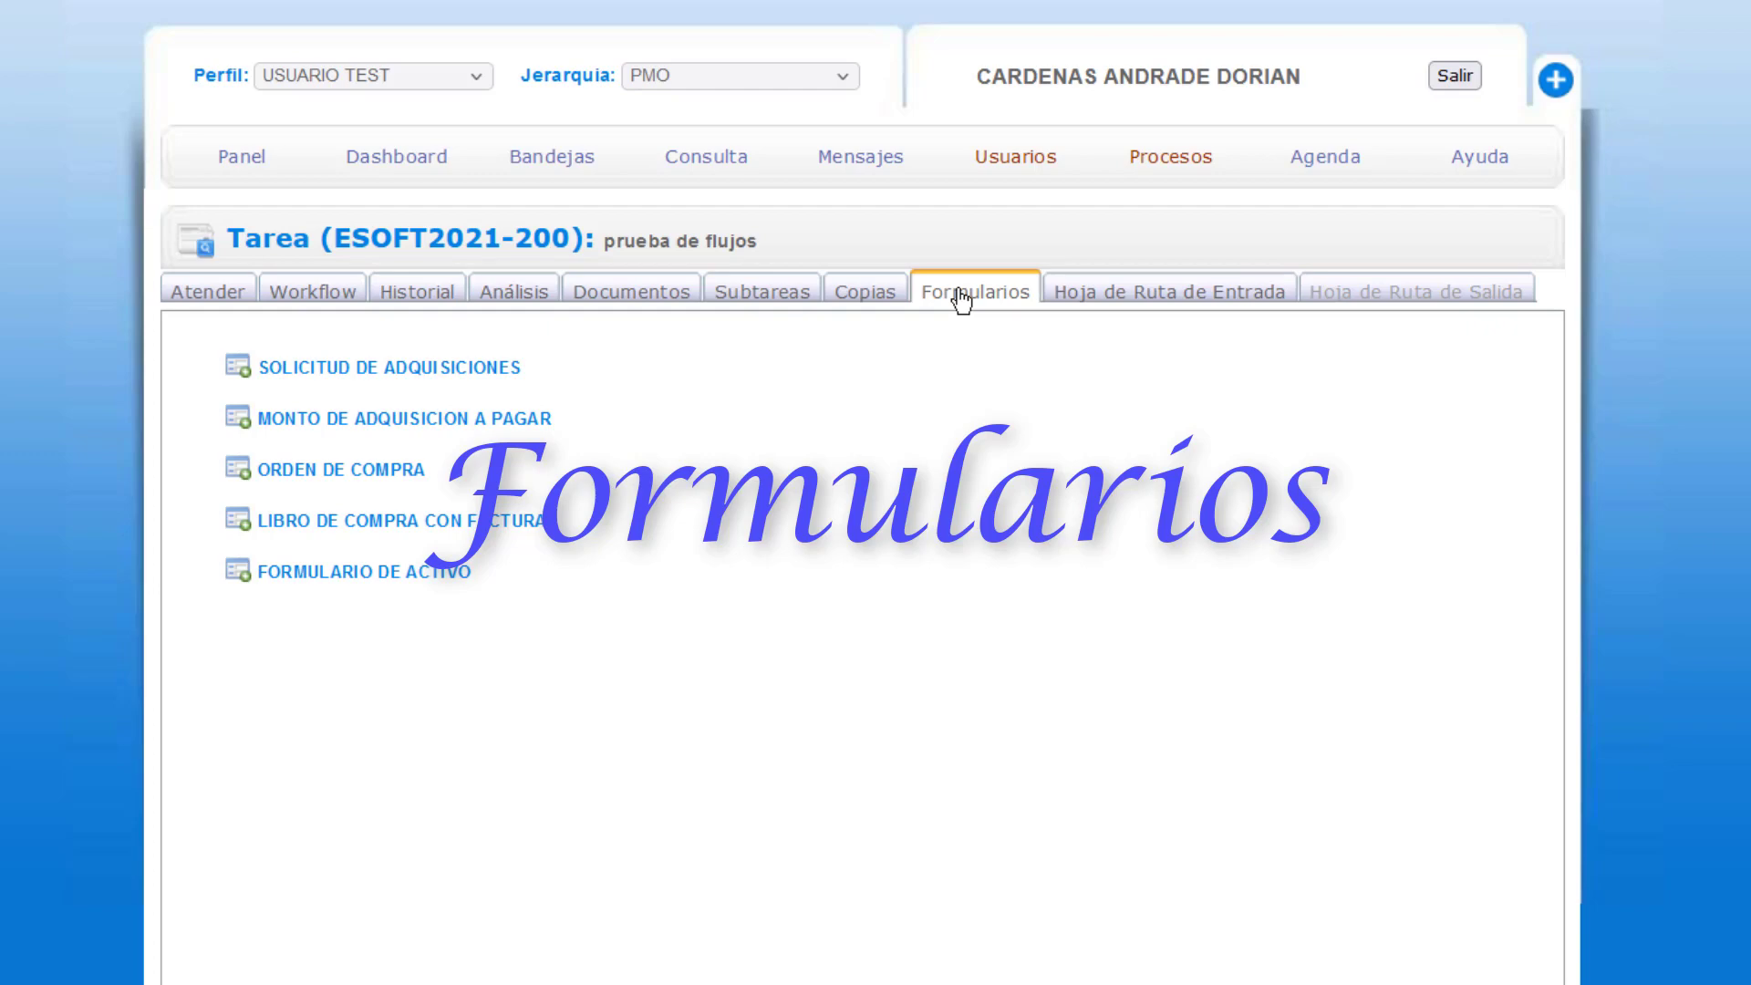
left_click(359, 536)
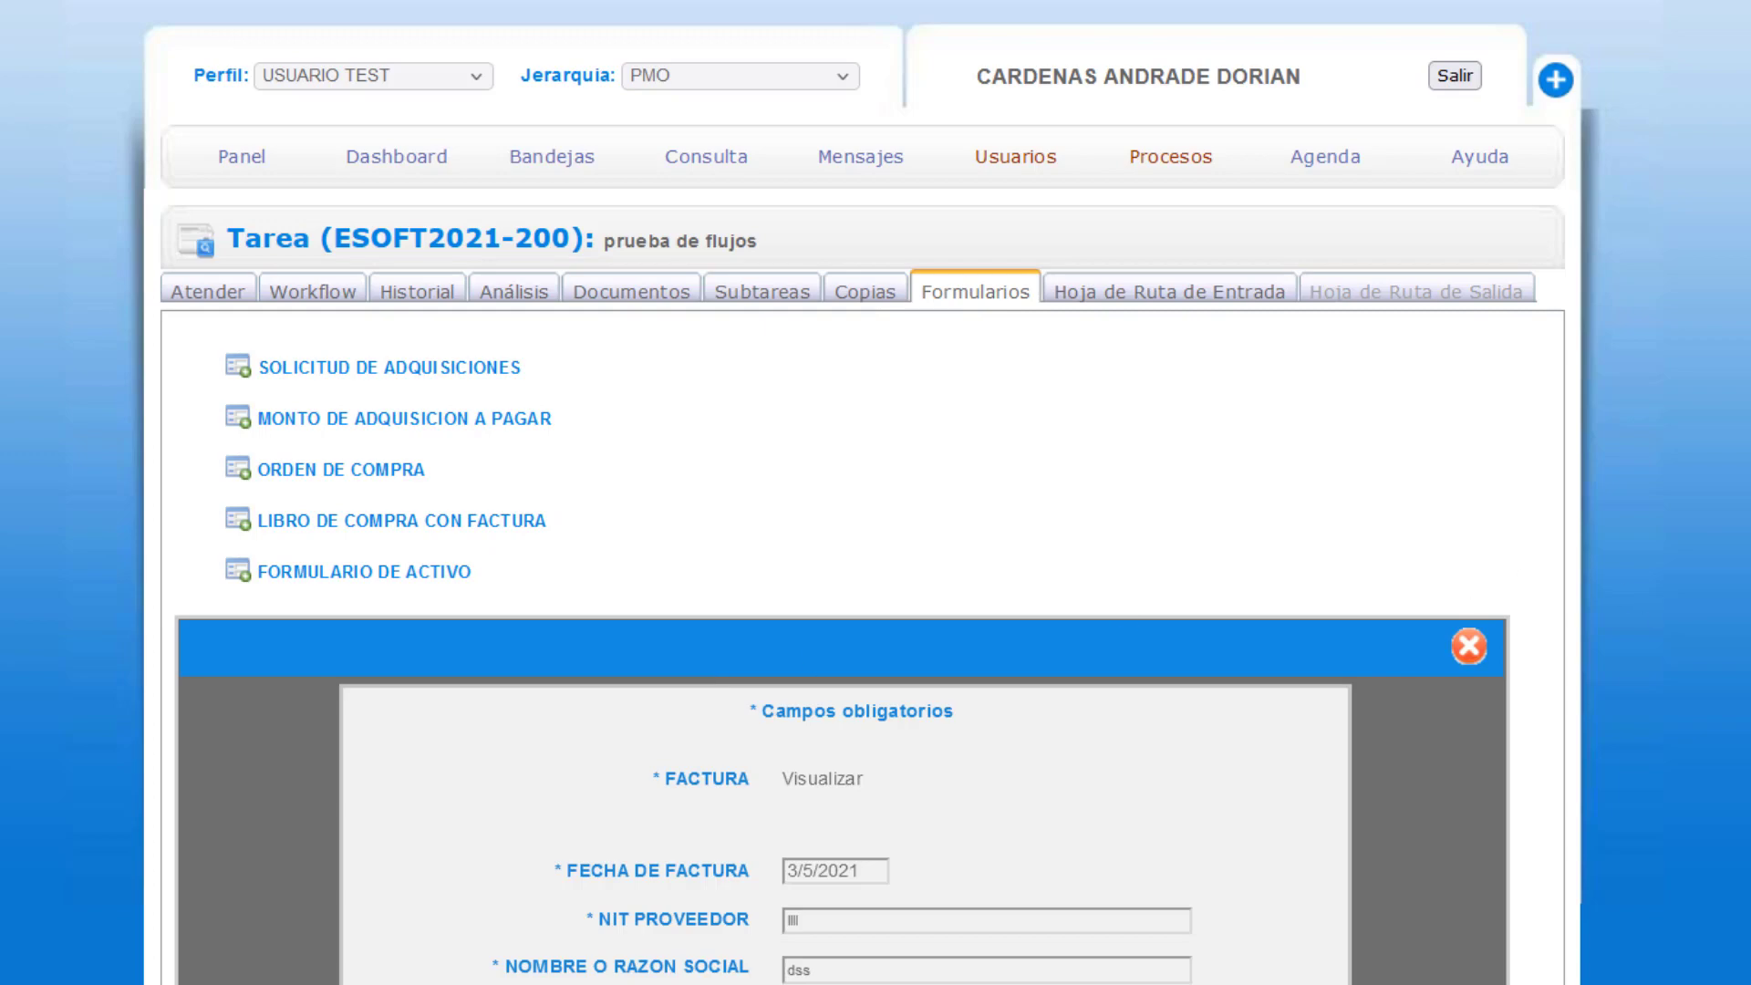
Review the fields of the Libro de Compra con Factura form and view the Formulario de Activo of ESOFT2021-200
scroll(845, 565, "down", 4)
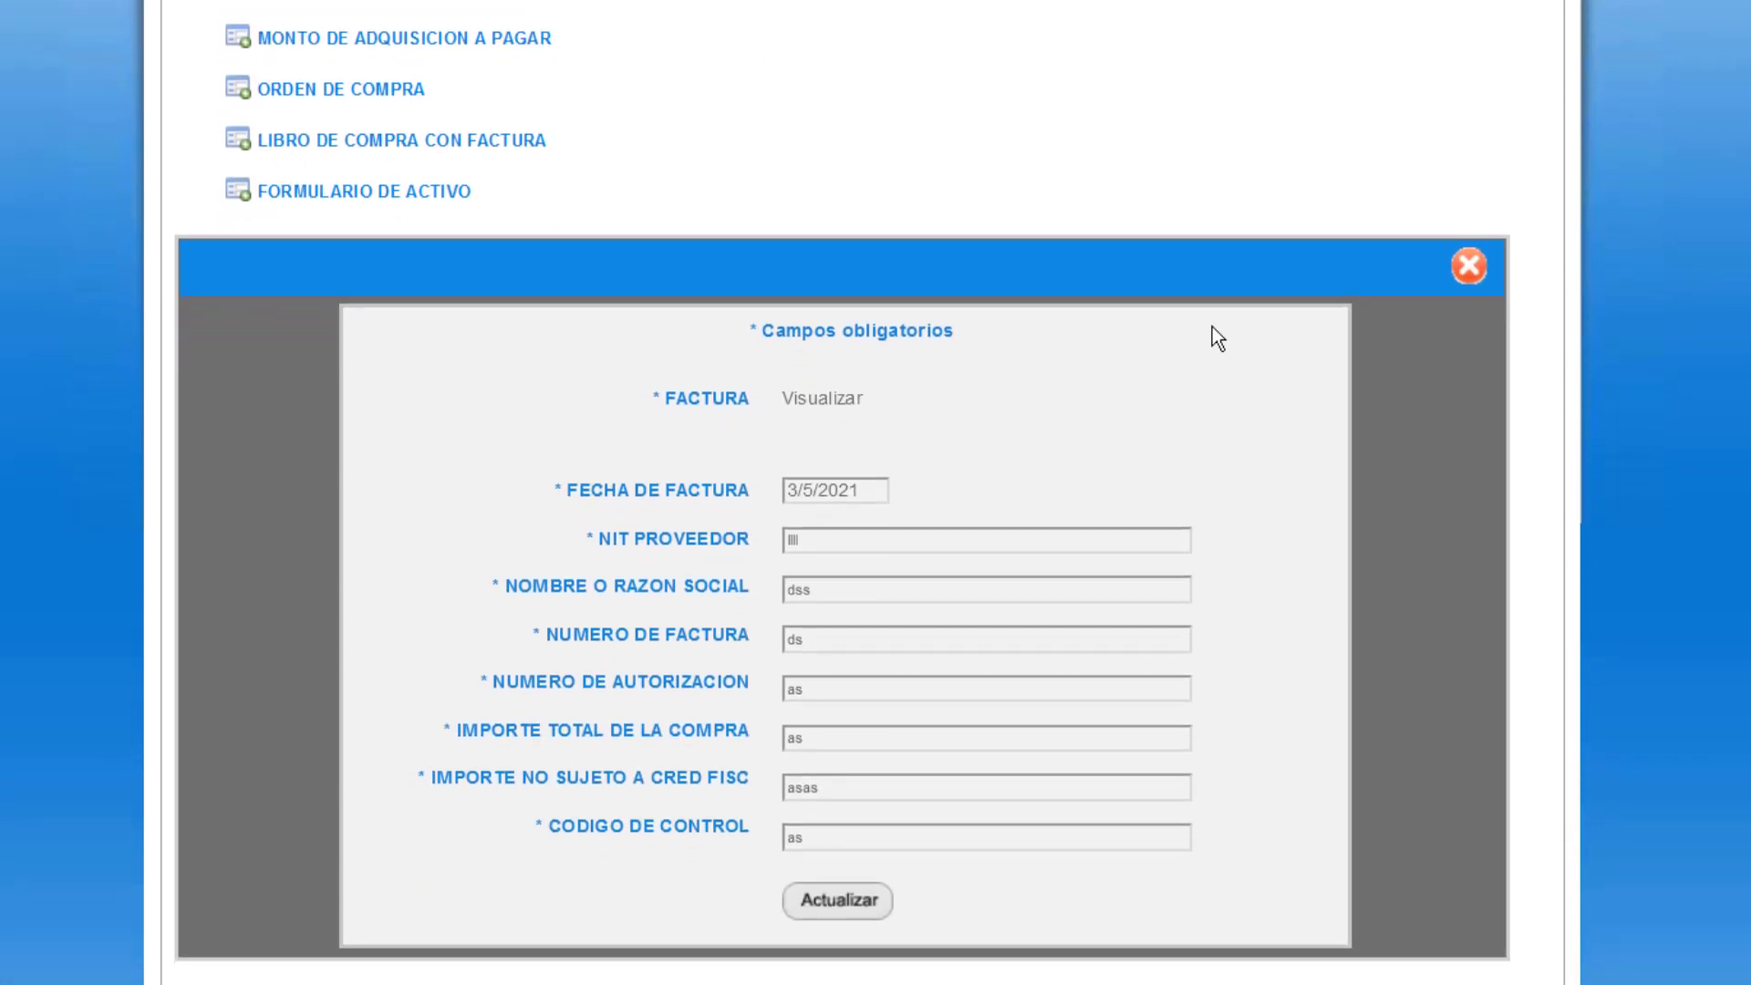
left_click(417, 194)
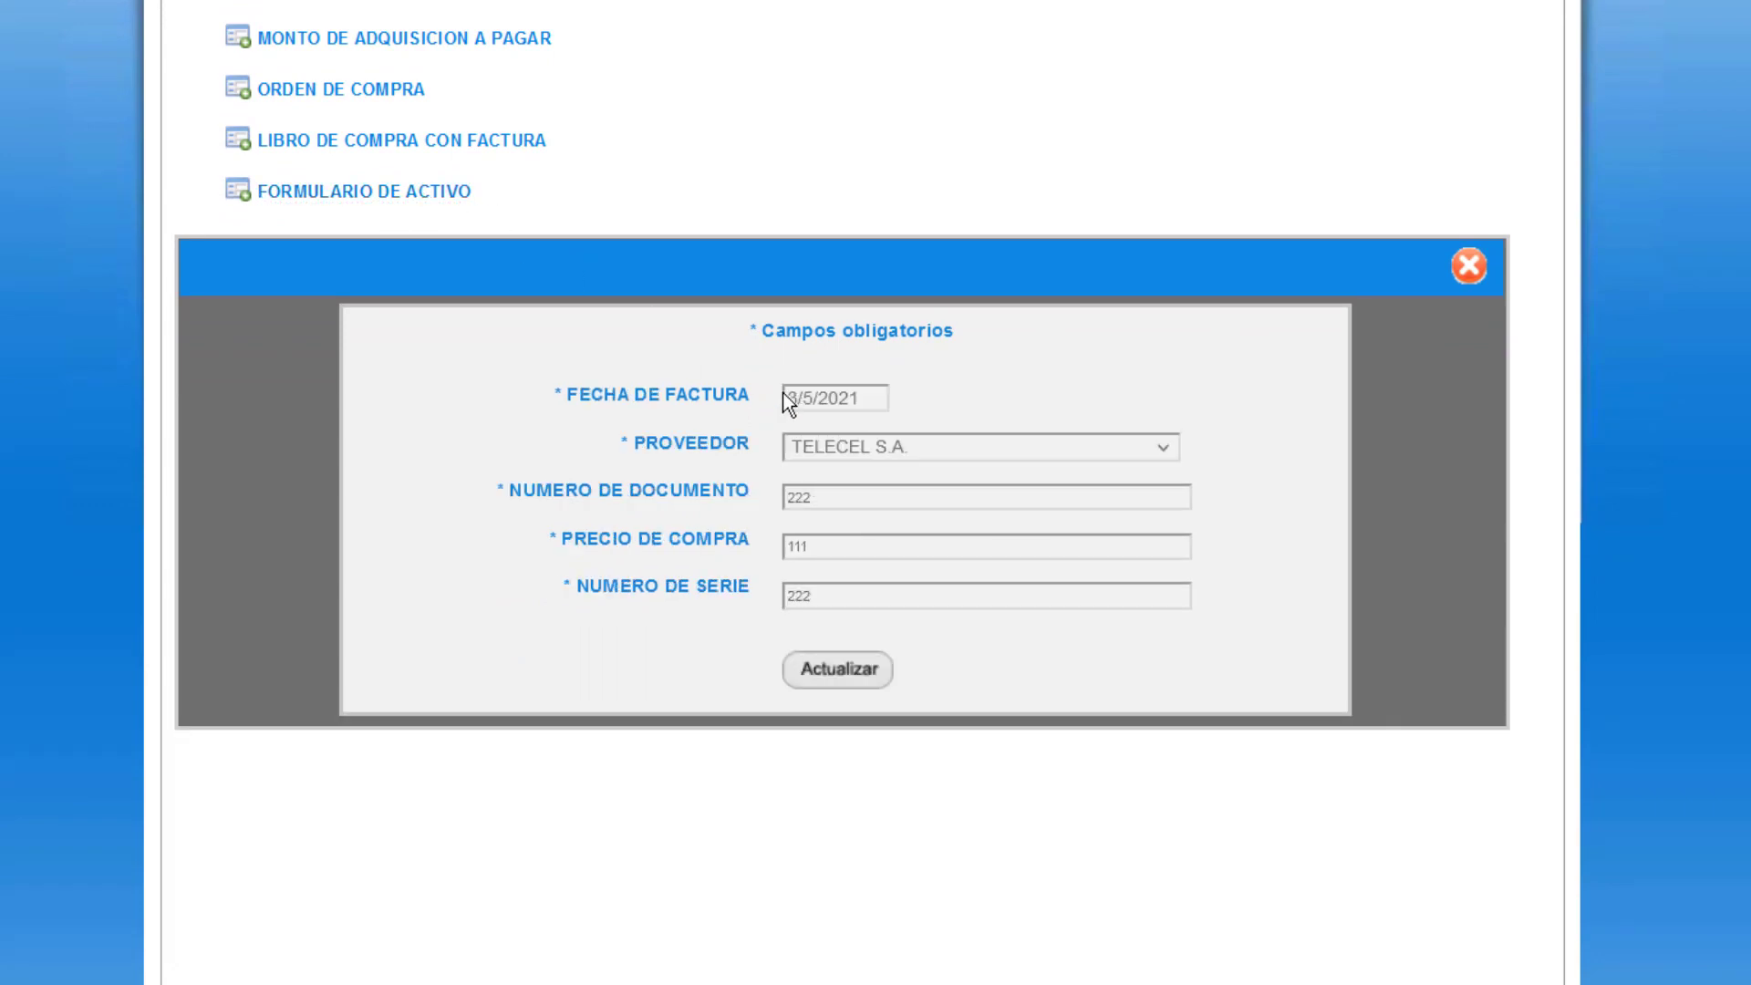
scroll(863, 493, "up", 4)
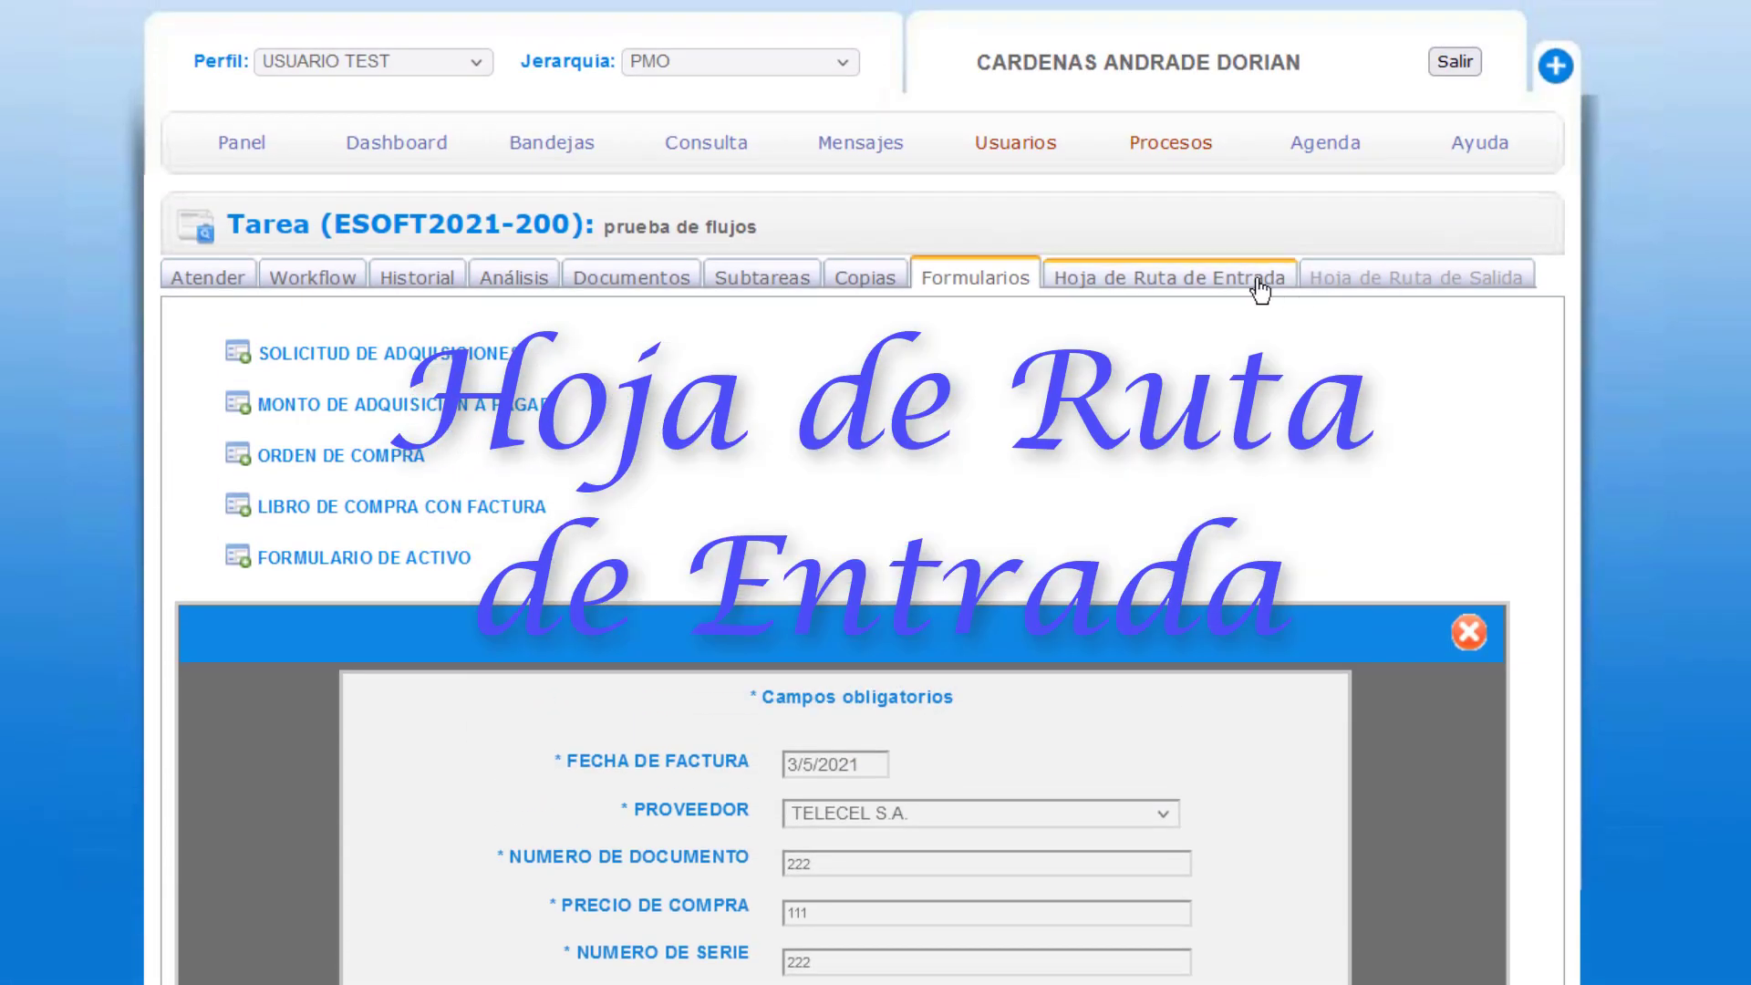
Review the Hoja de Ruta de Entrada of ESOFT2021-200, from the shipping data to the digitized correspondence
left_click(1182, 283)
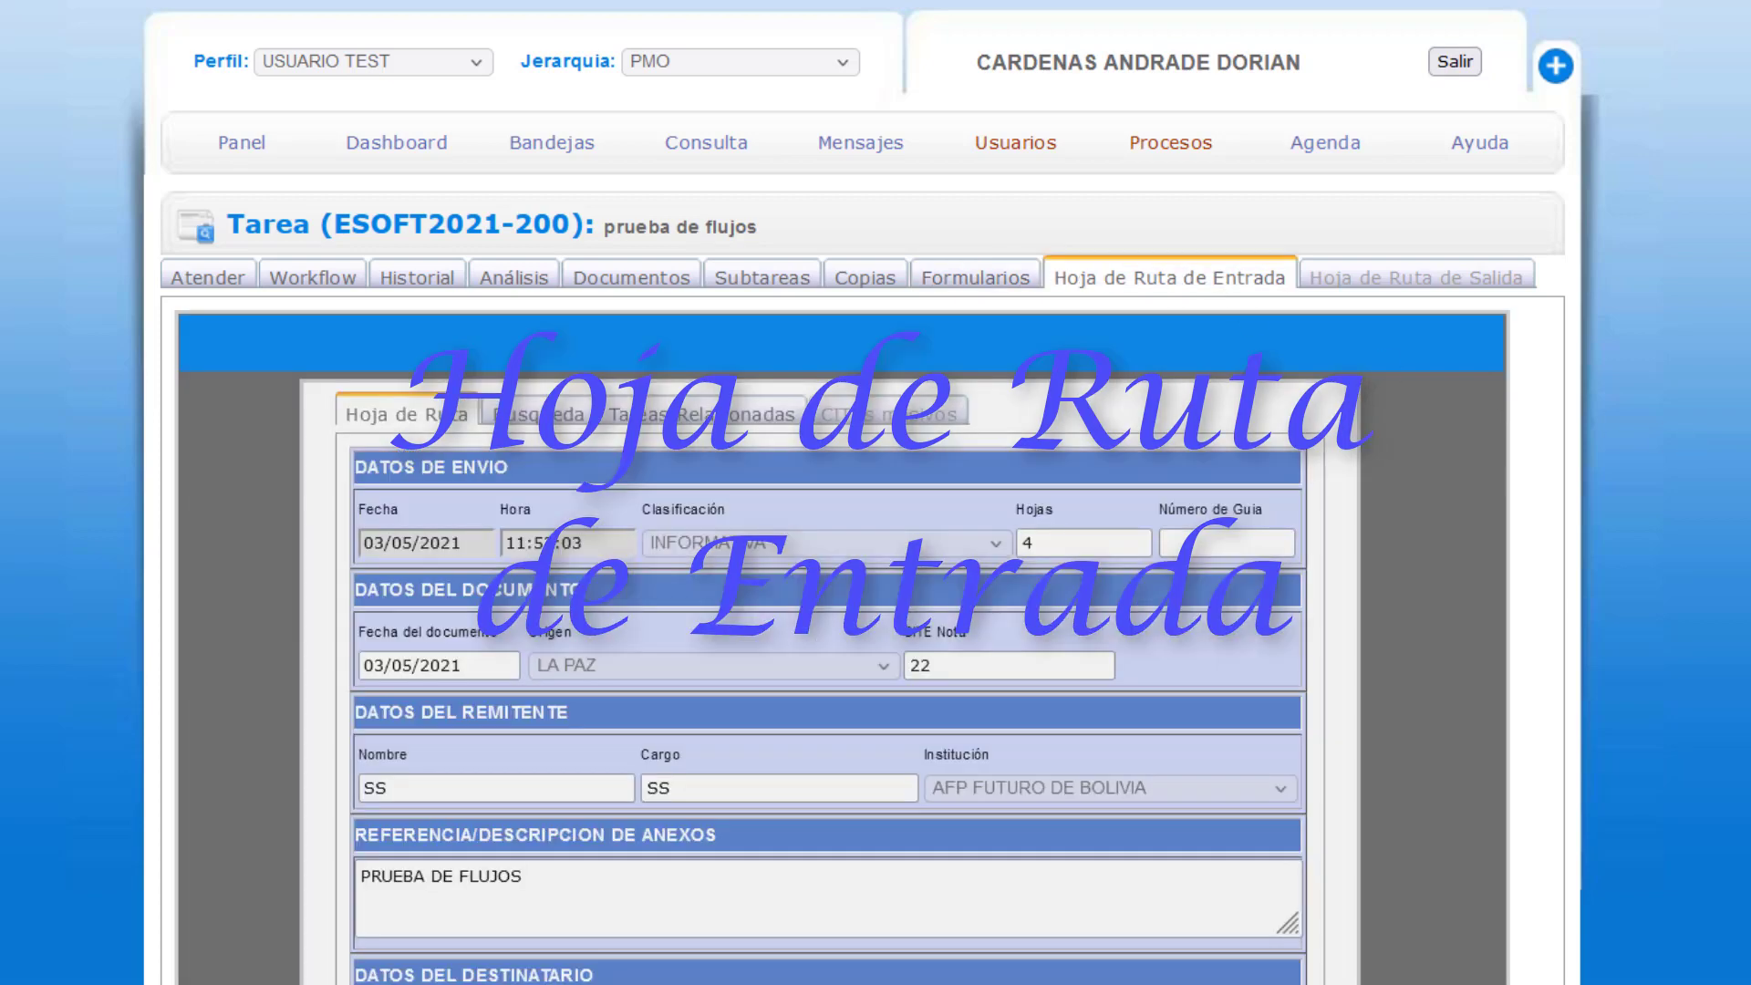
scroll(862, 547, "down", 2)
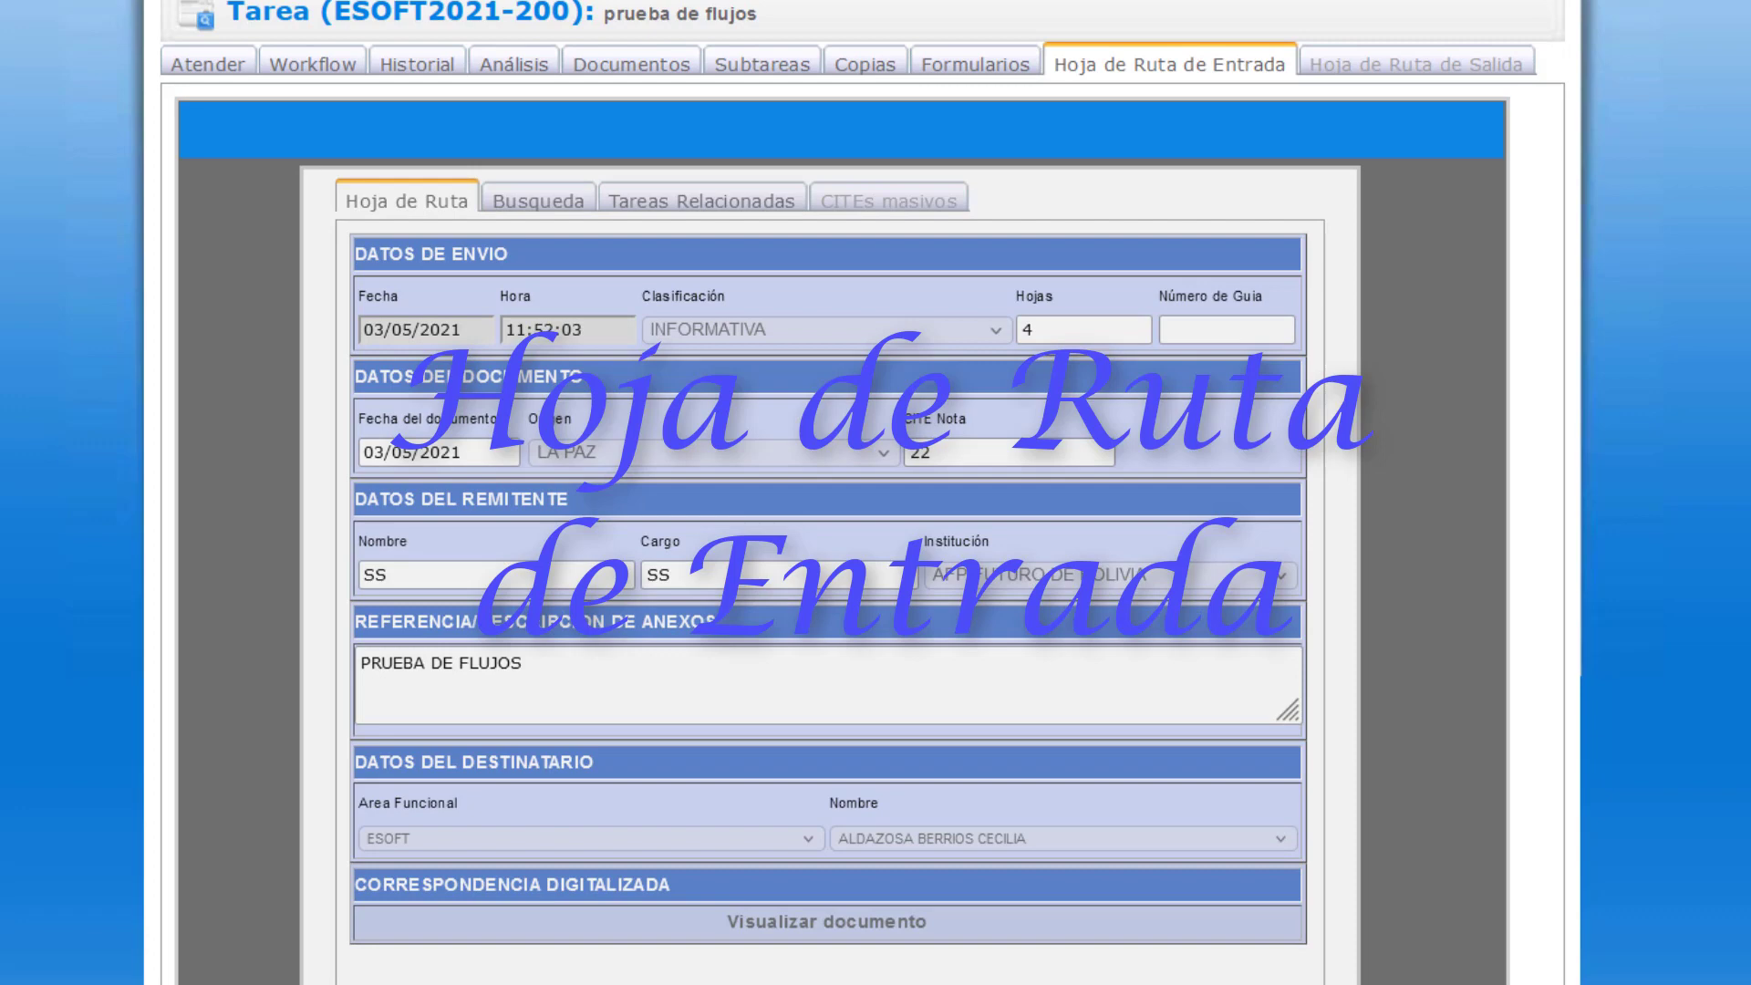
scroll(862, 547, "up", 1)
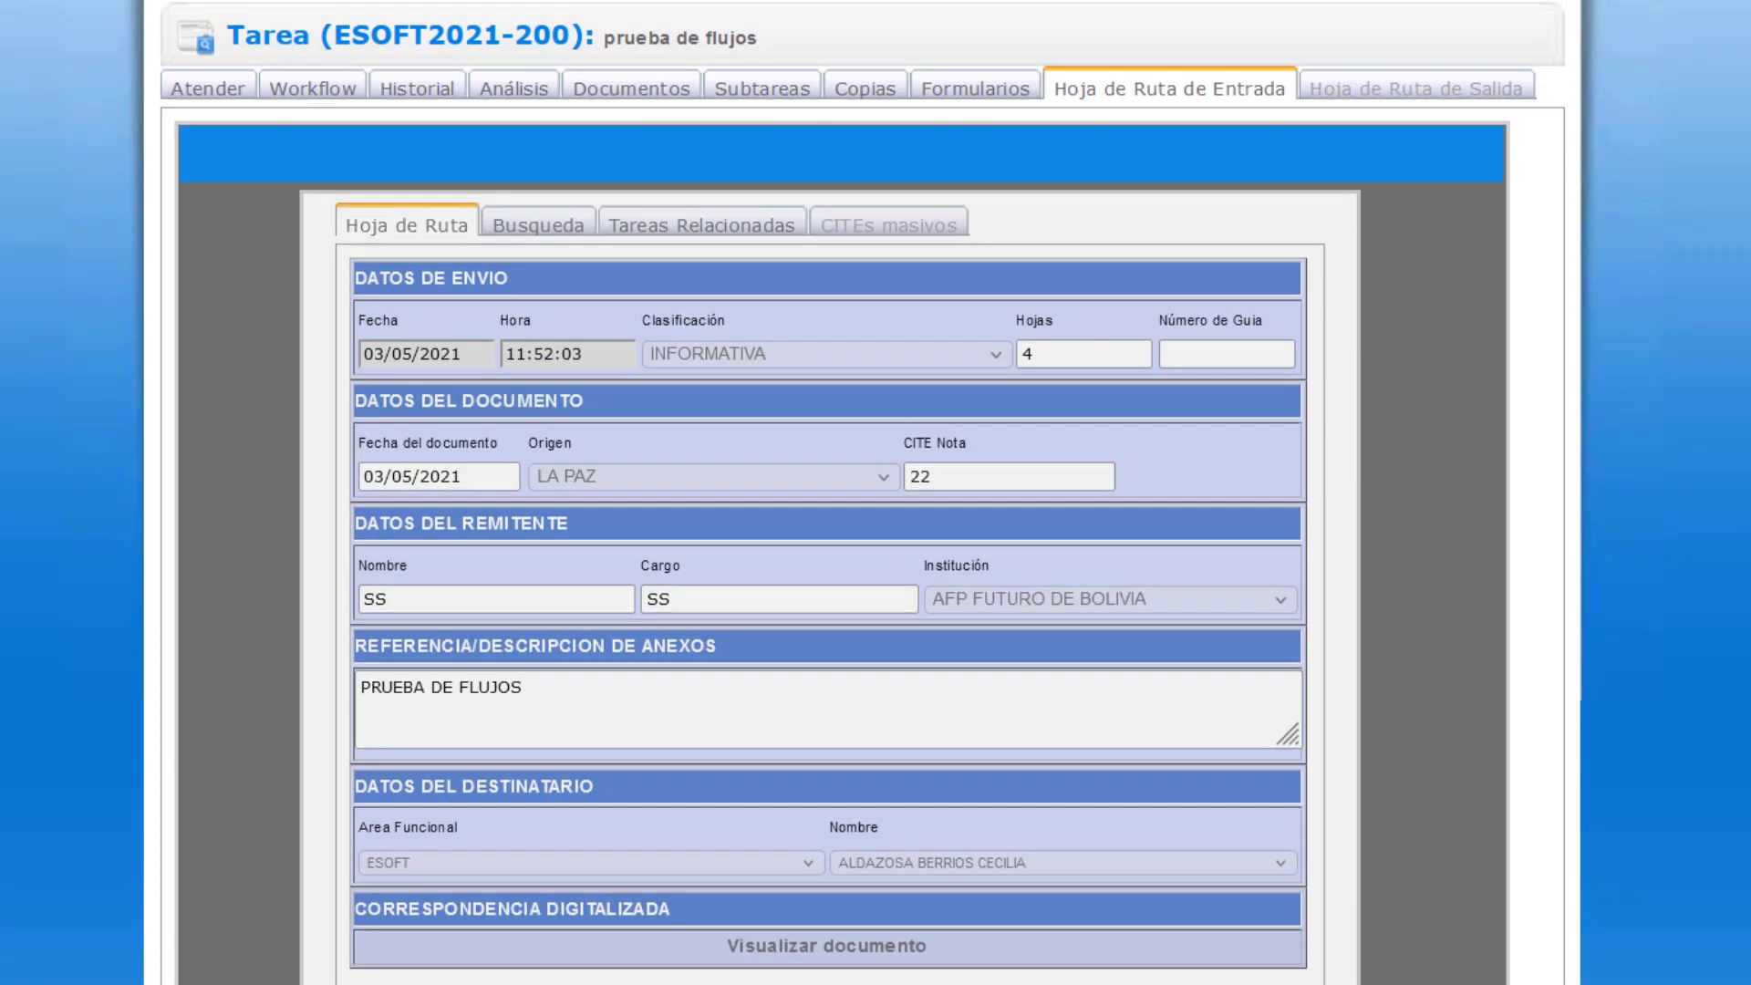
scroll(862, 547, "up", 1)
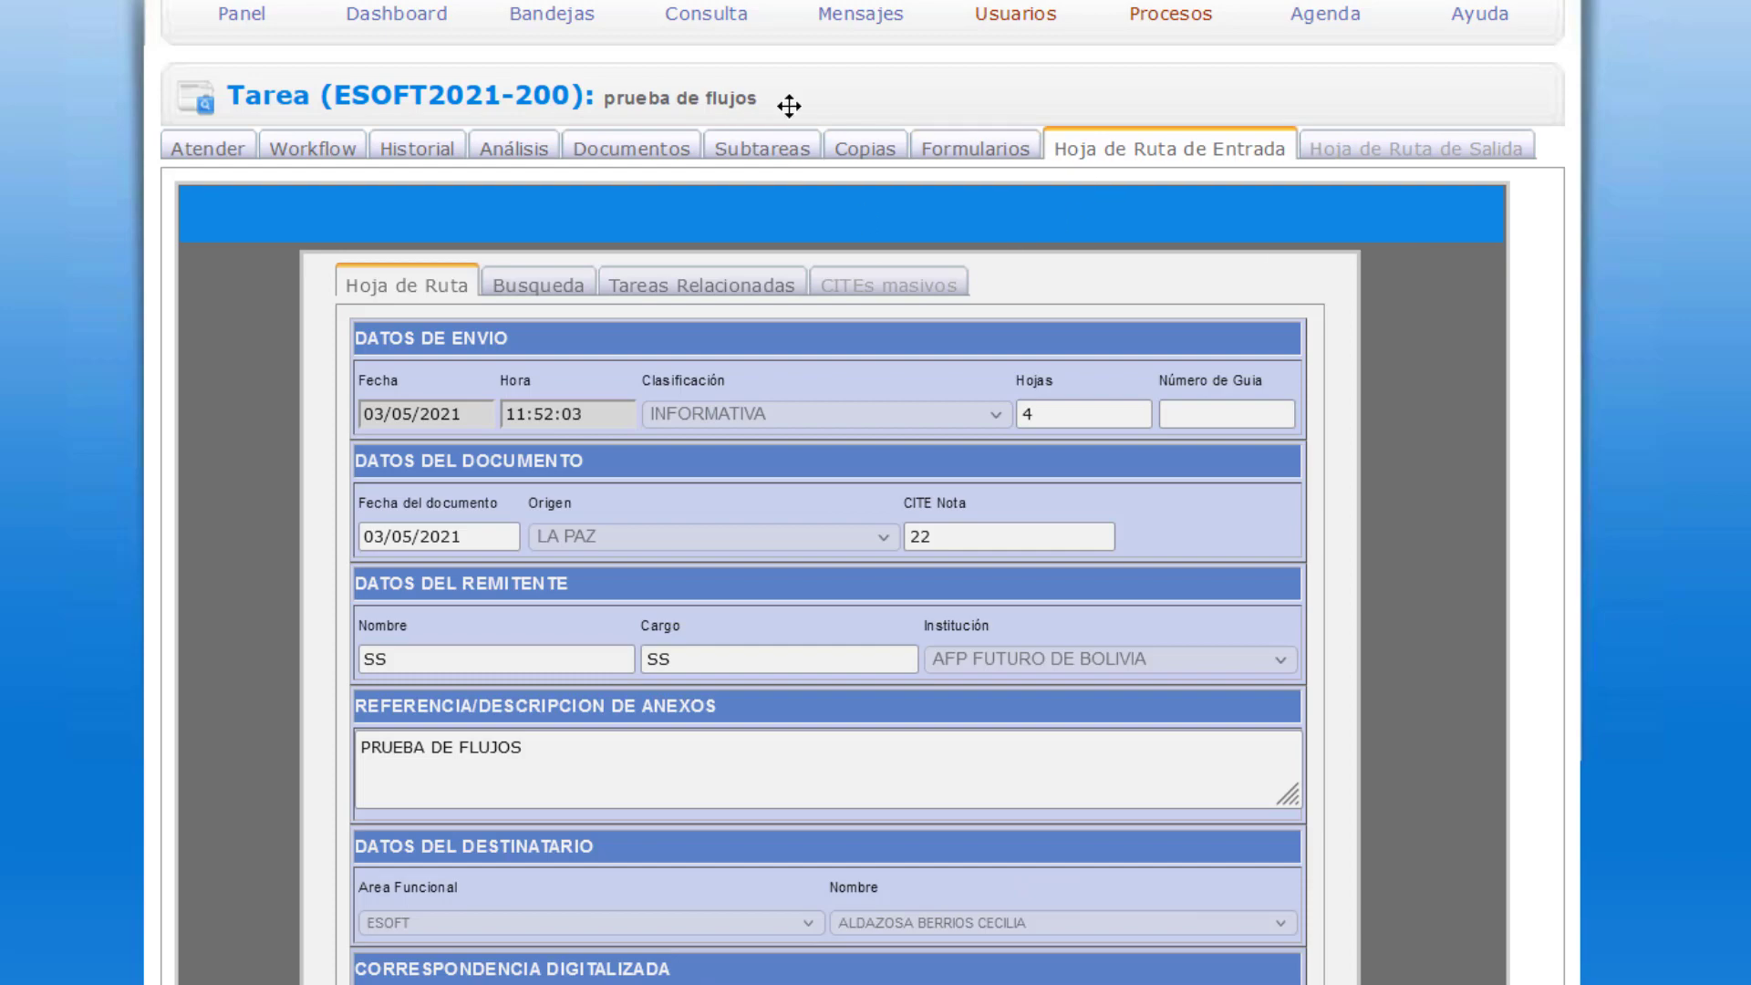
Open task PMO2021-170 from the Bandeja de Entrada and bring up its required Hoja de Ruta de Salida form
left_click(563, 27)
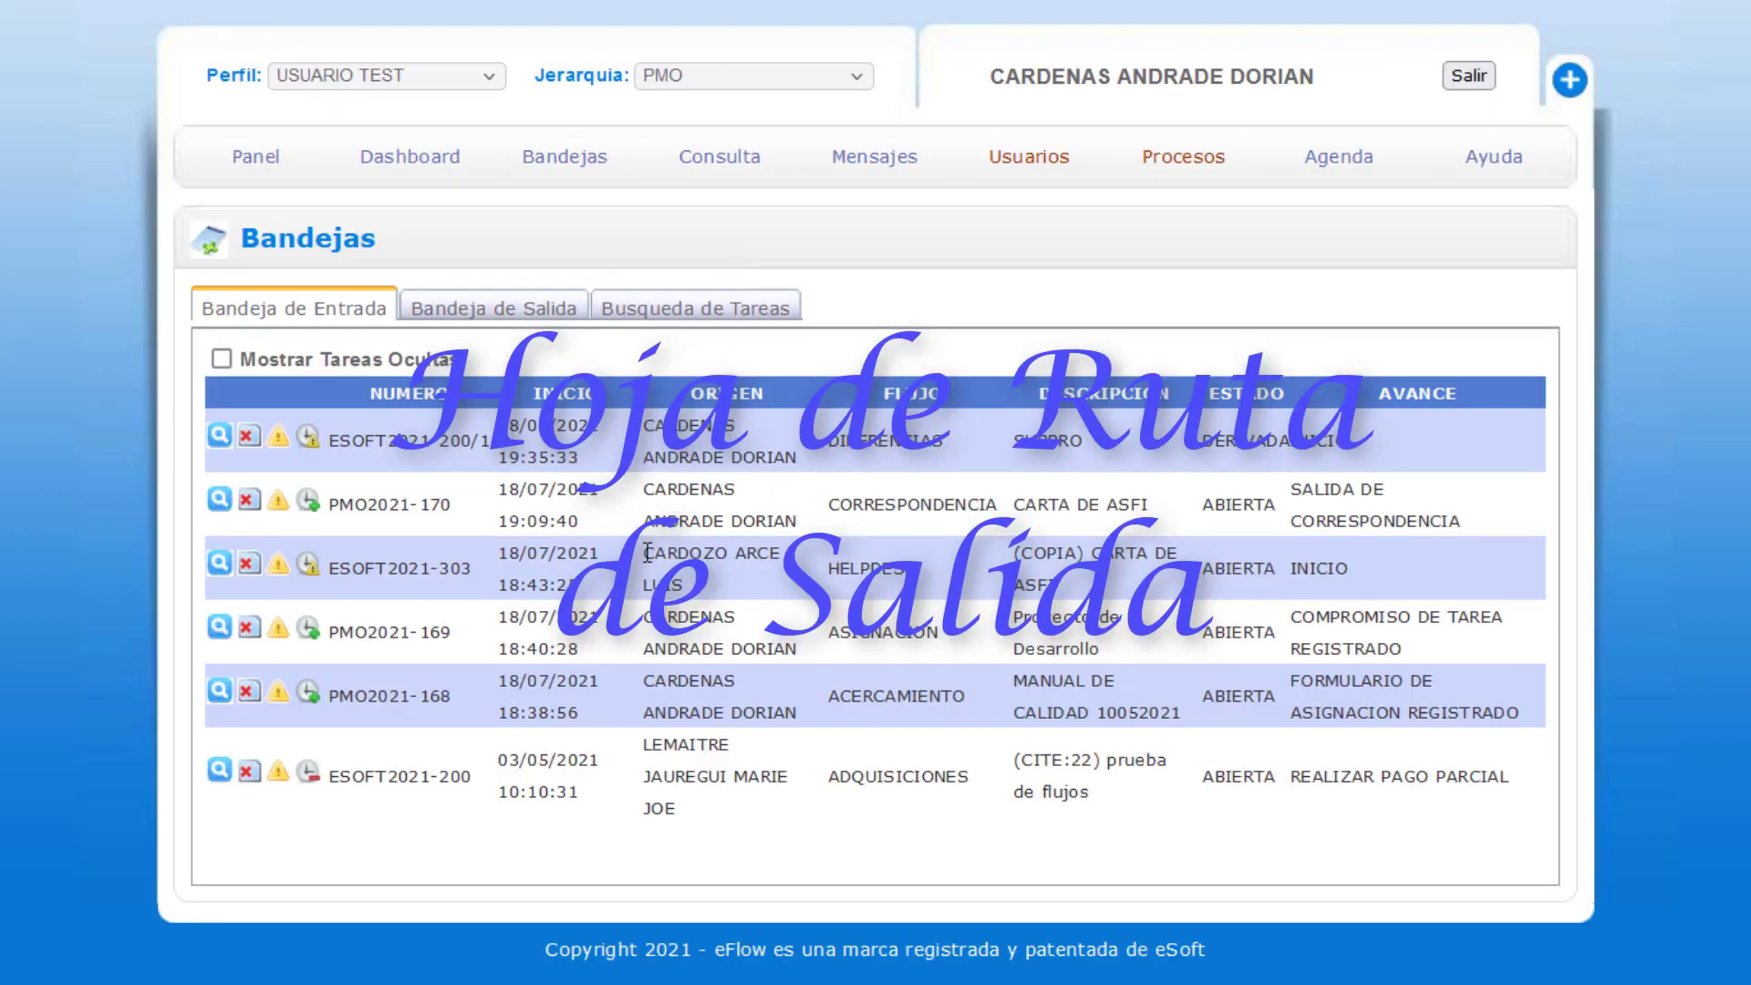
left_click(220, 502)
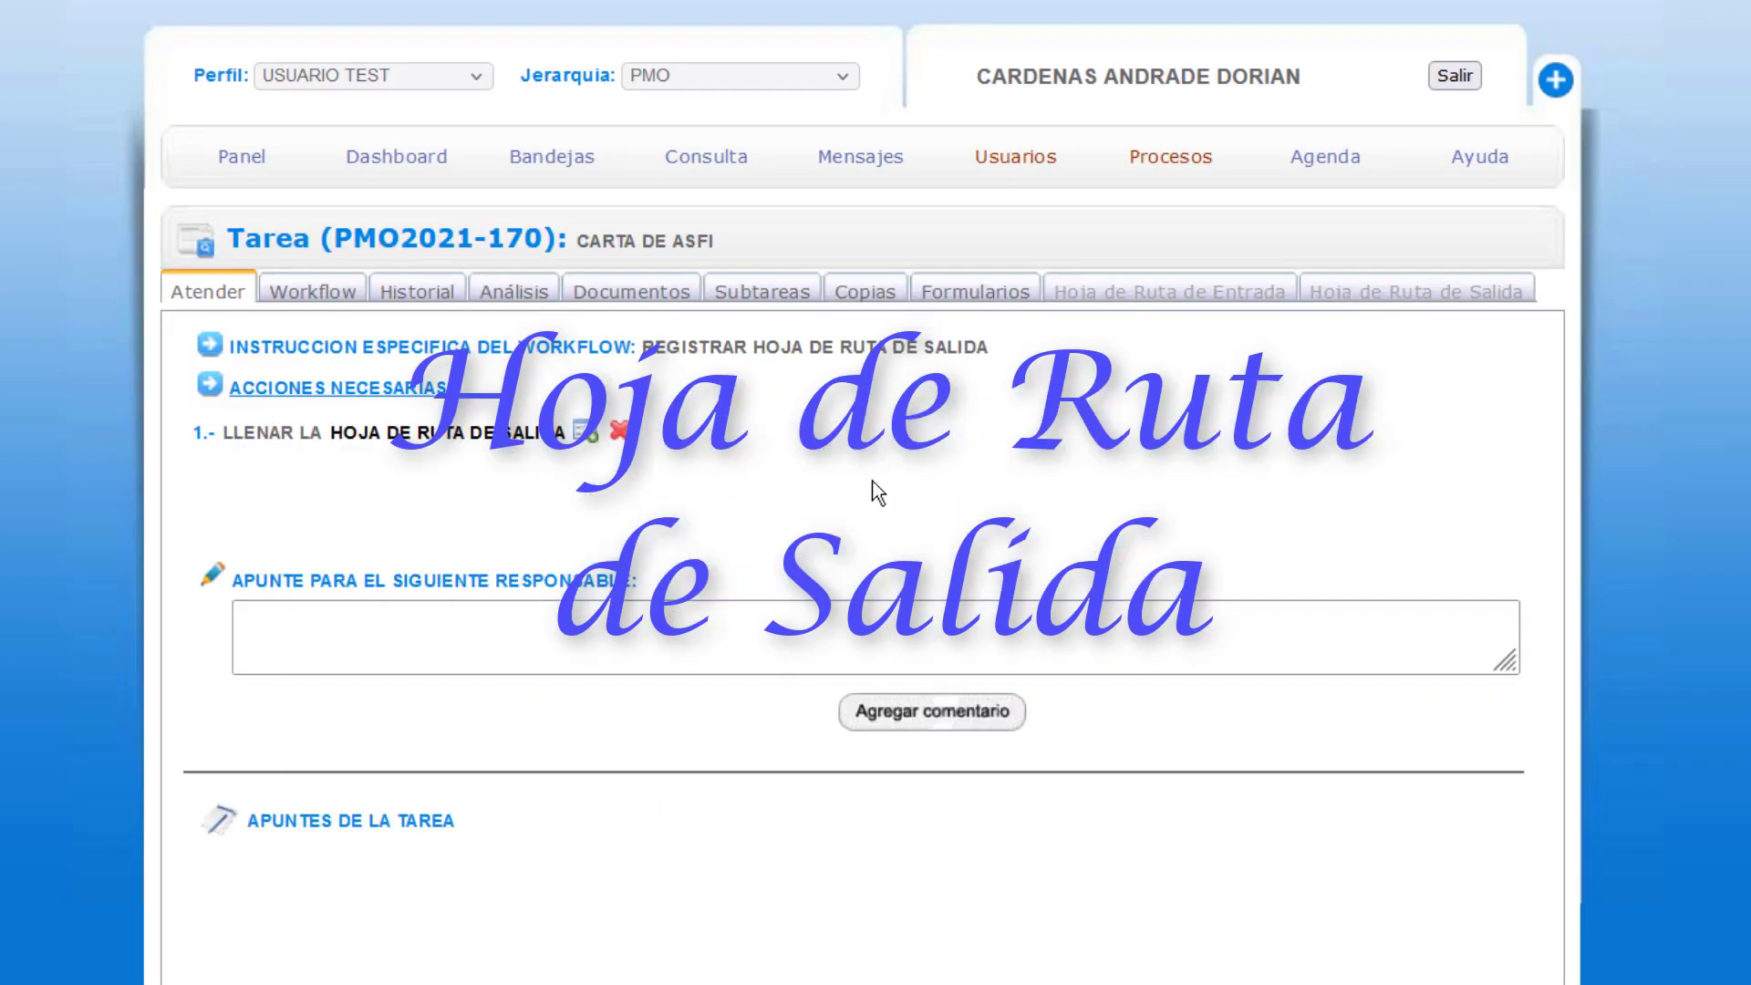
left_click(584, 433)
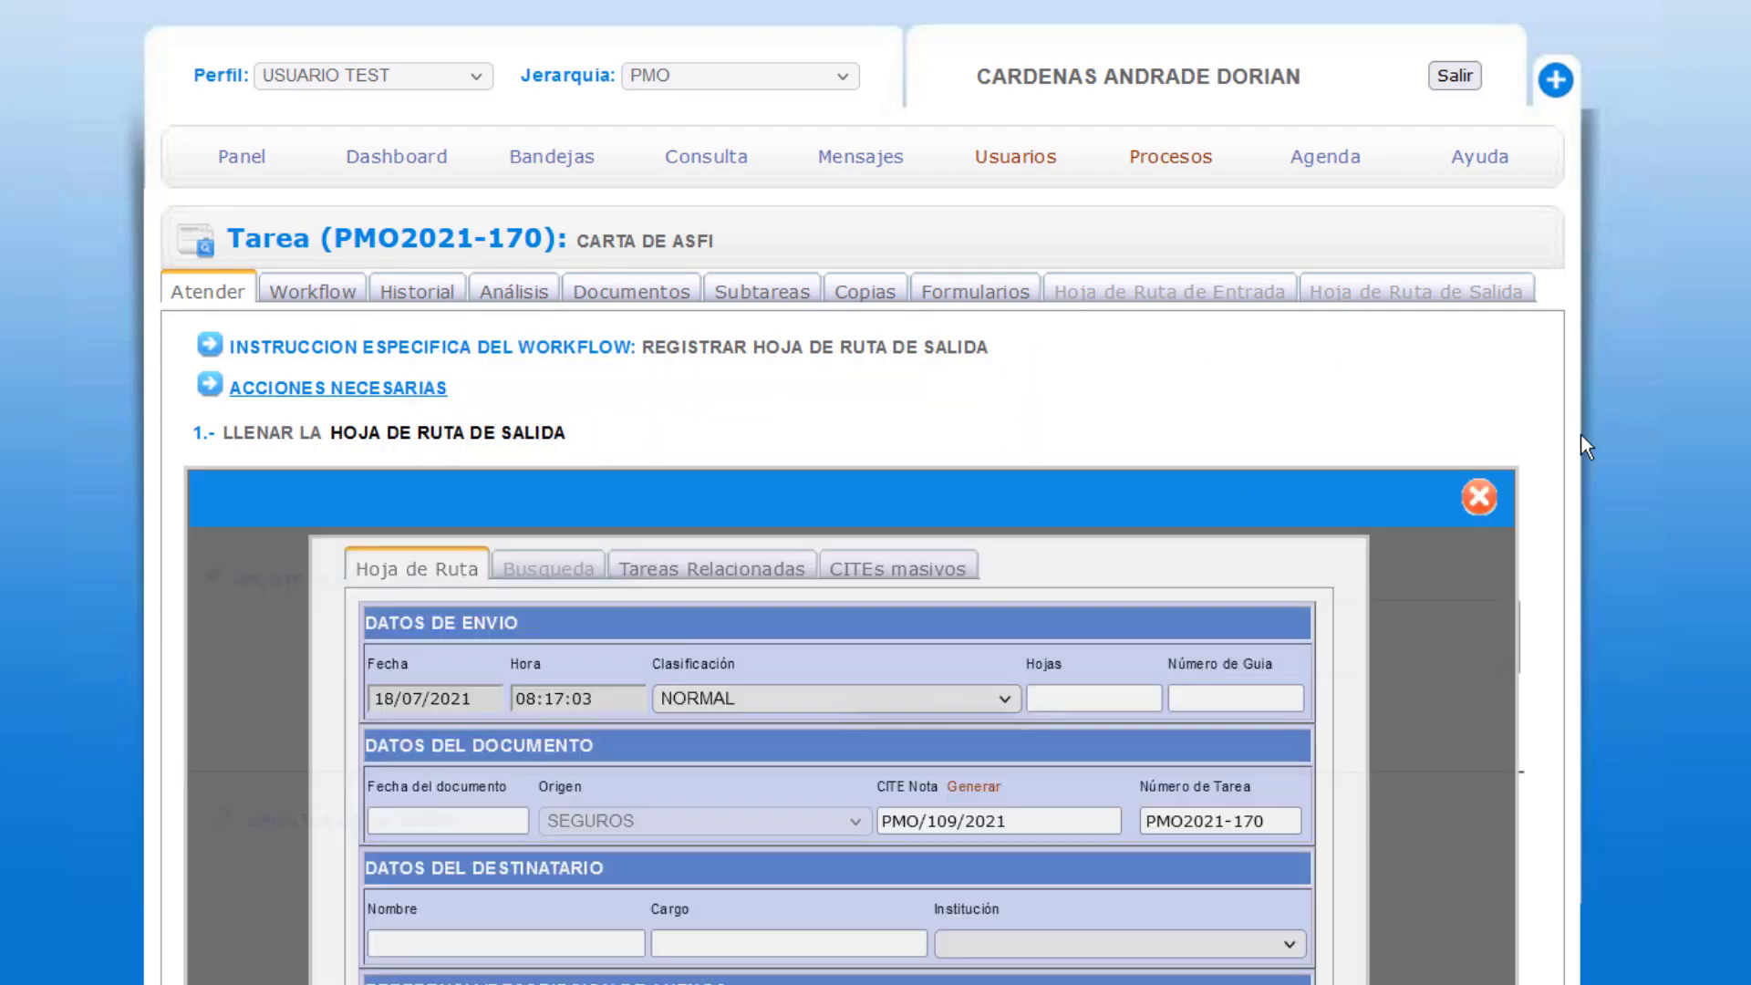
Set the document date to 15/07/2021 and Hojas to 1 in the Hoja de Ruta de Salida
scroll(876, 547, "down", 4)
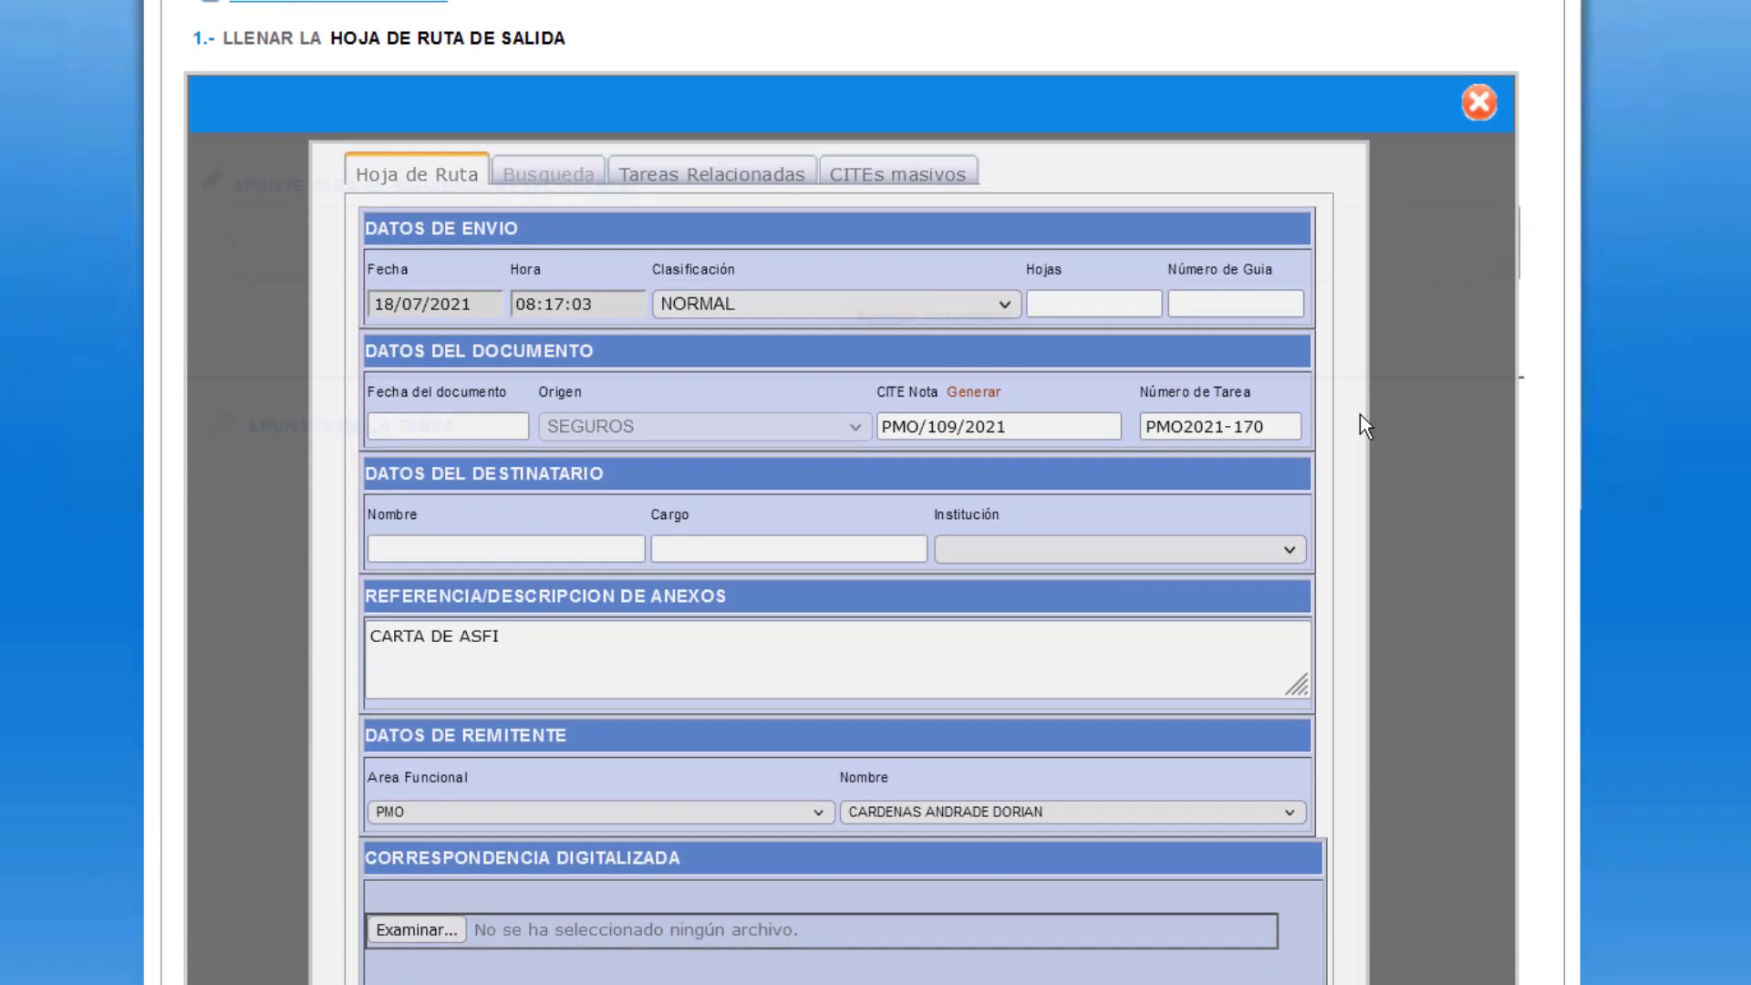
left_click(470, 426)
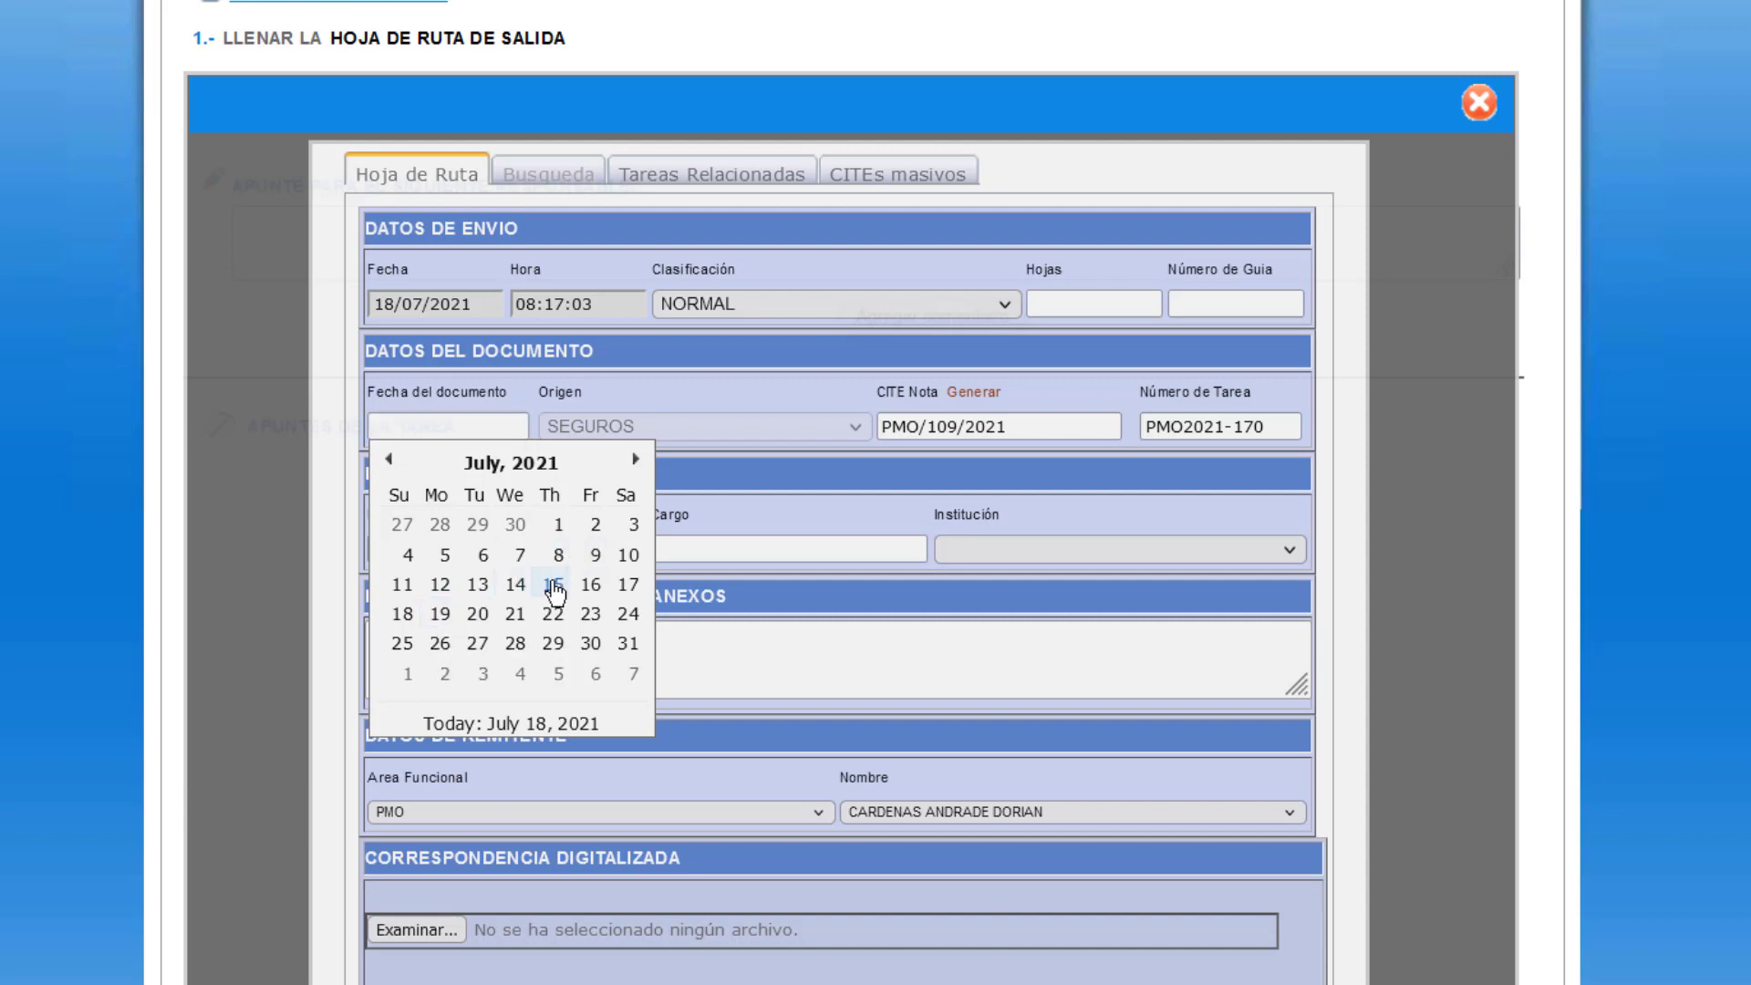
left_click(556, 584)
left_click(1095, 311)
left_click(1096, 311)
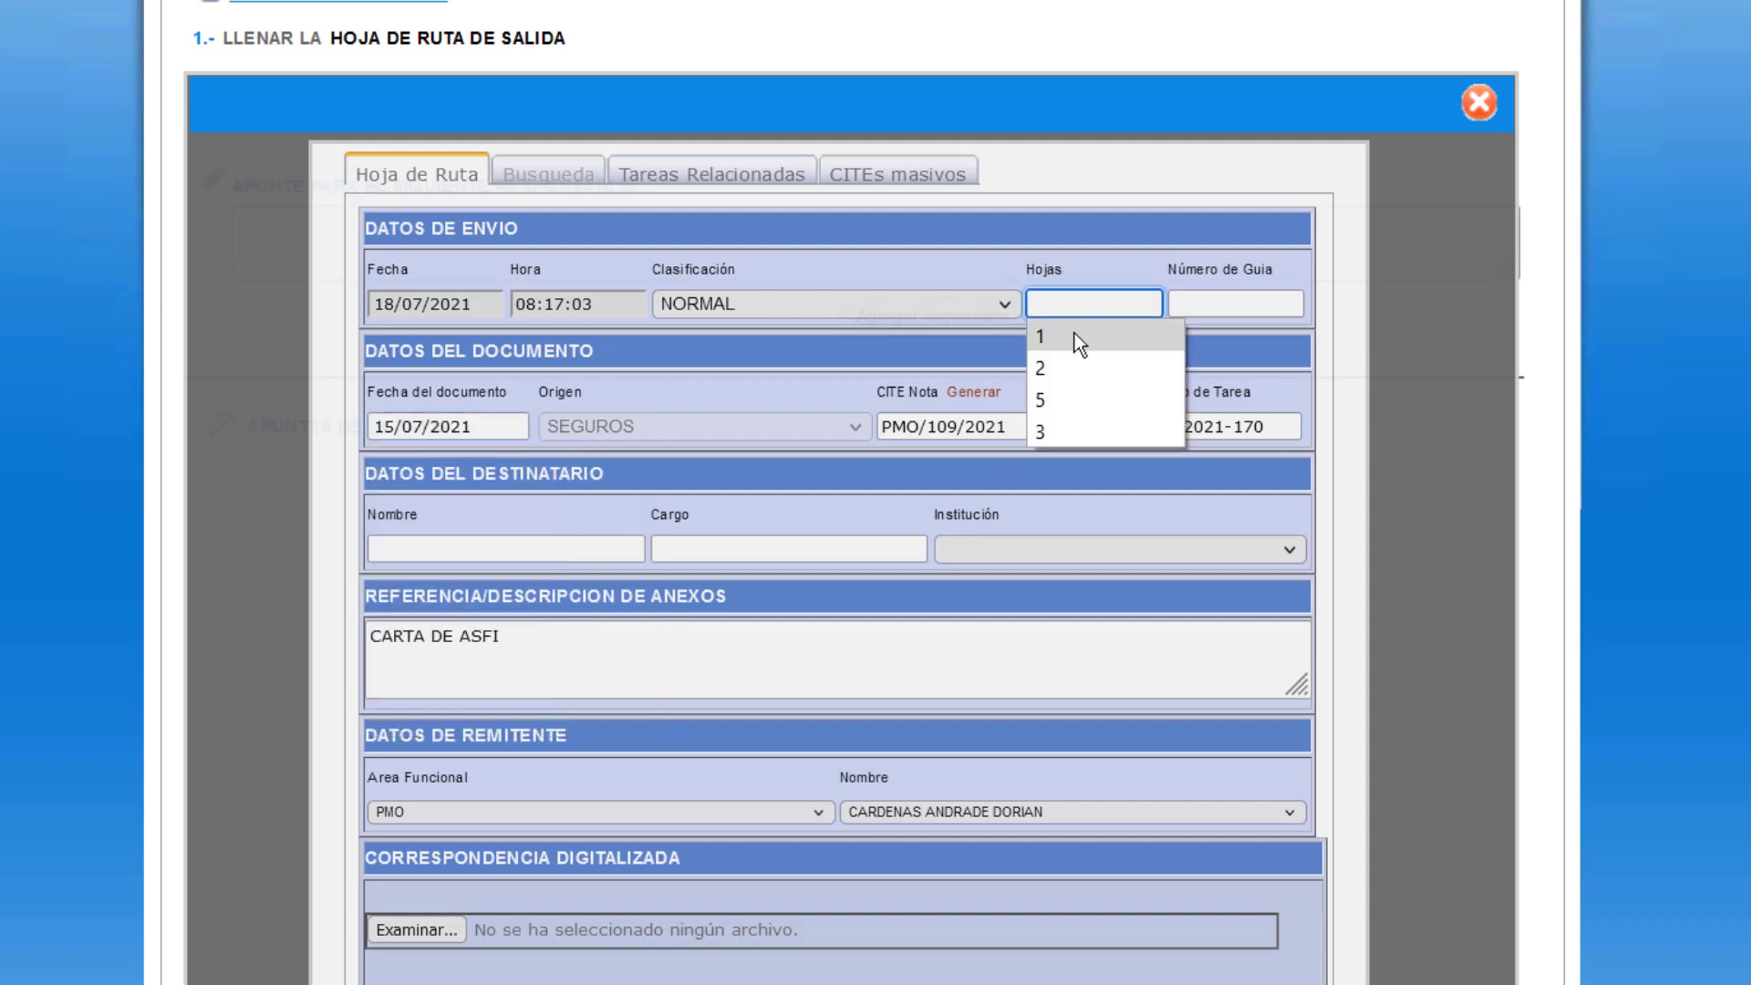
left_click(1075, 332)
Fill in the recipient data with the recipient's full name, GERENTE GENERAL as Cargo and ASFI as Institución
left_click(566, 548)
left_click(566, 548)
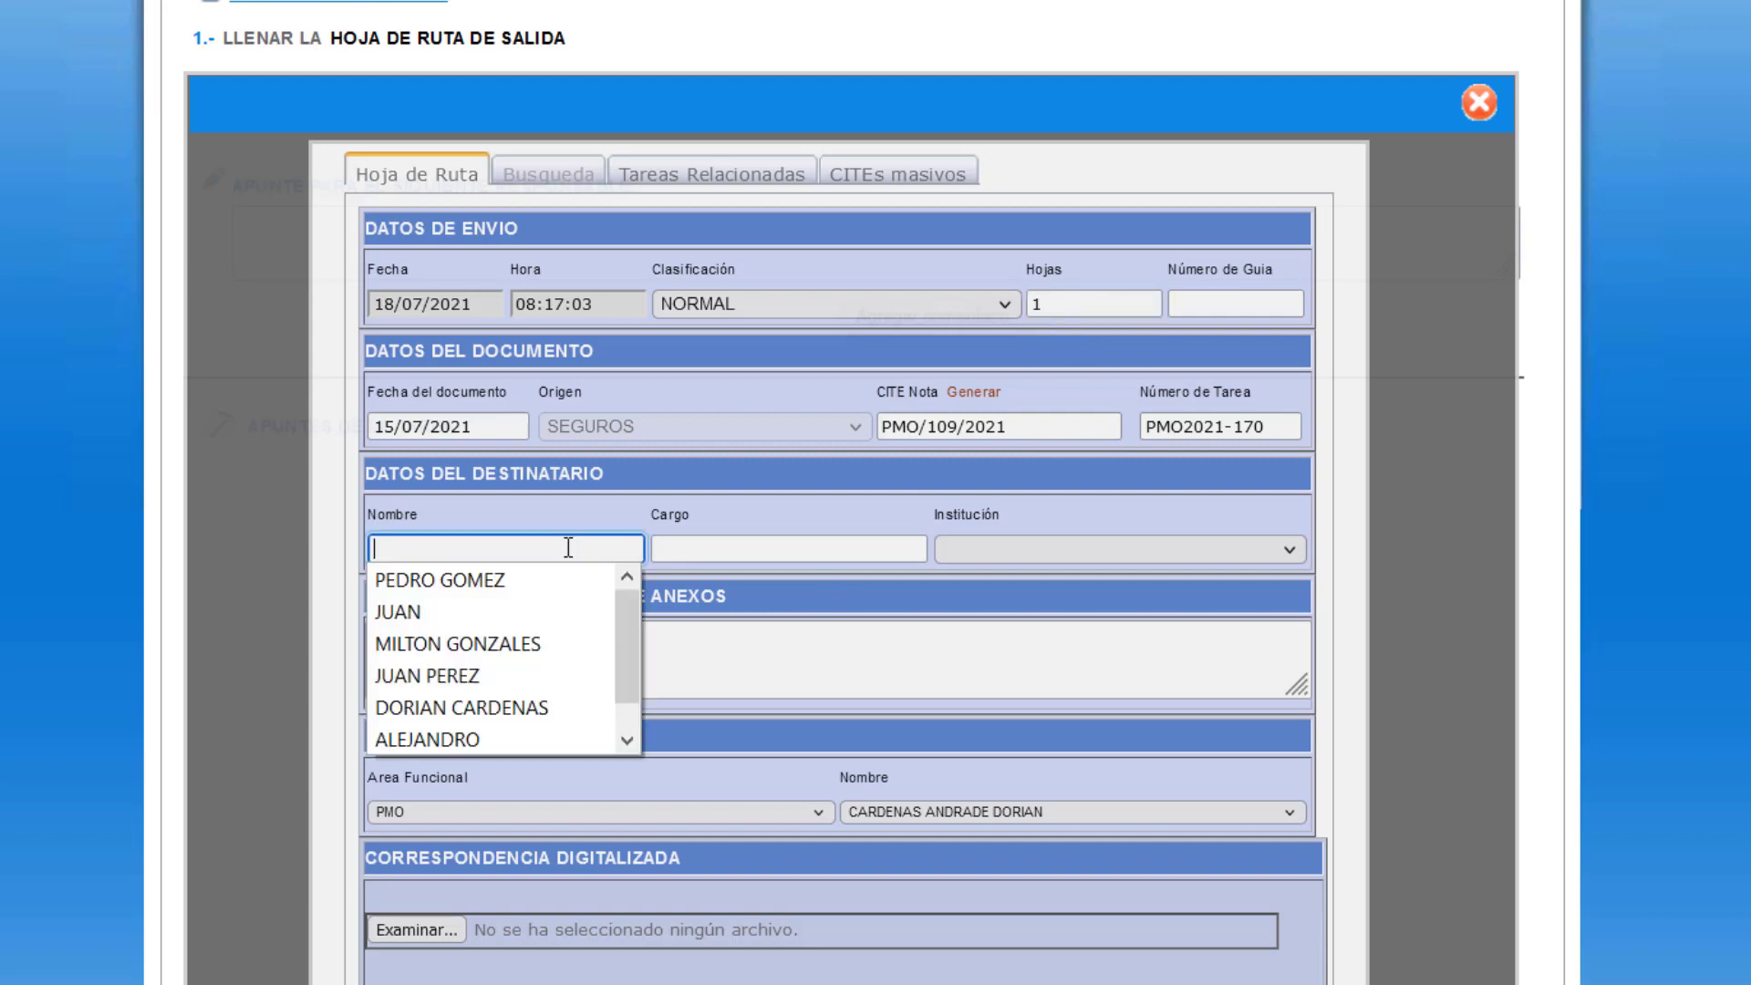
left_click(533, 640)
left_click(723, 551)
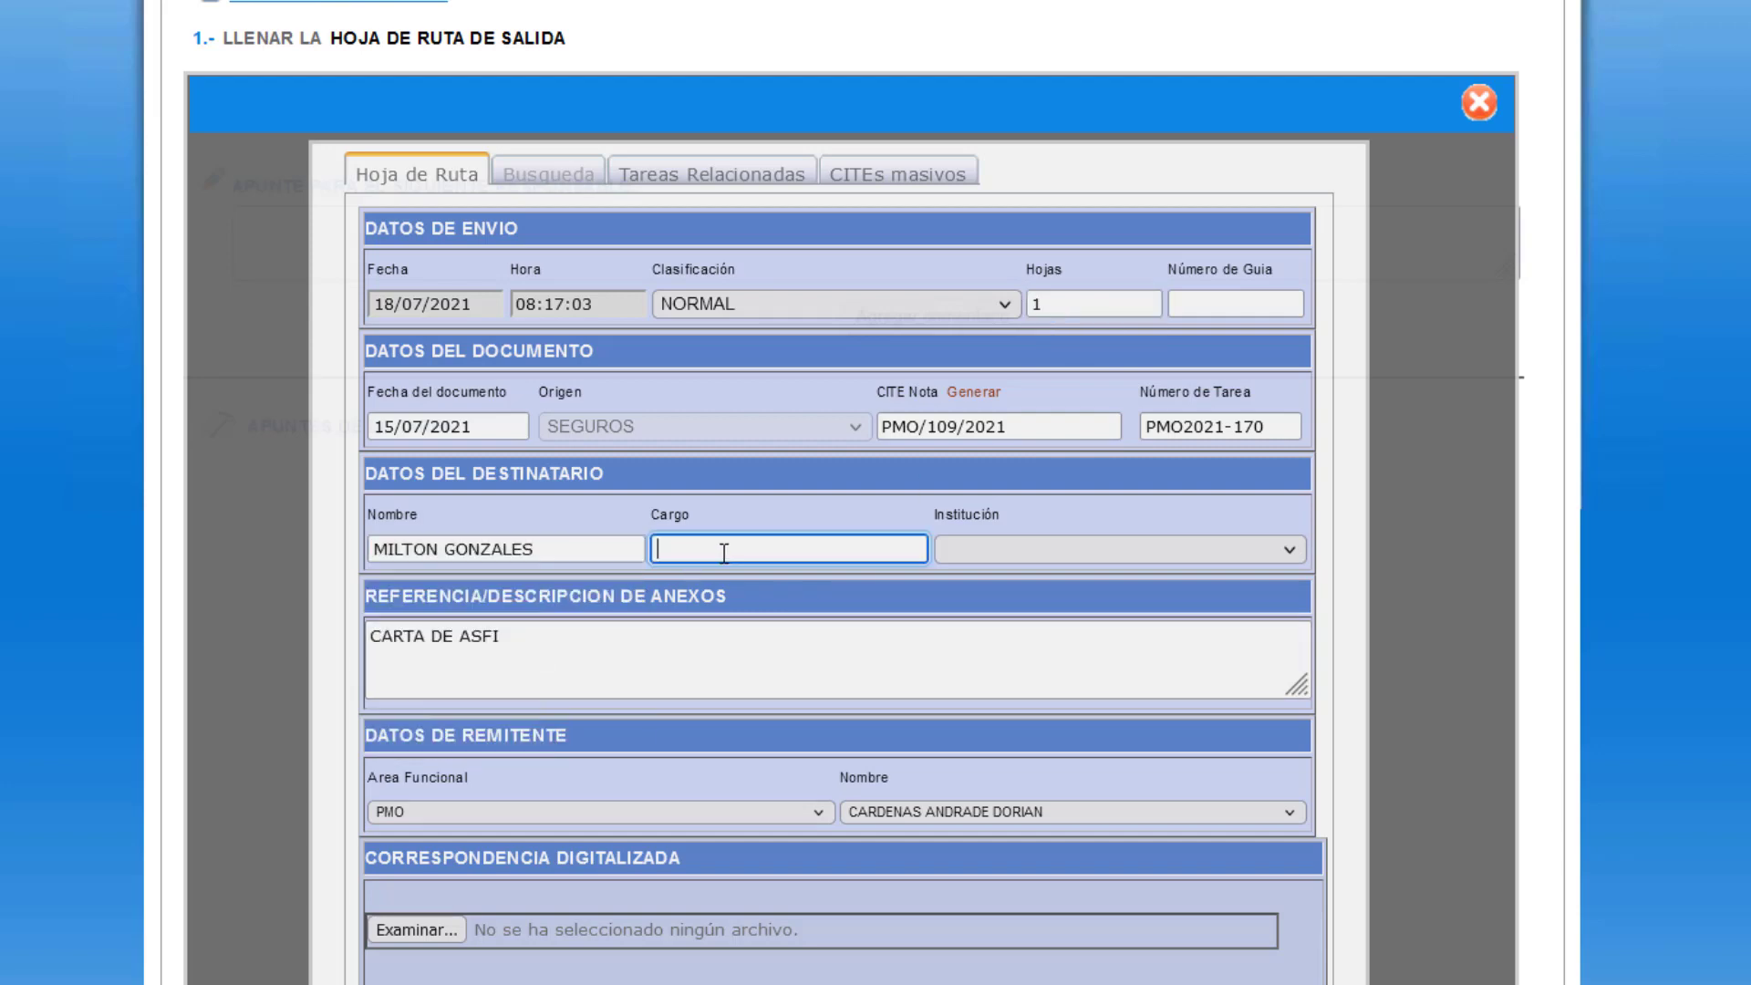
left_click(722, 551)
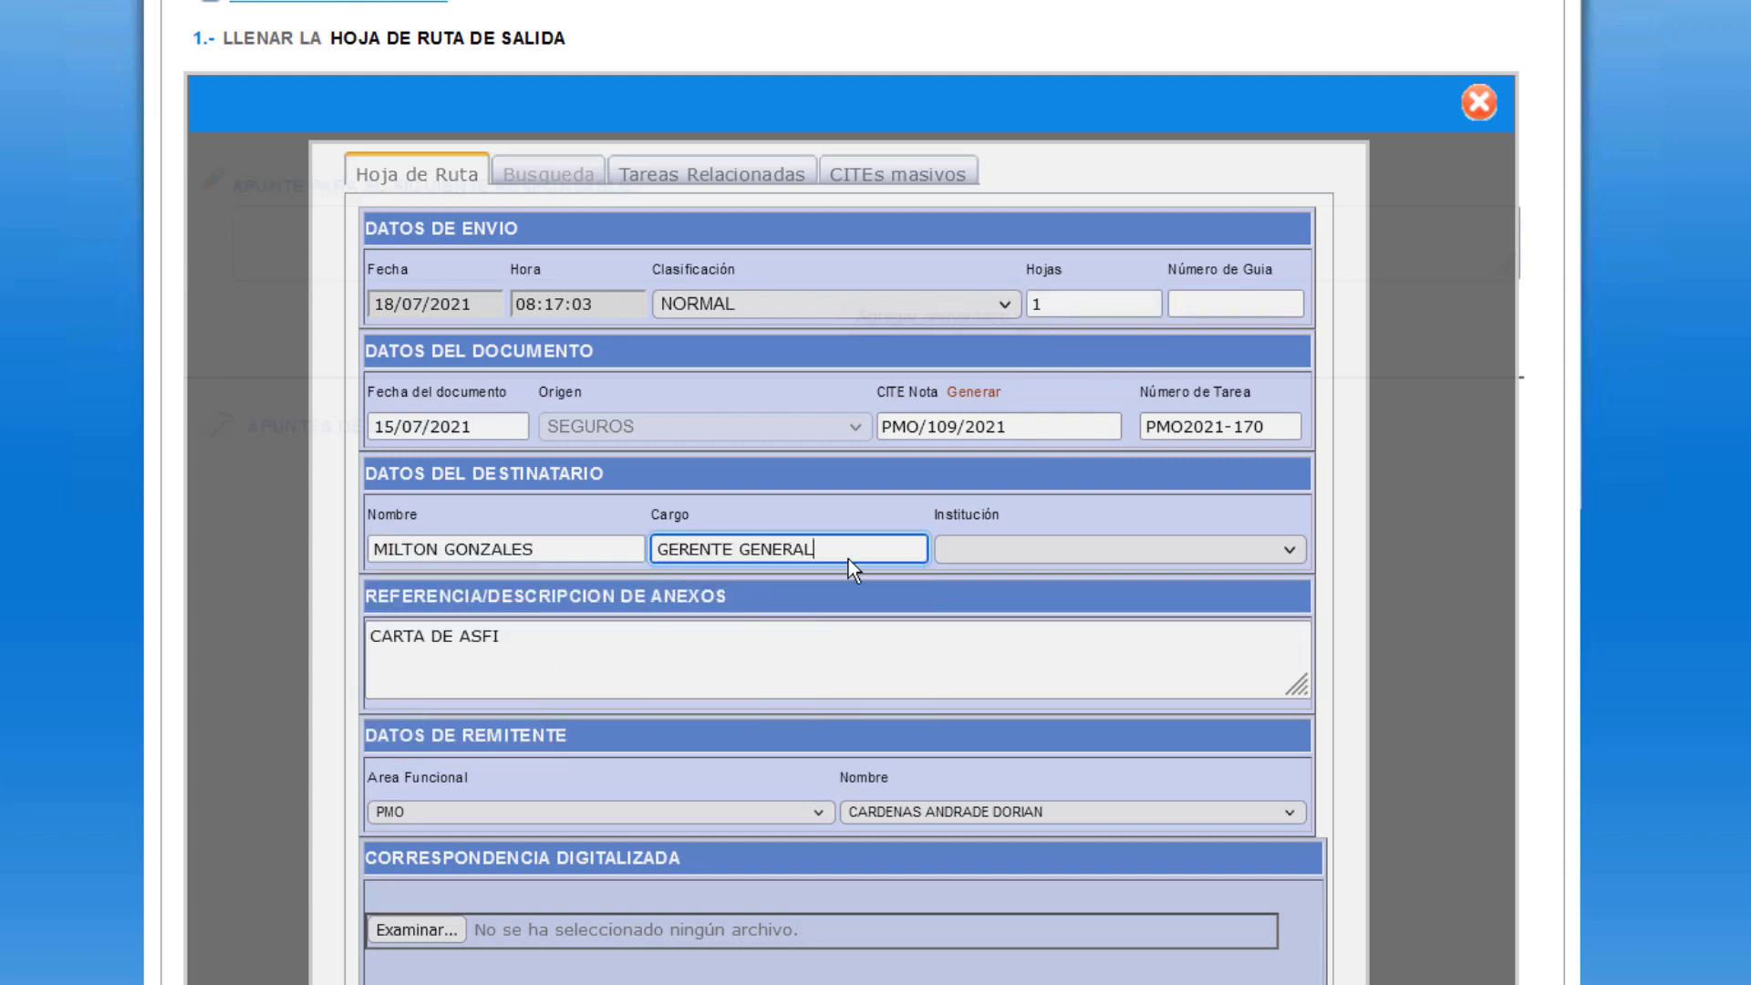
left_click(992, 547)
left_click(1054, 172)
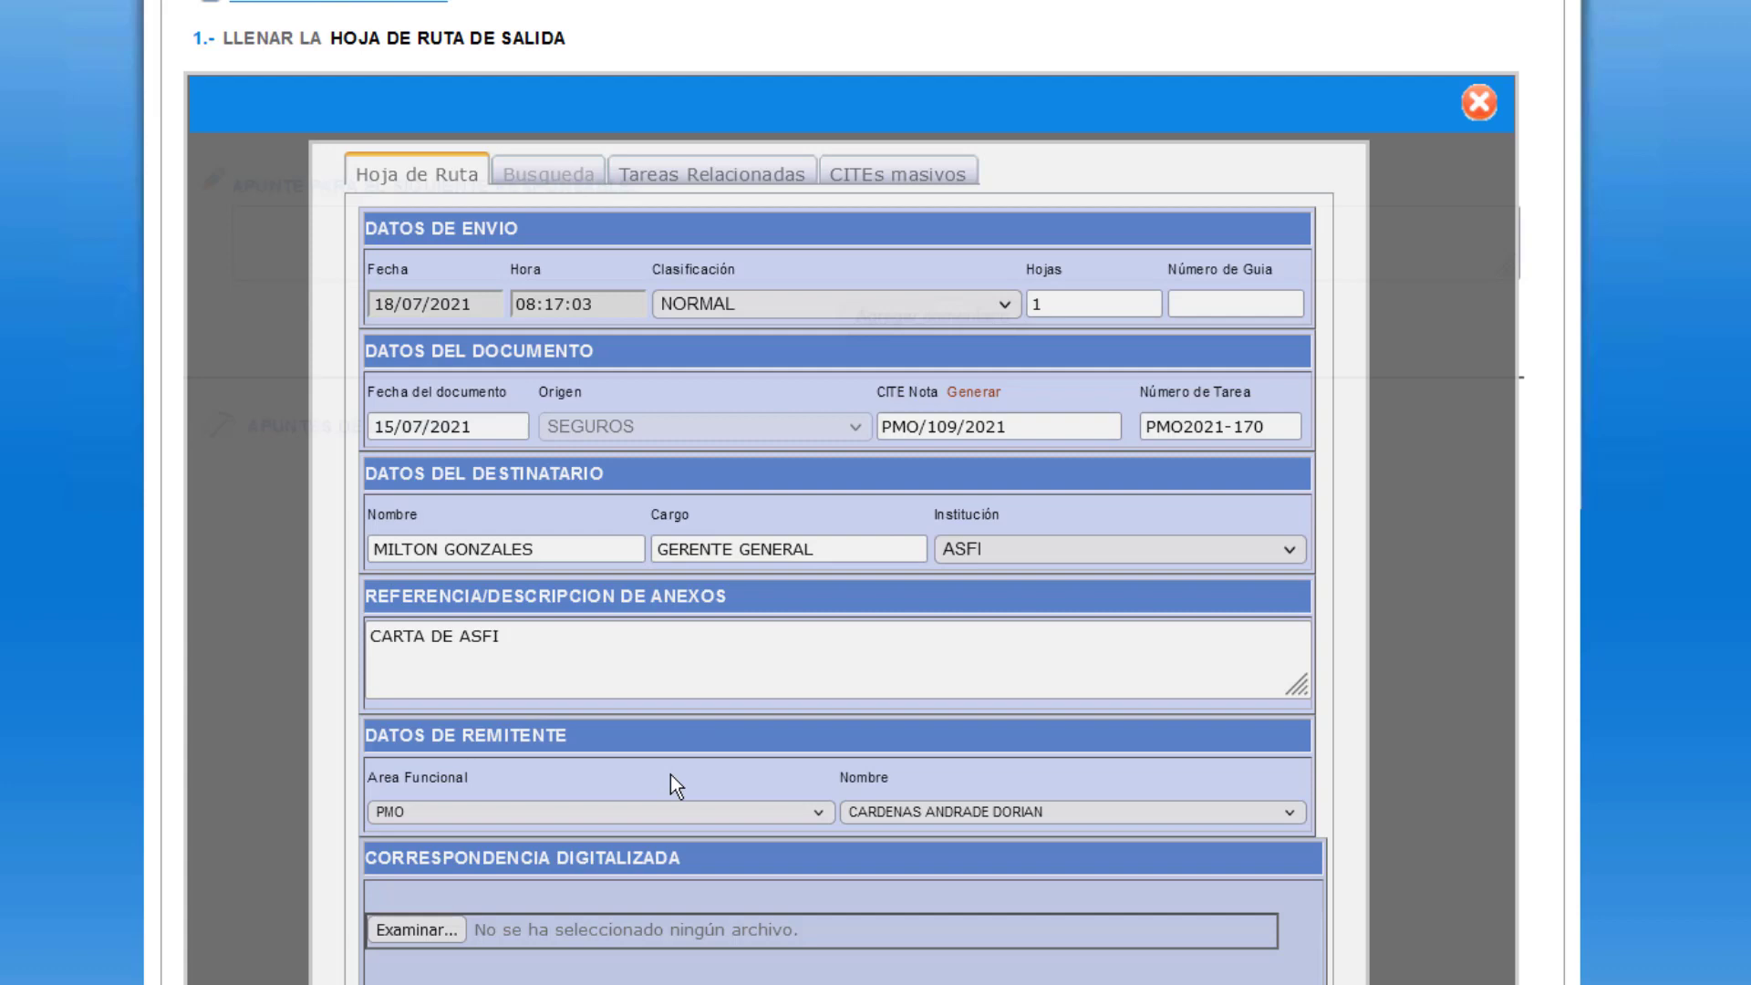
Upload ESOFT-05 Minuta de Reunión Coordinación 190704.docx as the digitized correspondence and register the Hoja de Ruta de Salida
left_click(414, 929)
left_click(1364, 516)
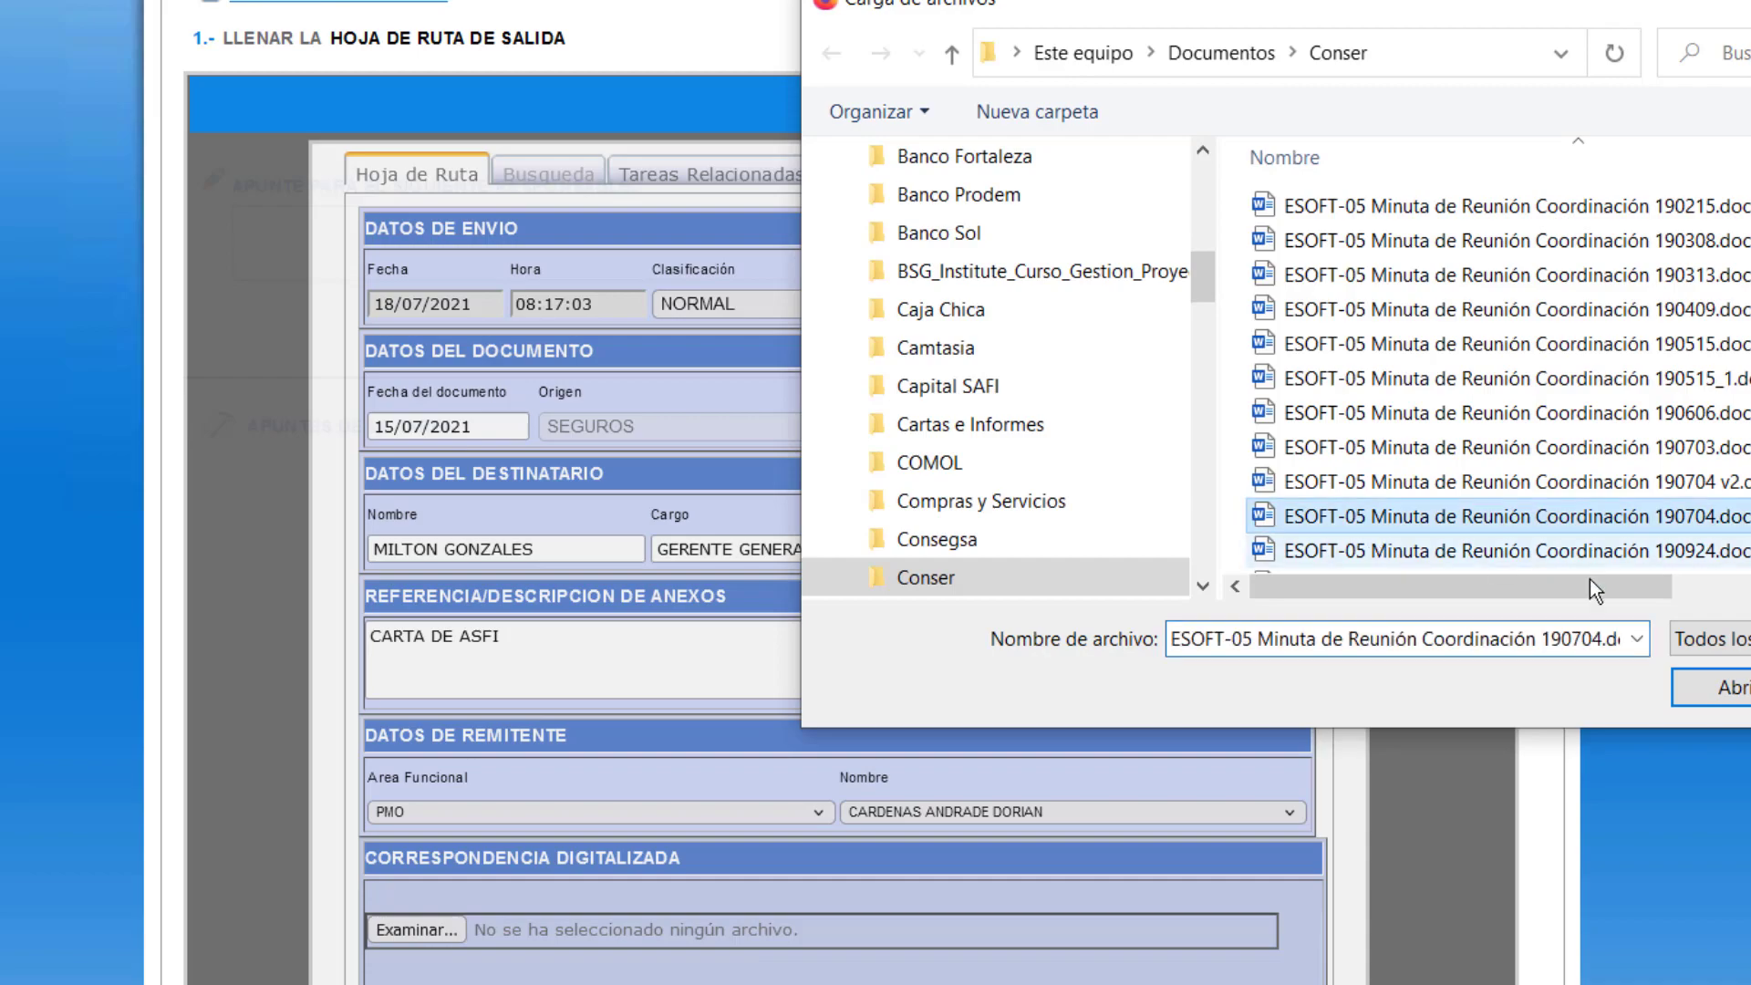
left_click(1728, 689)
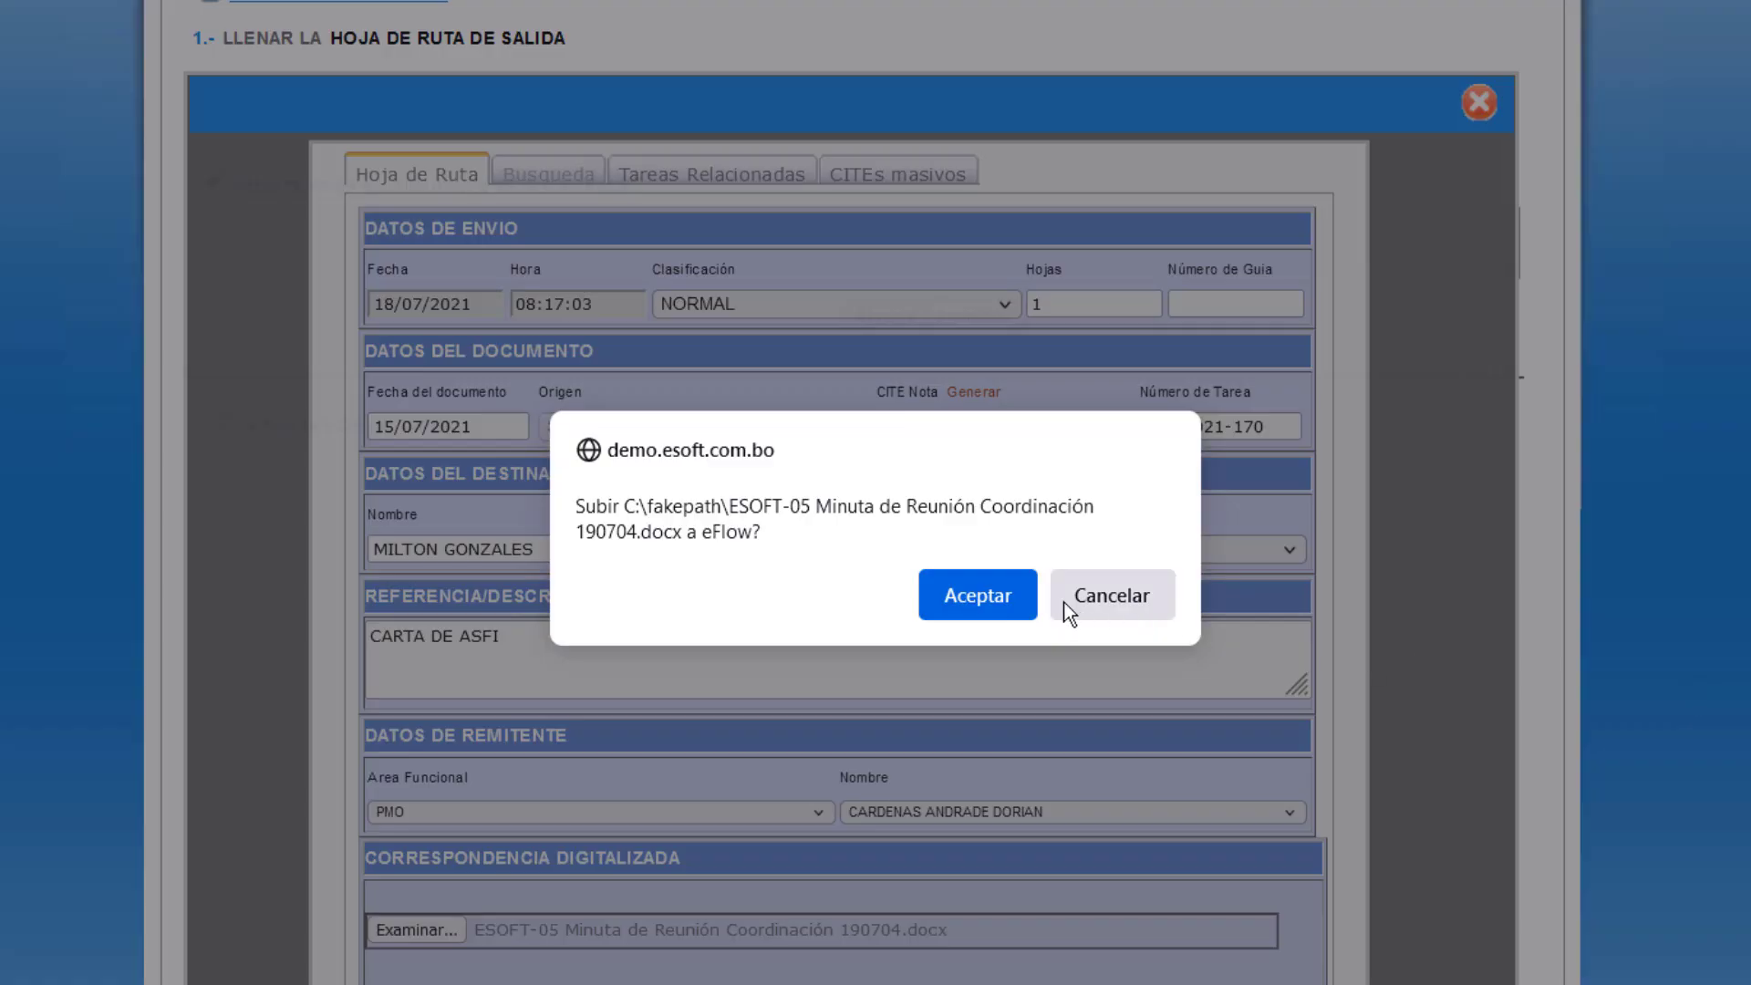
left_click(977, 591)
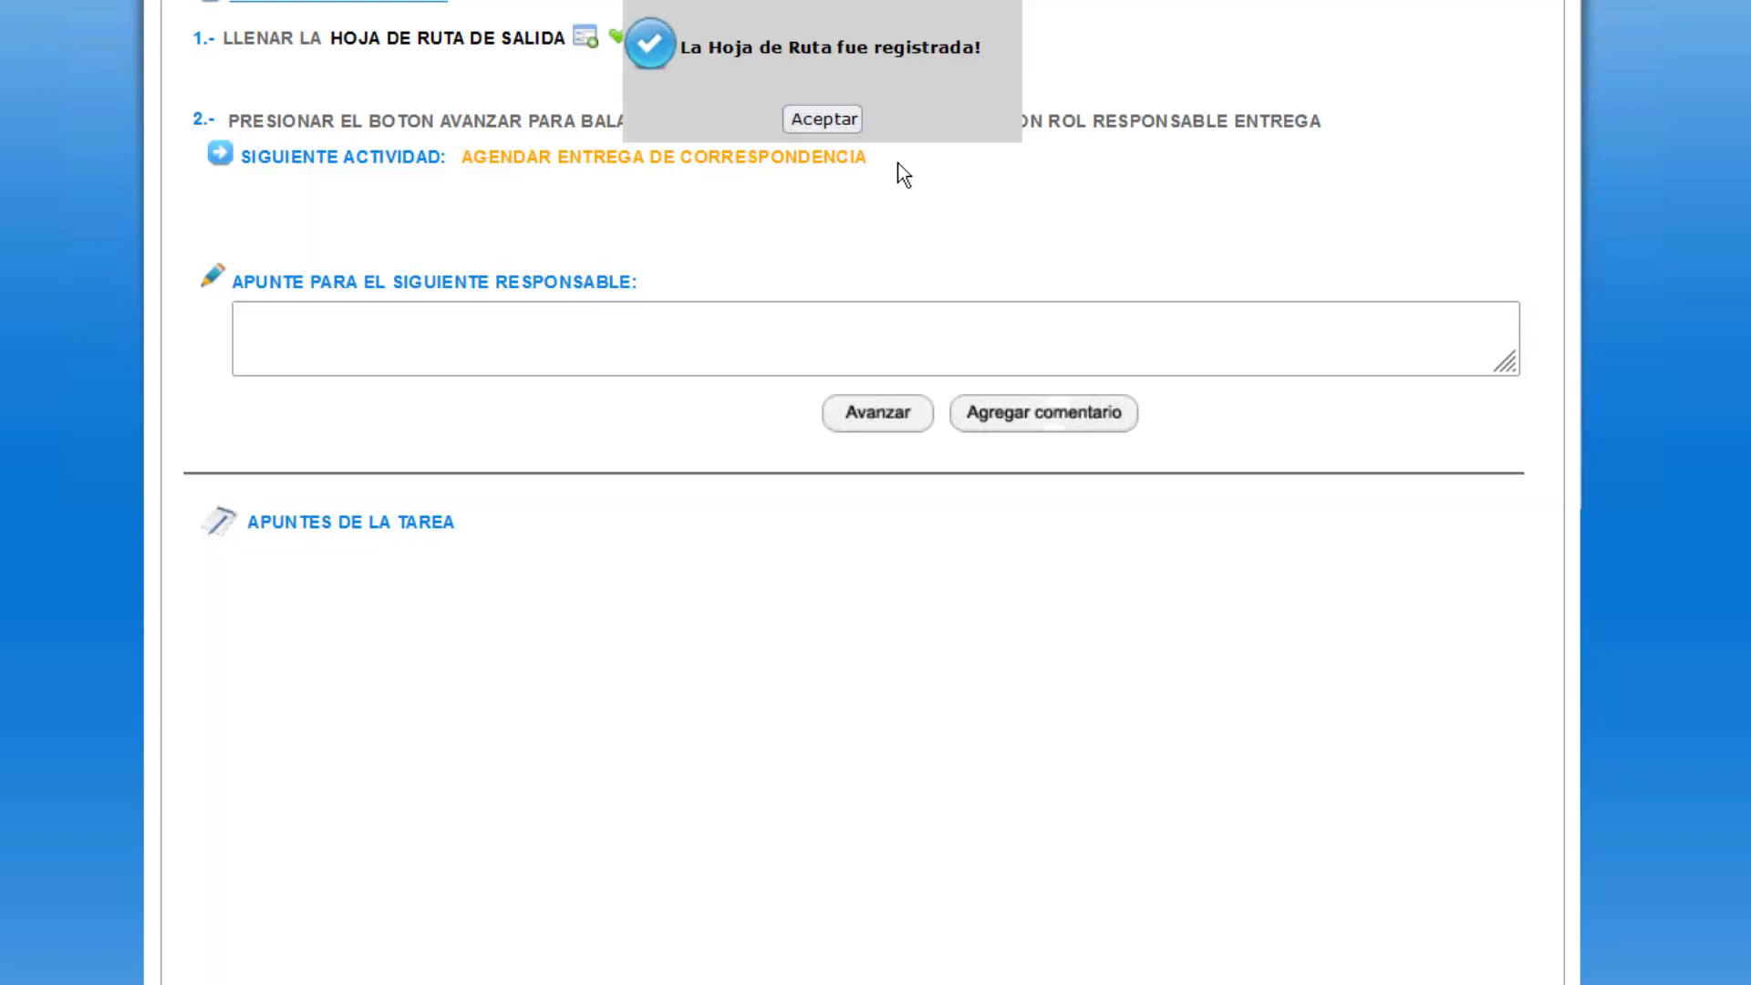
left_click(832, 115)
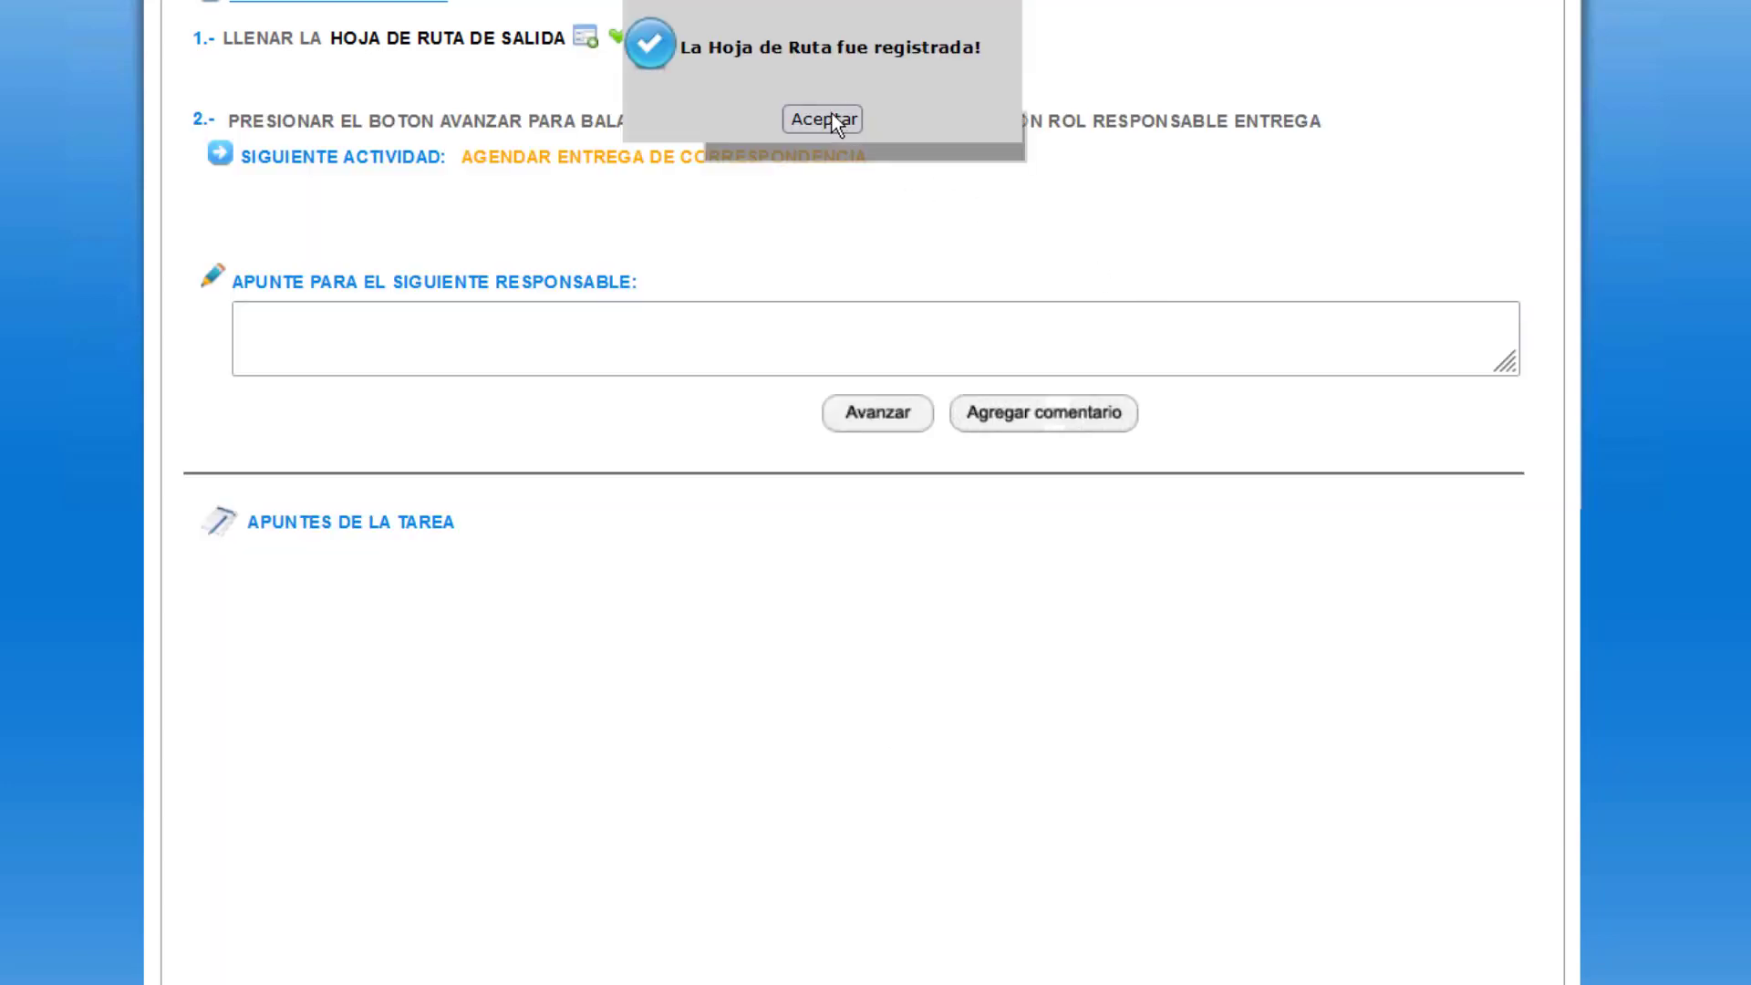